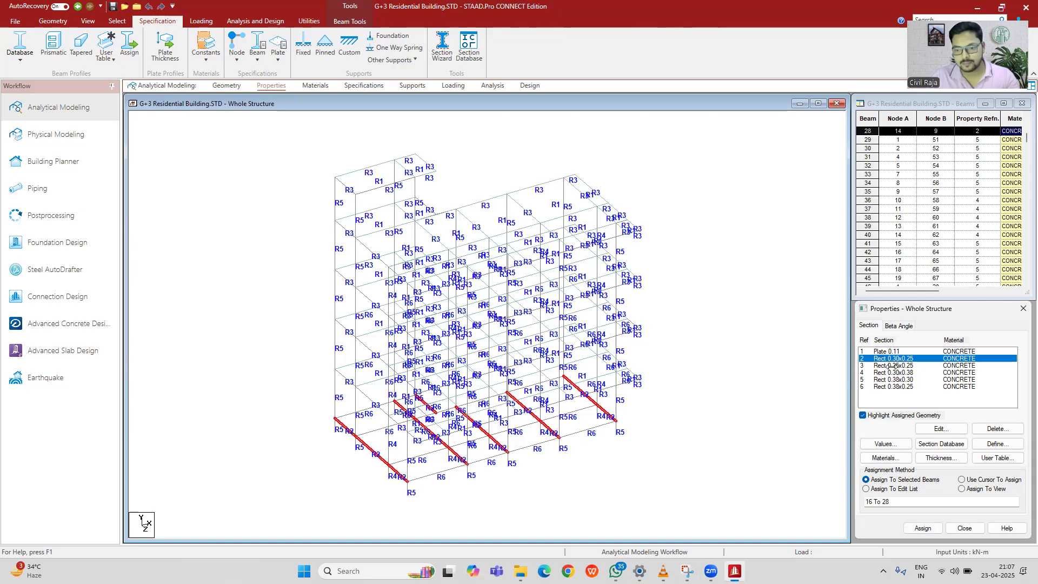
Step: Check which members use the listed rectangular sections and inspect the dimensions of the Rect 0.25x0.25 section
left_click(892, 366)
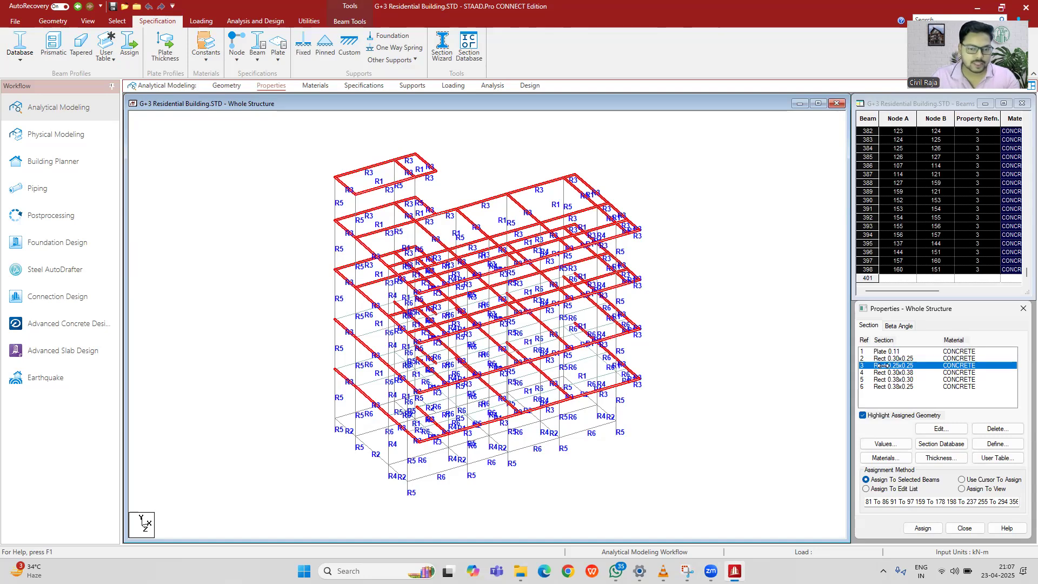
double_click(884, 366)
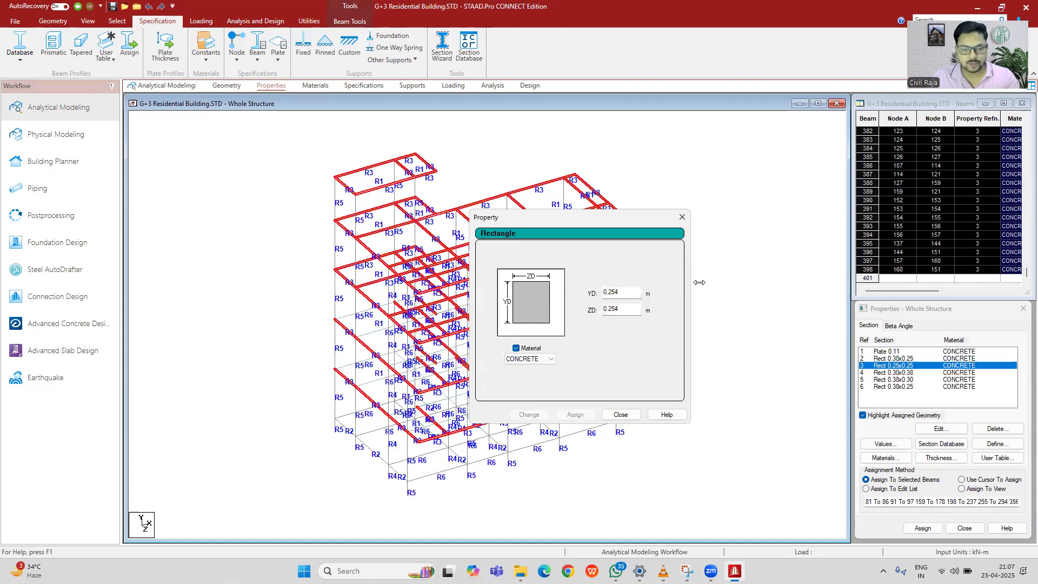
left_click(627, 292)
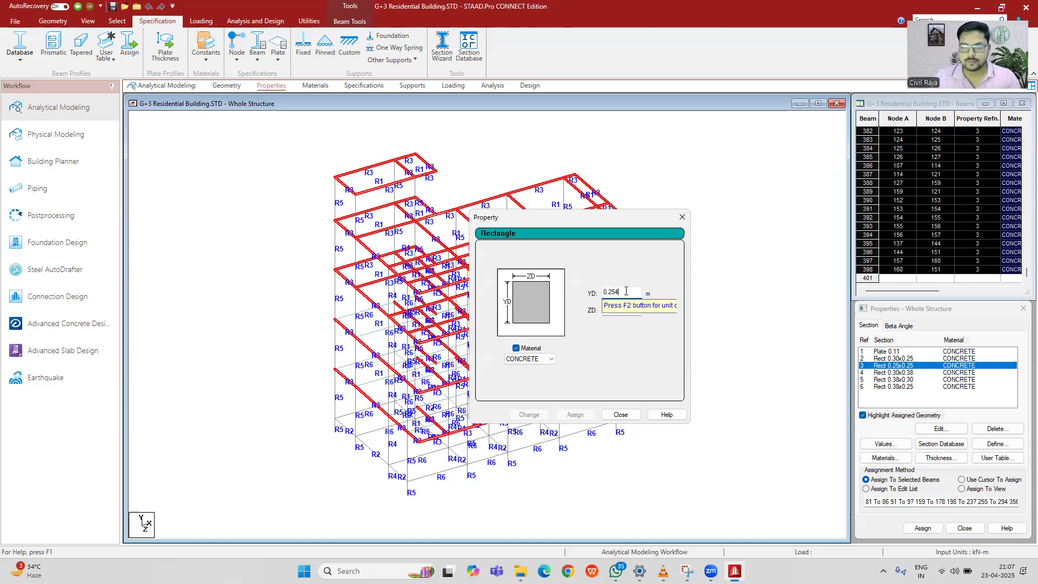
left_click(682, 218)
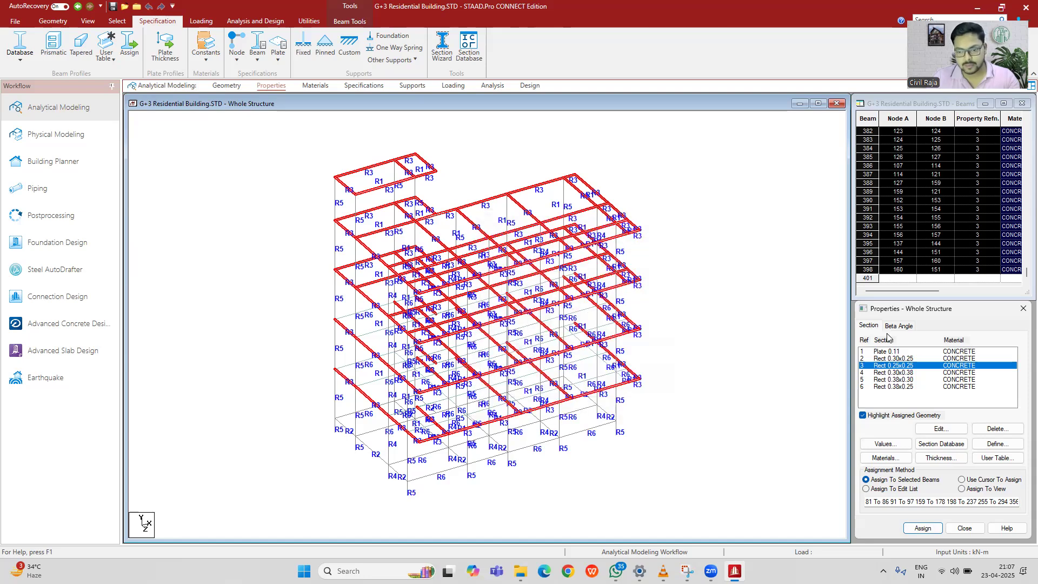
left_click(894, 373)
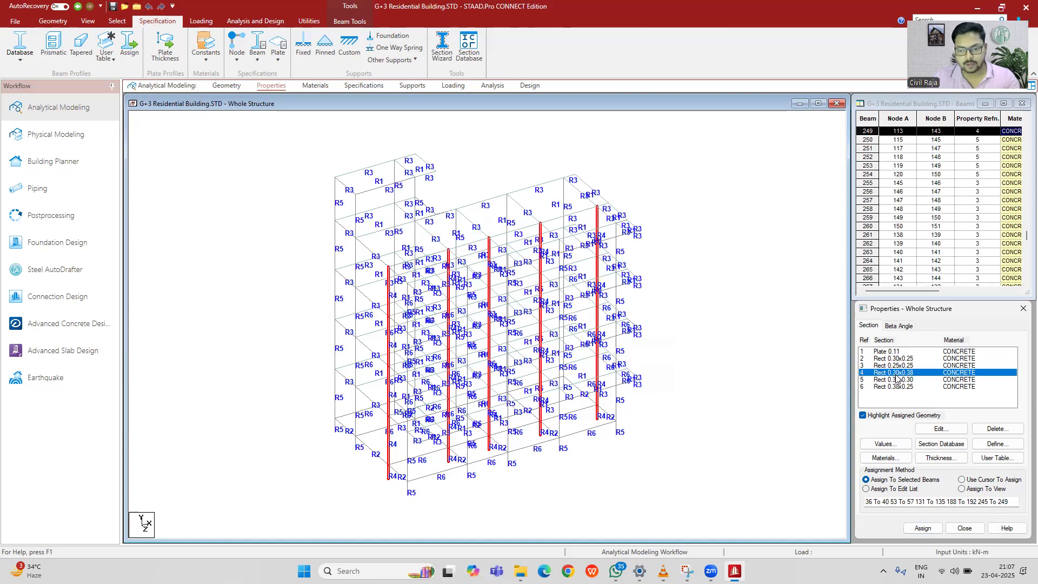
left_click(896, 380)
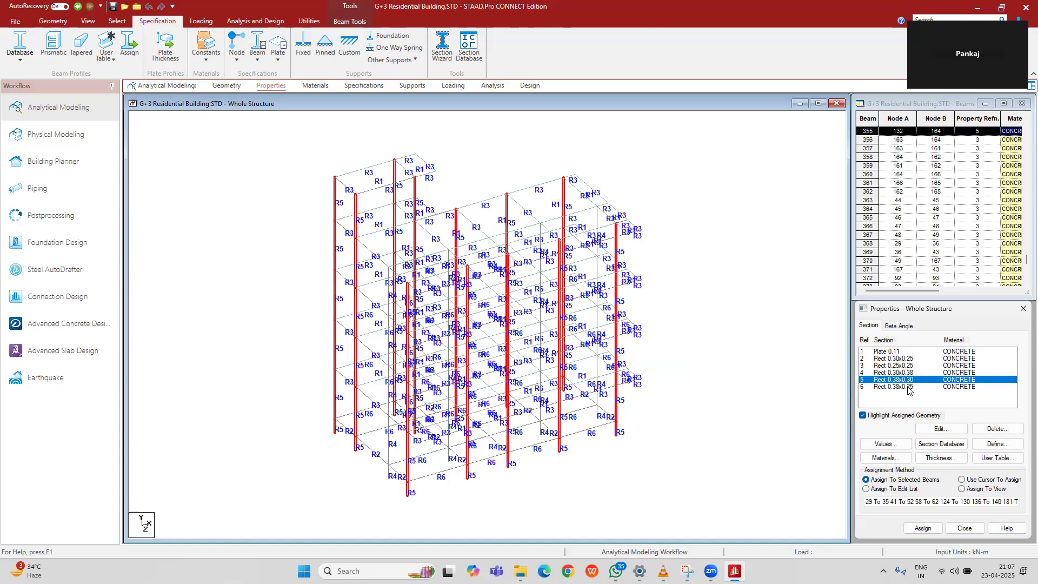
left_click(908, 387)
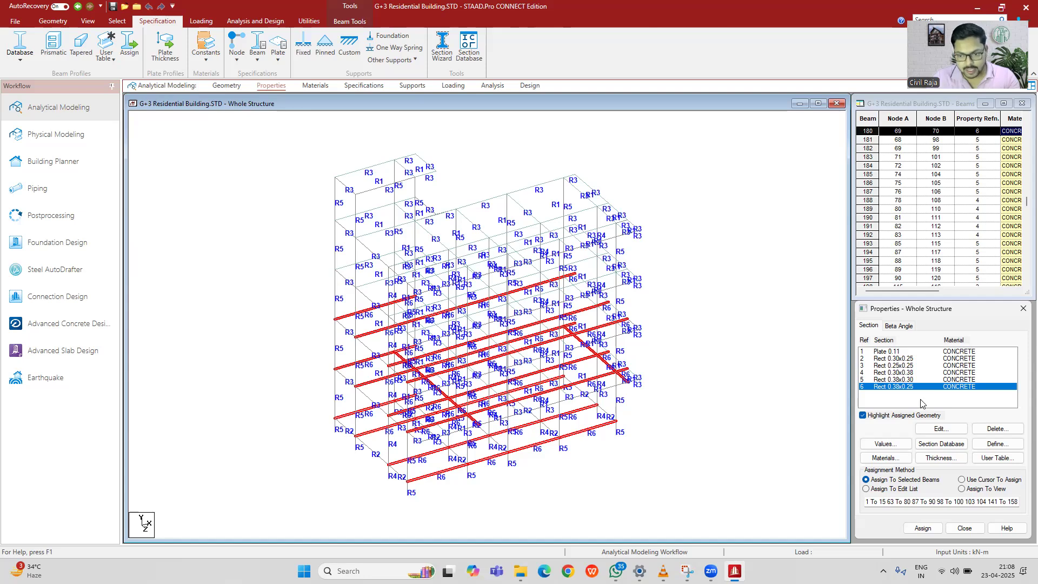
left_click(893, 366)
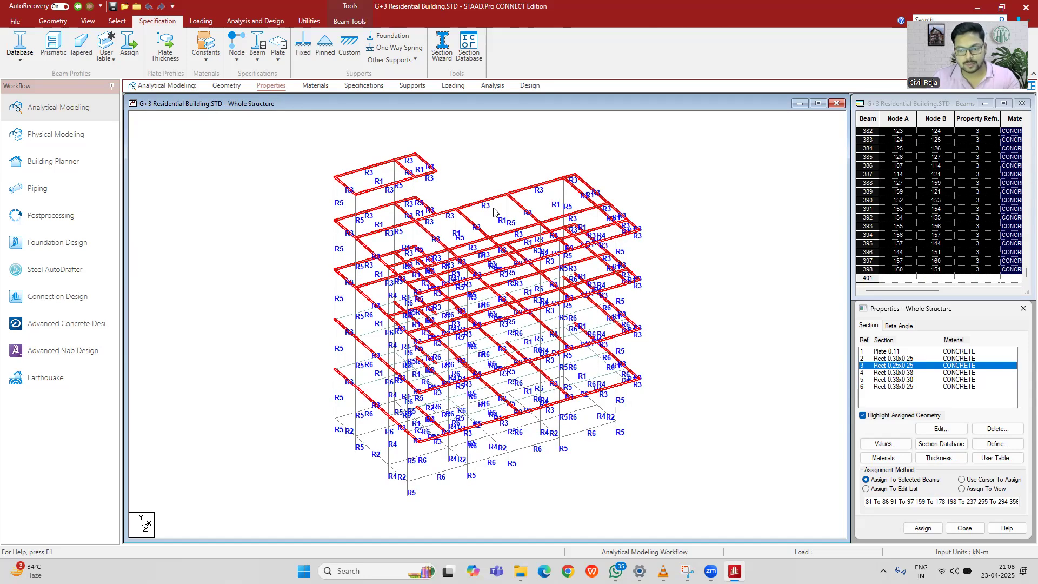
left_click(709, 249)
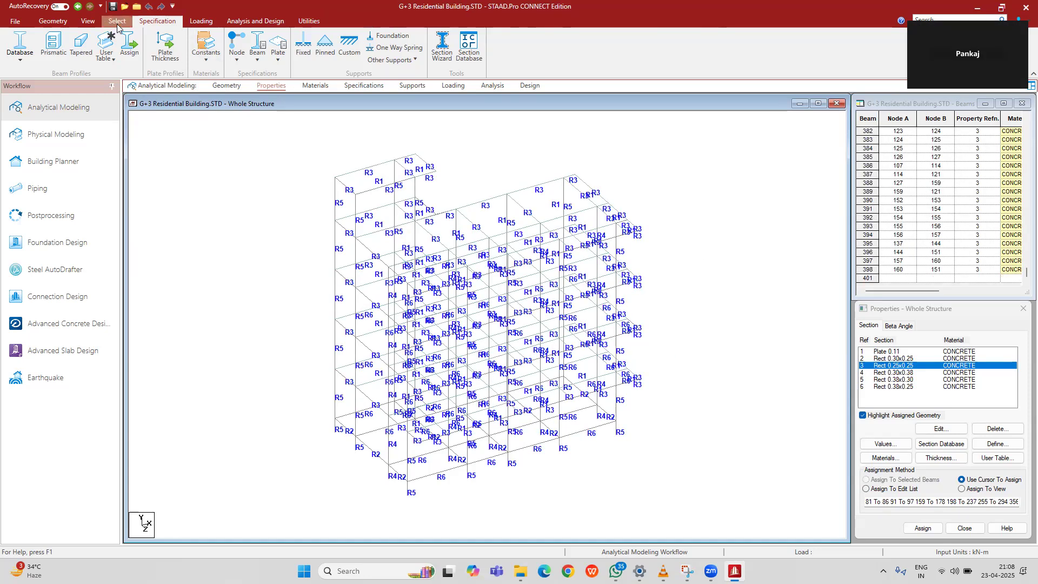
Step: Assign the Rect 0.38x0.25 section to all beams on the three floor levels directly above the plinth
left_click(87, 21)
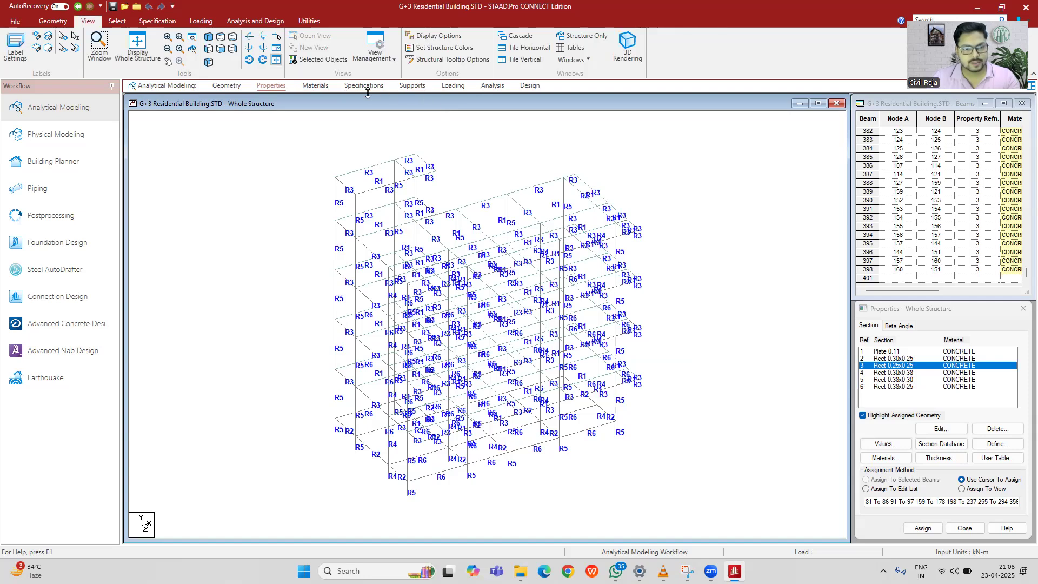
left_click(221, 49)
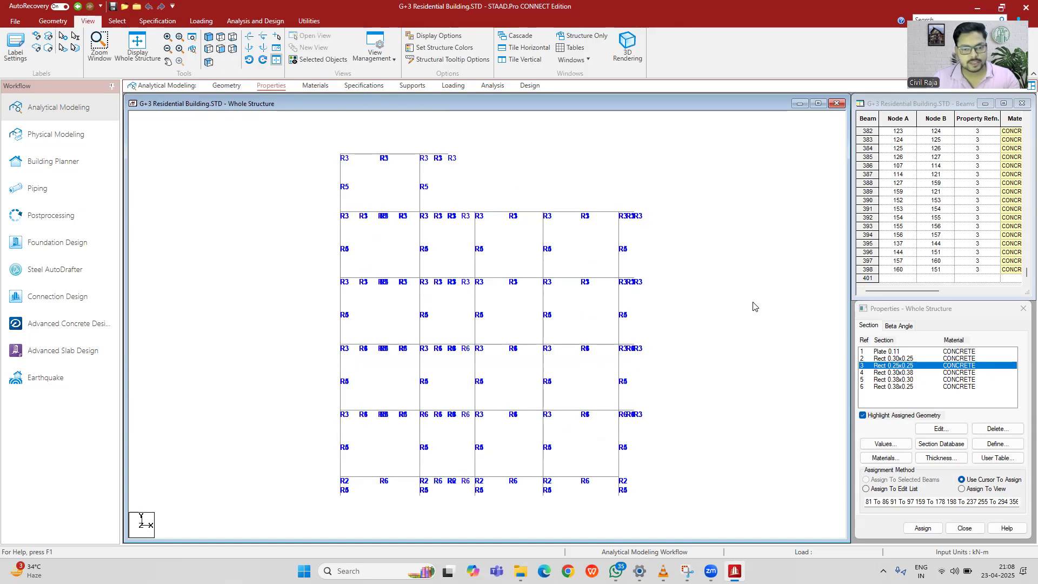
left_click(897, 386)
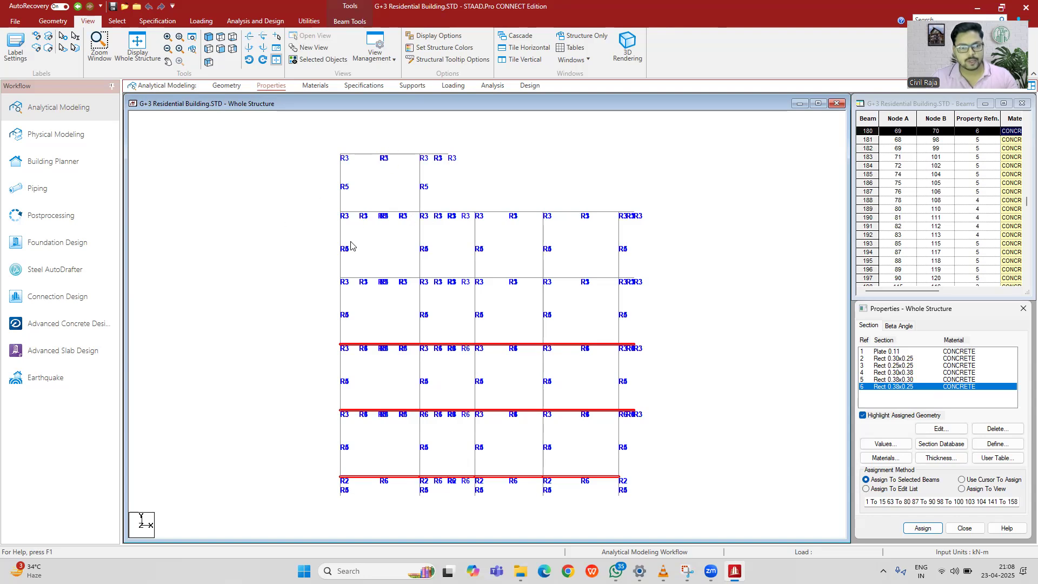
left_click_drag(316, 267, 692, 295)
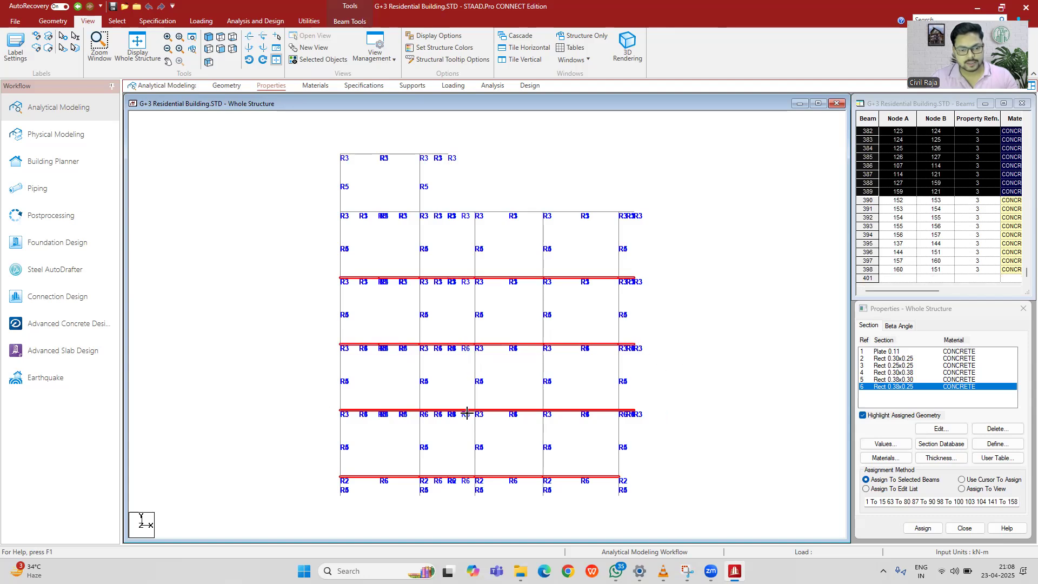
left_click_drag(301, 458, 575, 513)
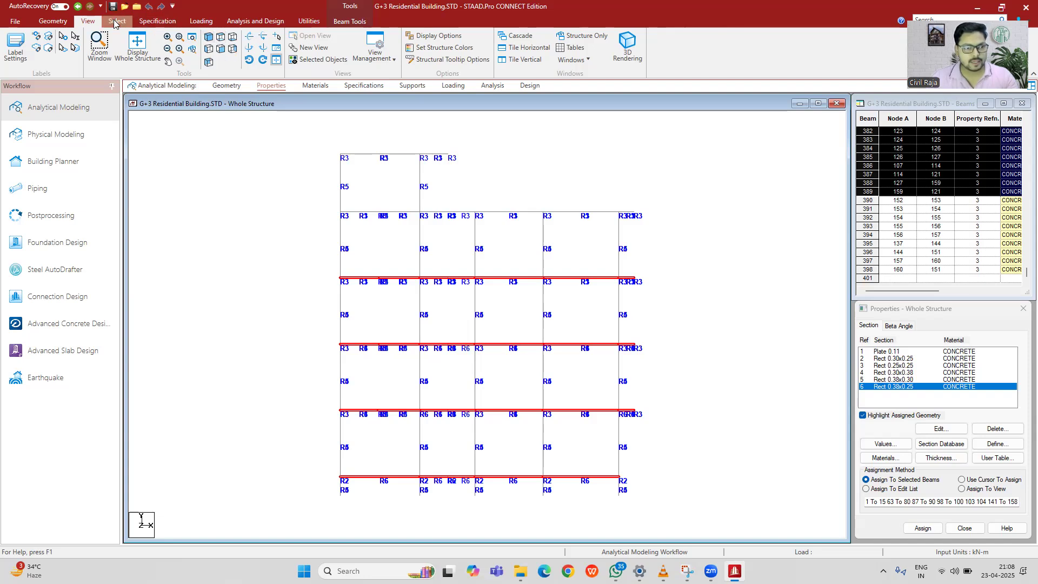
left_click(211, 39)
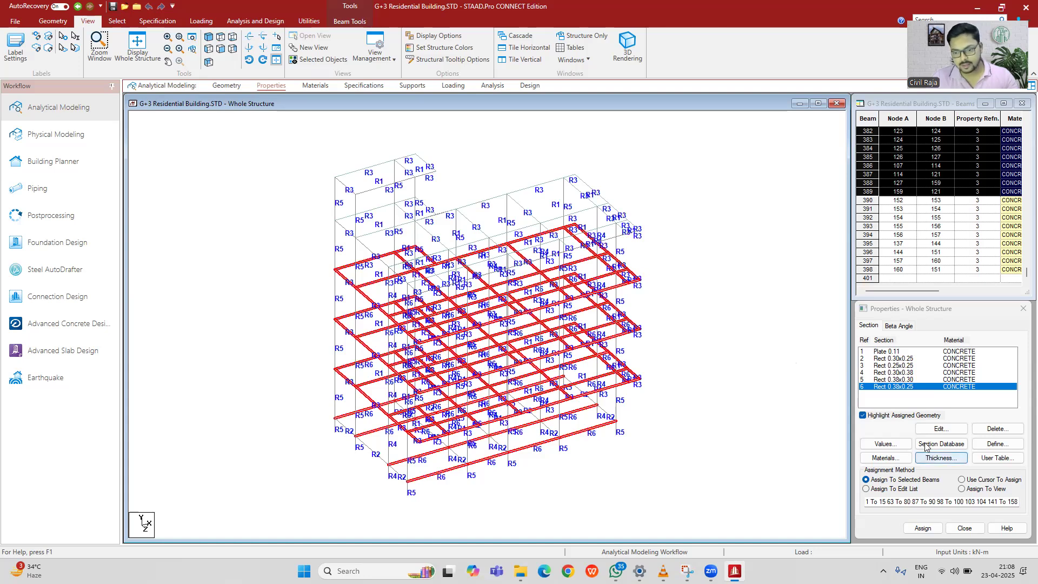
left_click(923, 528)
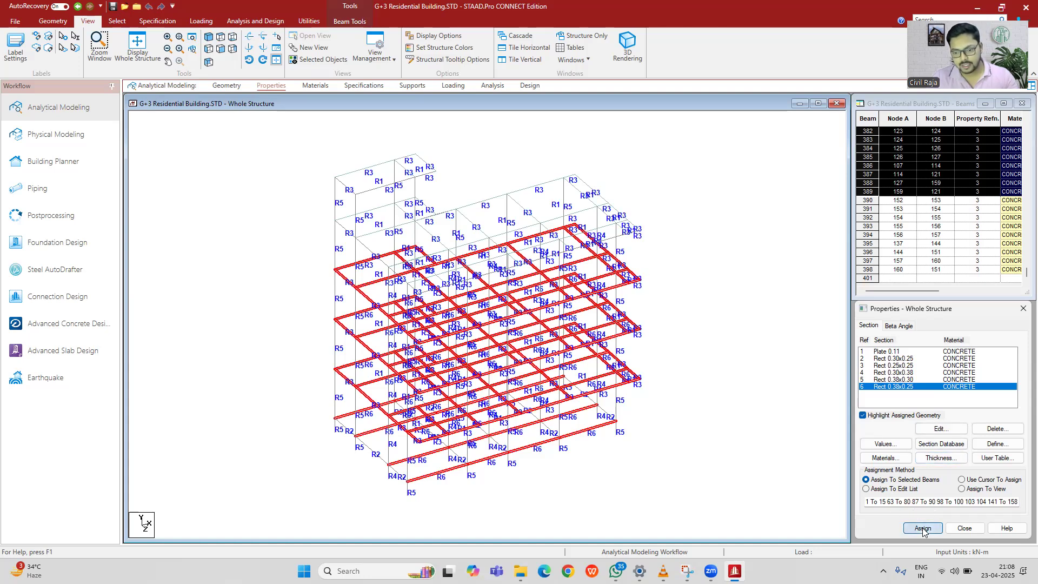
left_click(957, 450)
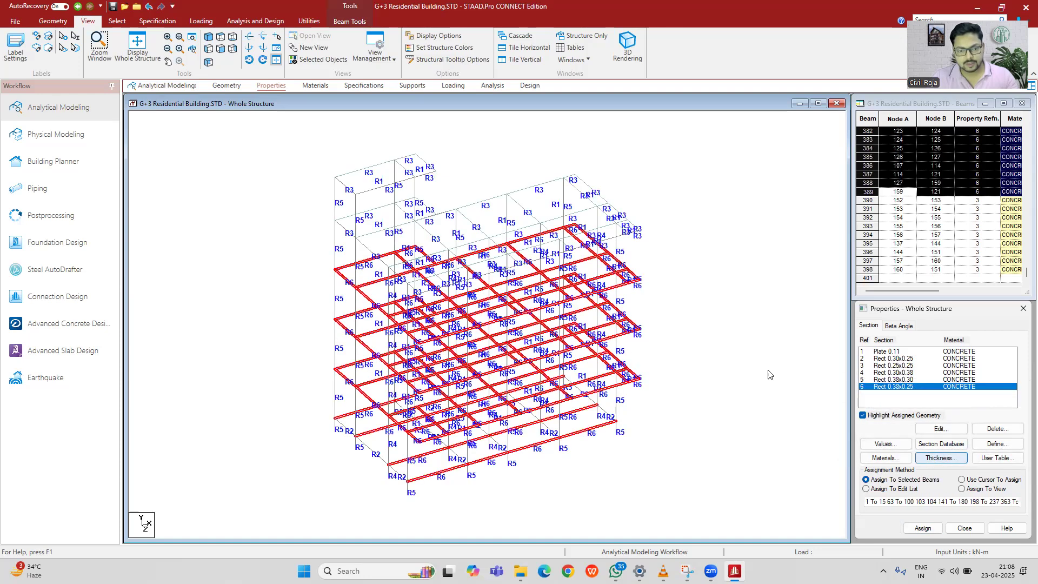
Step: Highlight the members of sections 2 to 6 one by one to verify the floor beam assignment
left_click(888, 366)
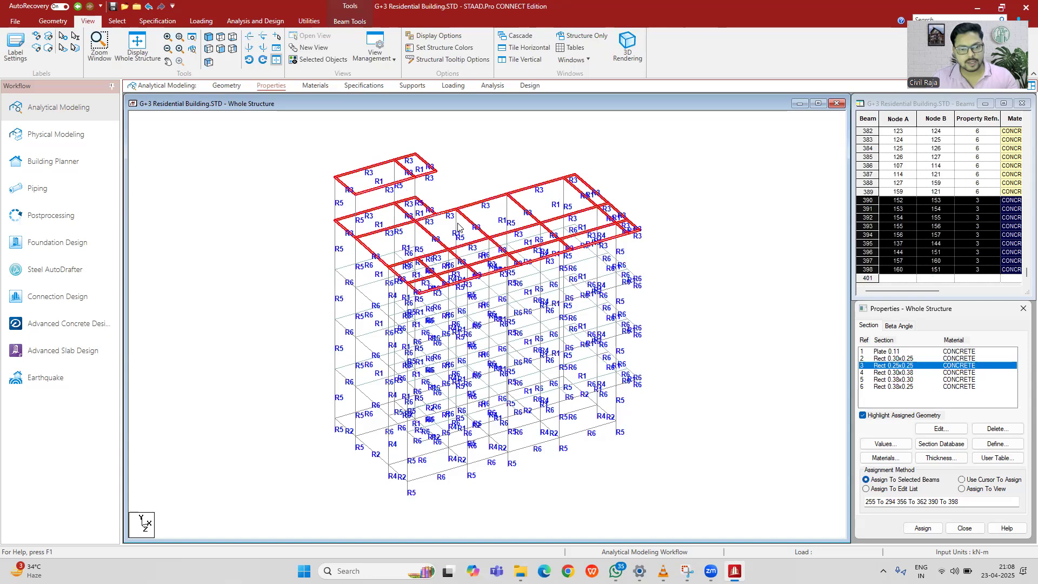
left_click(897, 387)
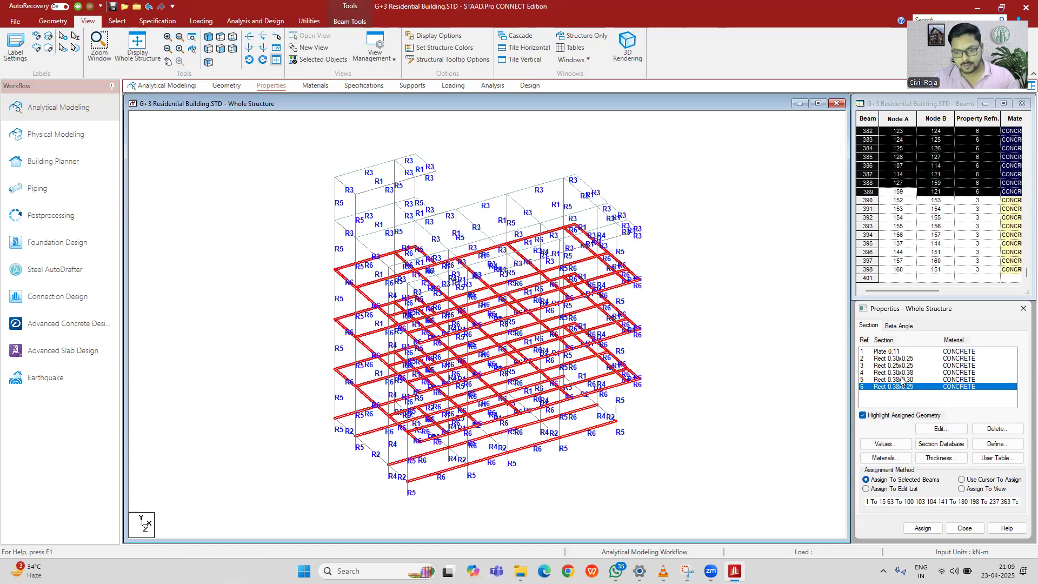
left_click(901, 379)
left_click(902, 373)
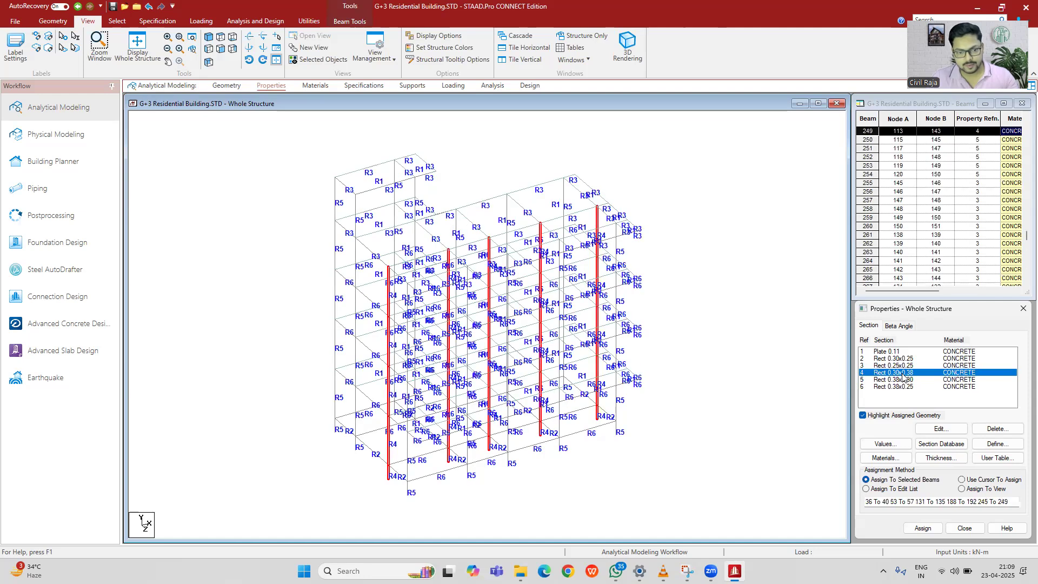
left_click(902, 366)
left_click(902, 359)
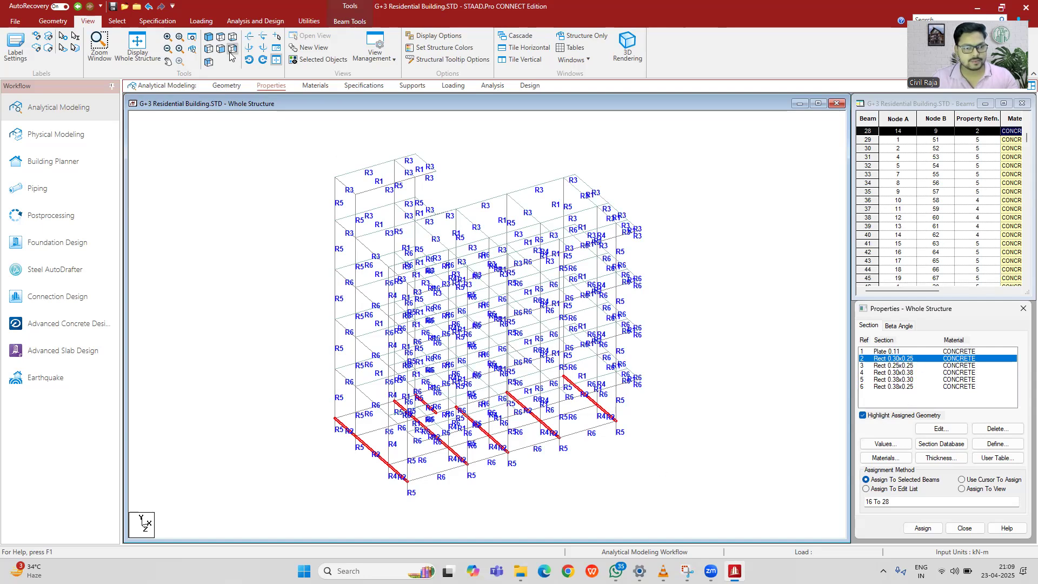
Step: Assign the Rect 0.38x0.25 section to all plinth-level beams at the base of the frame
left_click(892, 387)
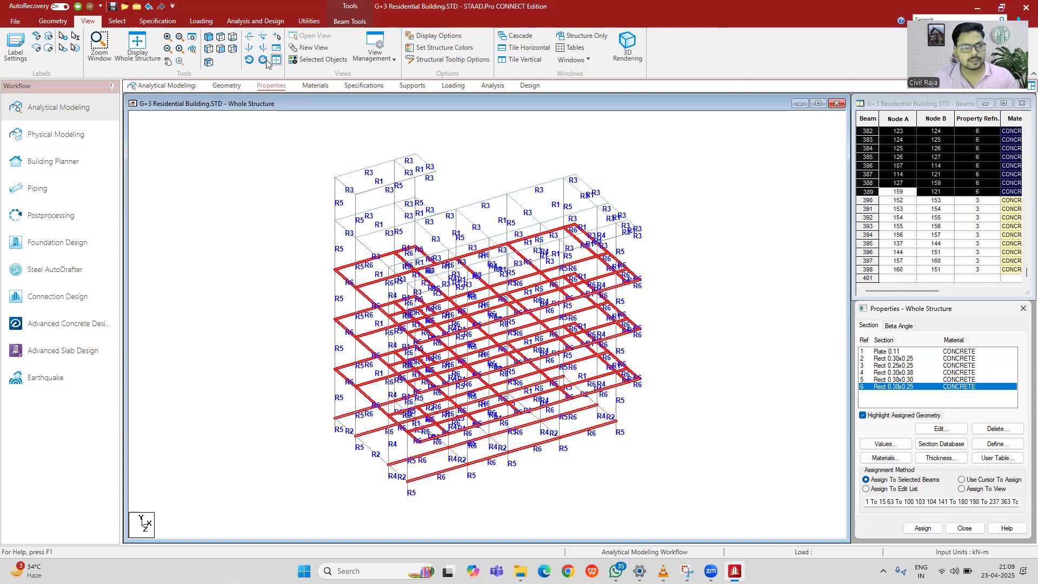
left_click(222, 50)
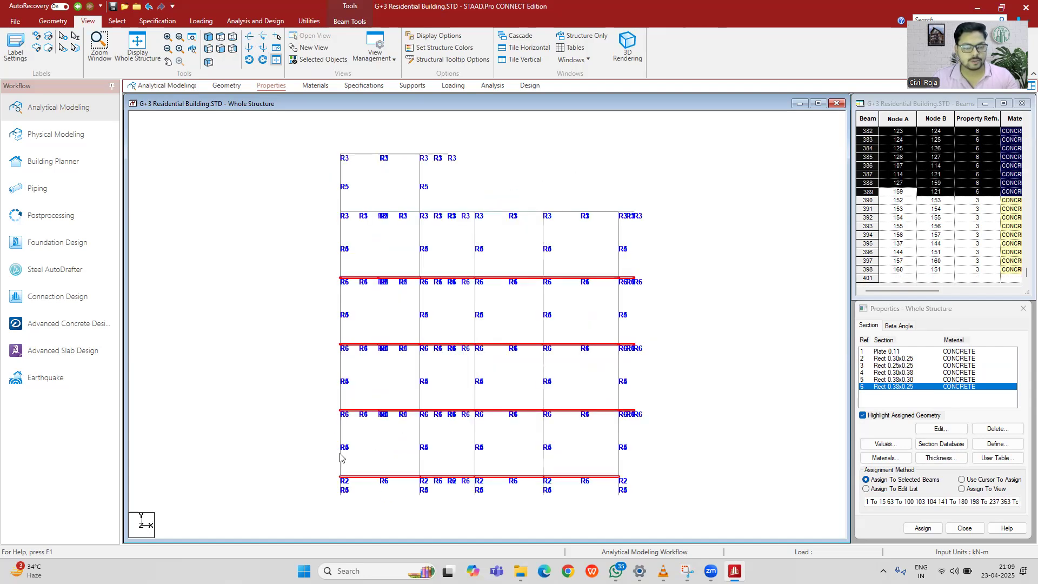
left_click_drag(305, 450, 663, 481)
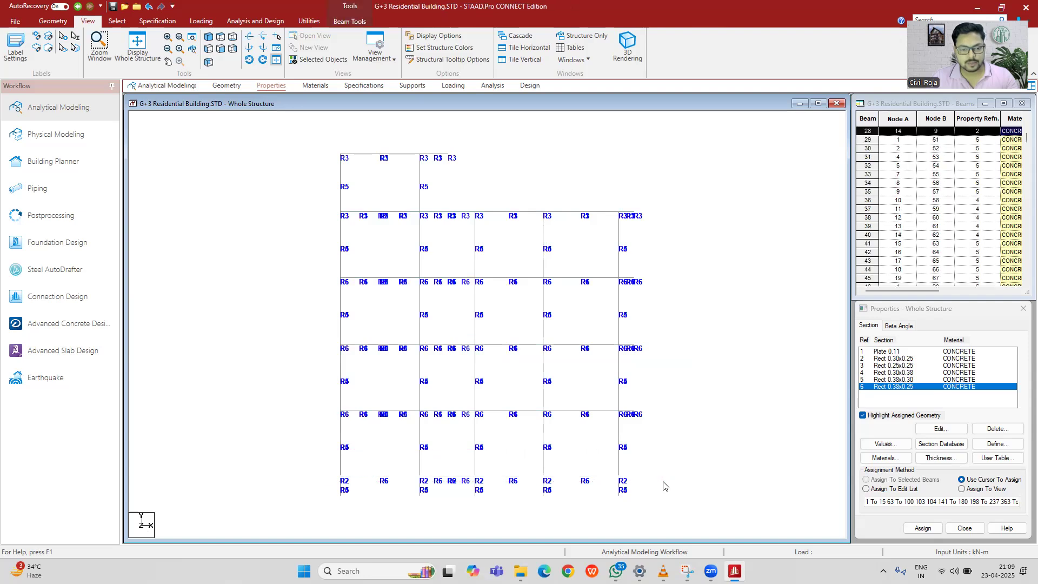
left_click(209, 49)
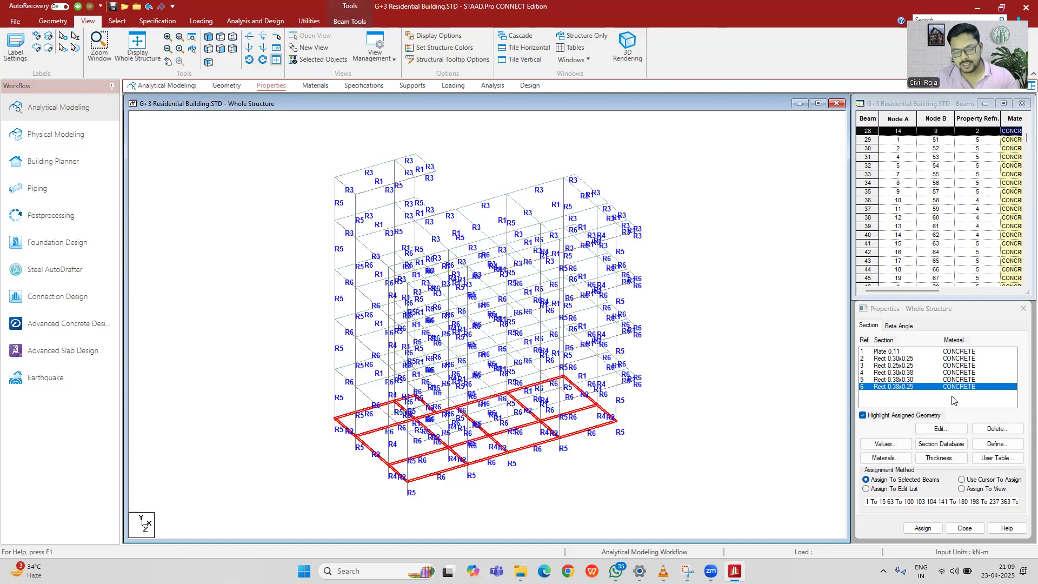
left_click(923, 528)
left_click(960, 453)
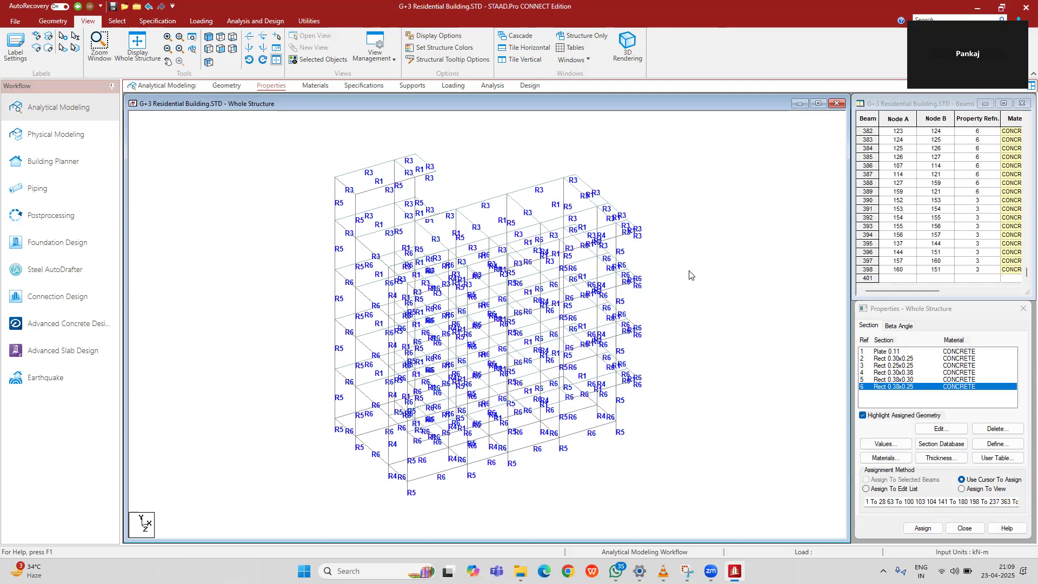
Step: Recheck the assigned members of each rectangular section, including whether Rect 0.30x0.25 is still in use
left_click(897, 385)
left_click(896, 380)
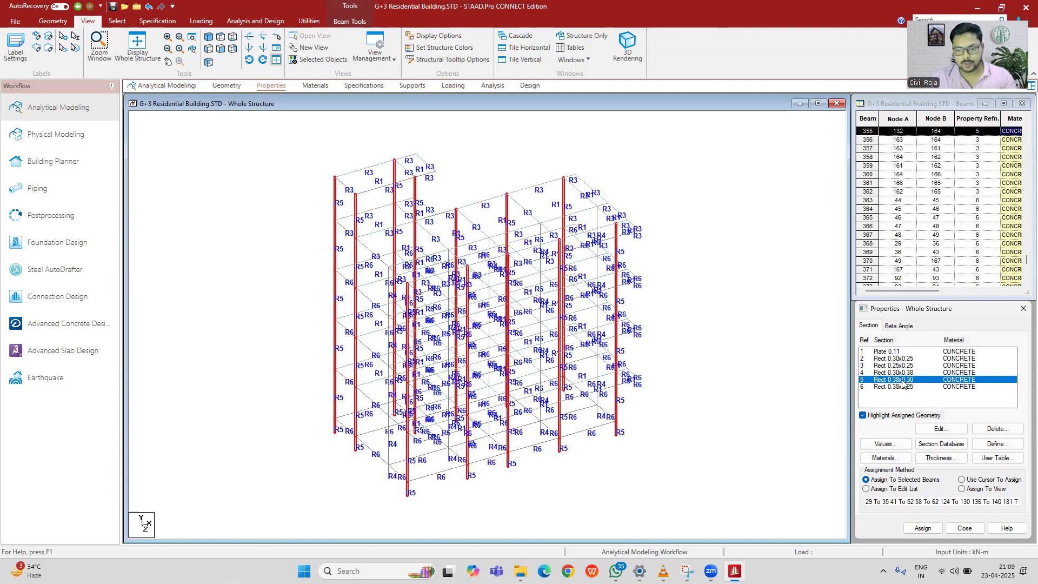
left_click(897, 373)
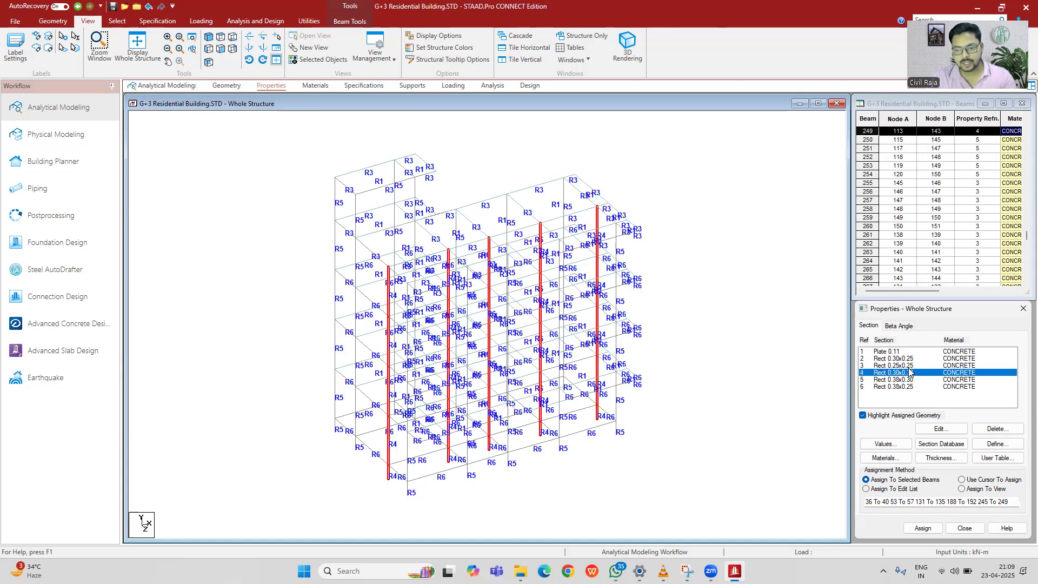
left_click(910, 367)
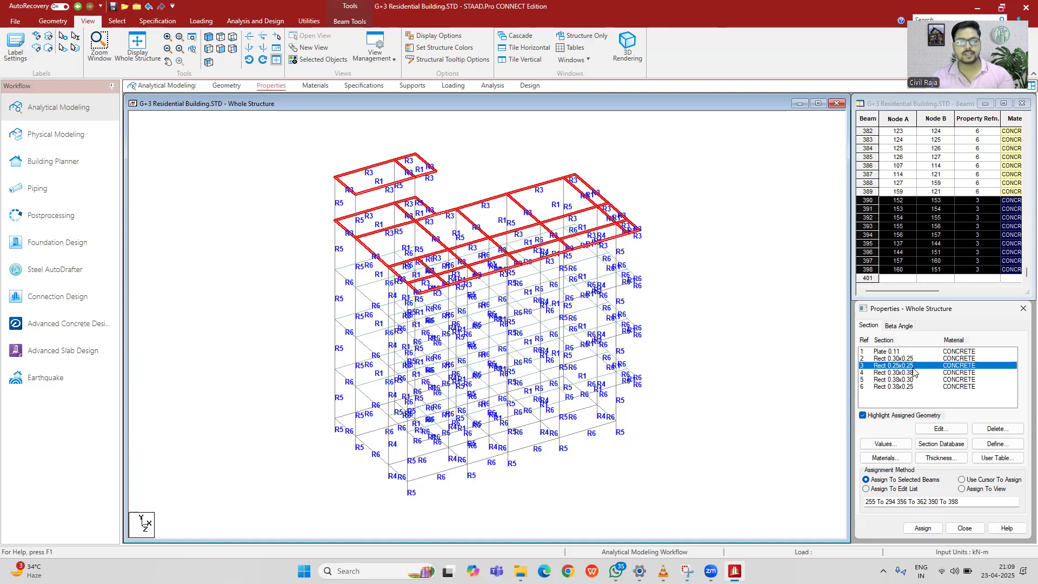
left_click(892, 359)
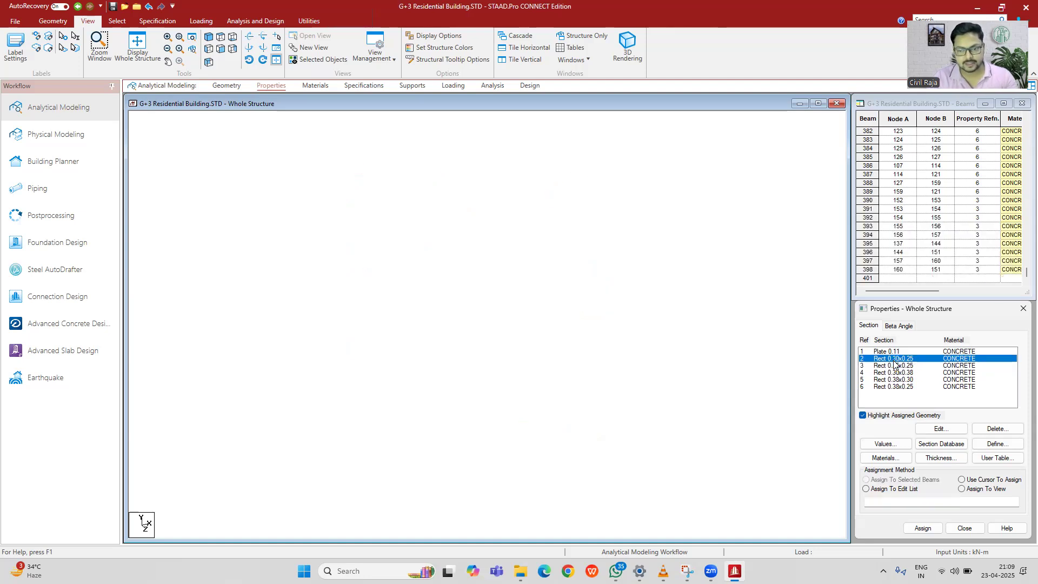
left_click(895, 366)
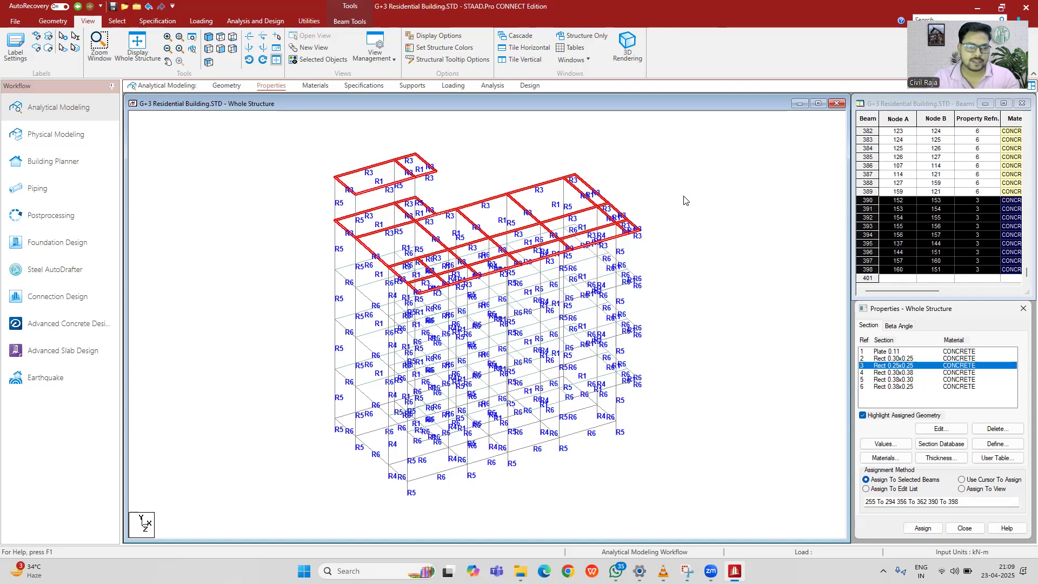
Step: Create a global property reduction specification for beams with moment of inertia factors RIY 0.7 and RIZ 0.7
left_click(314, 86)
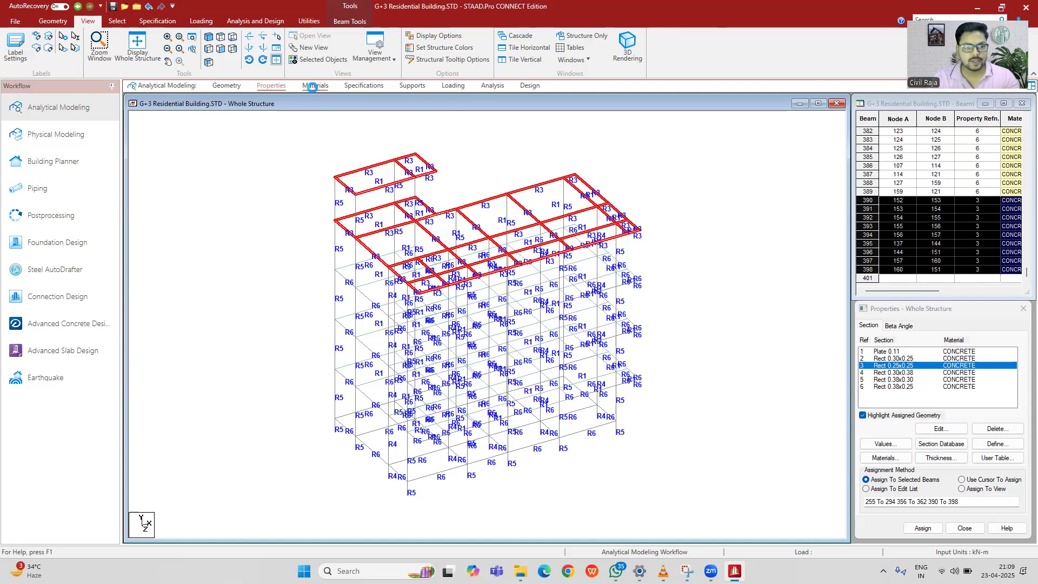
left_click(363, 85)
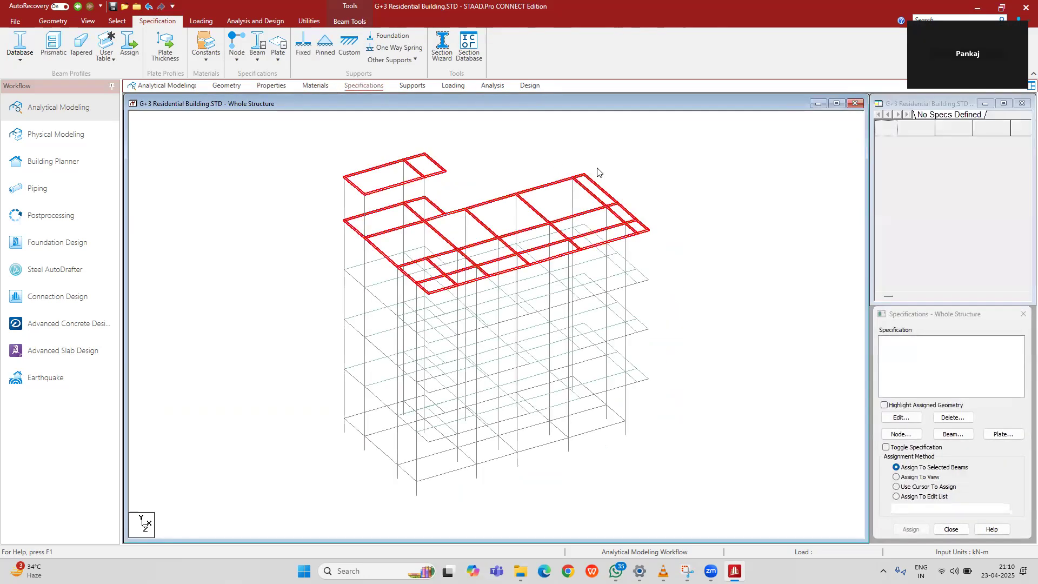
left_click(601, 147)
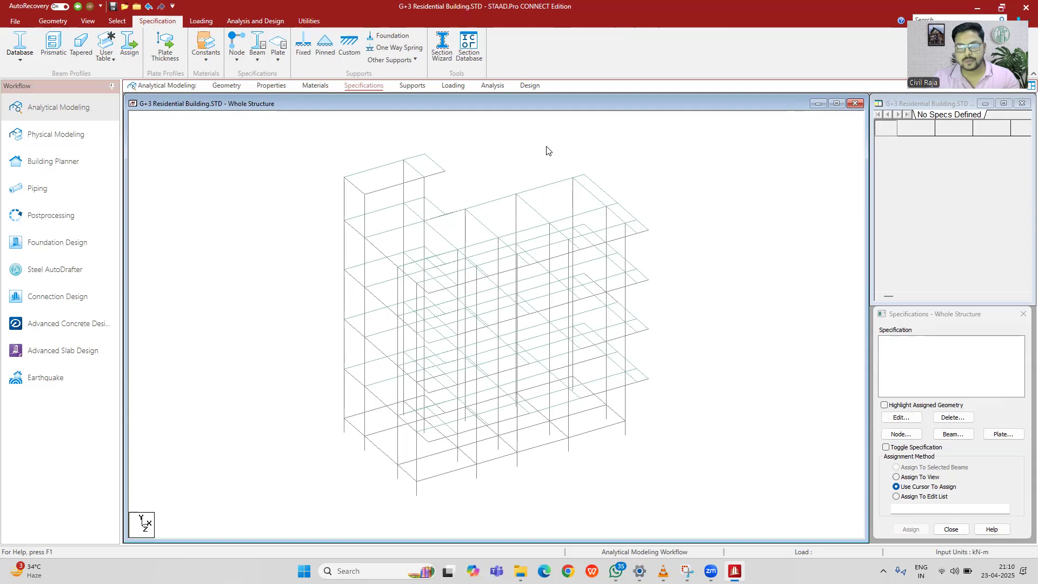
left_click(953, 433)
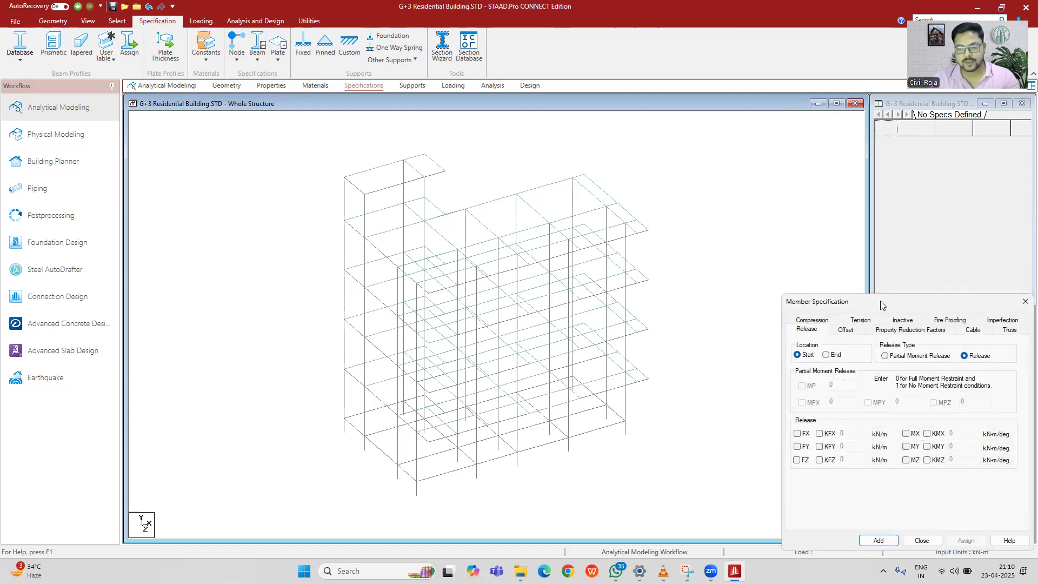
left_click_drag(893, 313, 693, 165)
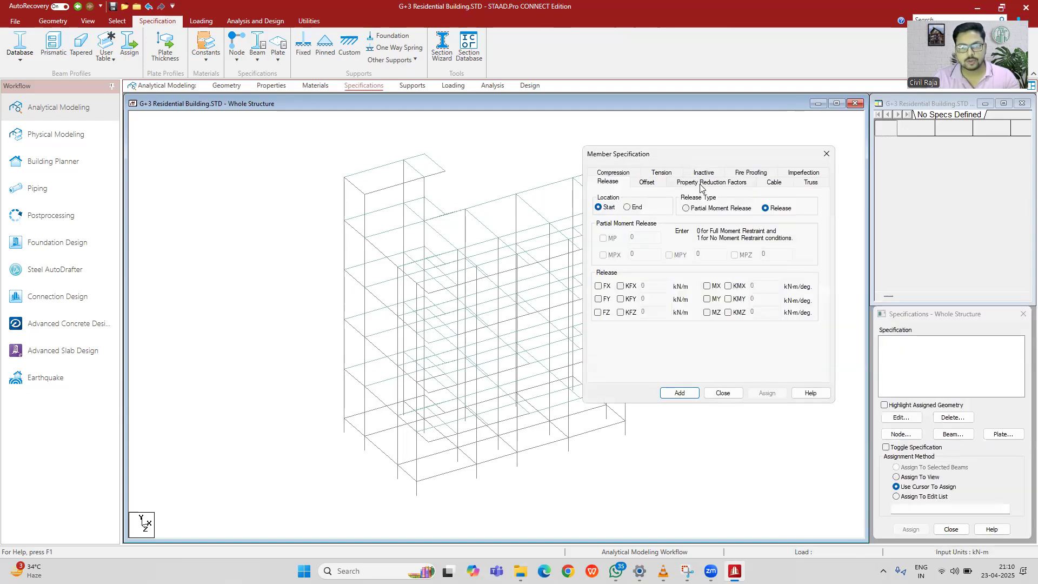
left_click(700, 184)
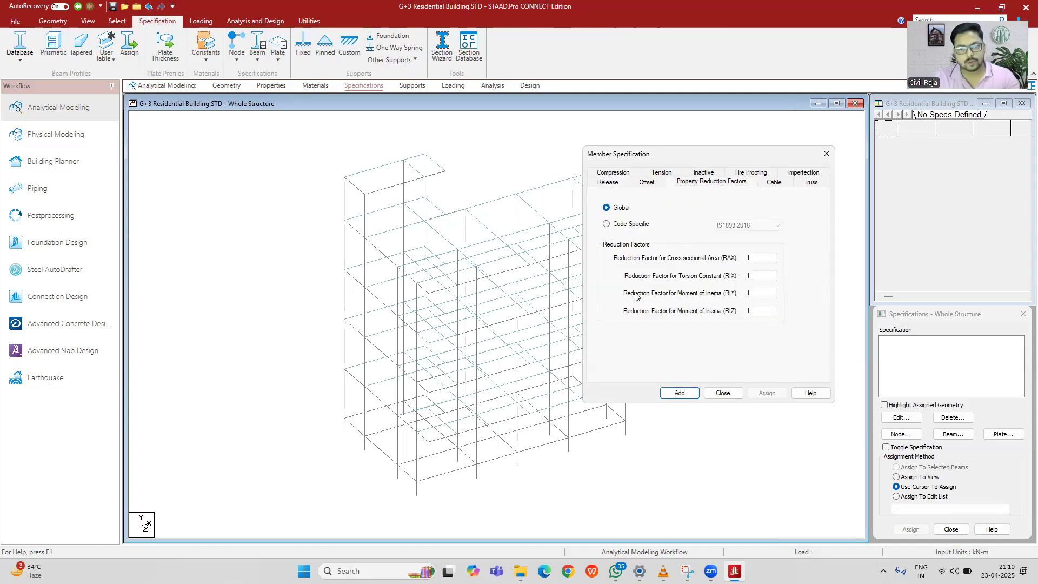
double_click(748, 292)
type("0.7")
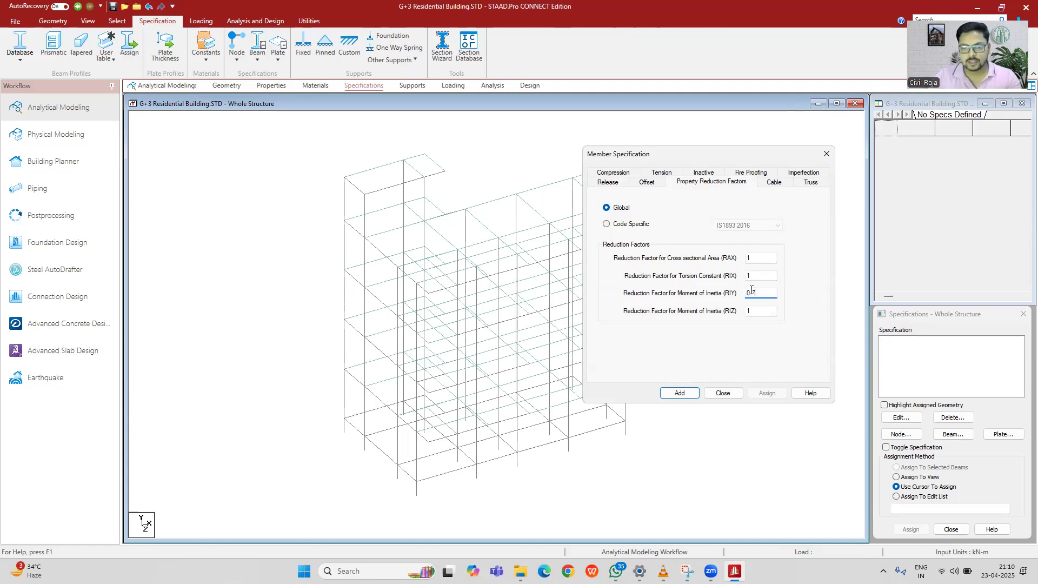
left_click(748, 311)
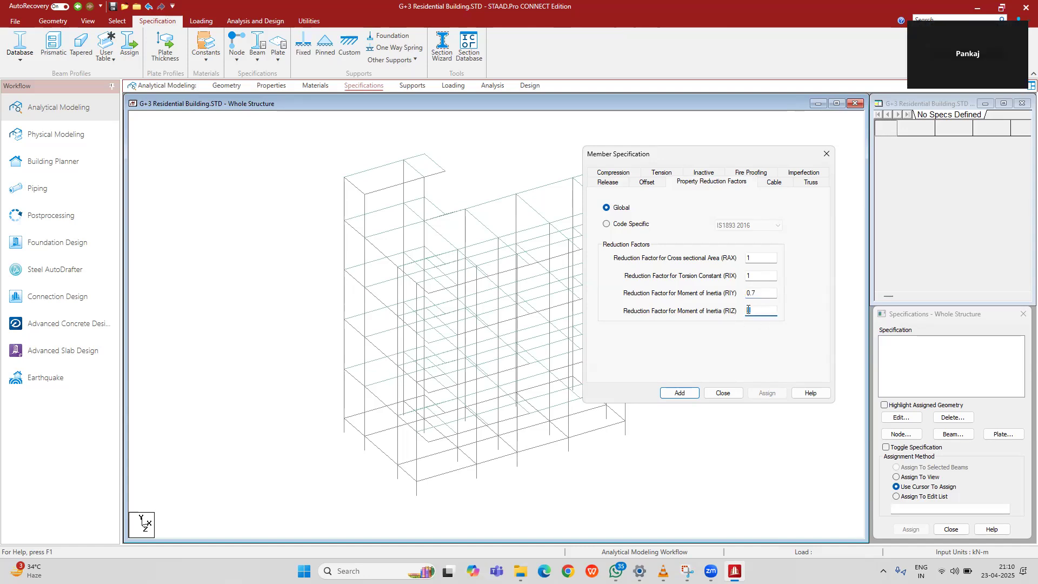
left_click(679, 393)
Step: Create a second global property reduction specification for beams with RIY 0.35 and RIZ 0.35
left_click(953, 434)
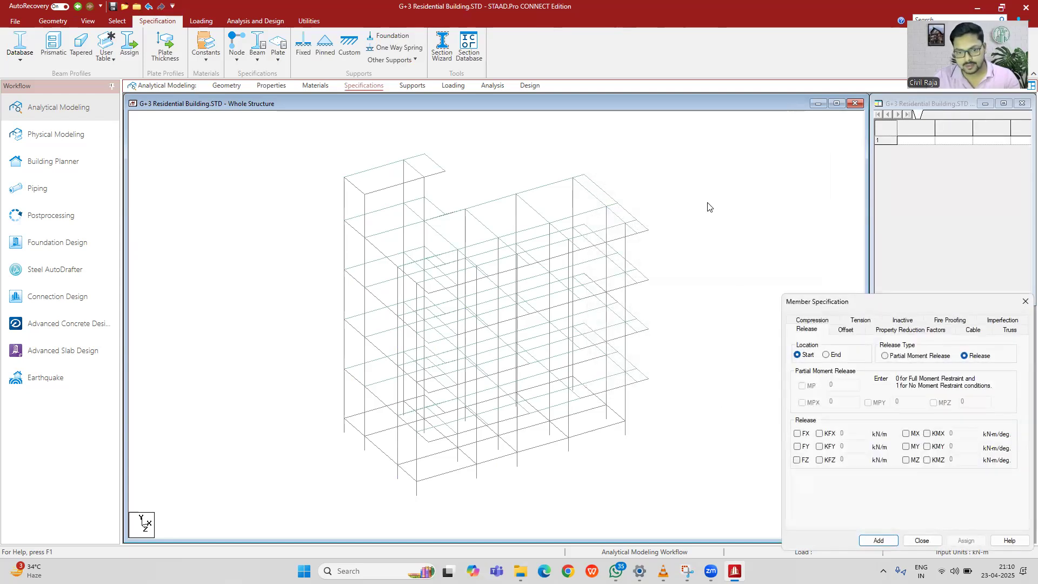
left_click(912, 329)
left_click_drag(960, 440, 937, 443)
type("0.35")
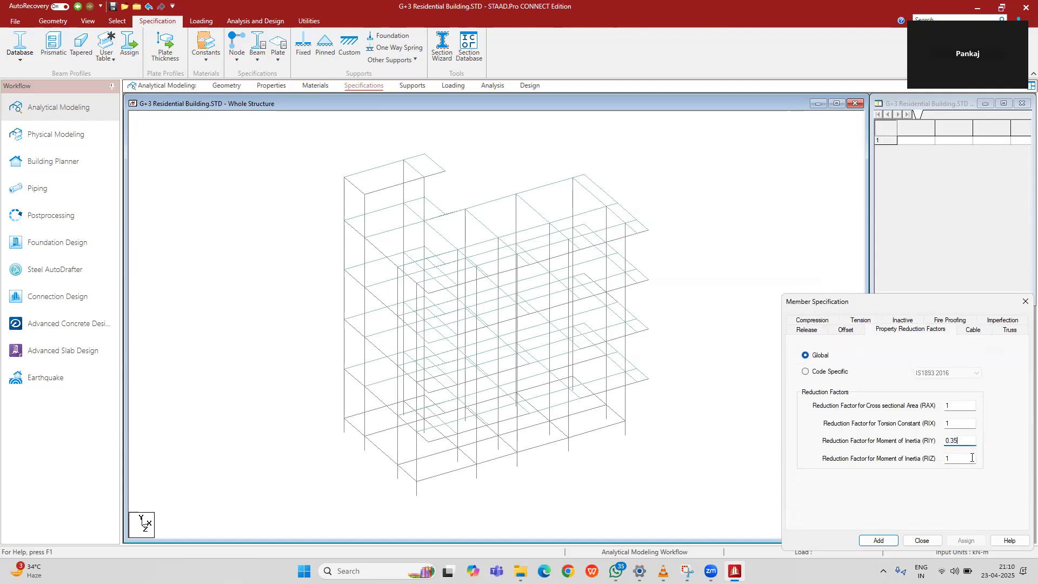
key("Tab")
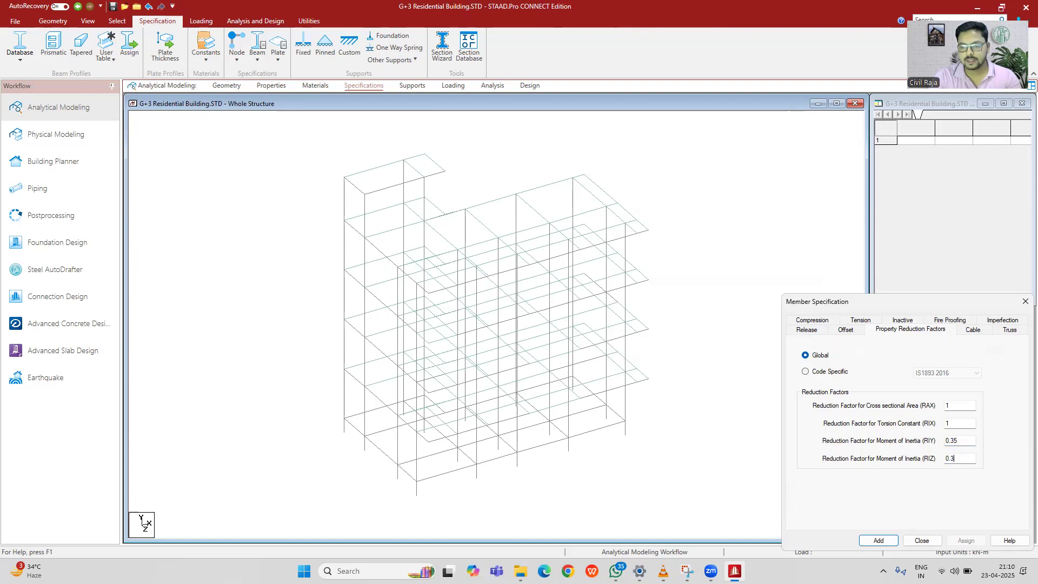
left_click(878, 540)
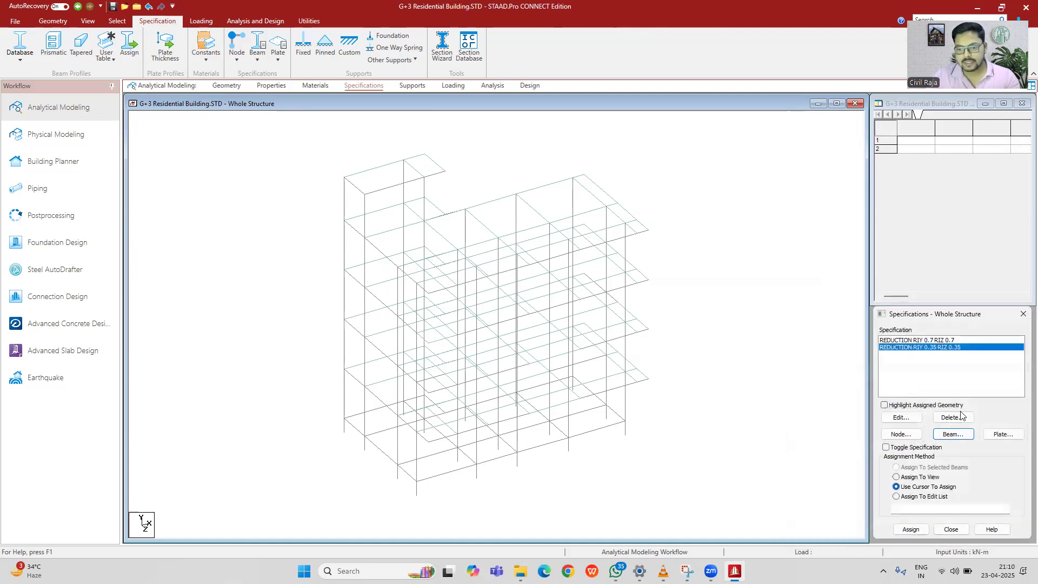
left_click(763, 309)
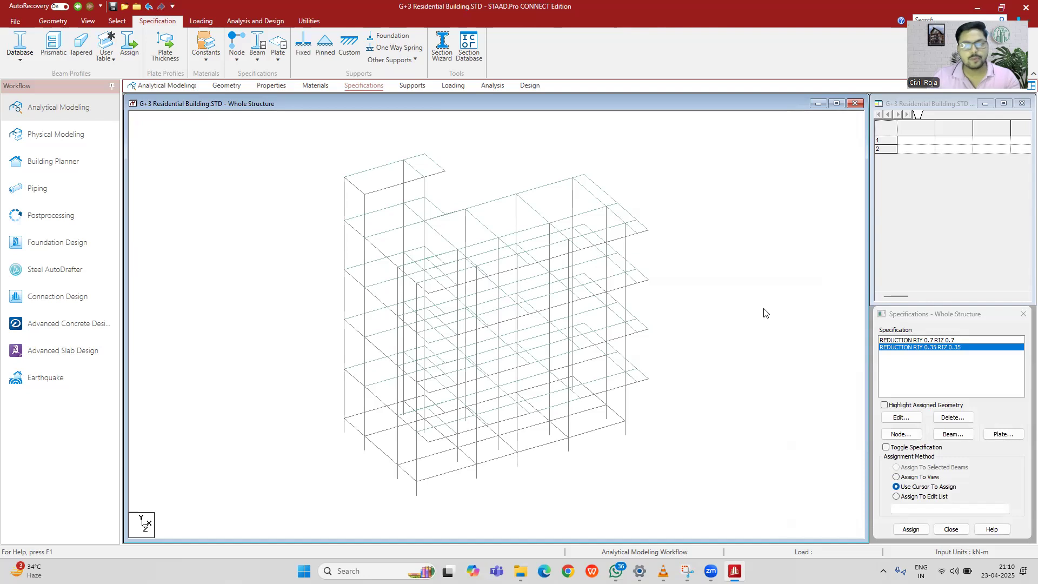
Step: Create a beam release specification at the start location that releases MX, MY and MZ
left_click(952, 434)
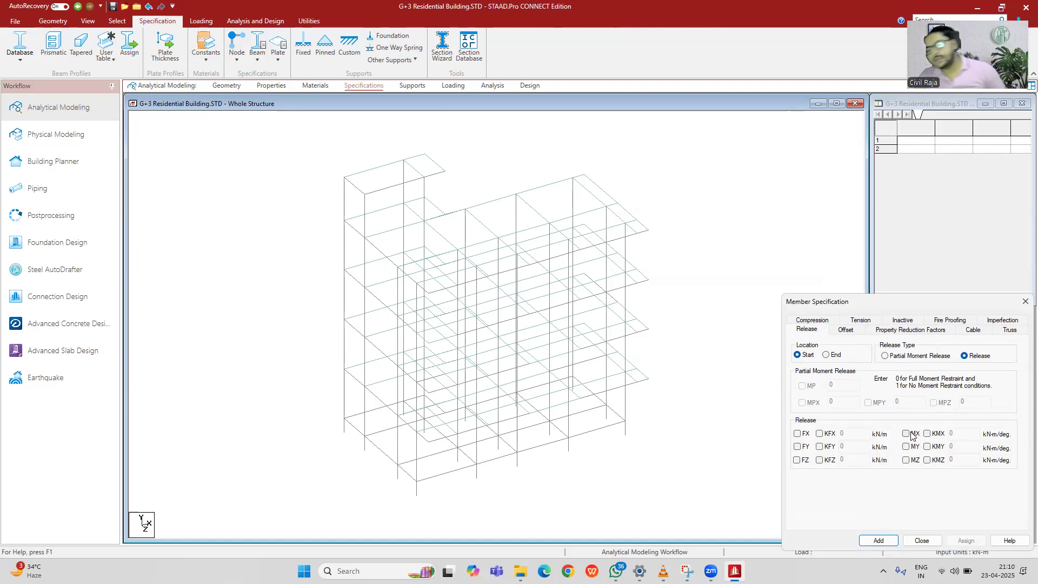
left_click(905, 460)
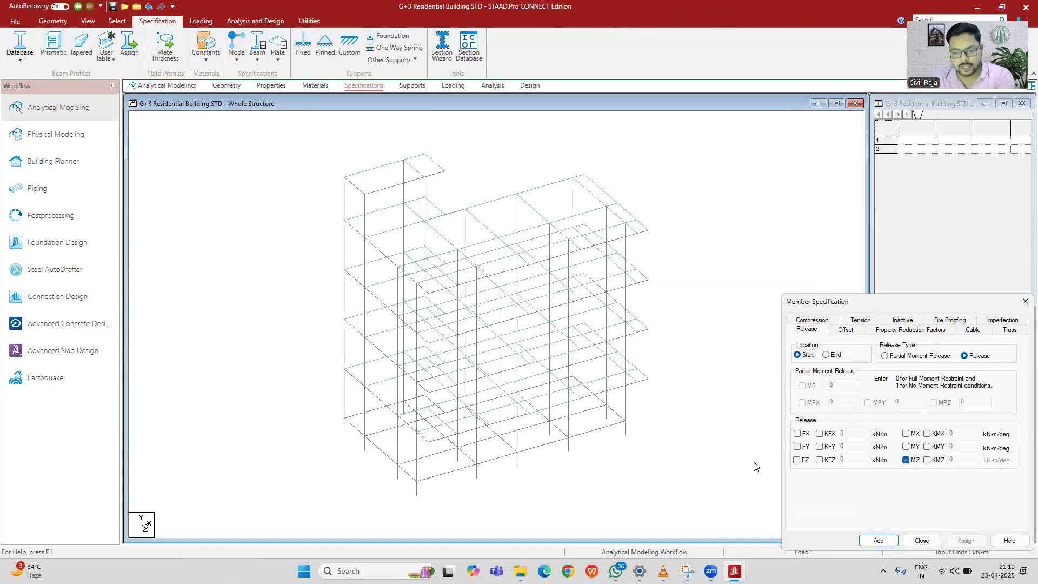
left_click(905, 433)
left_click(906, 434)
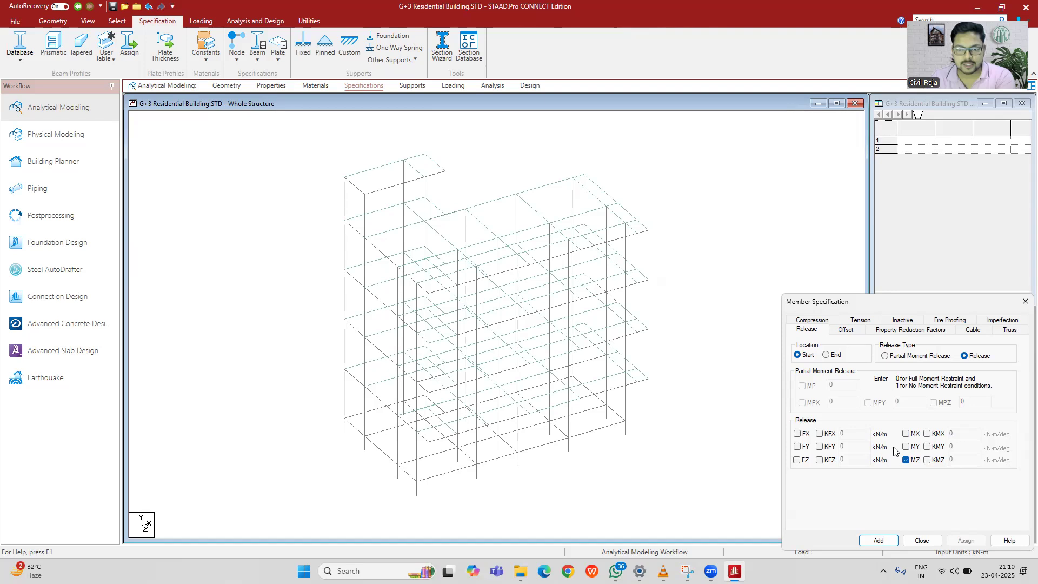
left_click(905, 447)
left_click(905, 433)
left_click(878, 541)
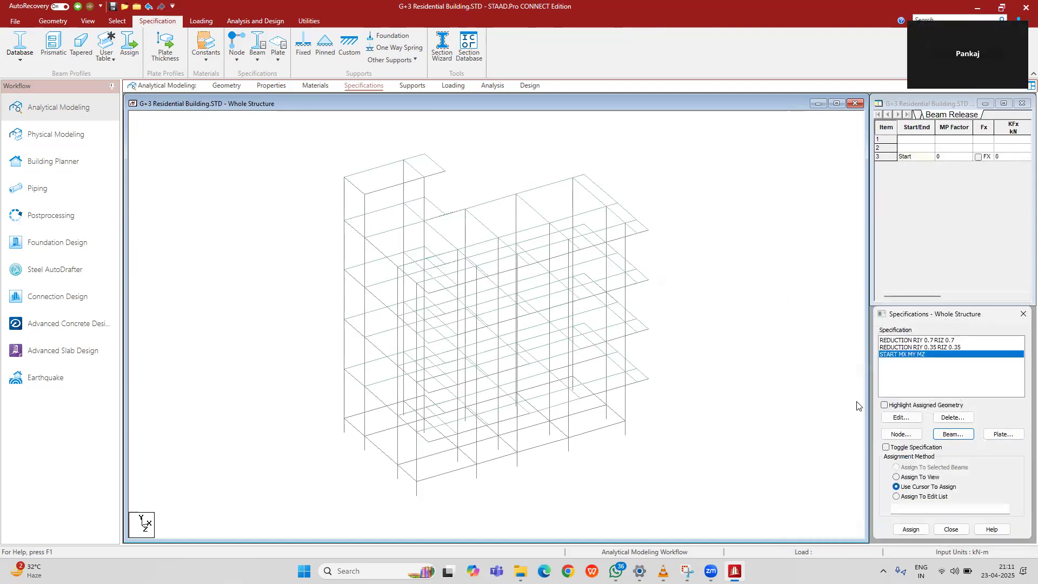
Step: Create a beam release specification at the end location that releases MX, MY and MZ
left_click(947, 435)
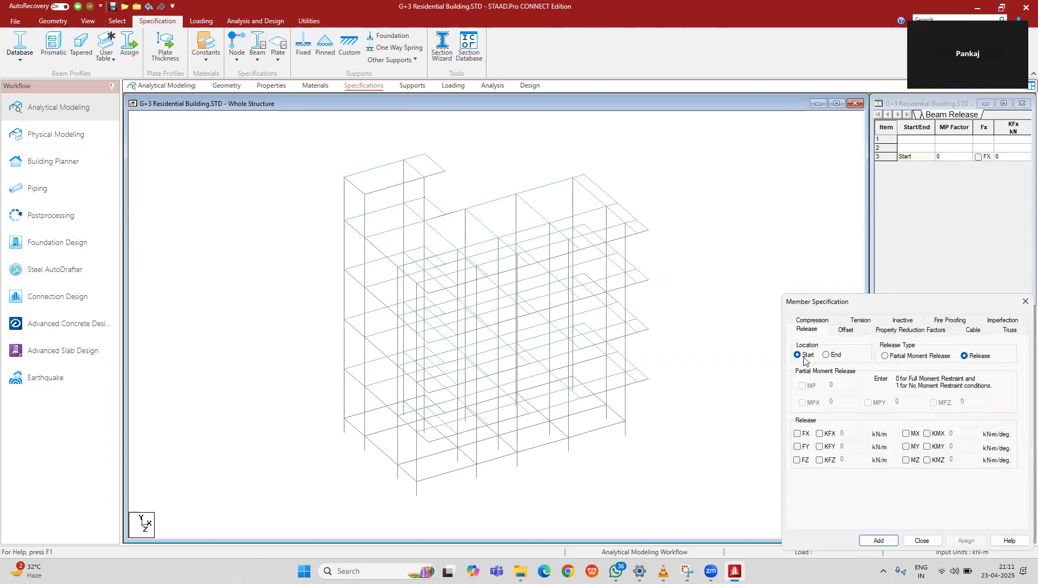
left_click(826, 355)
left_click(906, 434)
left_click(906, 446)
left_click(905, 460)
left_click(878, 539)
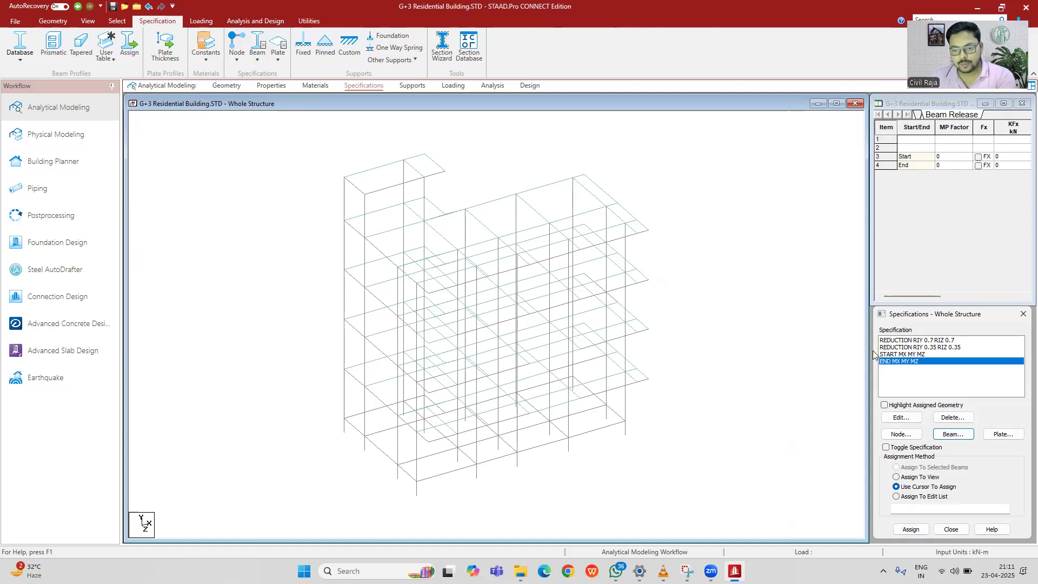
left_click(900, 434)
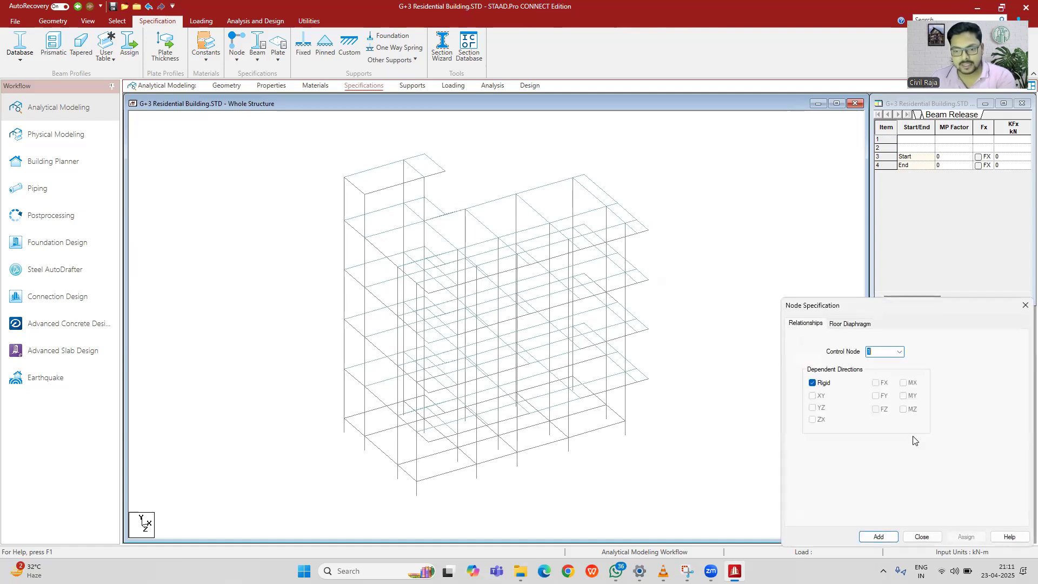
left_click(842, 324)
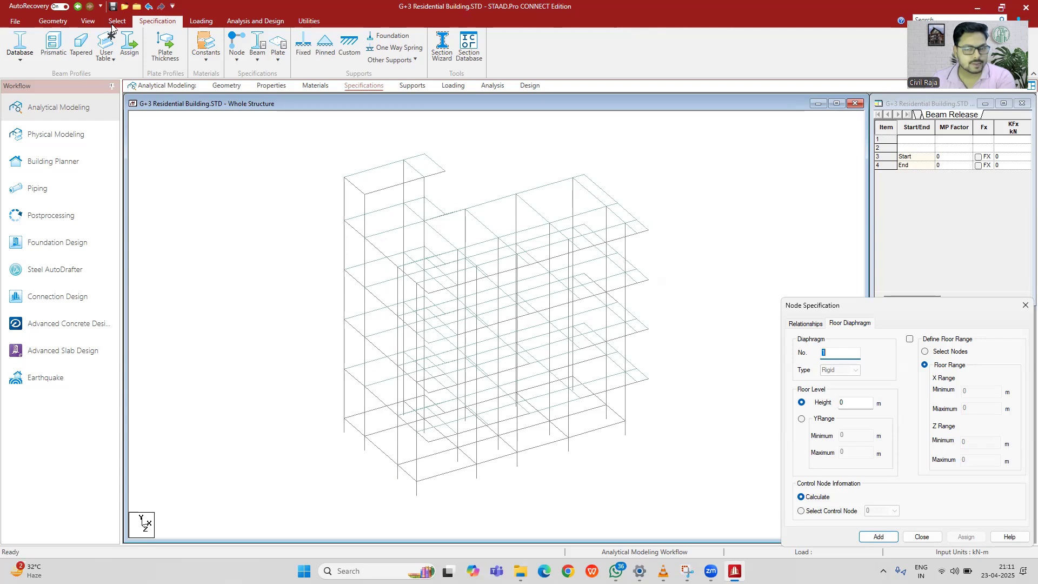
left_click(1025, 305)
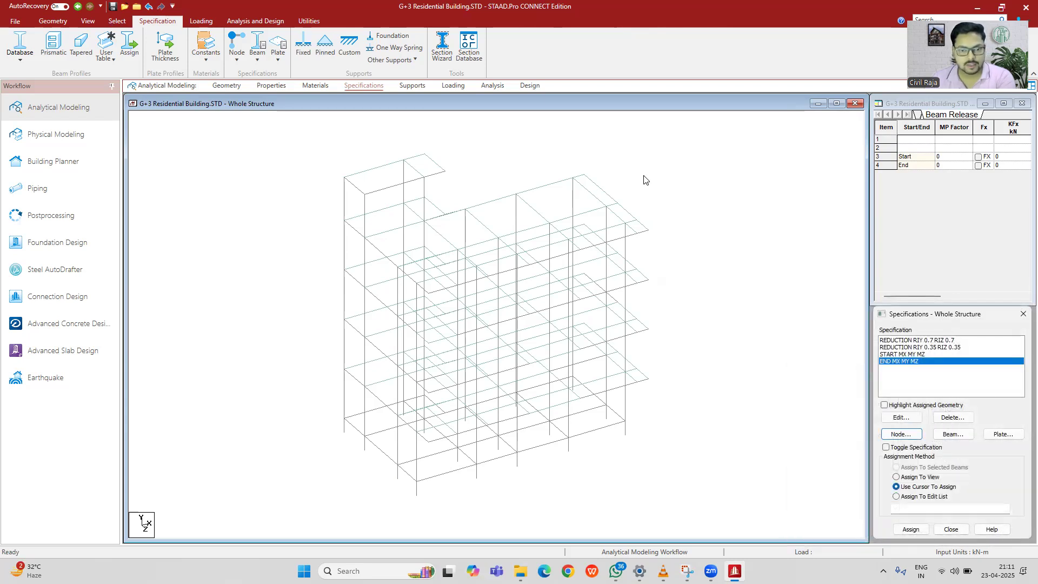
Step: Check the Y coordinates of the corner column's nodes at each floor level, from the first floor above the plinth up to the top
right_click(648, 176)
mouse_move(686, 245)
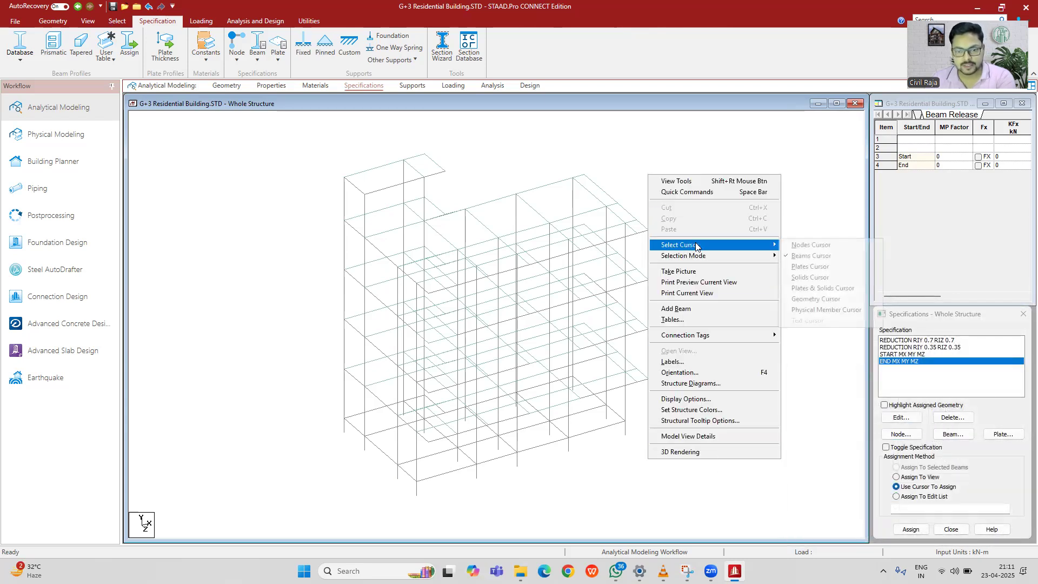
left_click(808, 245)
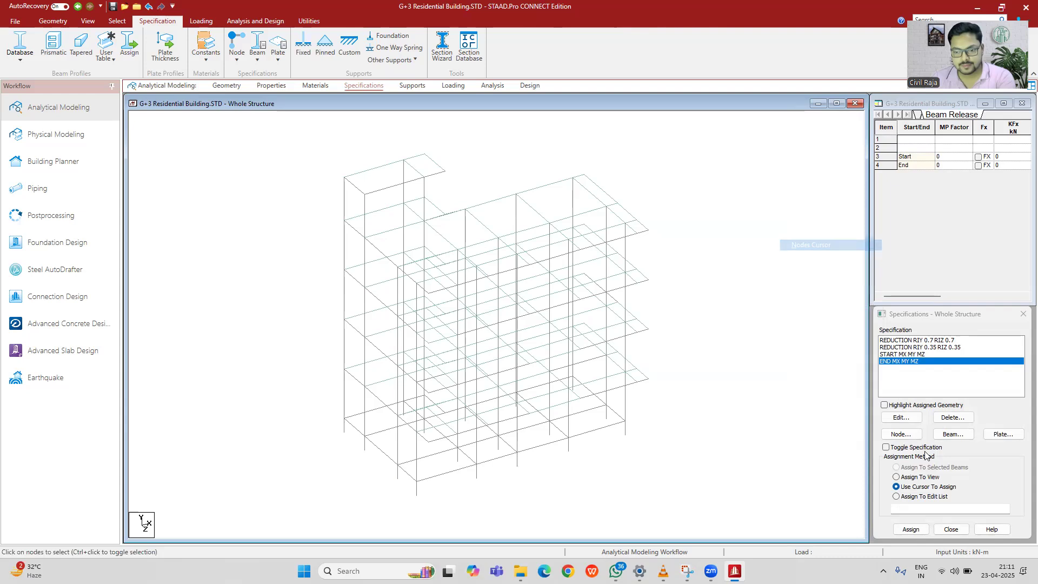
left_click(344, 369)
double_click(344, 369)
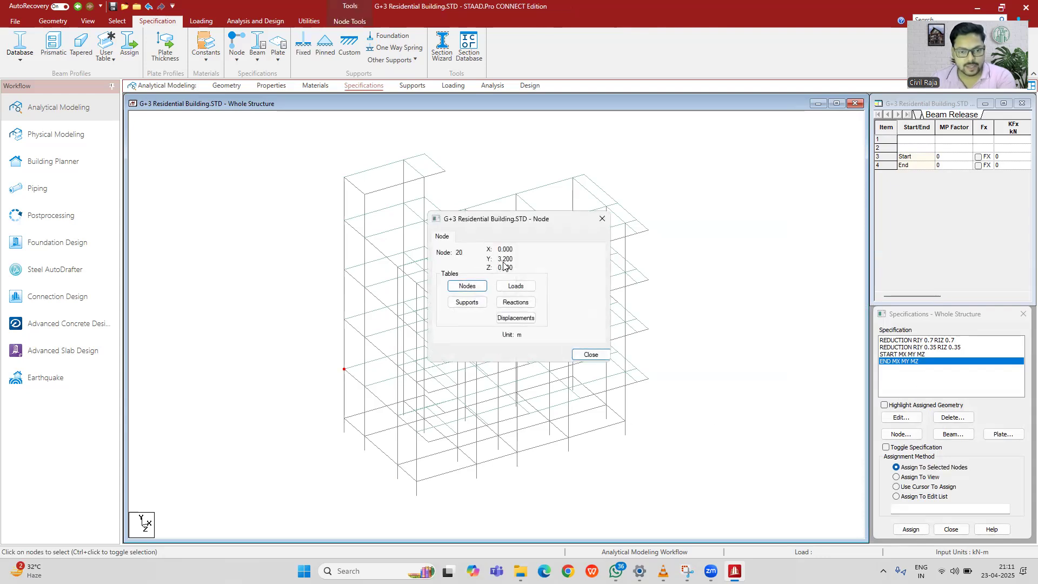
left_click(601, 219)
left_click(344, 320)
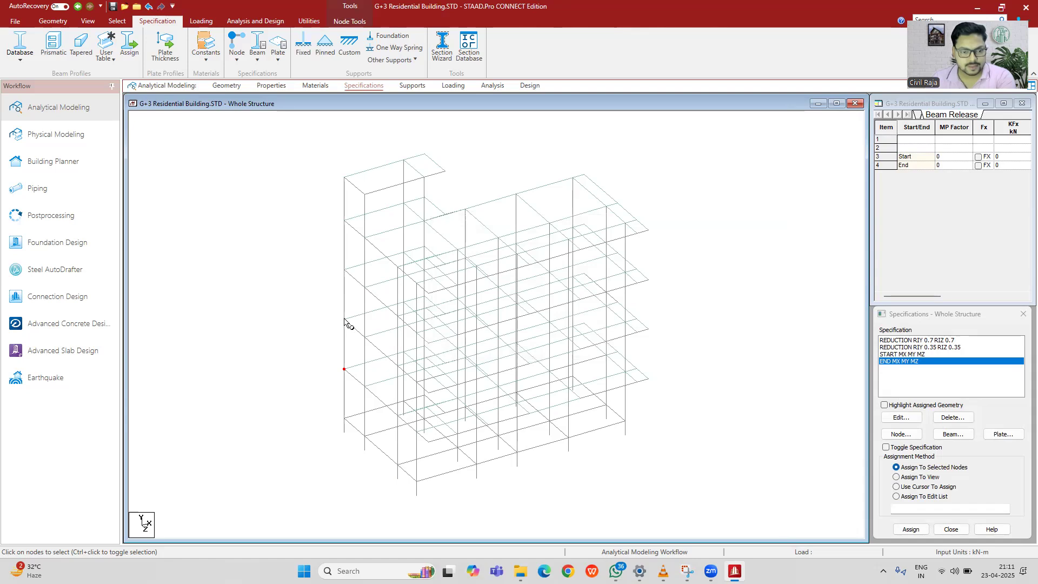
double_click(345, 320)
double_click(344, 270)
double_click(344, 221)
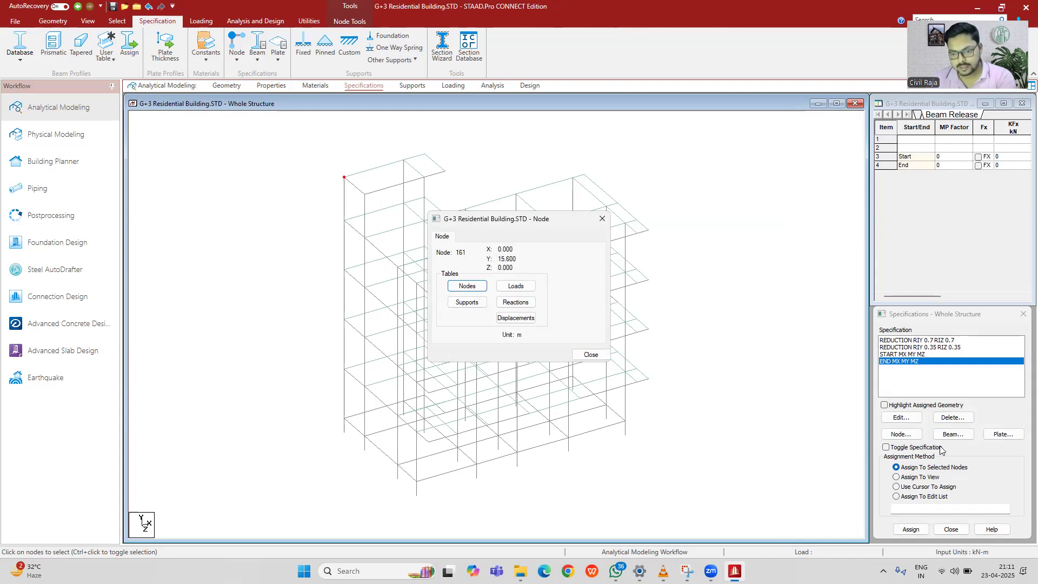
Step: Add rigid floor diaphragm 1 at a height of 3.2 m, with the floor range defined by selected nodes
left_click(952, 433)
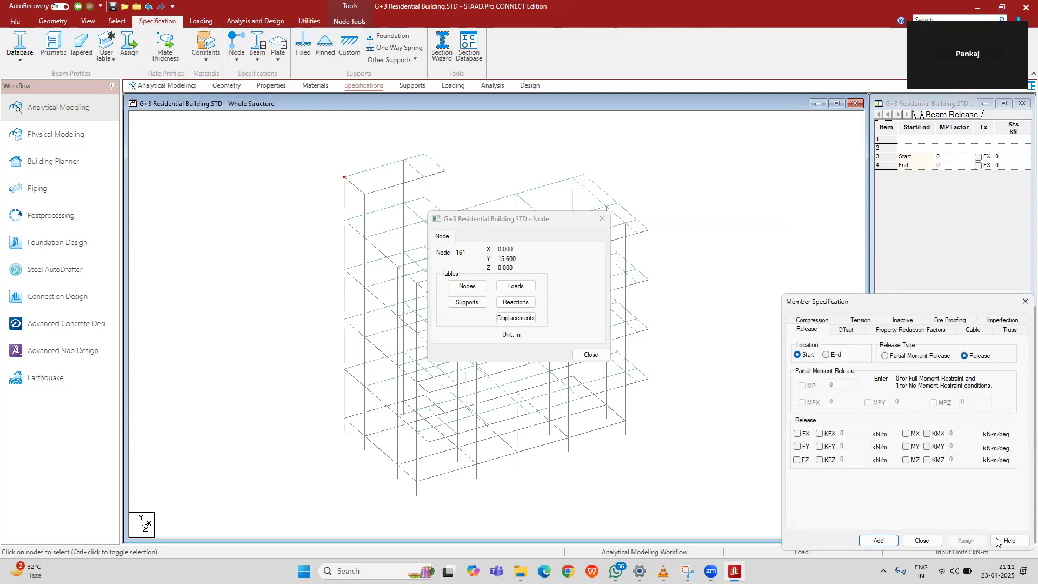
left_click(922, 540)
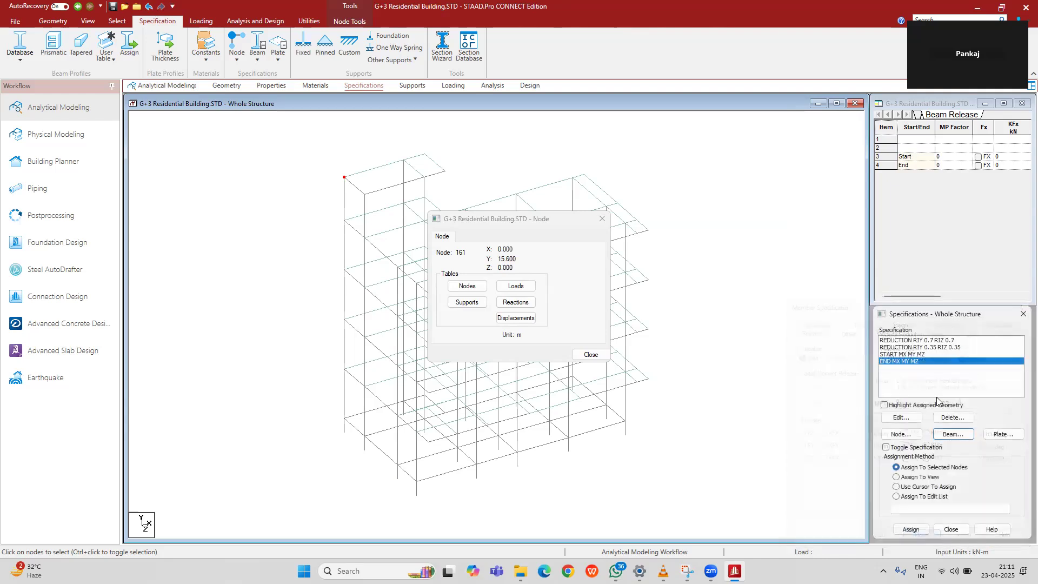
left_click(901, 434)
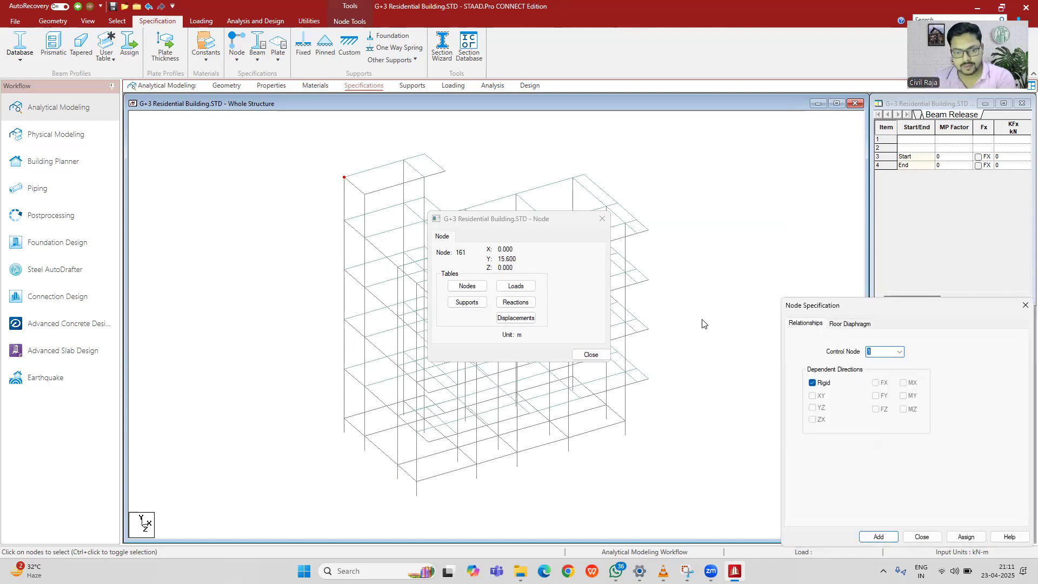
left_click(850, 323)
double_click(857, 402)
type("3.2")
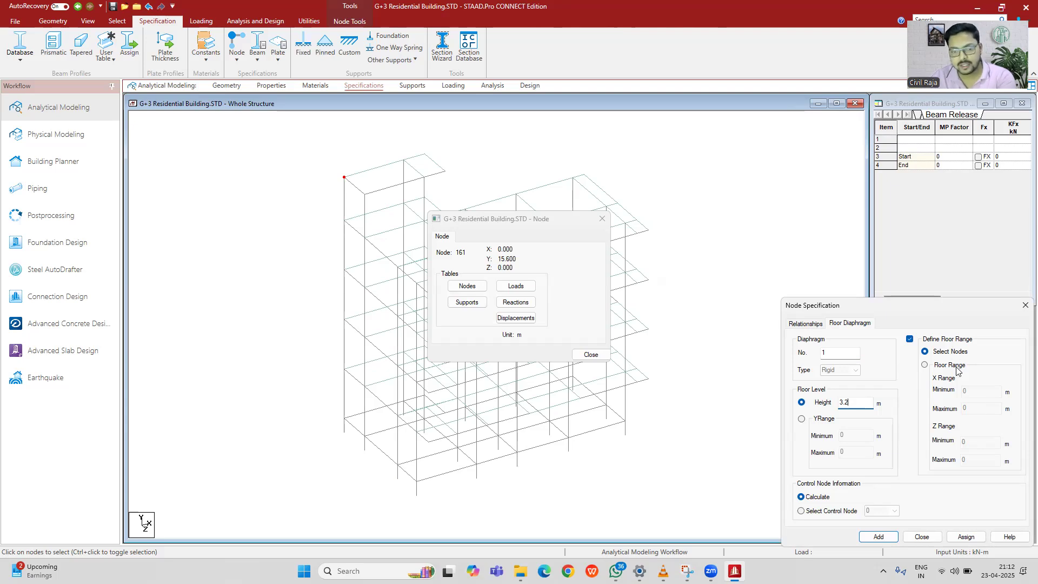
left_click(879, 536)
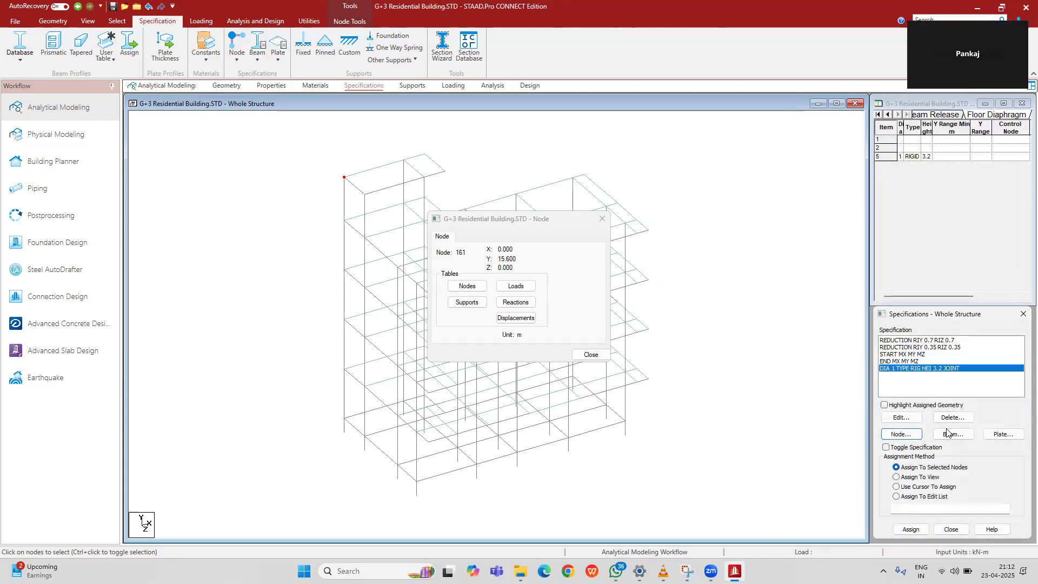
Step: Add rigid floor diaphragm 2 at a height of 6.4 m, with the floor range defined by selected nodes
left_click(911, 434)
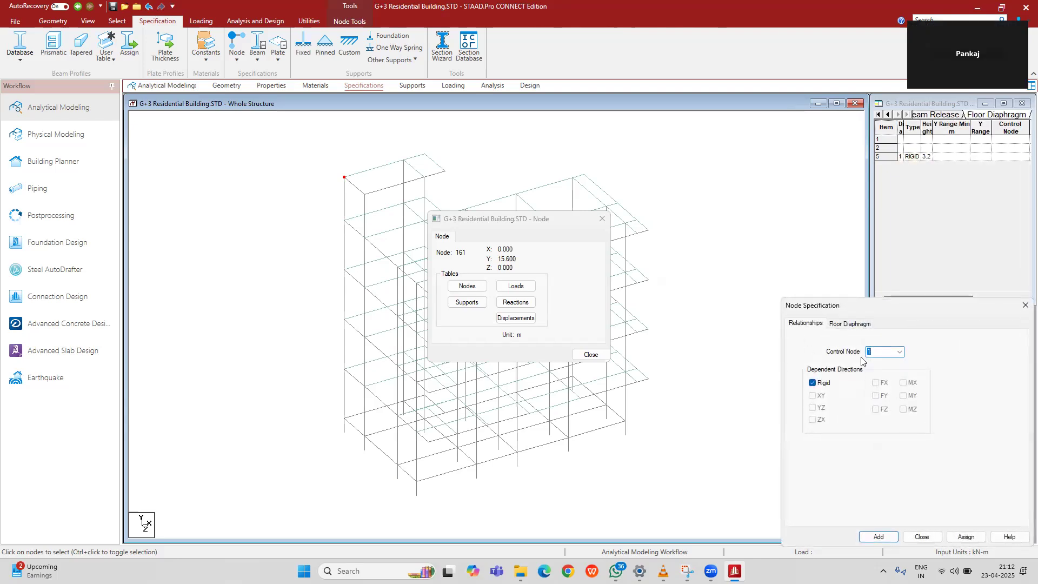
left_click(857, 326)
double_click(852, 404)
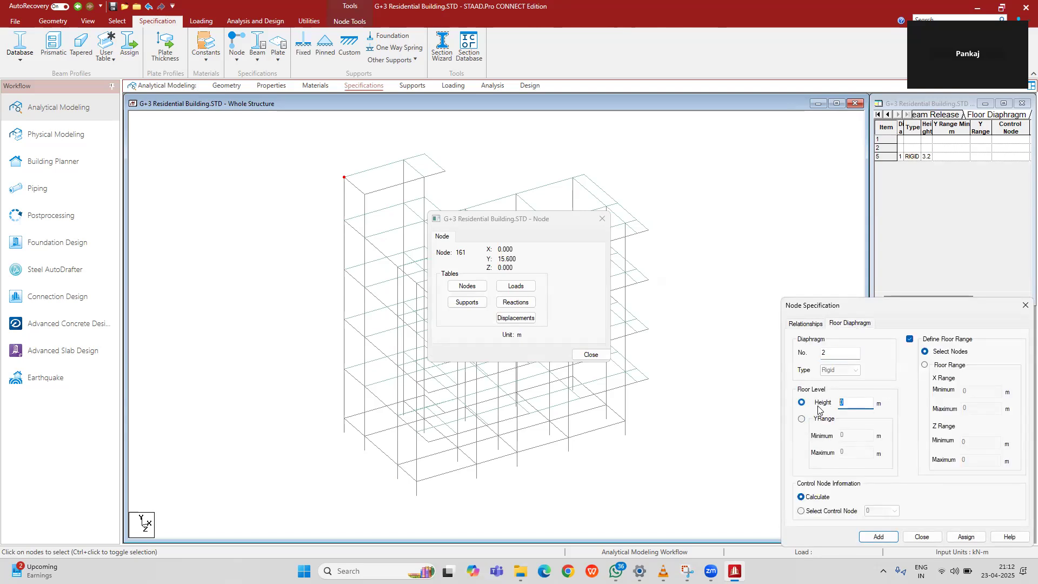
type("6.4")
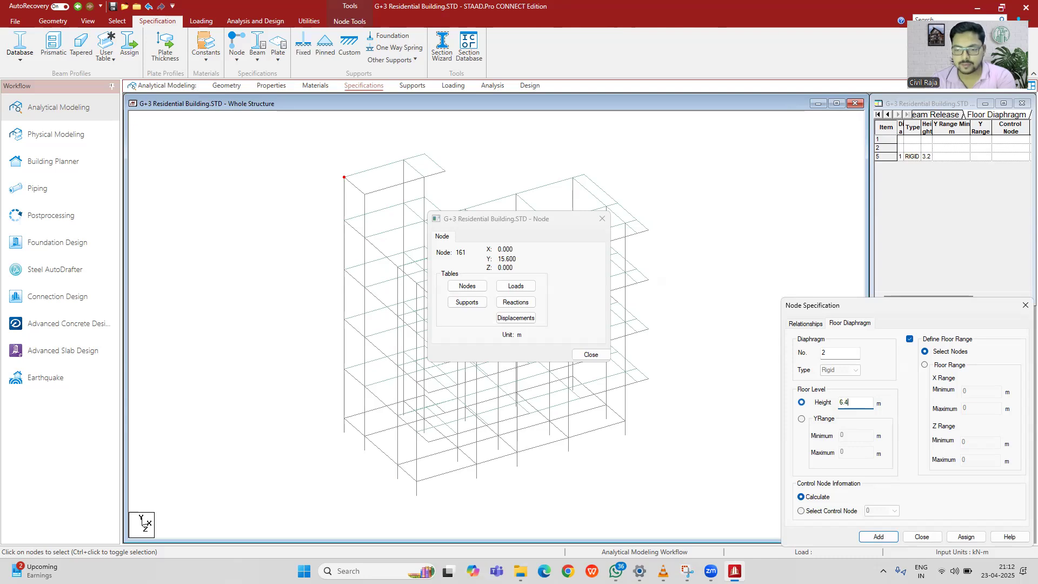
left_click(878, 537)
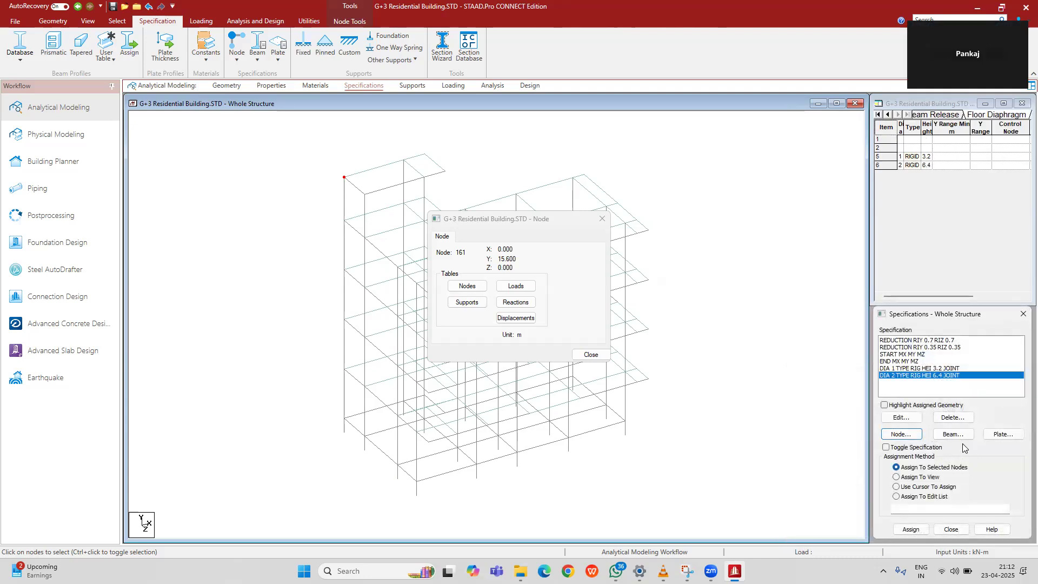
left_click(909, 530)
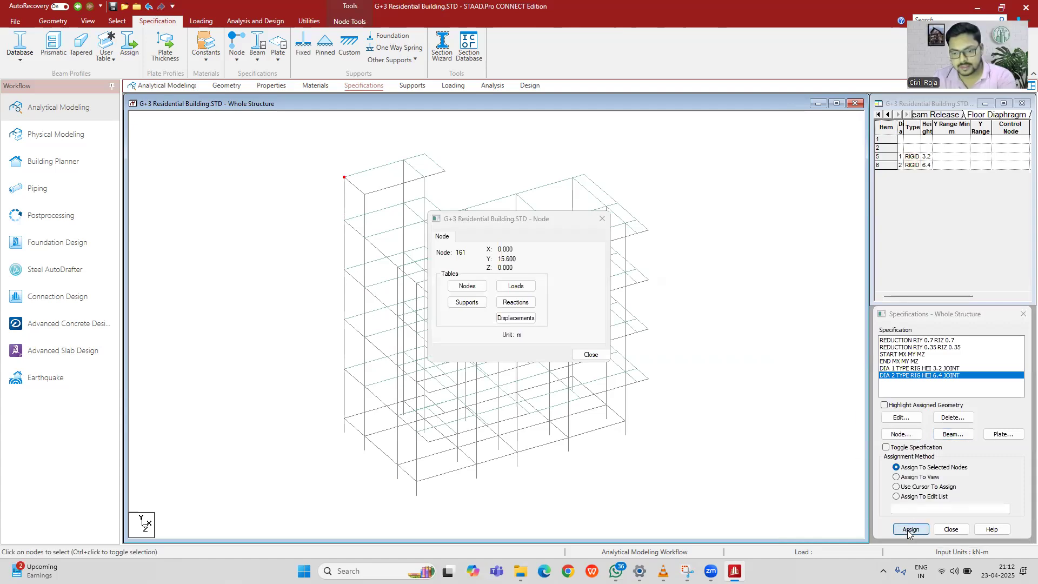
left_click(1007, 454)
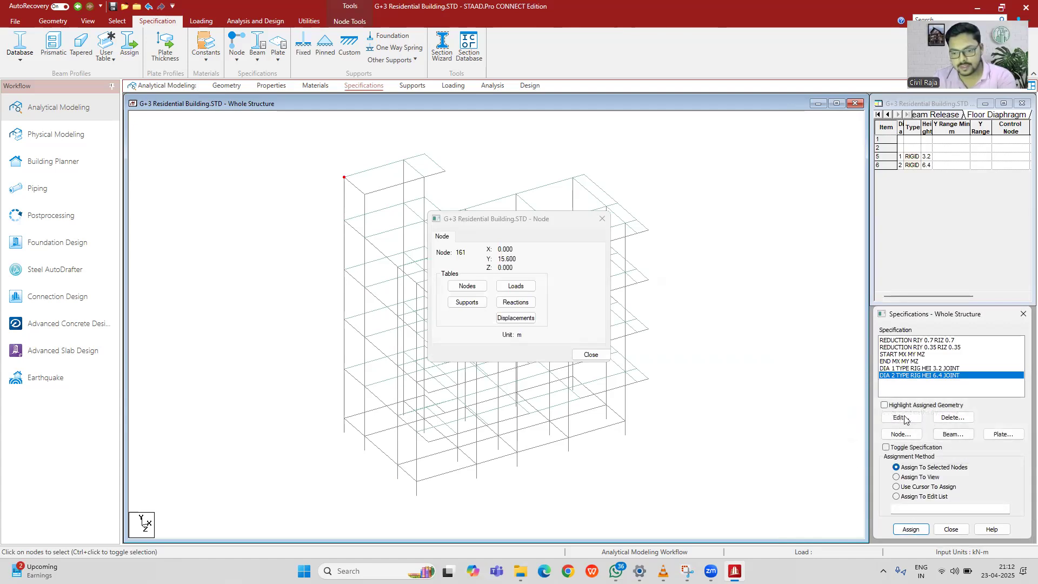
Step: Add rigid floor diaphragm 3 at a height of 9.6 m, with the floor range defined by selected nodes
left_click(917, 433)
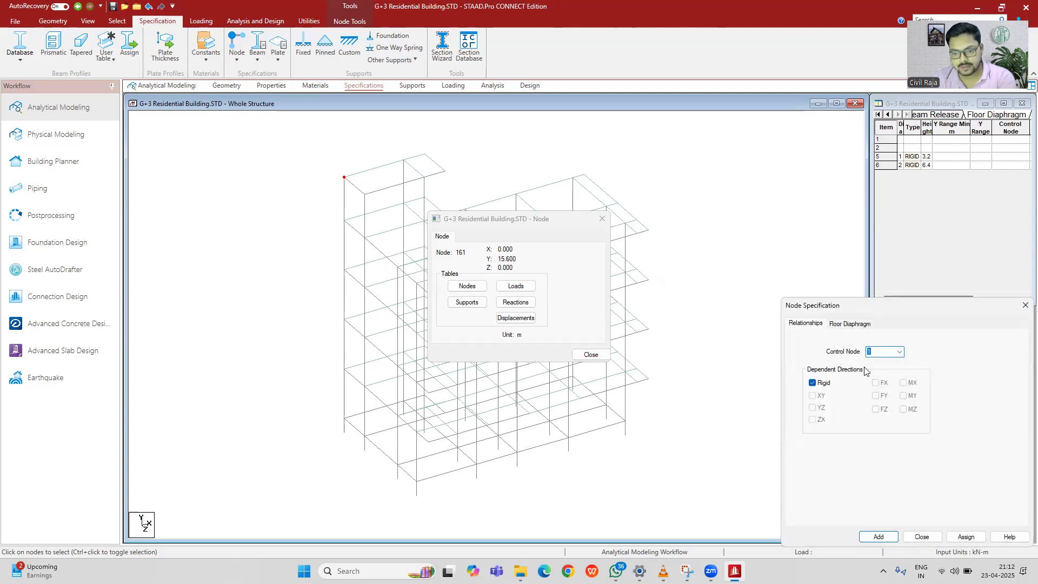
left_click(850, 323)
double_click(851, 404)
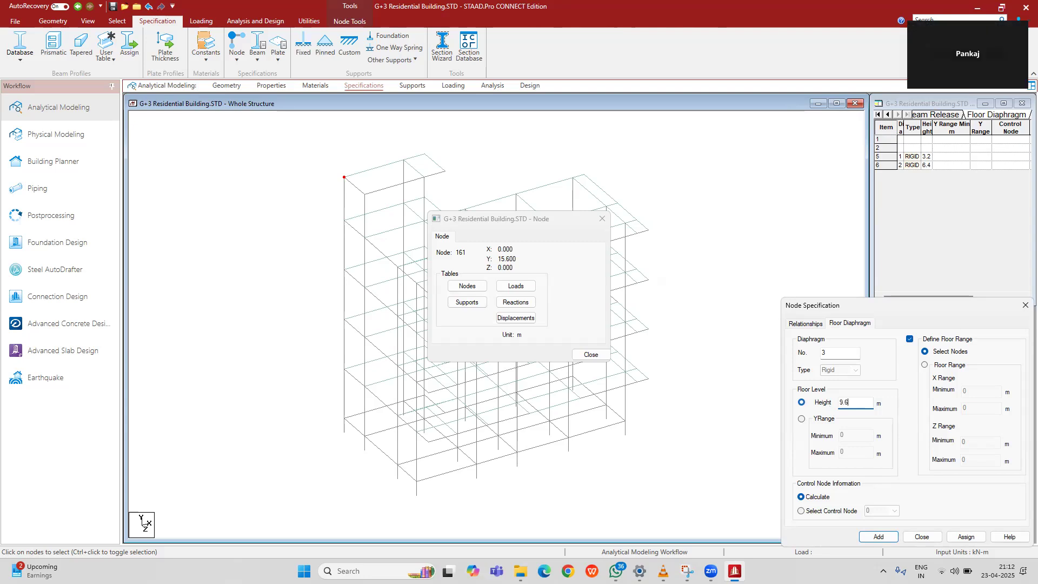
left_click(878, 537)
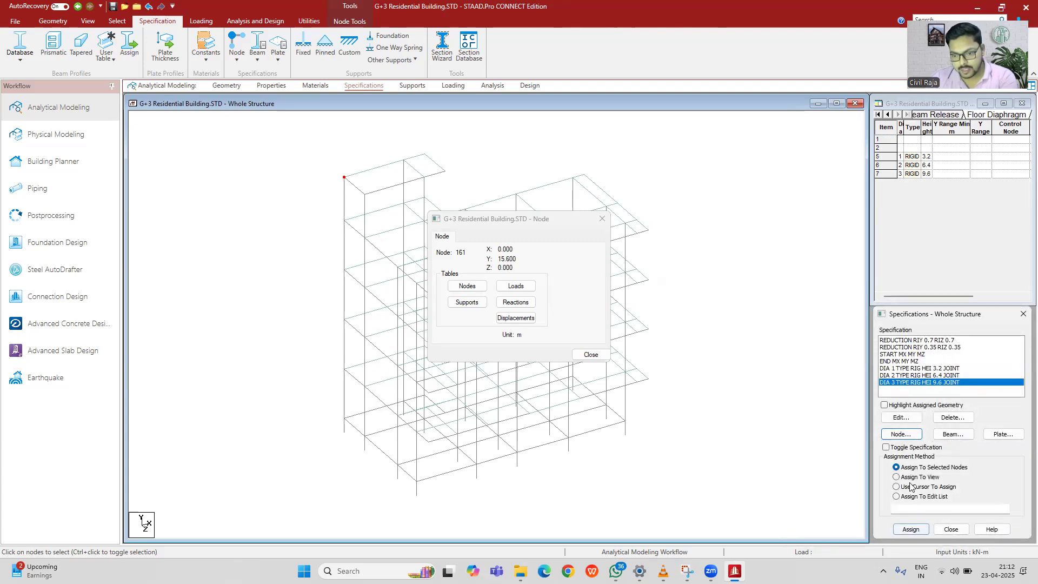
Step: Add rigid floor diaphragm 4 at a height of 12.8 m, with the floor range defined by selected nodes
left_click(901, 434)
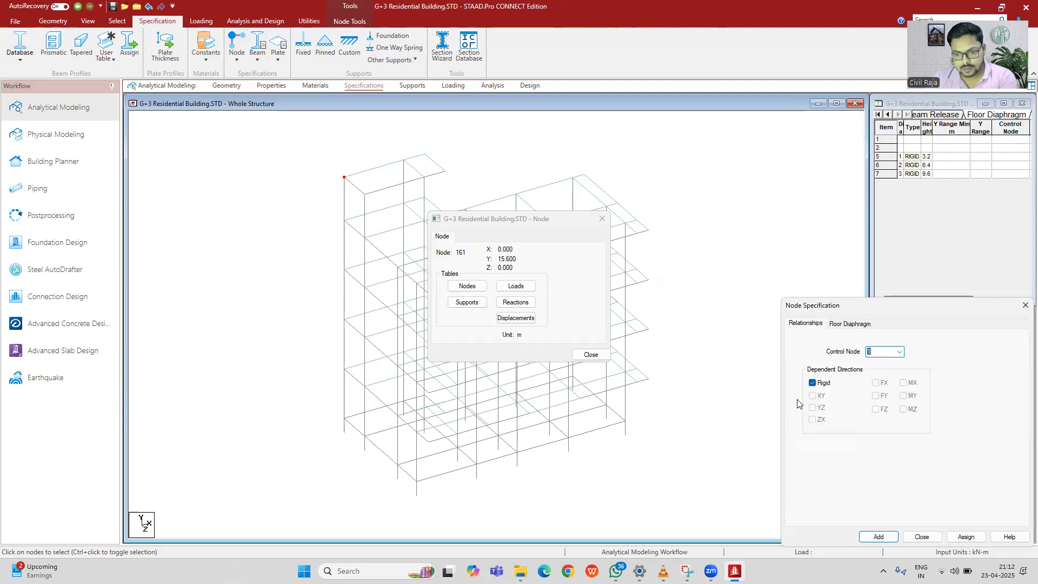
left_click(850, 323)
left_click(827, 403)
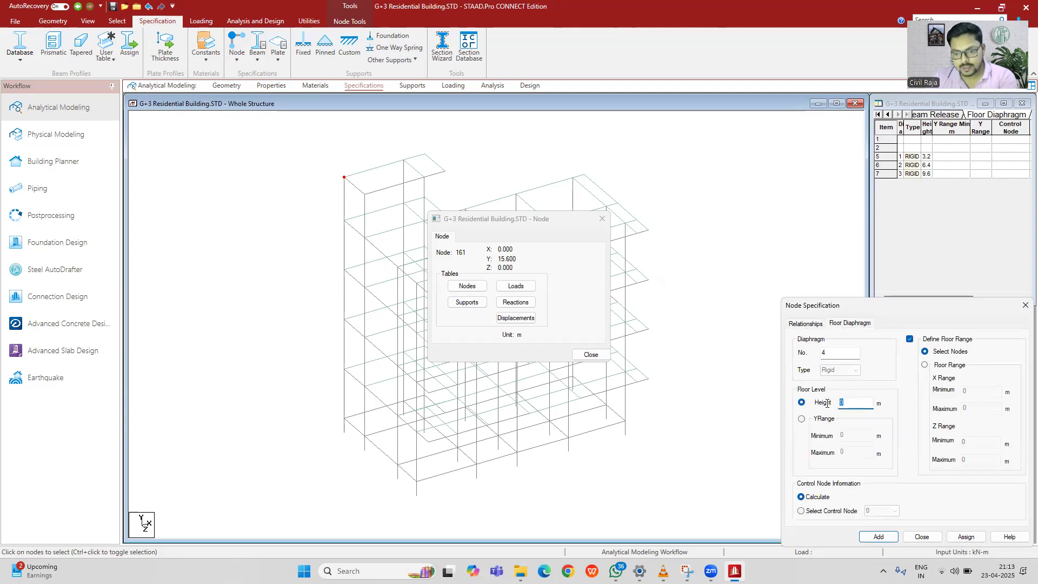
type("12")
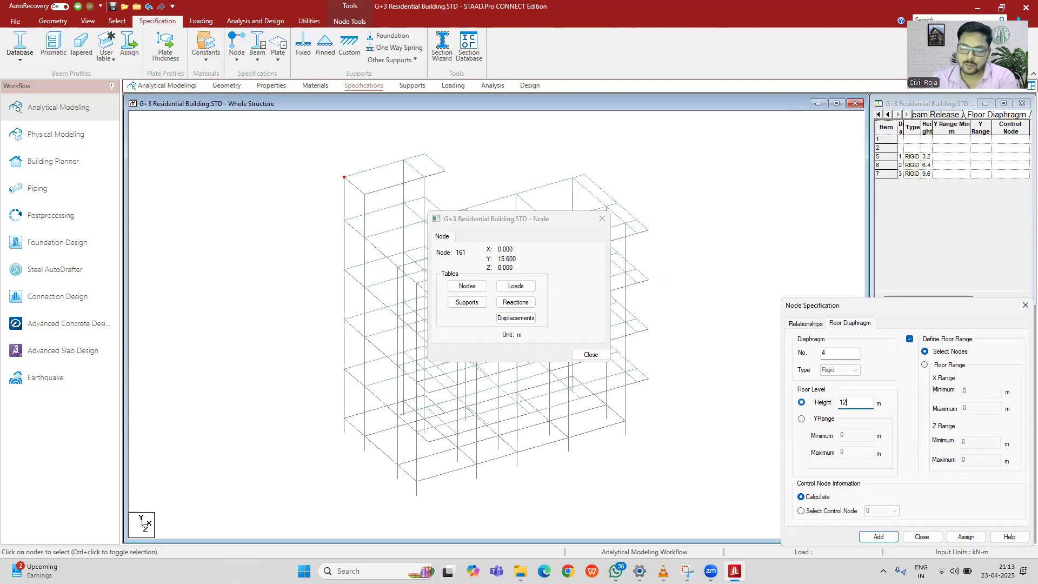
type(".8")
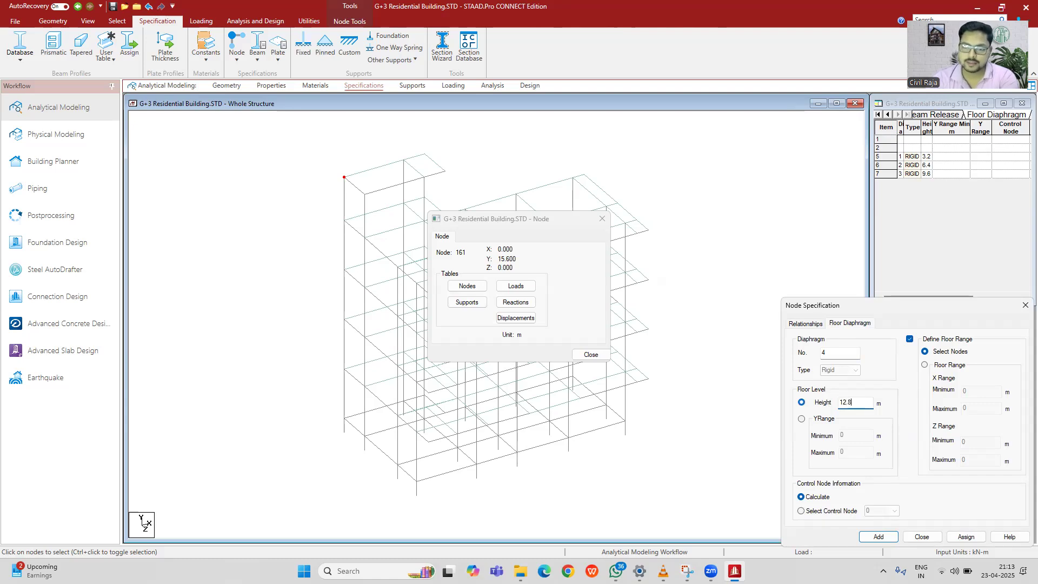
left_click(882, 537)
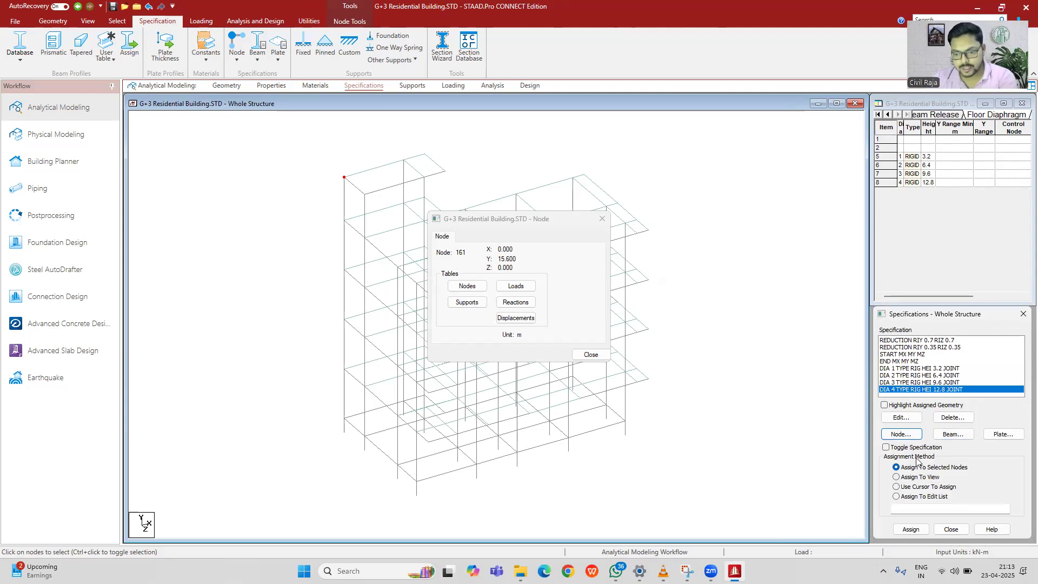
Step: Add rigid floor diaphragm 5 at a height of 15.6 m and dismiss the node information window
left_click(912, 438)
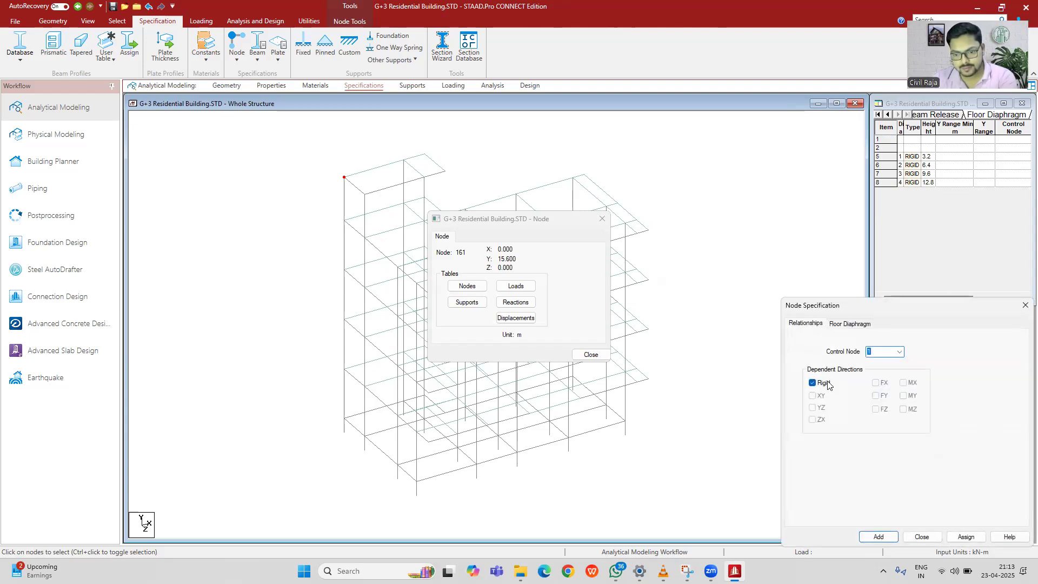
left_click(843, 324)
double_click(853, 405)
type("15.6")
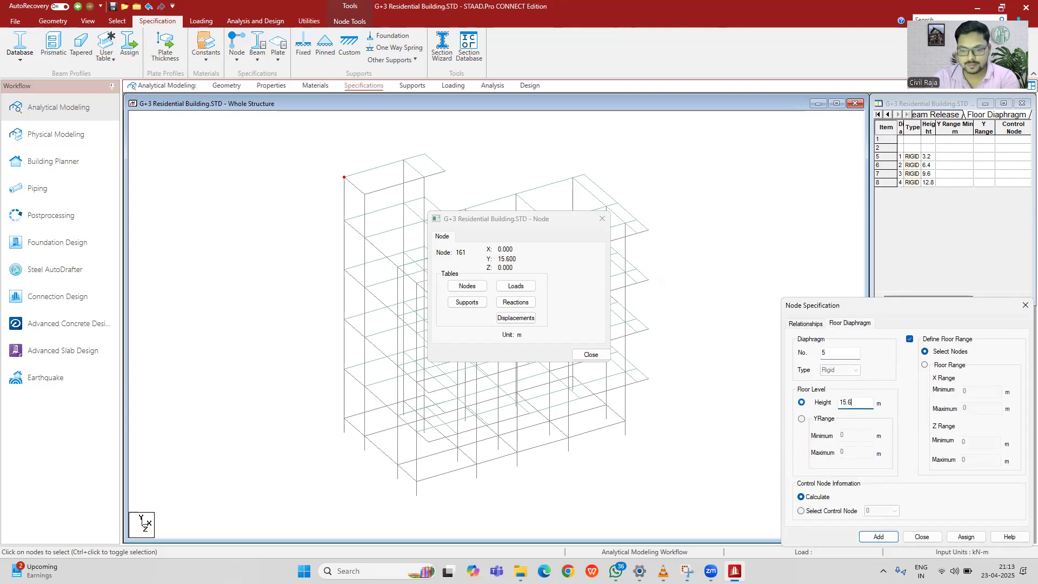
left_click(881, 537)
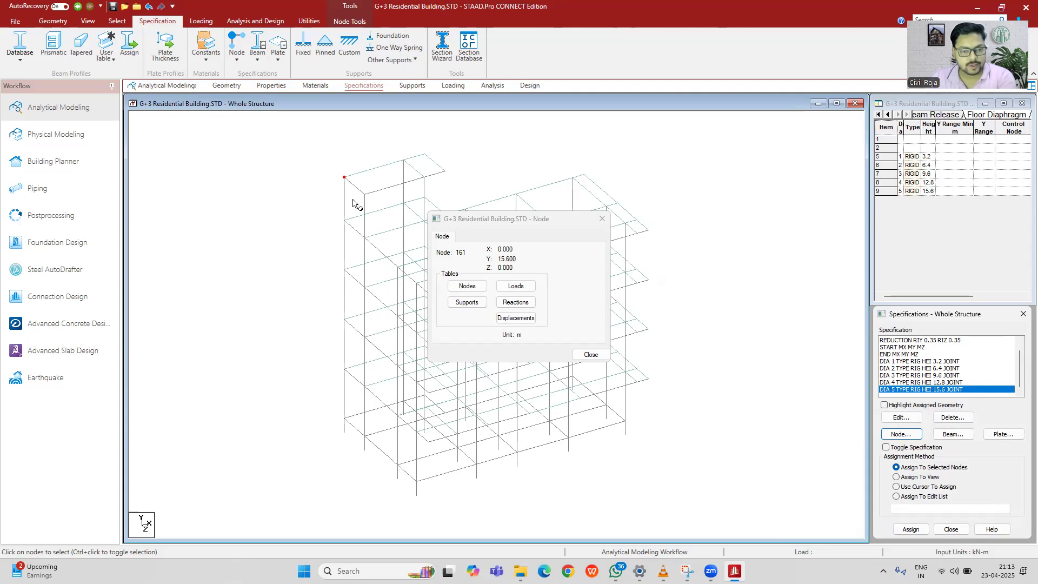
left_click(591, 355)
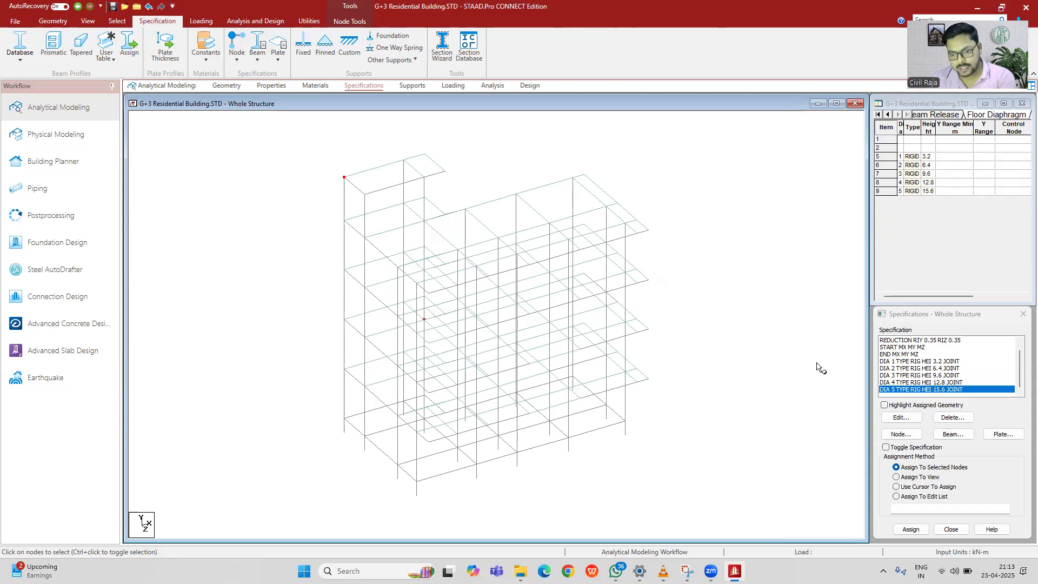
Step: Assign the REDUCTION RIY 0.7 RIZ 0.7 specification to all columns, selected as the members parallel to Y
left_click(913, 340)
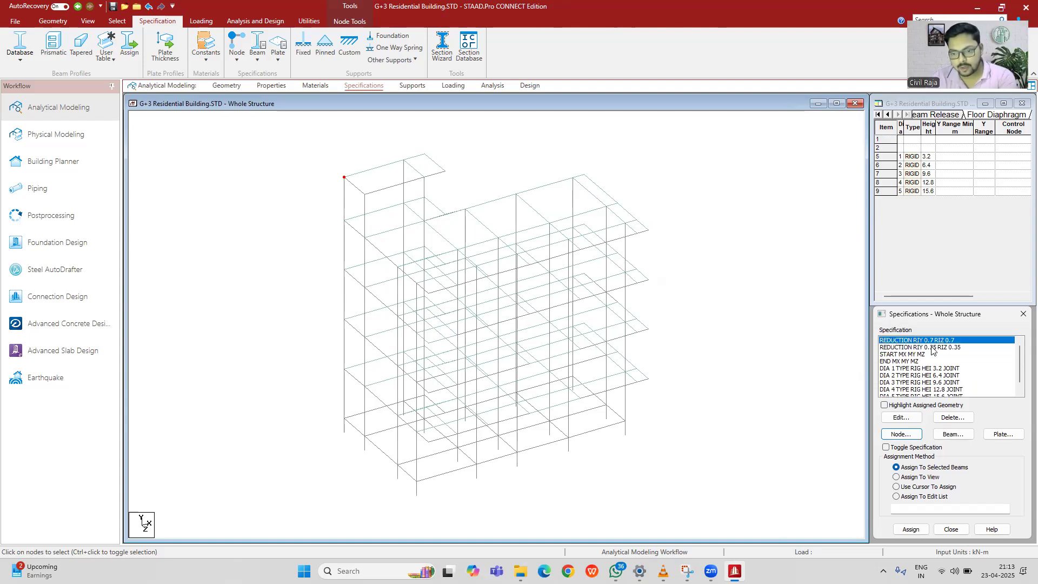
left_click(116, 21)
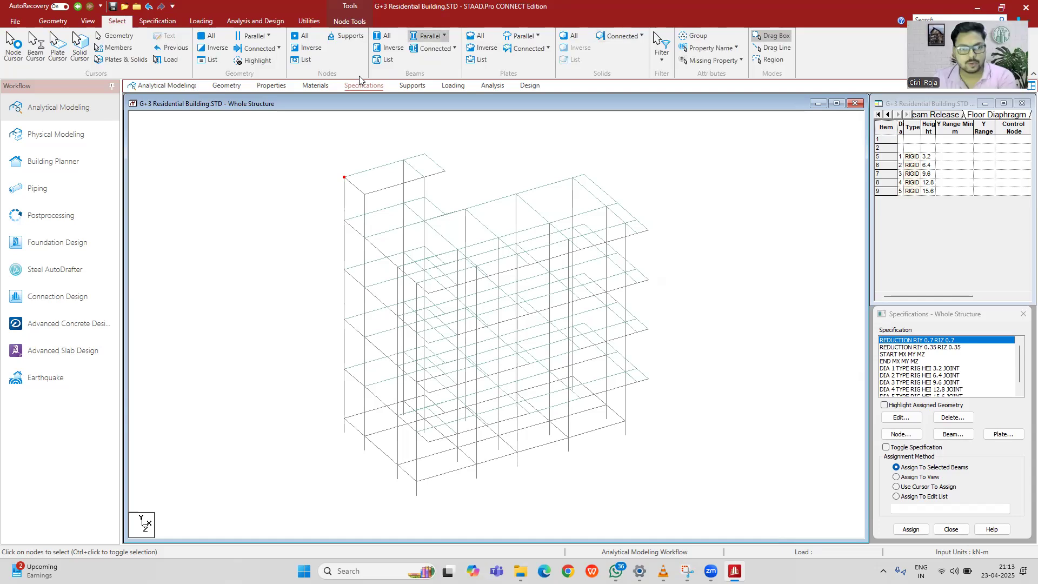
left_click(436, 65)
left_click(912, 529)
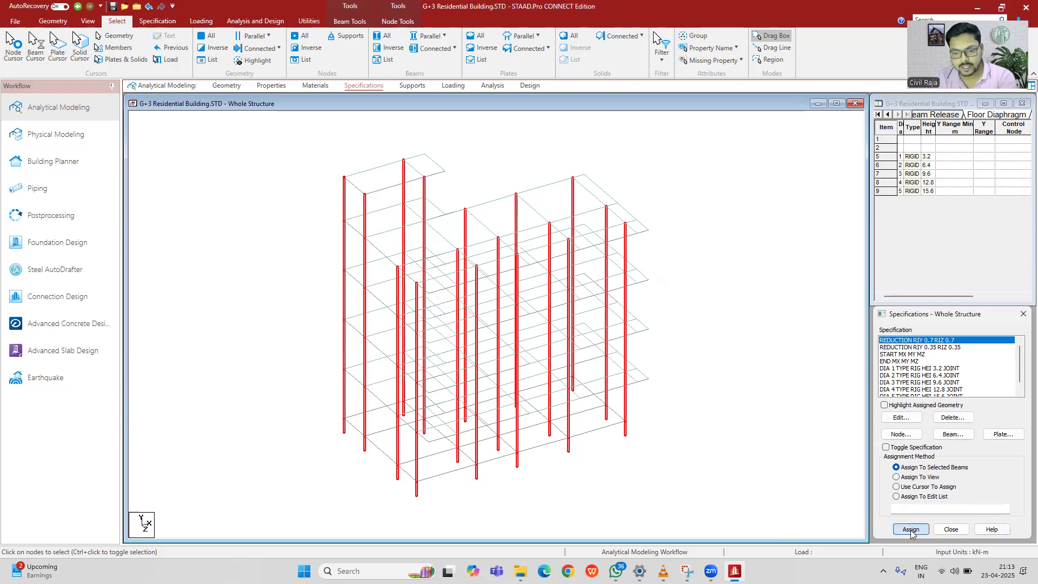
left_click(960, 453)
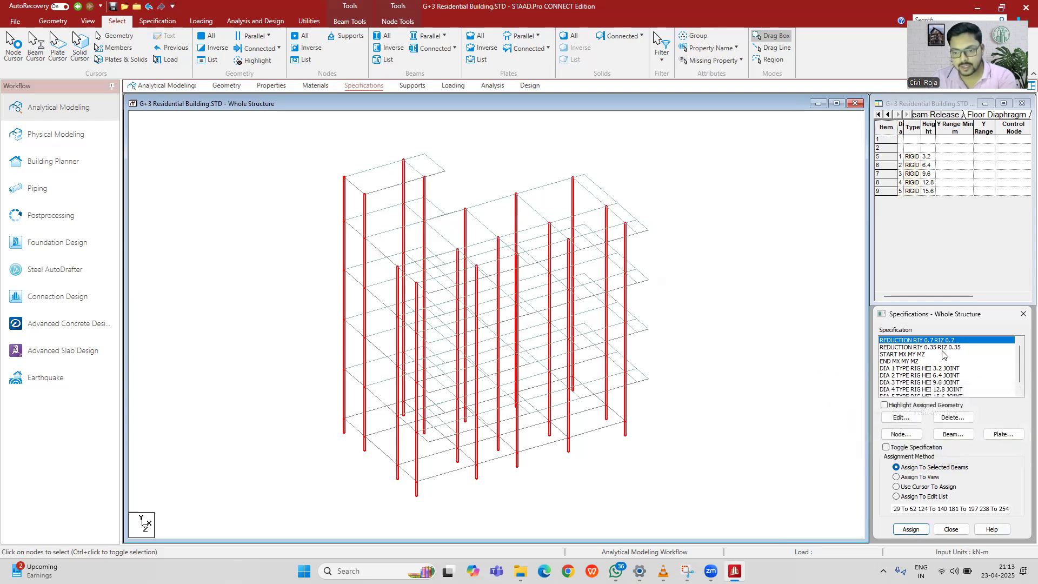
Step: Assign the REDUCTION RIY 0.35 RIZ 0.35 specification to all horizontal beams on every level
left_click(919, 347)
left_click(725, 227)
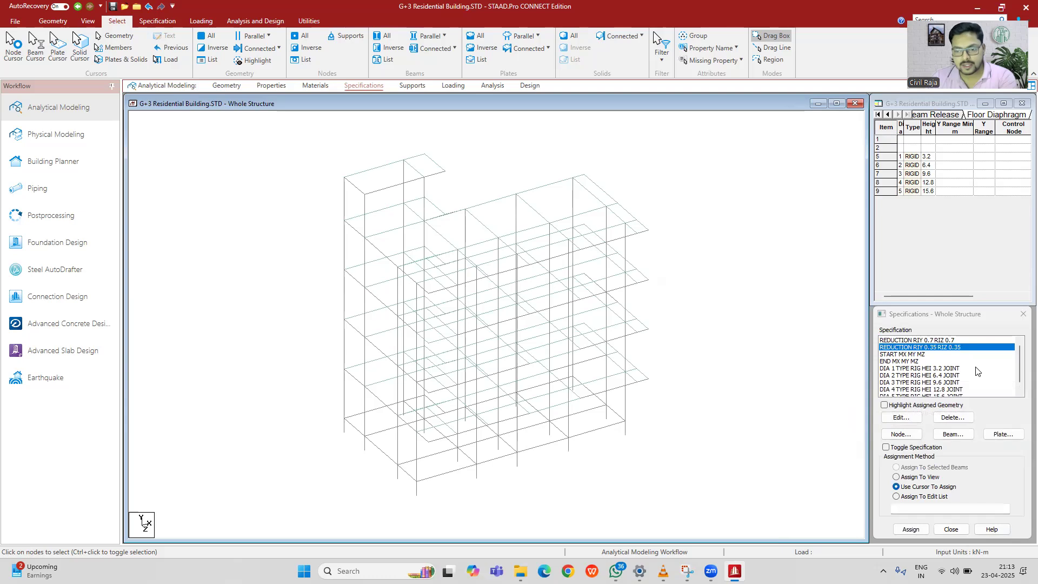
left_click(238, 64)
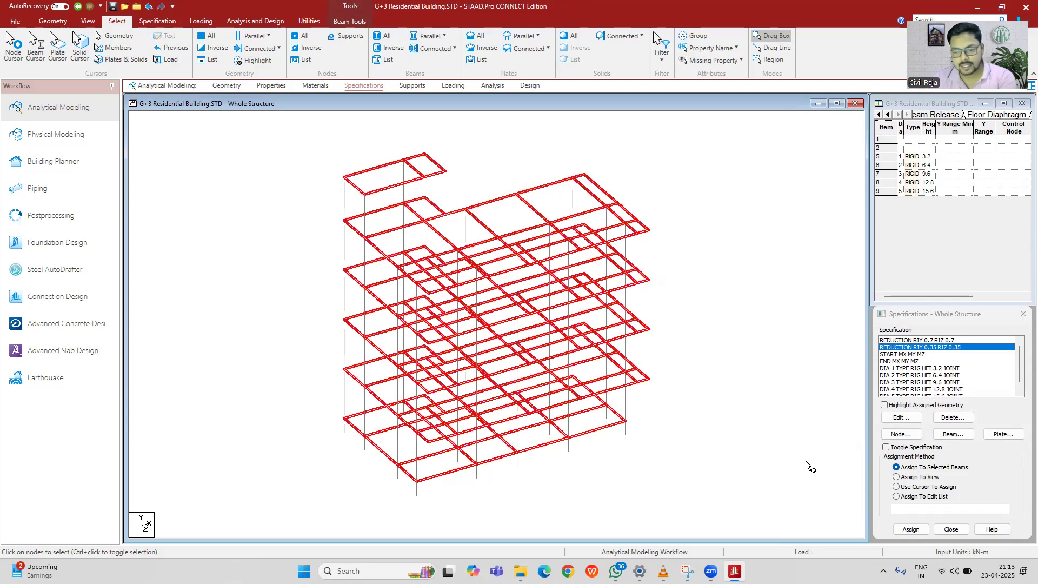
left_click(910, 529)
left_click(965, 455)
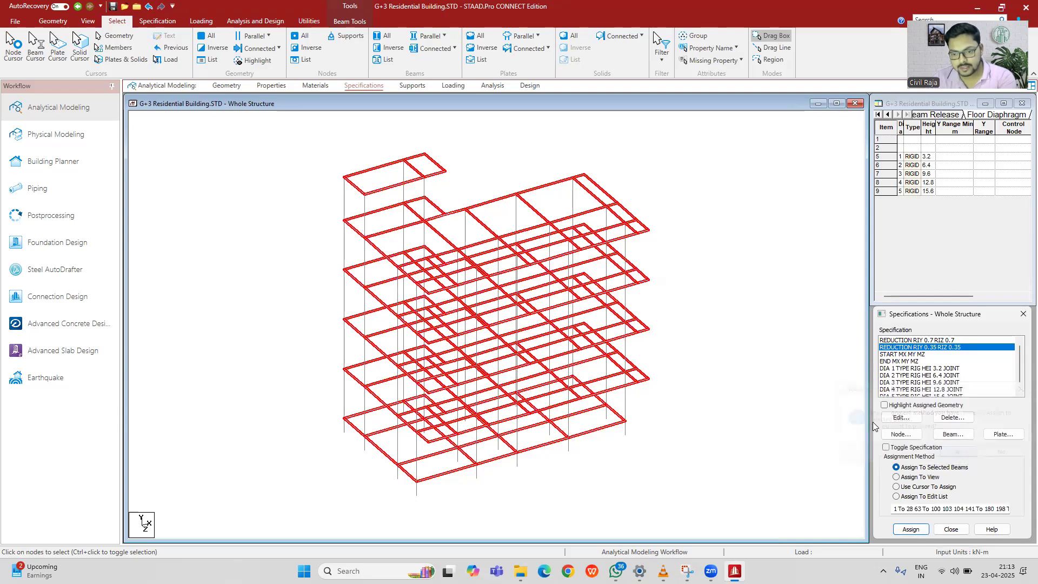
Step: Choose the START MX MY MZ release as the specification for assignment
left_click(900, 354)
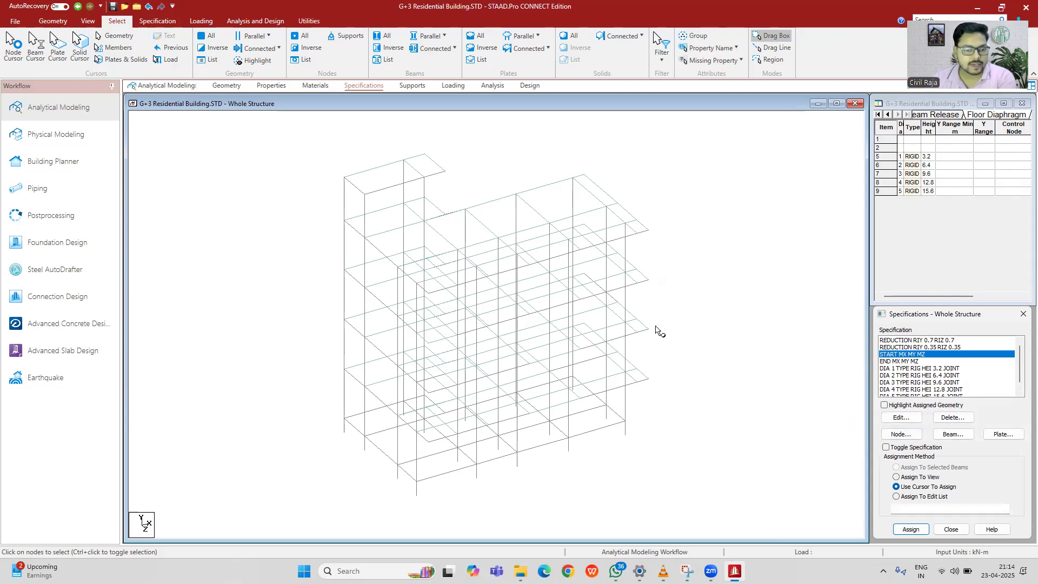
right_click(284, 279)
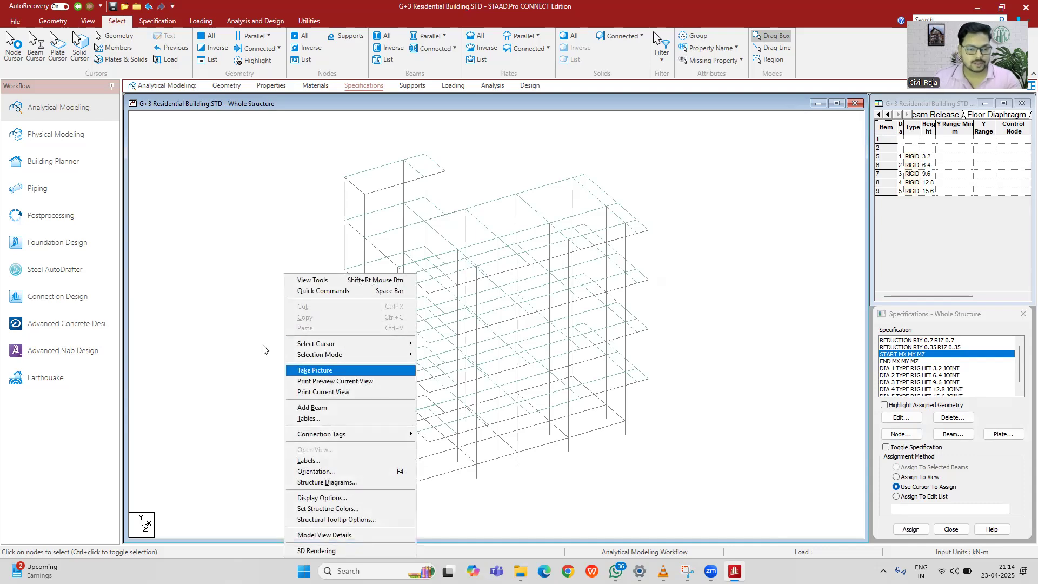
left_click(250, 326)
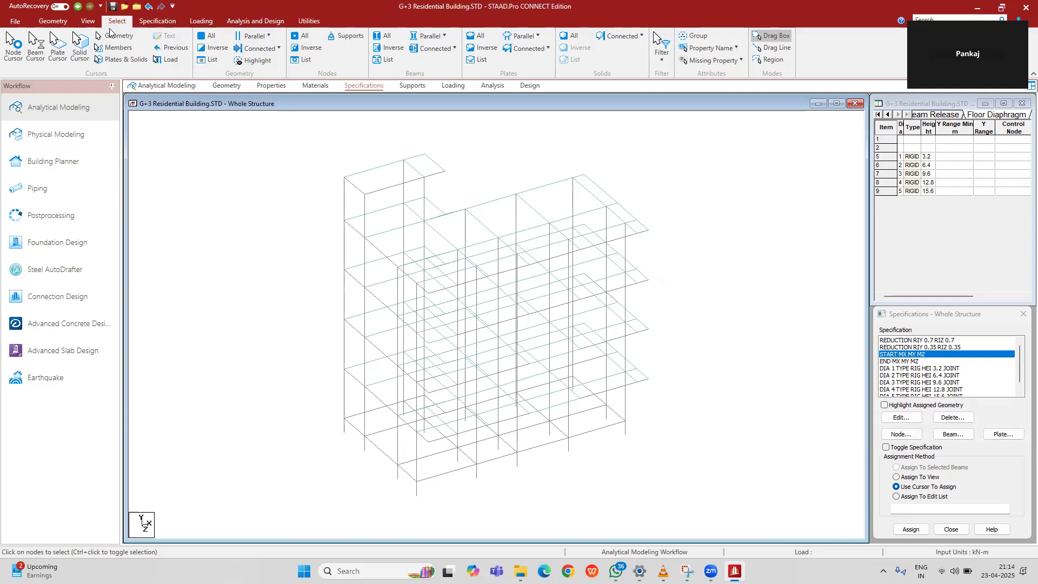
Step: Try isolating only the plinth-level beams and looking at them in plan view
left_click(87, 21)
left_click(220, 49)
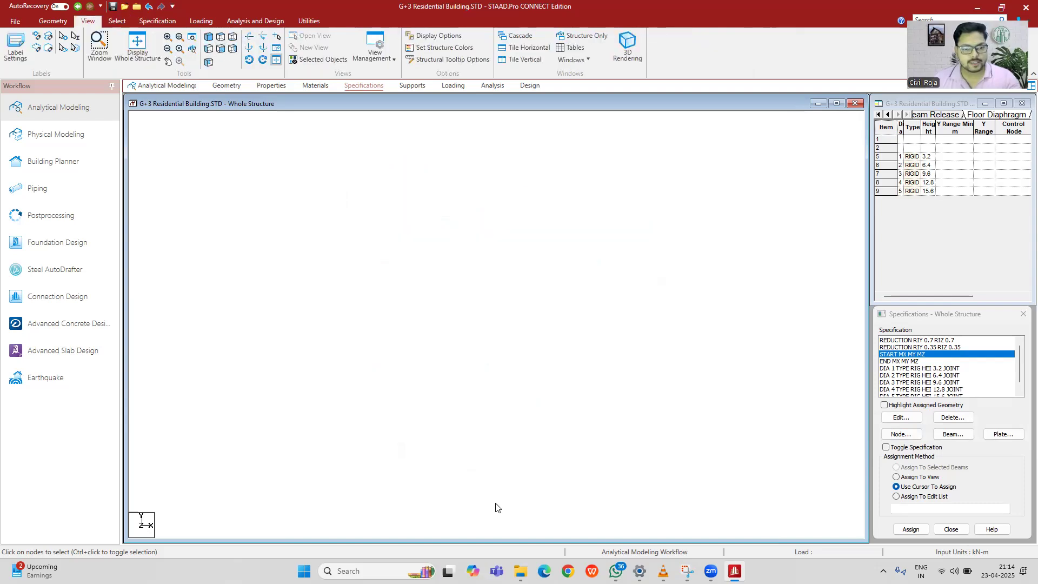
left_click_drag(664, 488, 316, 453)
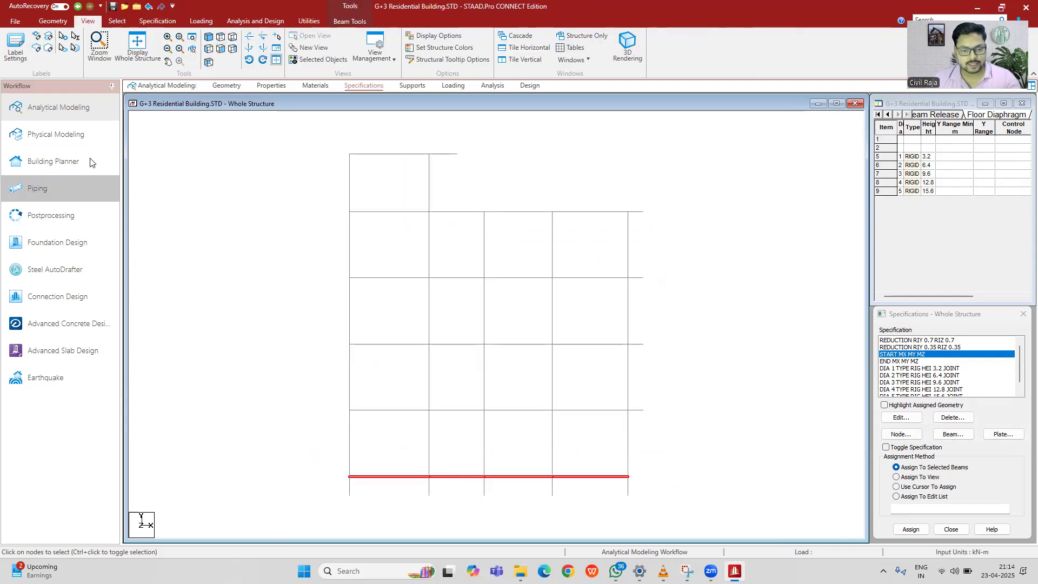
left_click(319, 59)
left_click(221, 36)
left_click(224, 38)
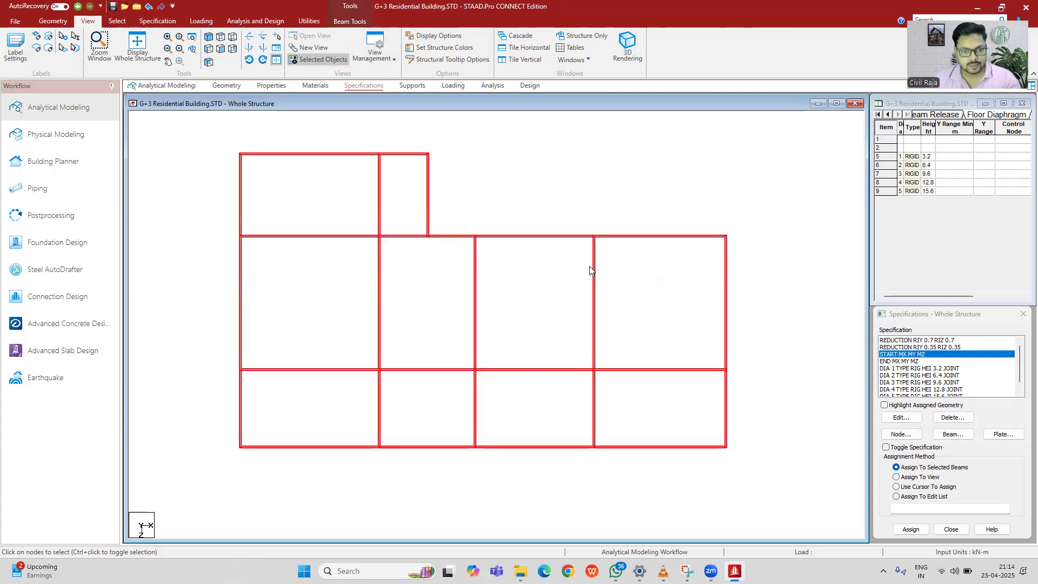
left_click(208, 38)
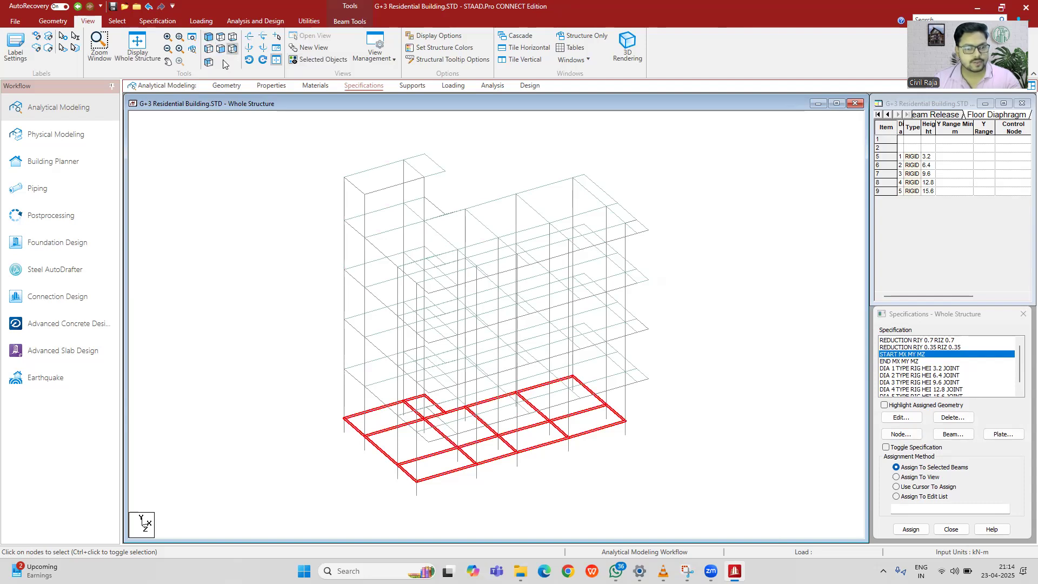
Step: Isolate the plinth-level beams together with the short columns below them, shown in isometric view with nothing selected
left_click(221, 48)
left_click(323, 464)
left_click_drag(323, 464, 658, 526)
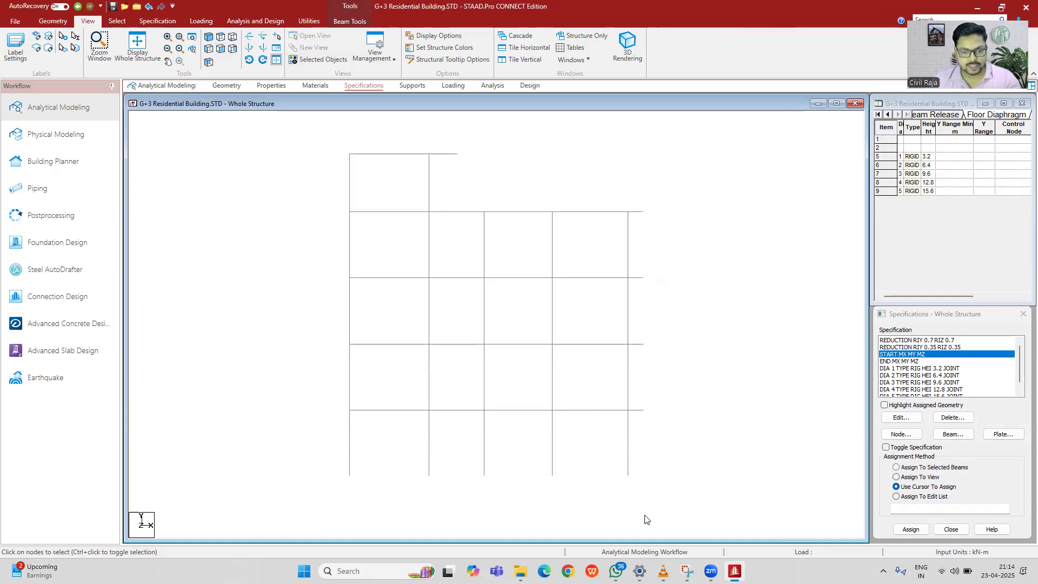
left_click(313, 62)
left_click(209, 37)
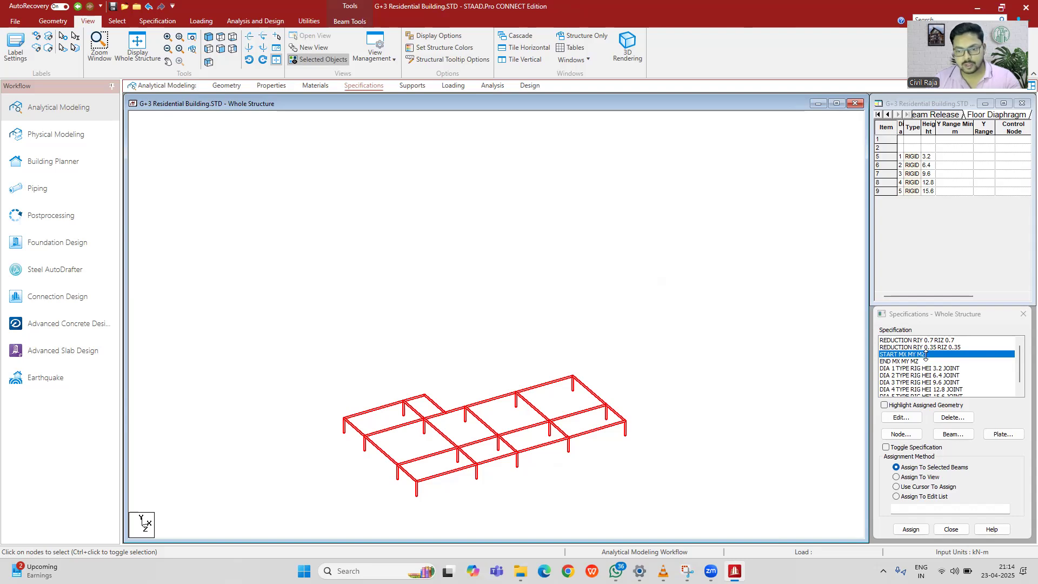
left_click(439, 423)
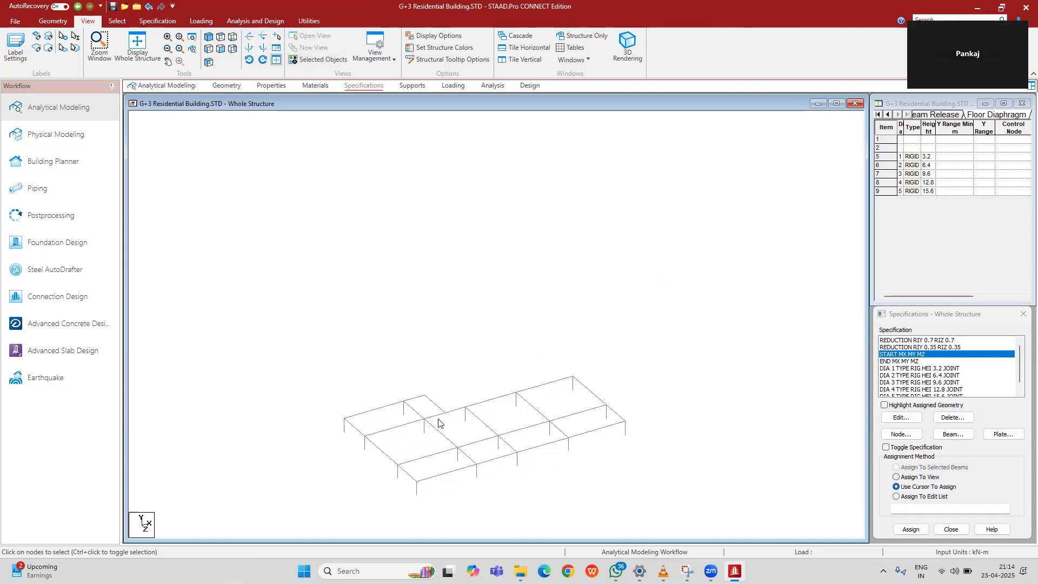
Step: Examine the start and end orientation of the two short plinth-level beams meeting at the column-free corner
scroll(431, 423, "up", 1)
mouse_move(430, 423)
middle_mouse_down()
mouse_move(383, 468)
mouse_move(394, 428)
mouse_move(387, 355)
middle_mouse_up()
scroll(390, 332, "up", 1)
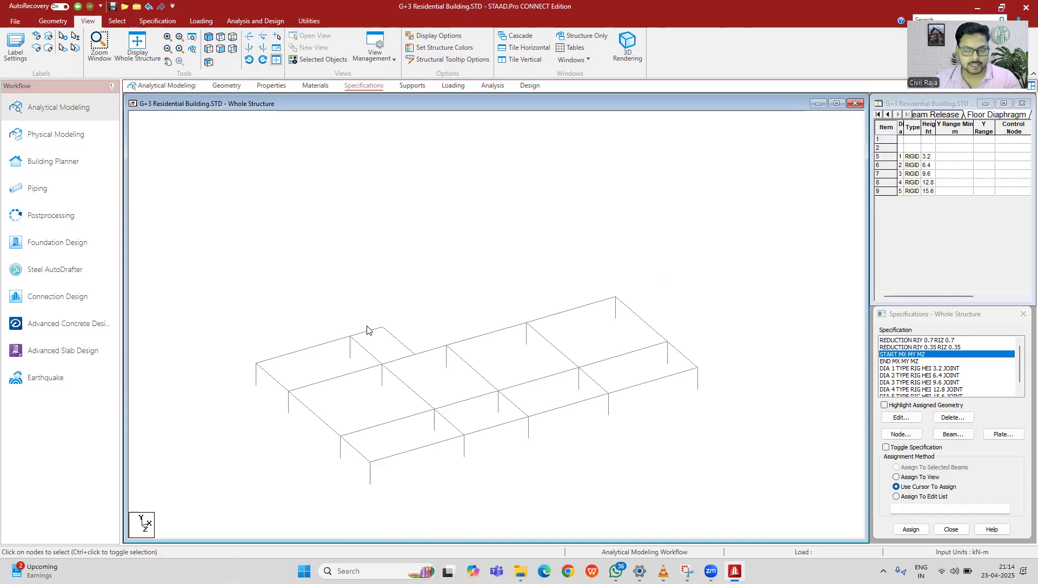
left_click(398, 341)
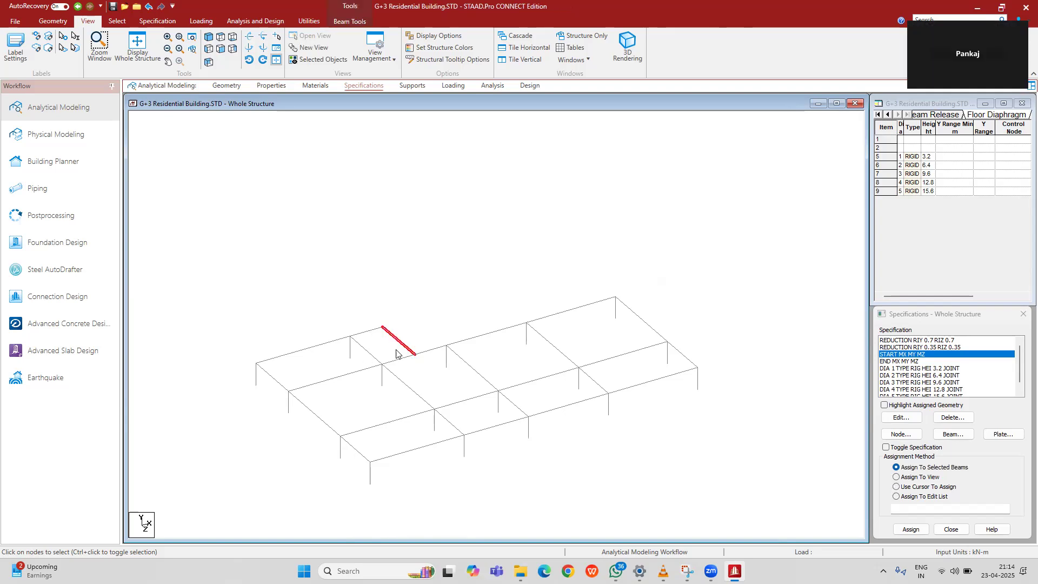
left_click(432, 322)
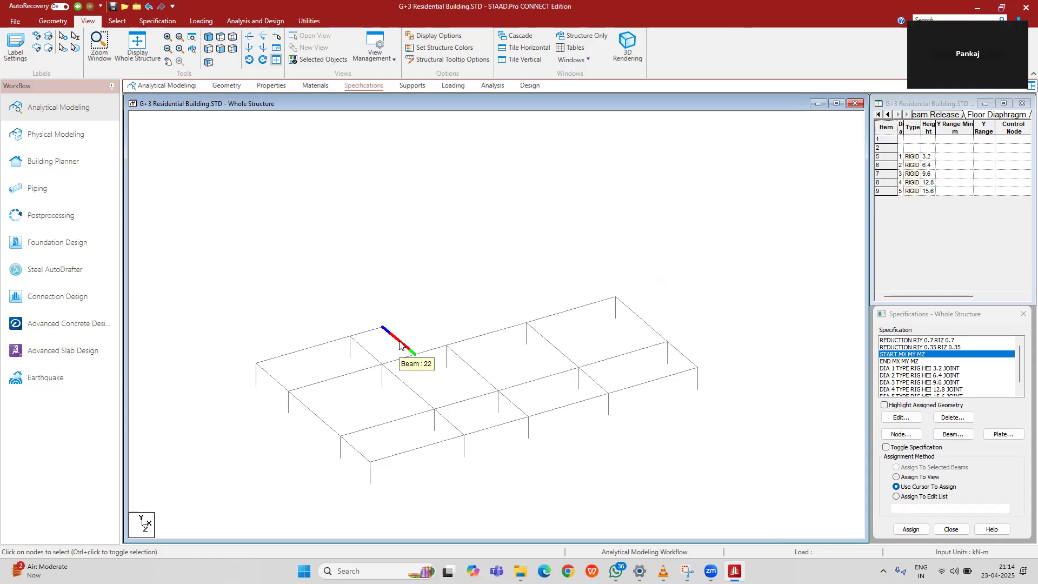
left_click(398, 345)
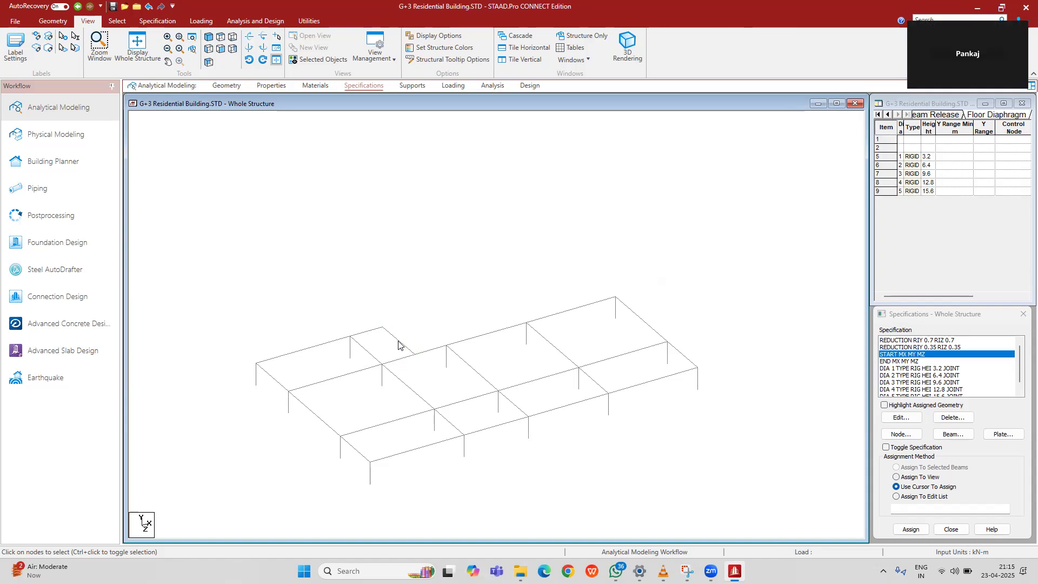
left_click(372, 332)
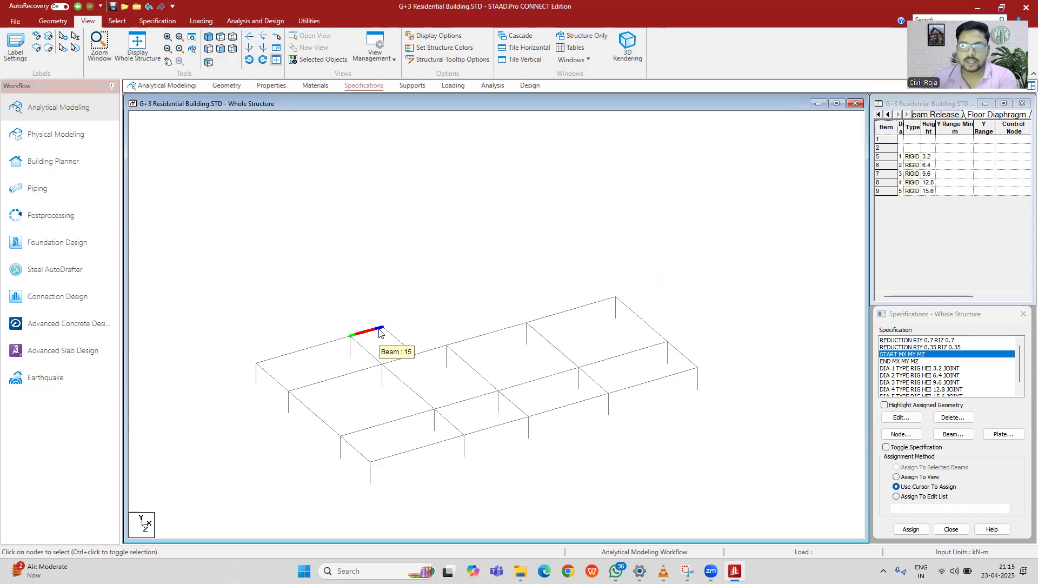
left_click(378, 329)
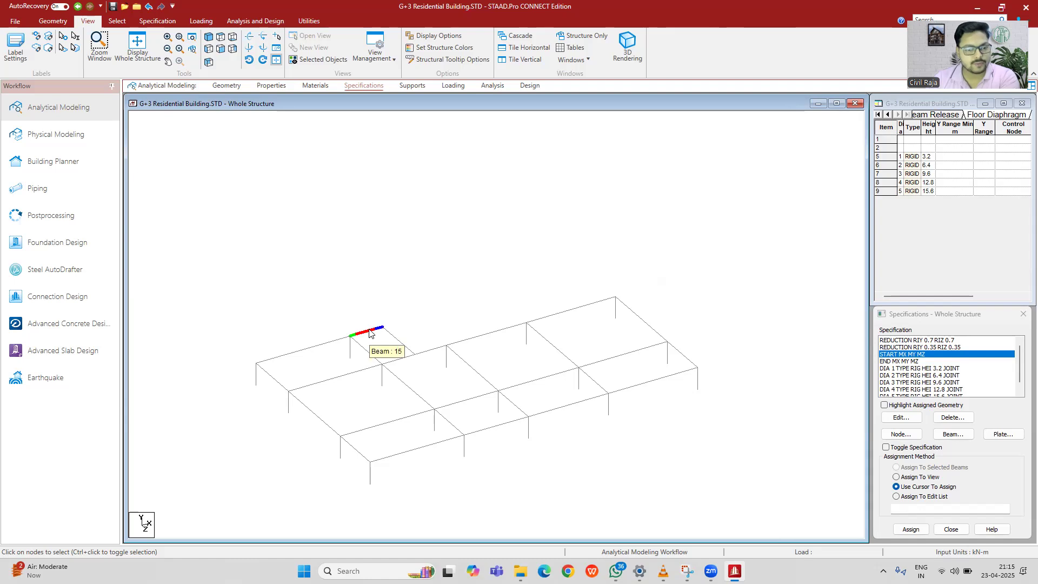
Step: Assign the END MX MY MZ release to plinth beam 22, which ends at the column-free corner, and clear the selection
left_click(398, 342)
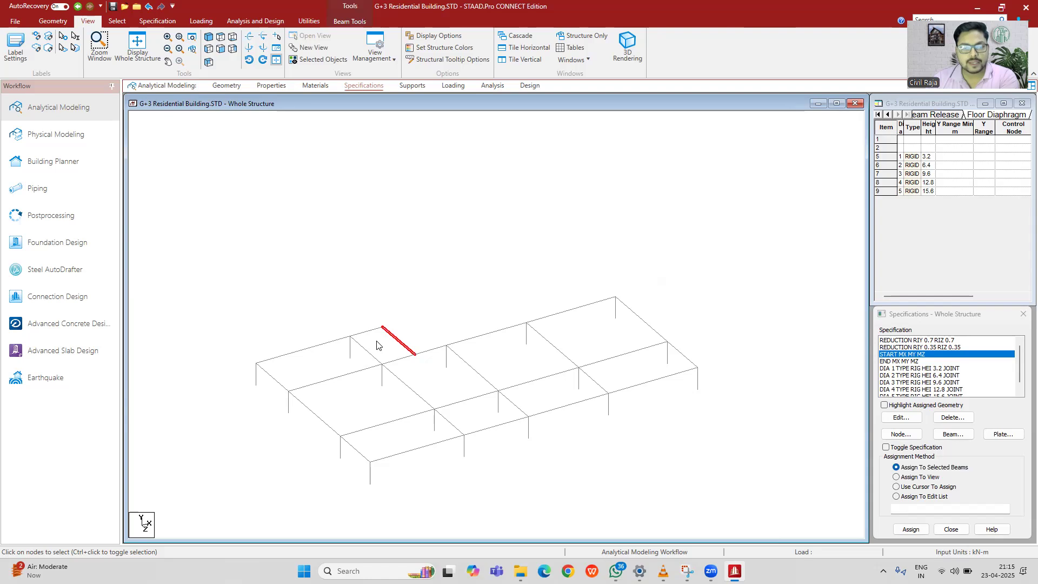
left_click(897, 361)
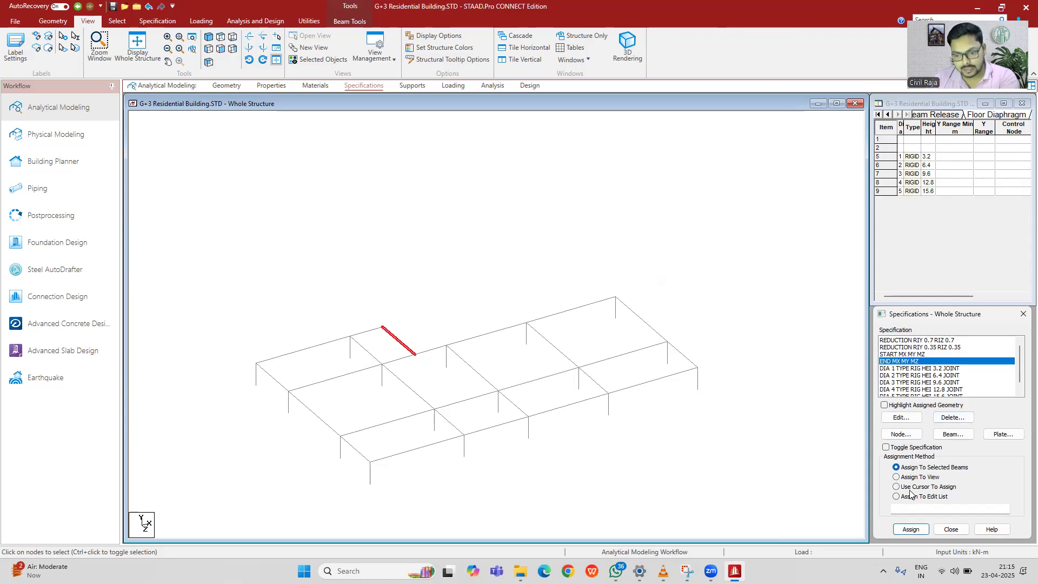
left_click(911, 529)
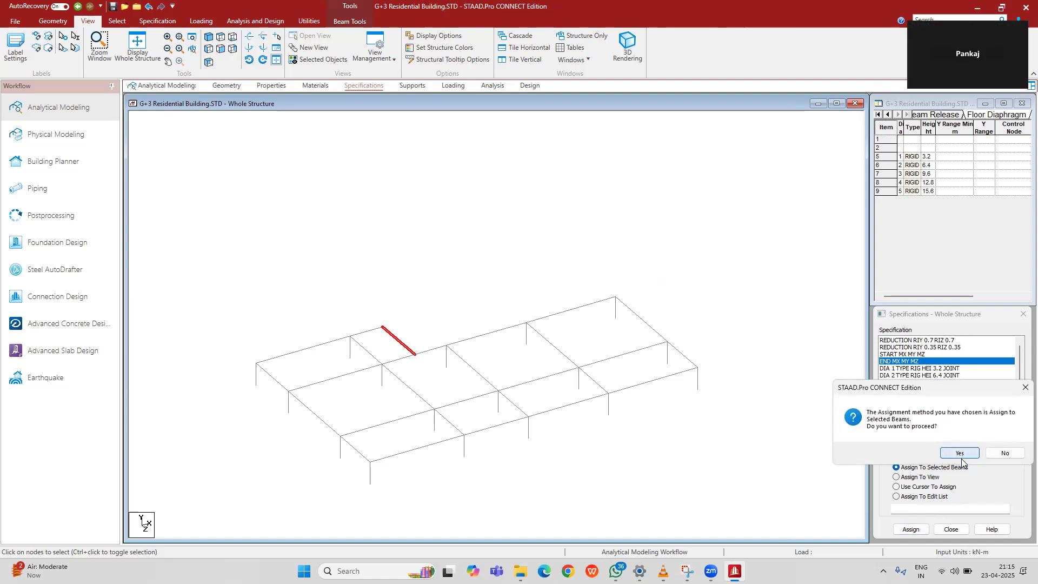
left_click(960, 453)
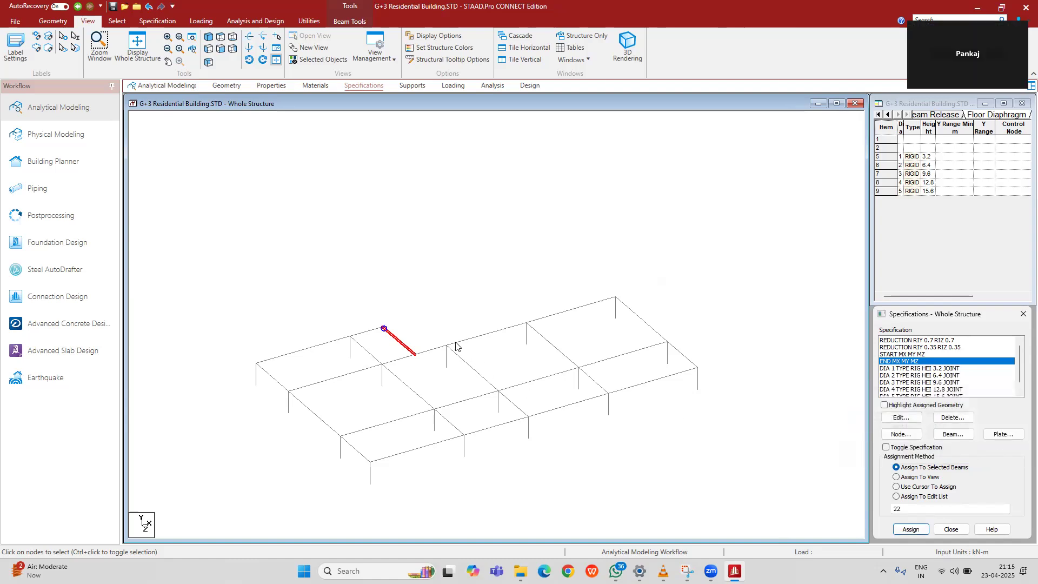
left_click(467, 297)
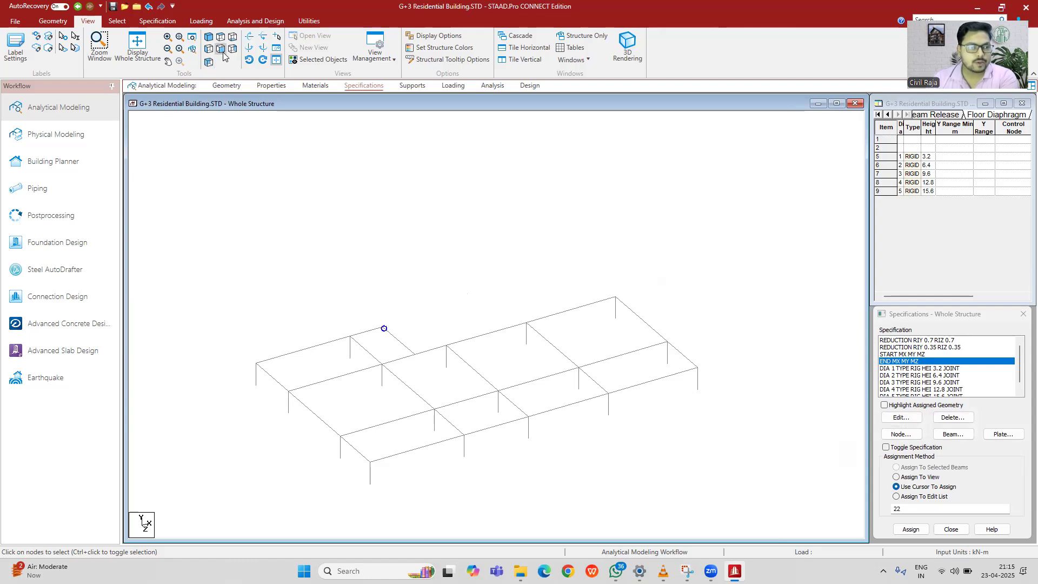
Step: Restore the whole structure, then isolate the first-floor beams with the columns directly below them in isometric view
left_click(122, 56)
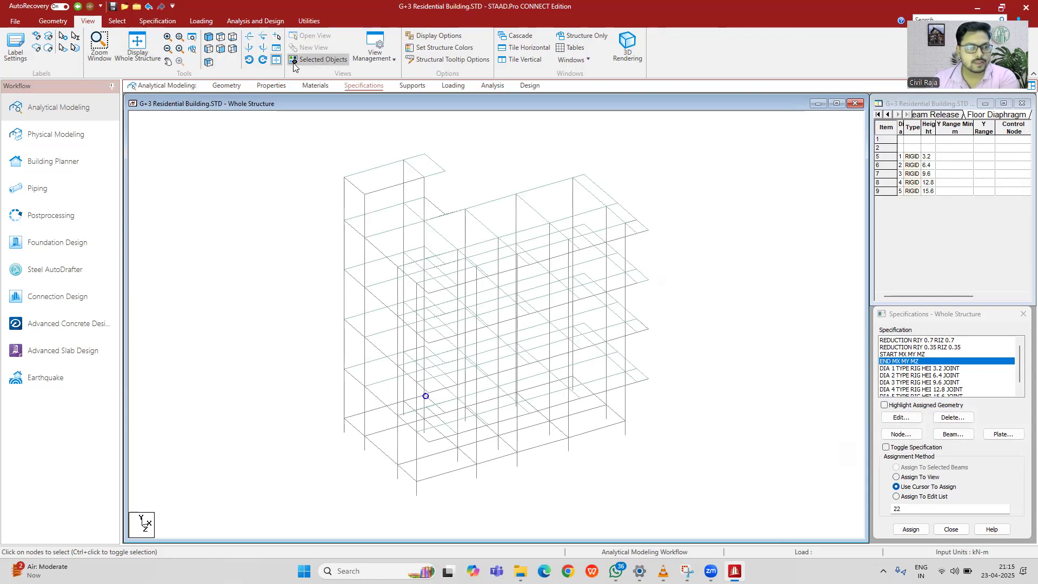
left_click(220, 49)
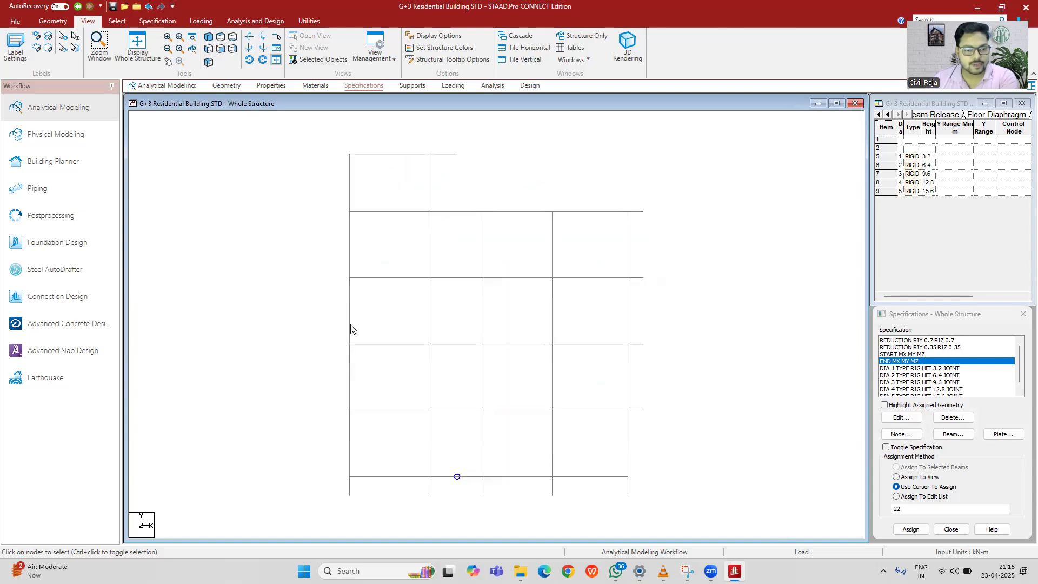
left_click_drag(306, 388, 686, 449)
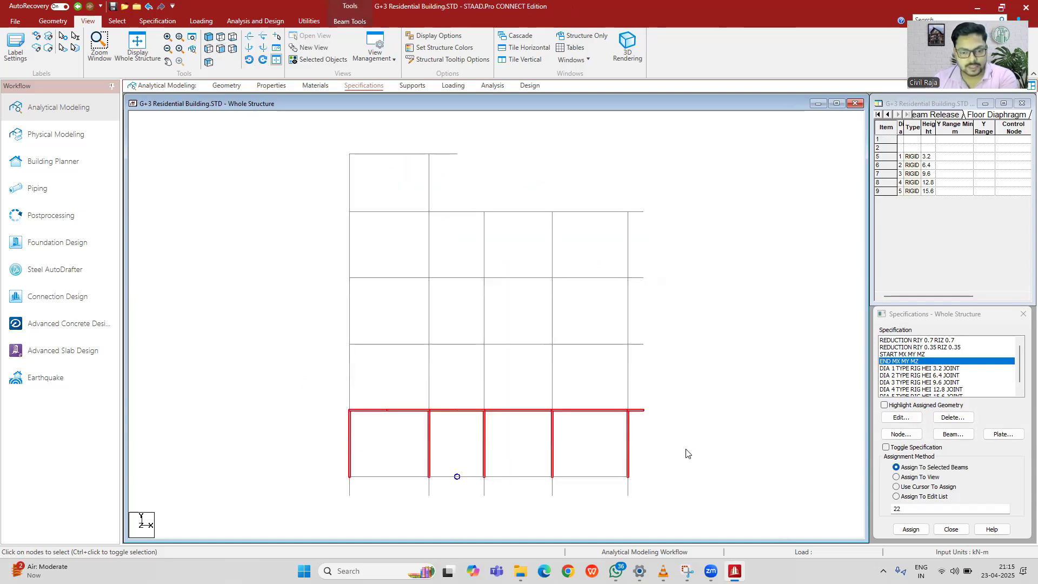
left_click(208, 36)
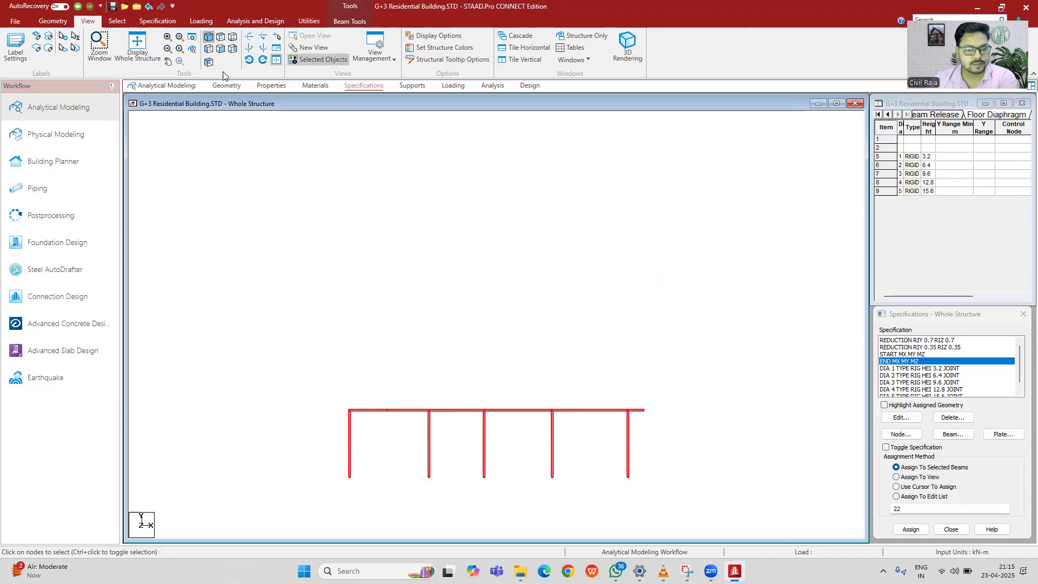
left_click(208, 37)
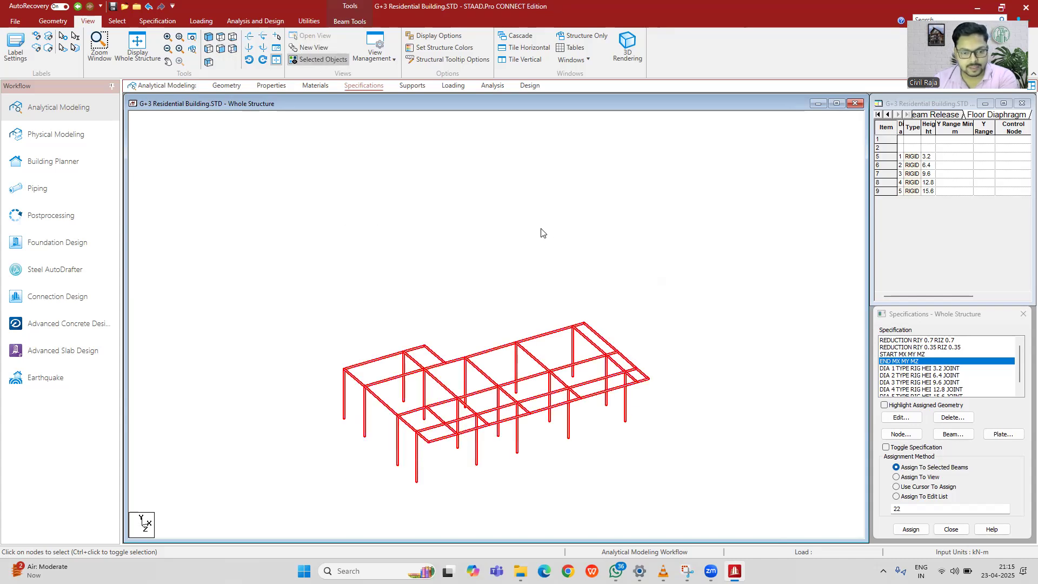
Step: Examine the first-floor overhang edge beams one by one to identify which ones need end releases
left_click(592, 333)
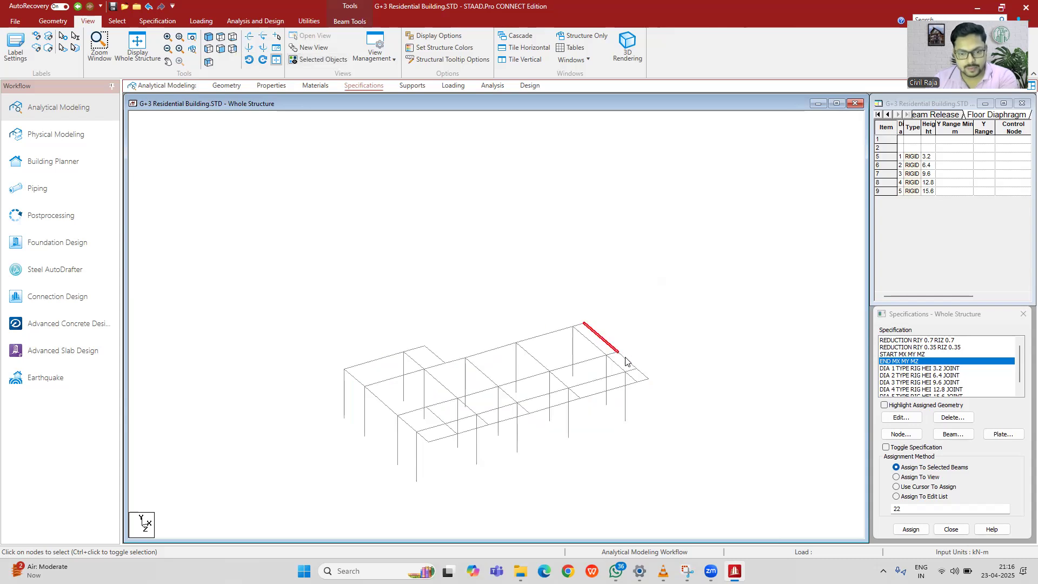
left_click(641, 374)
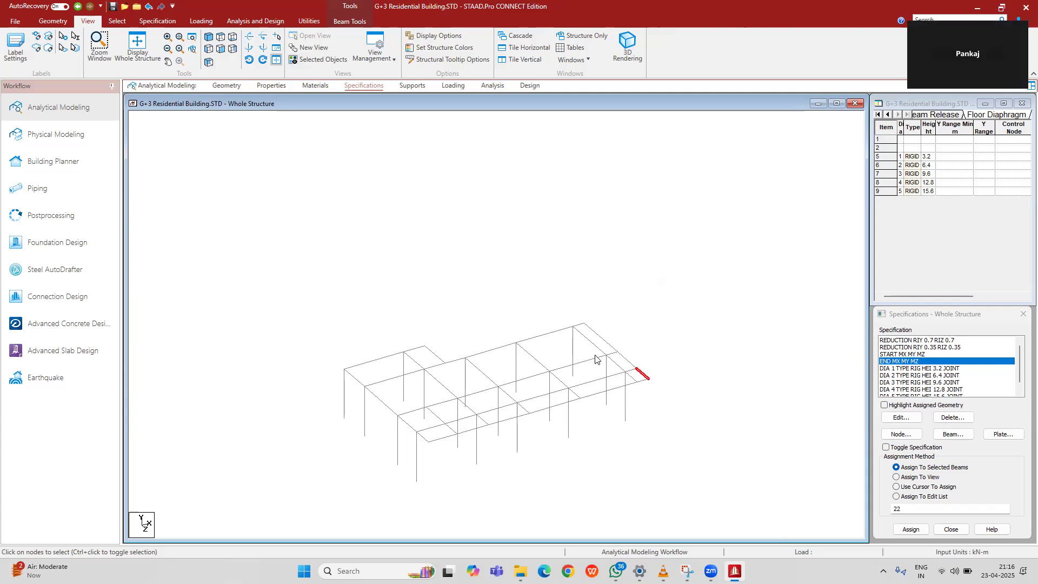
left_click(438, 426)
left_click(508, 420)
left_click(594, 401)
left_click(604, 391)
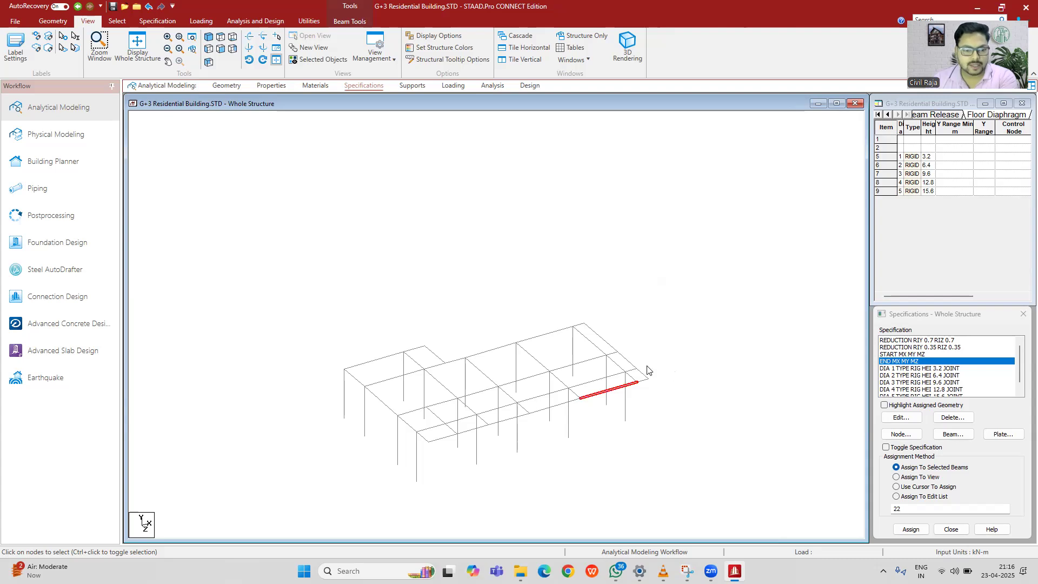
left_click(416, 350)
Step: Assign the END MX MY MZ release to the short first-floor beam ending at the column-free rear corner, directly above plinth beam 22
left_click(431, 351)
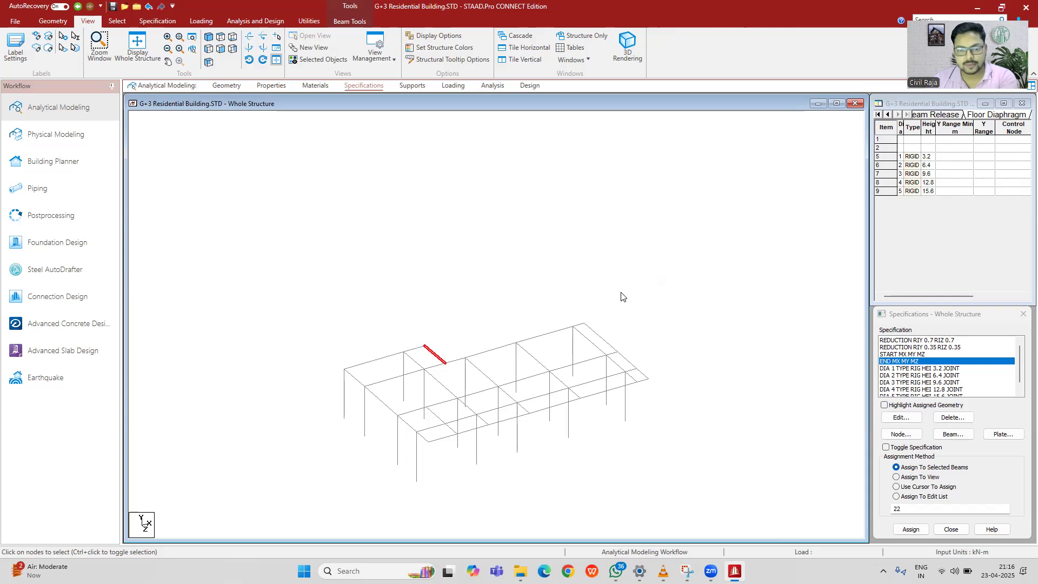
left_click(912, 529)
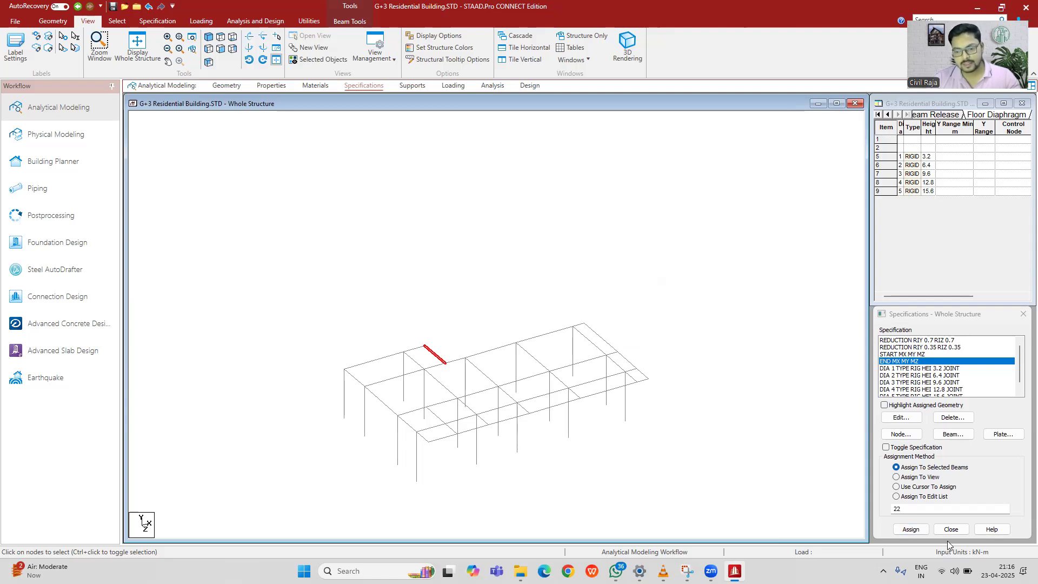
left_click(911, 529)
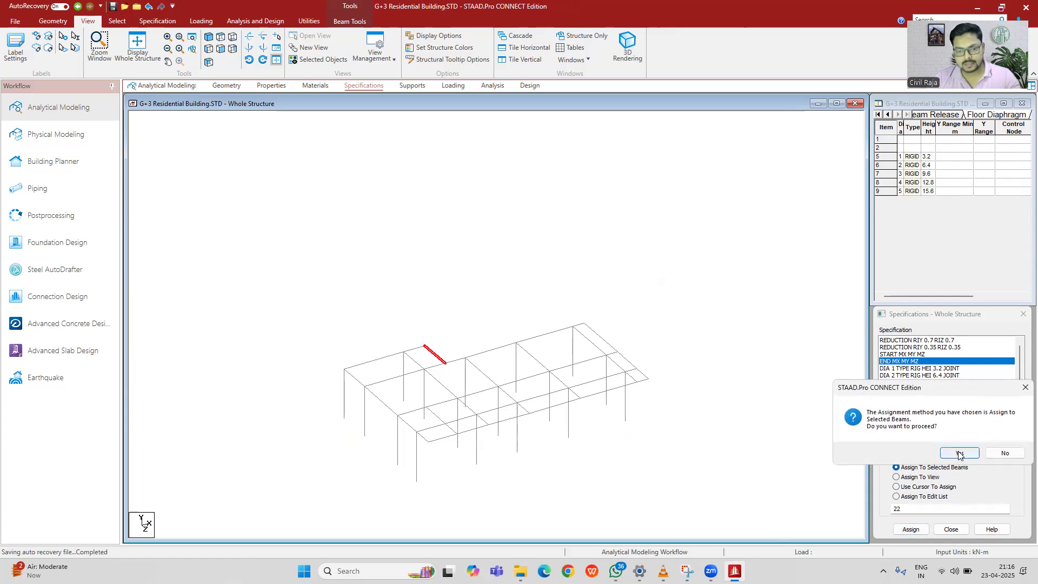
left_click(959, 453)
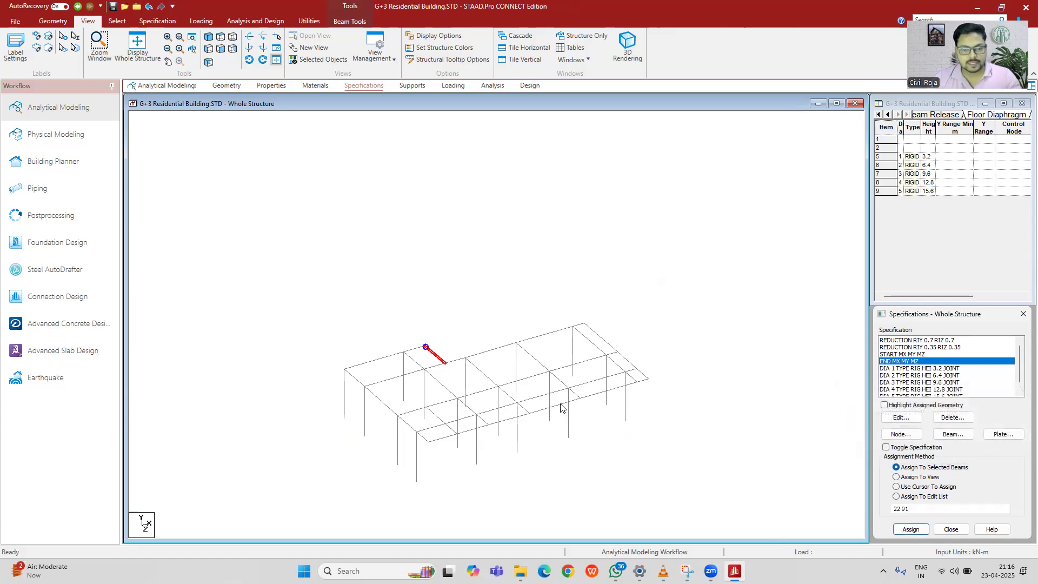
Step: Assign the END MX MY MZ release to first-floor overhang edge beams 363, 365 and 367 to 369
left_click(469, 430)
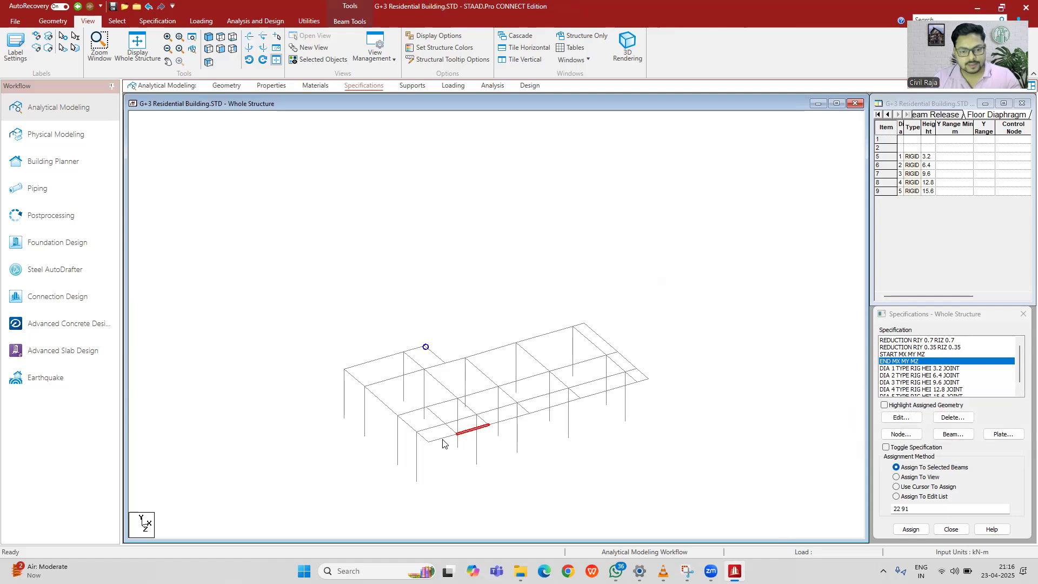
left_click(443, 441)
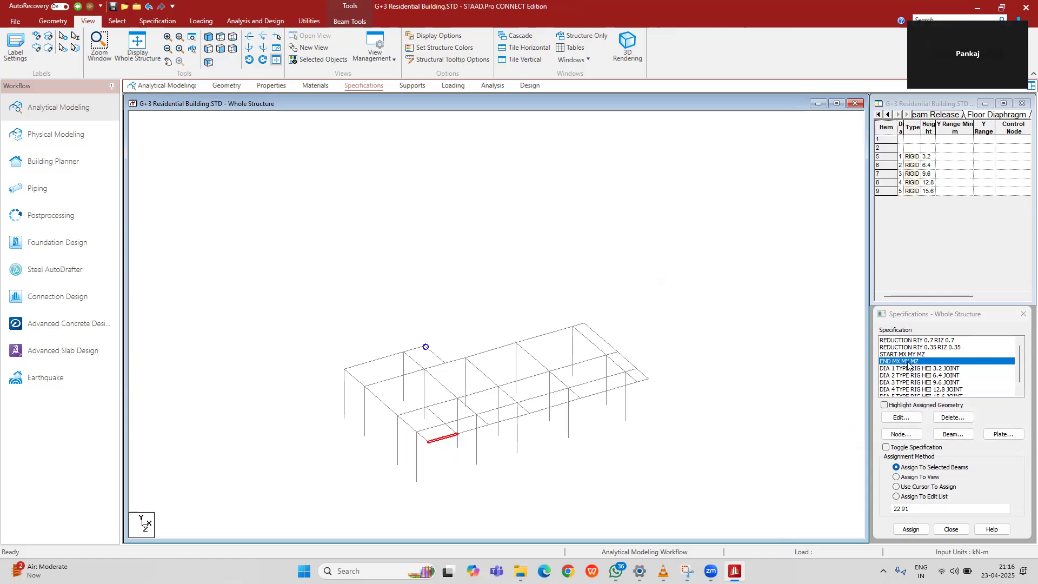
left_click(508, 419, "ctrl")
left_click(597, 394, "ctrl")
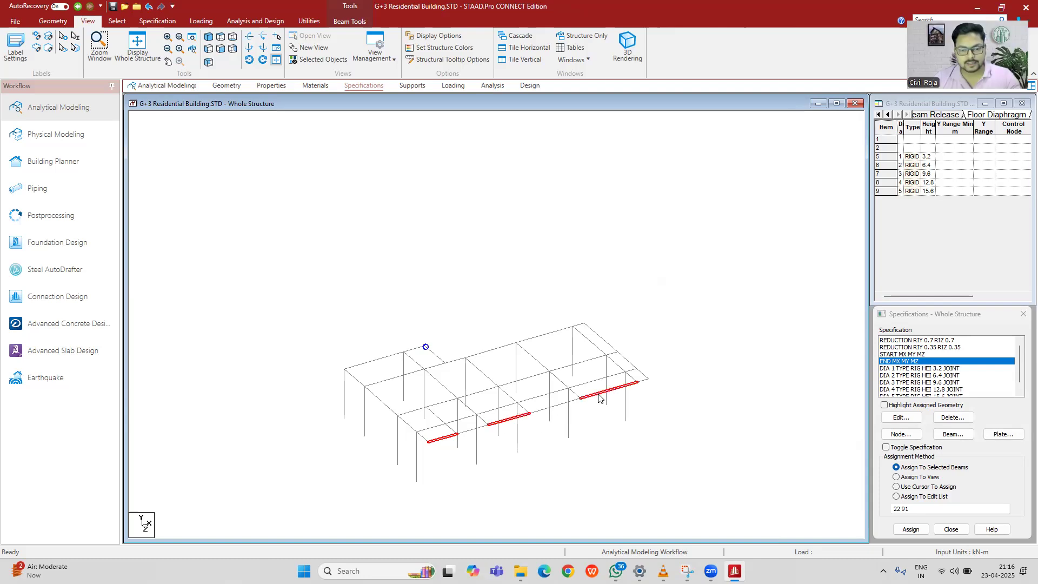
left_click(625, 362, "ctrl")
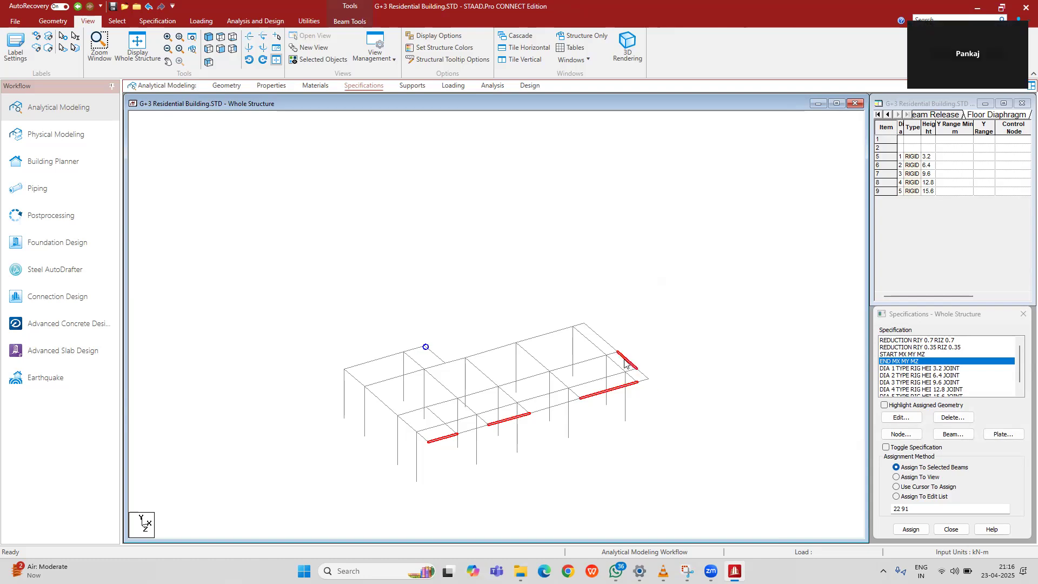
left_click(598, 337, "ctrl")
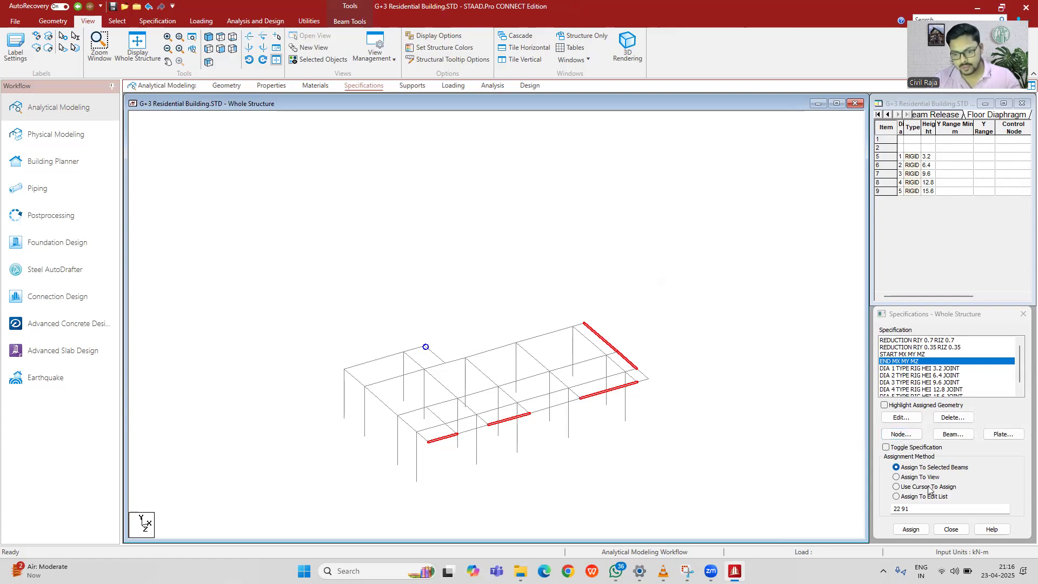
left_click(910, 529)
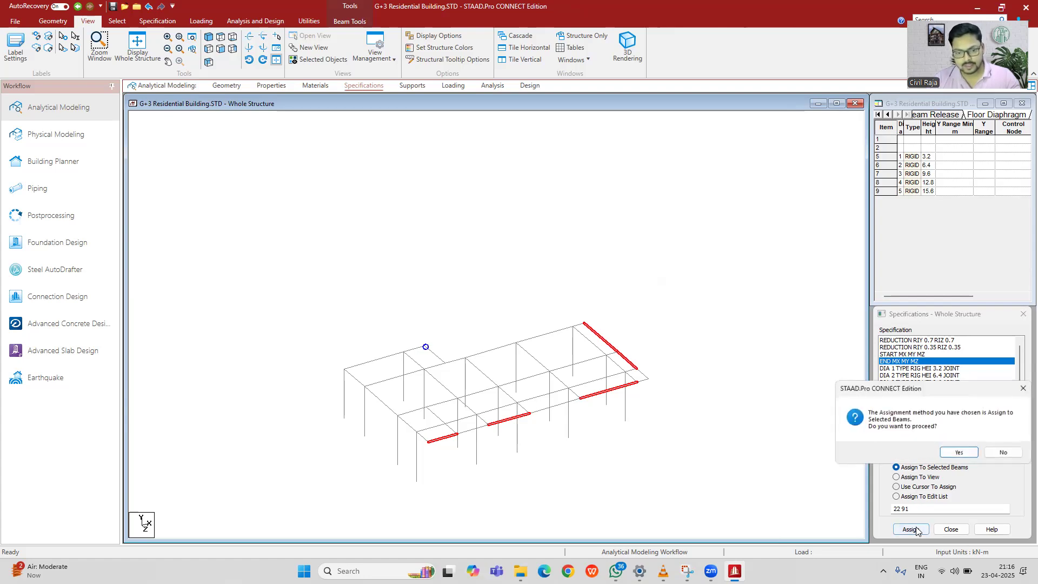
left_click(959, 453)
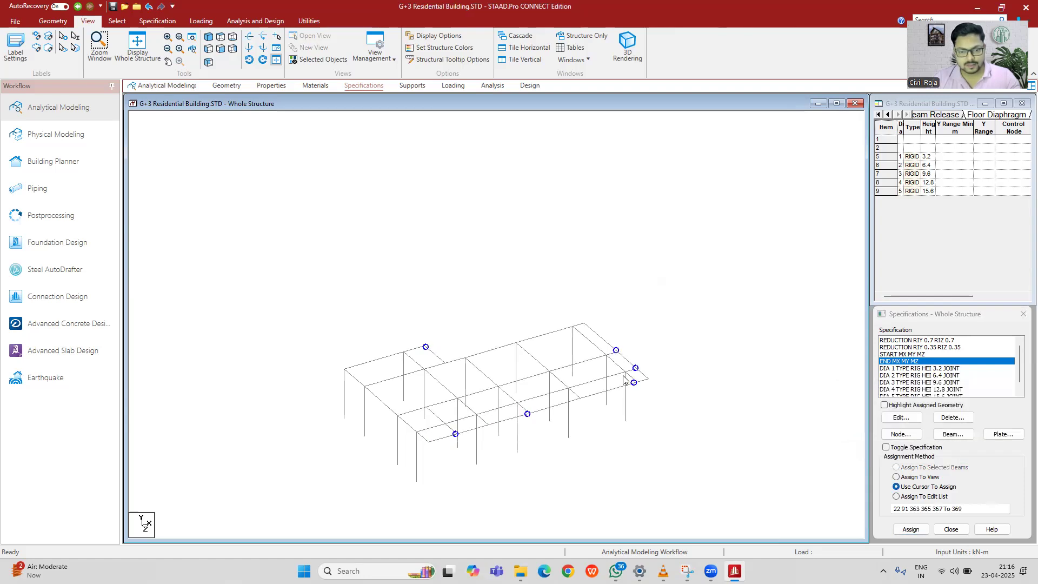
Step: Examine the first-floor overhang edge beams against their release markers, leaving nothing selected
left_click(600, 339)
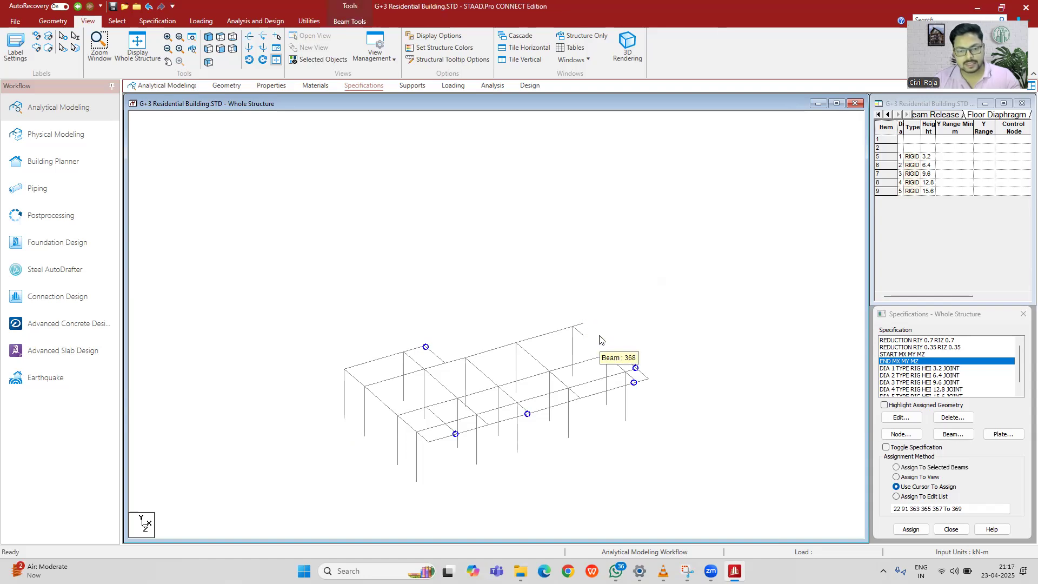
left_click(644, 379)
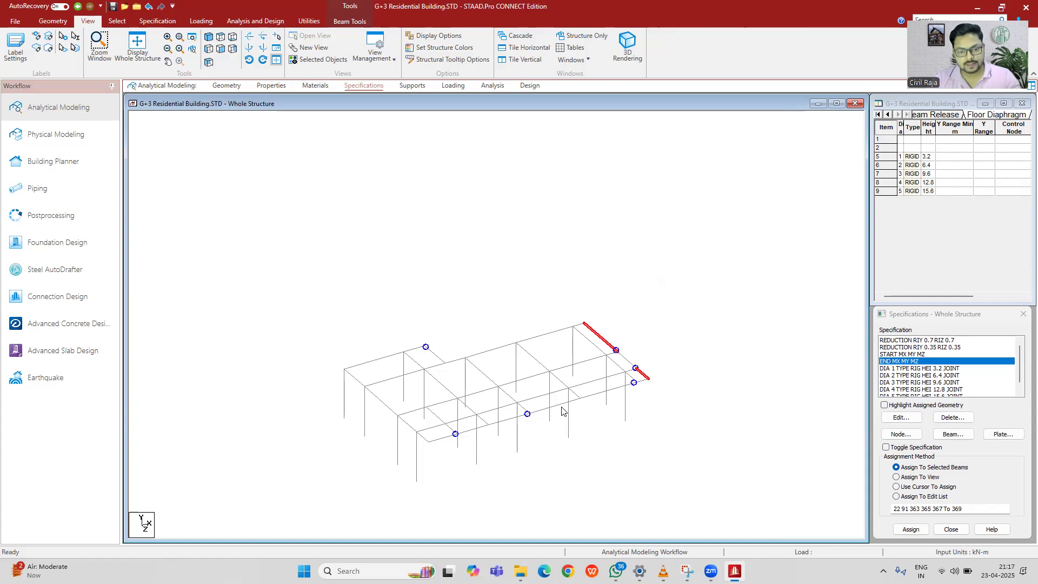
left_click(599, 394, "ctrl")
left_click(453, 438, "ctrl")
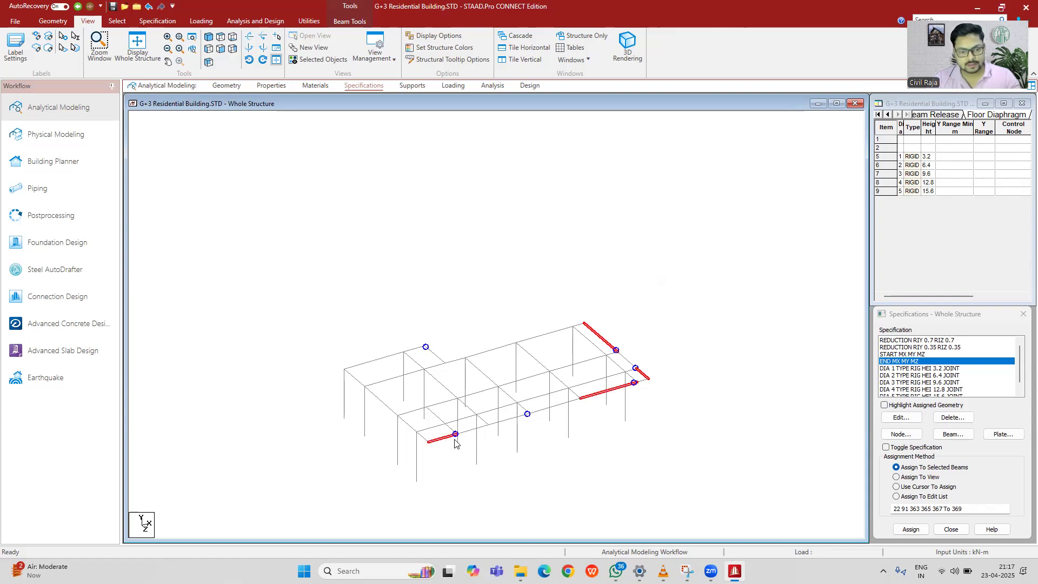
left_click(445, 438)
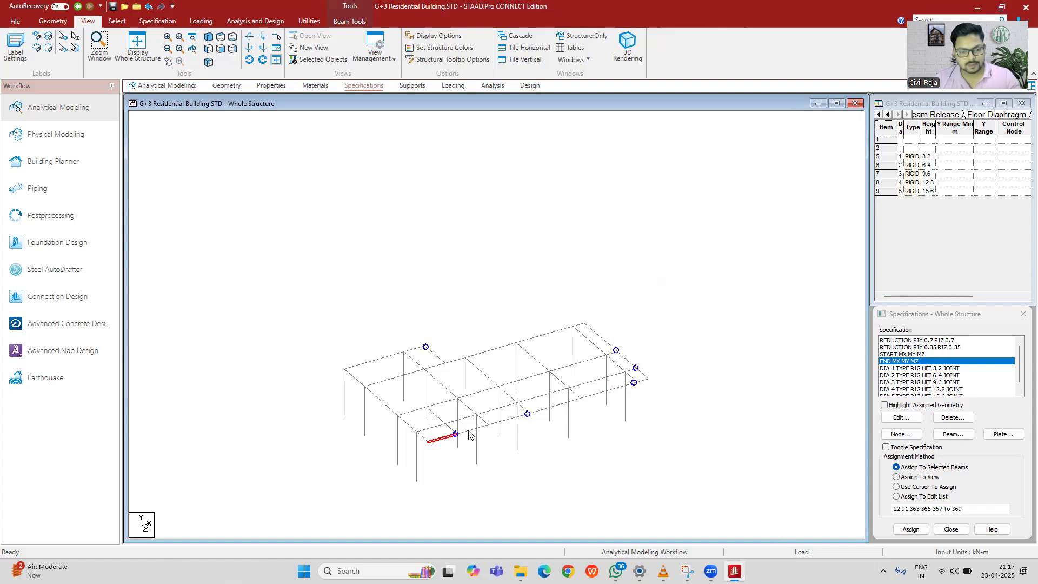
left_click(516, 448)
left_click(502, 502)
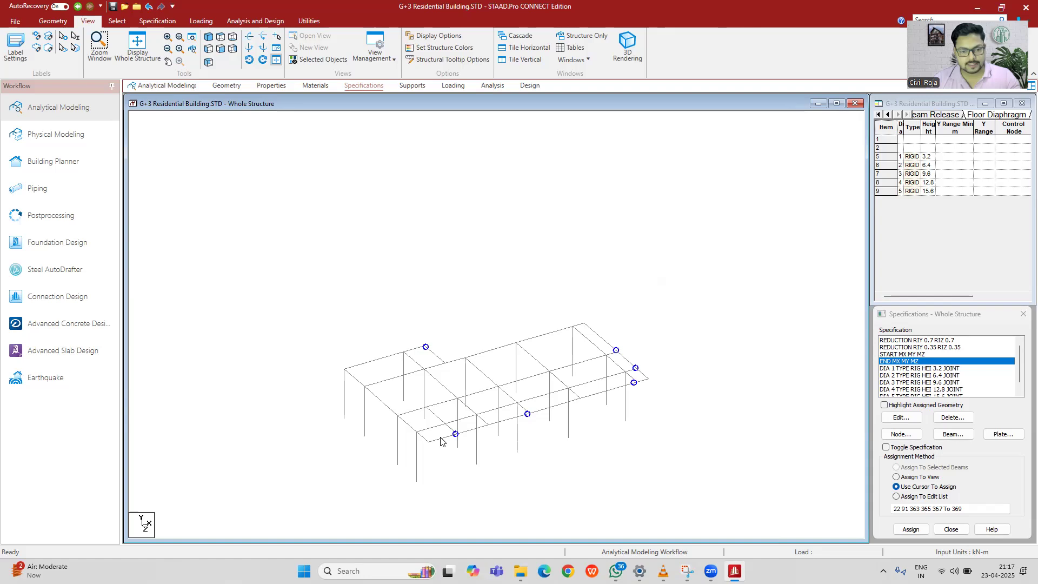
Step: Assign the START MX MY MZ release to first-floor overhang edge beams 363, 365, 367, 368 and 371
left_click(441, 439)
left_click(511, 420, "ctrl")
left_click(599, 394, "ctrl")
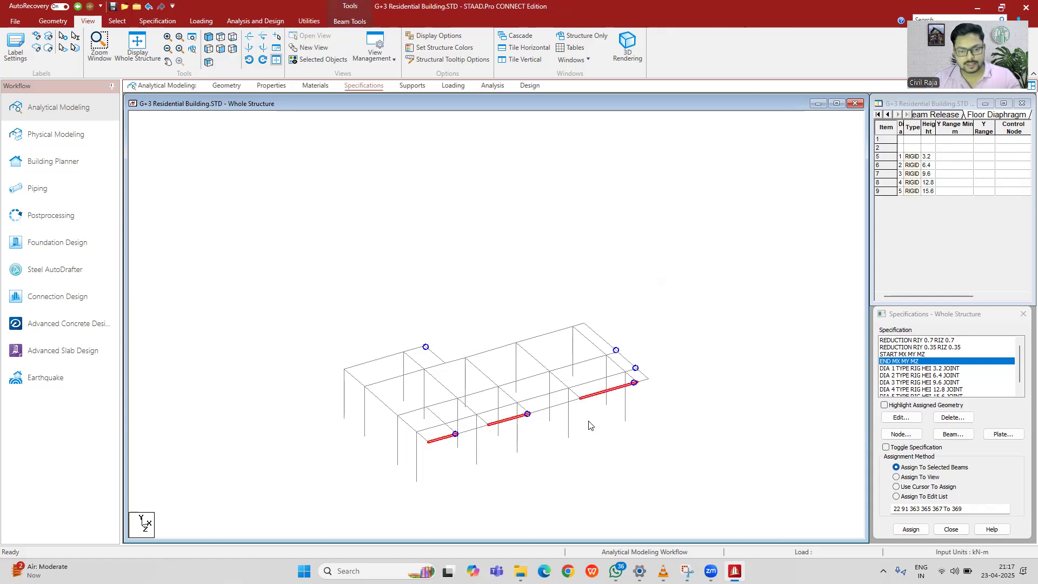
left_click(601, 338, "ctrl")
left_click(642, 374, "ctrl")
left_click(897, 354)
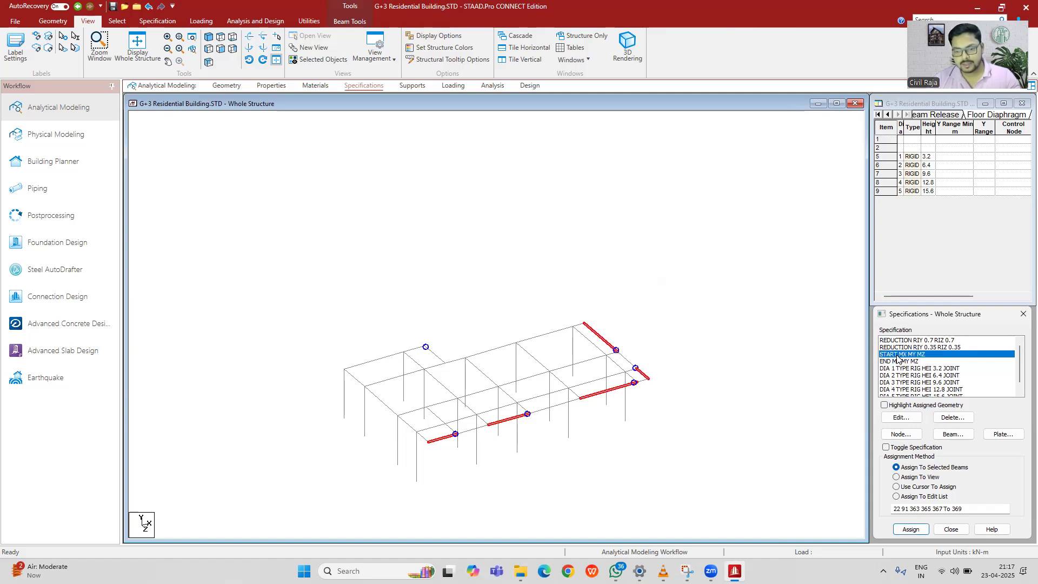
left_click(911, 529)
left_click(944, 455)
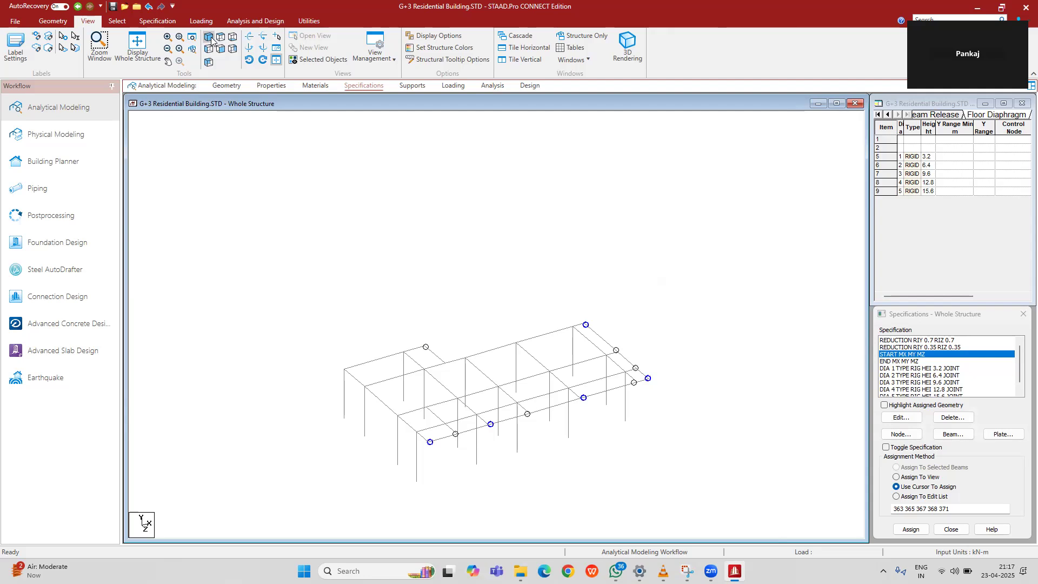
Step: Isolate all members above the first floor from the whole structure and display them in plan view
left_click(118, 68)
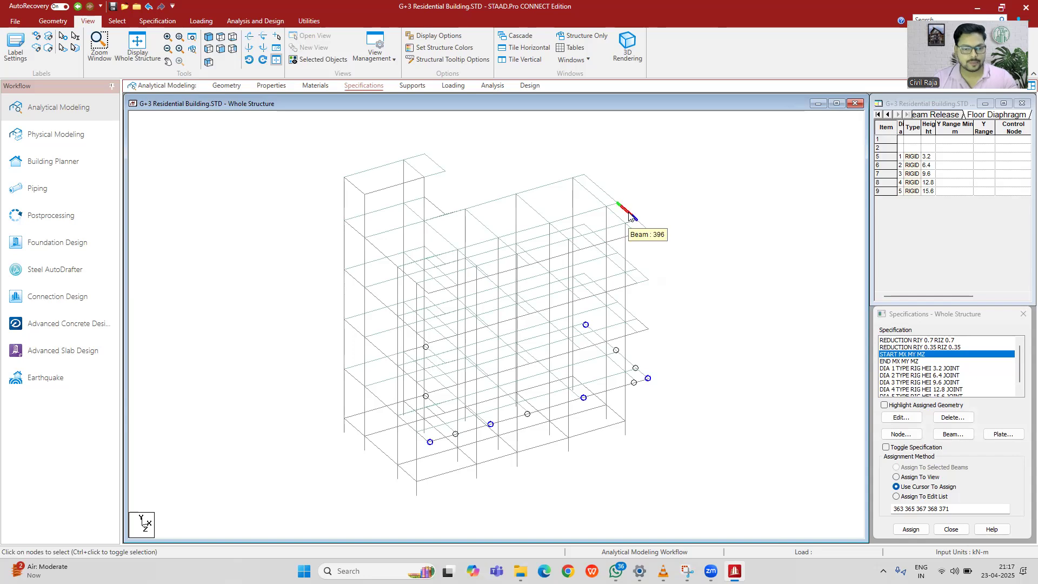
left_click(220, 49)
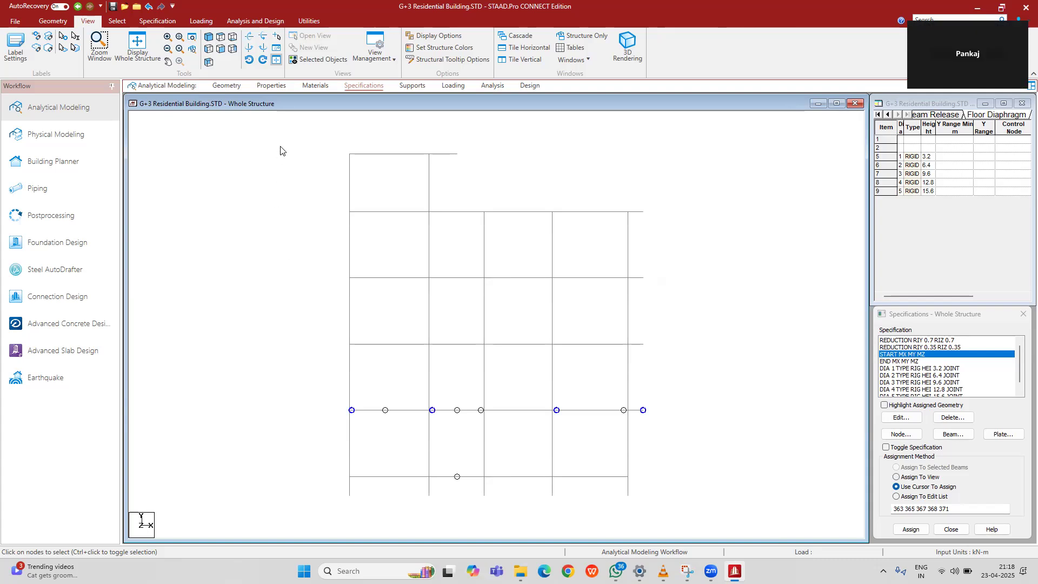
left_click_drag(680, 362, 686, 375)
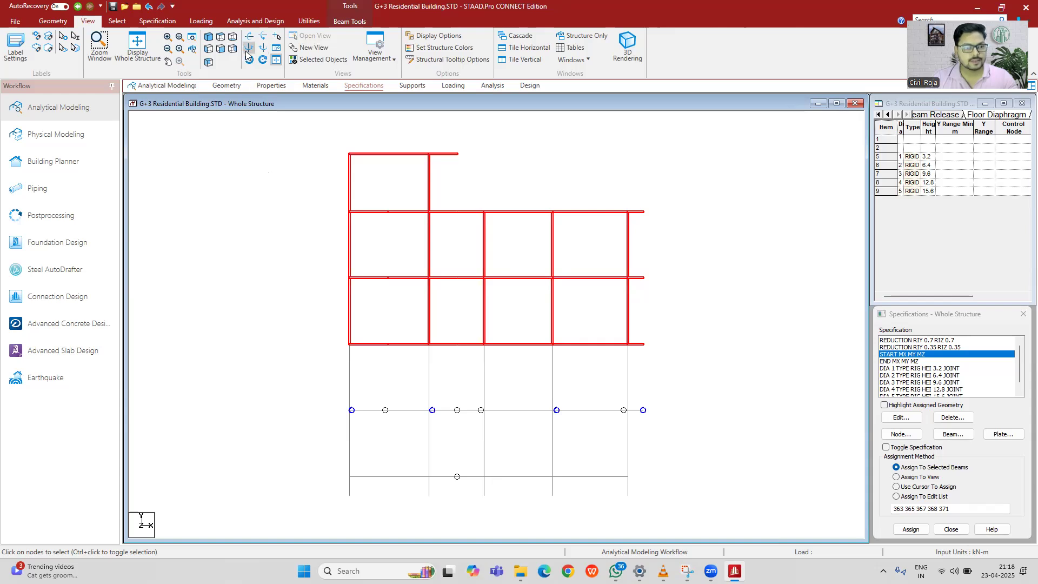
left_click(215, 43)
left_click(220, 48)
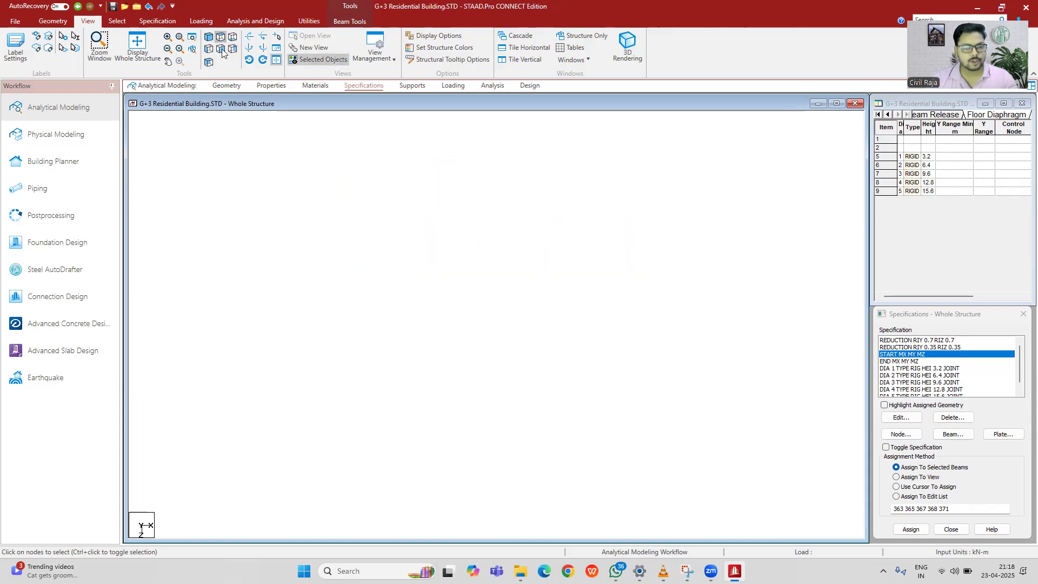
left_click(659, 162)
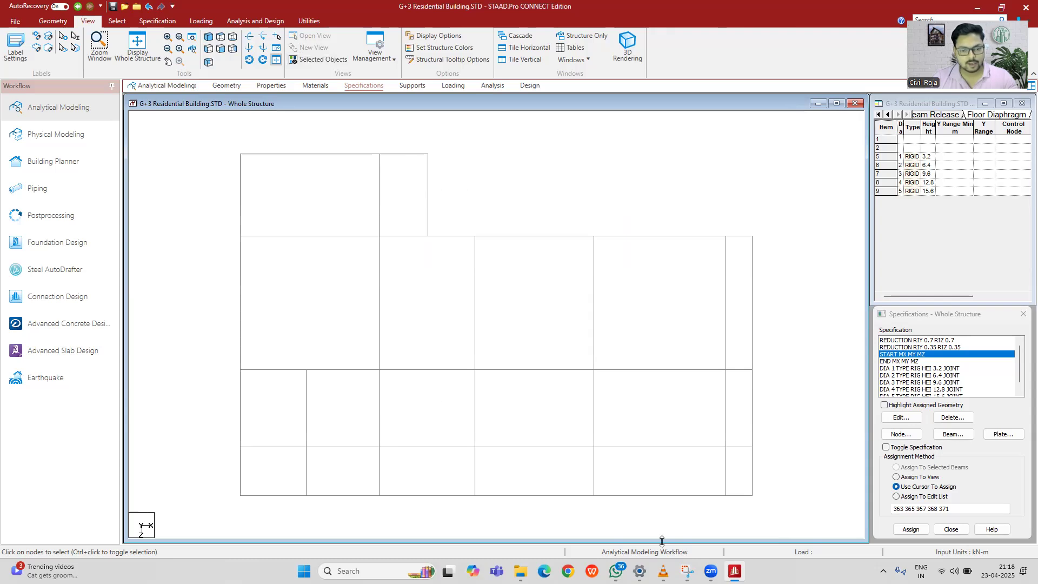
Step: Isolate the front, side and rear-corner overhang beams of the upper floors and show them in isometric view
left_click_drag(777, 515, 214, 472)
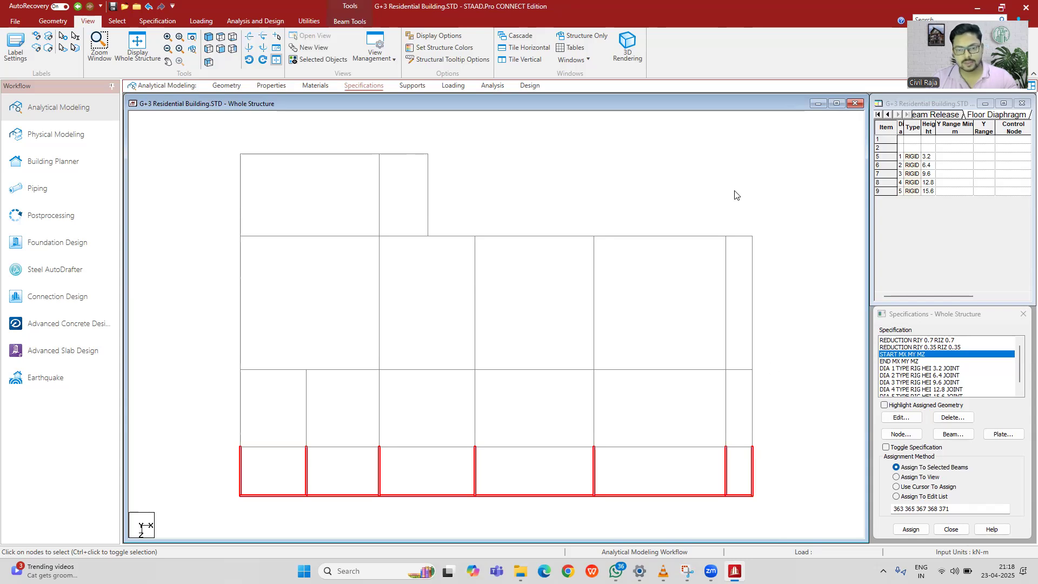
left_click_drag(735, 198, 805, 518)
left_click_drag(476, 206, 395, 118)
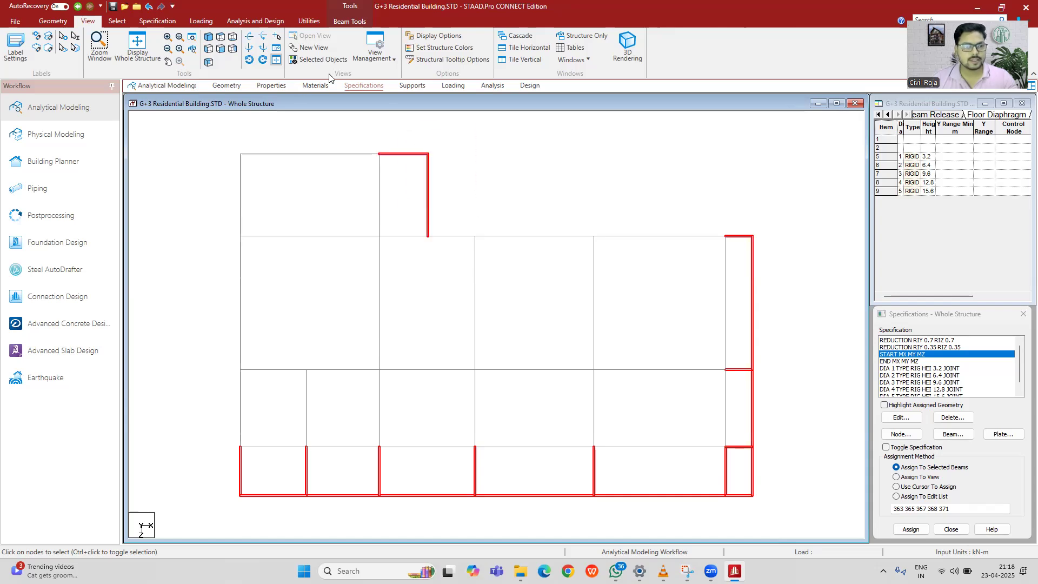
left_click(309, 47)
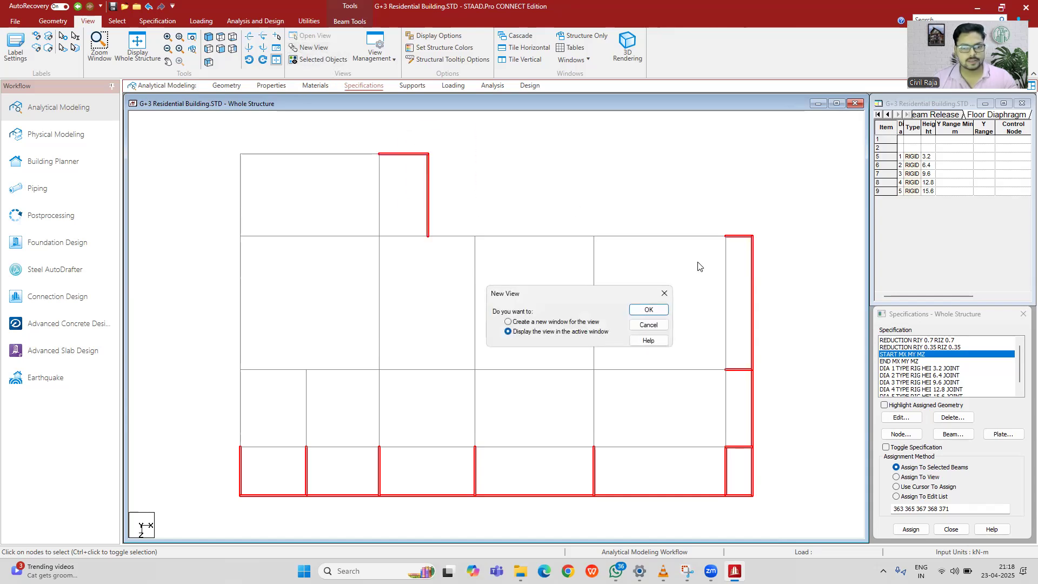
left_click(665, 293)
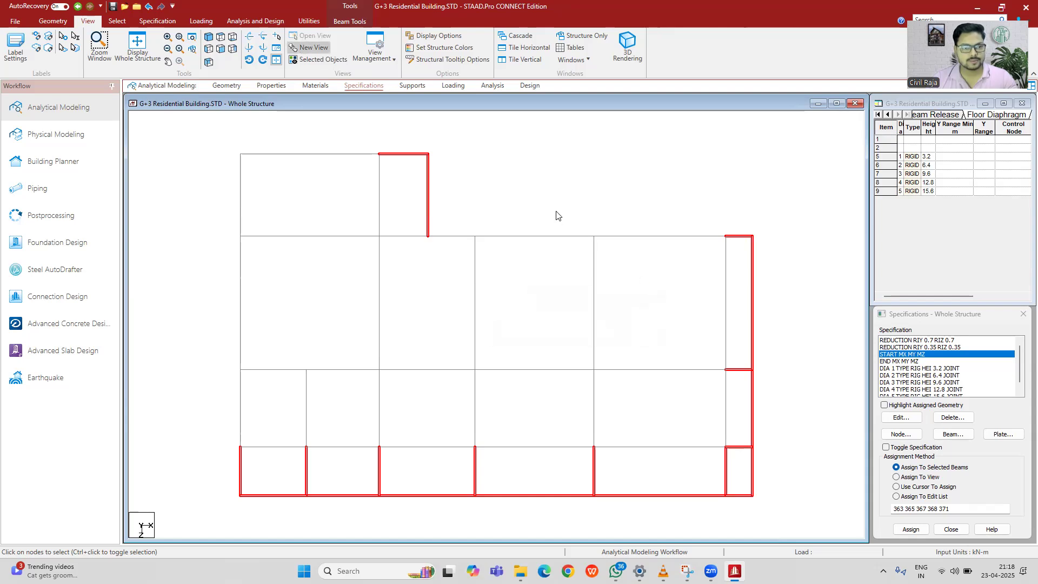
left_click(319, 59)
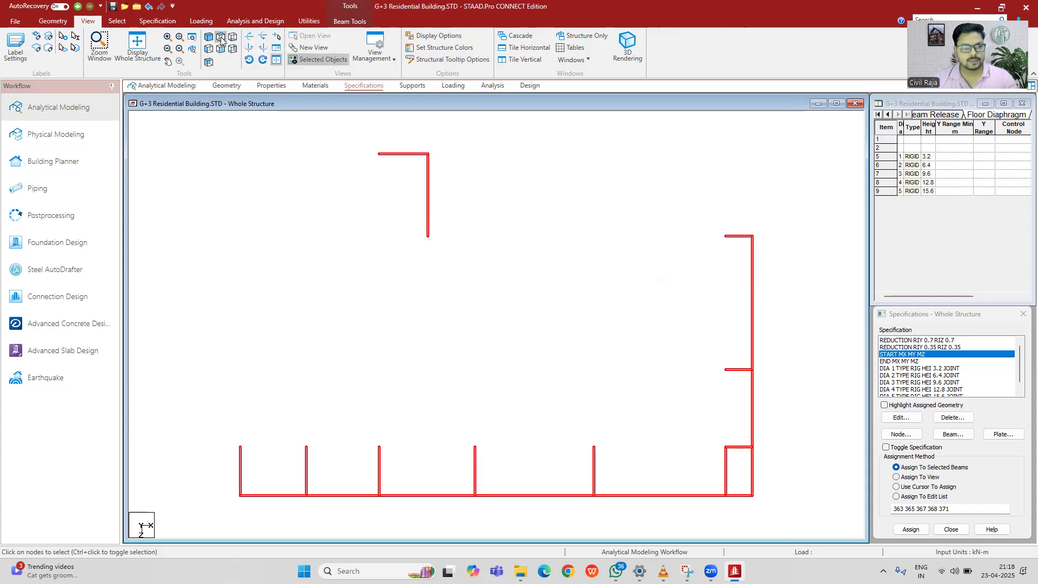
left_click(209, 37)
left_click(737, 277)
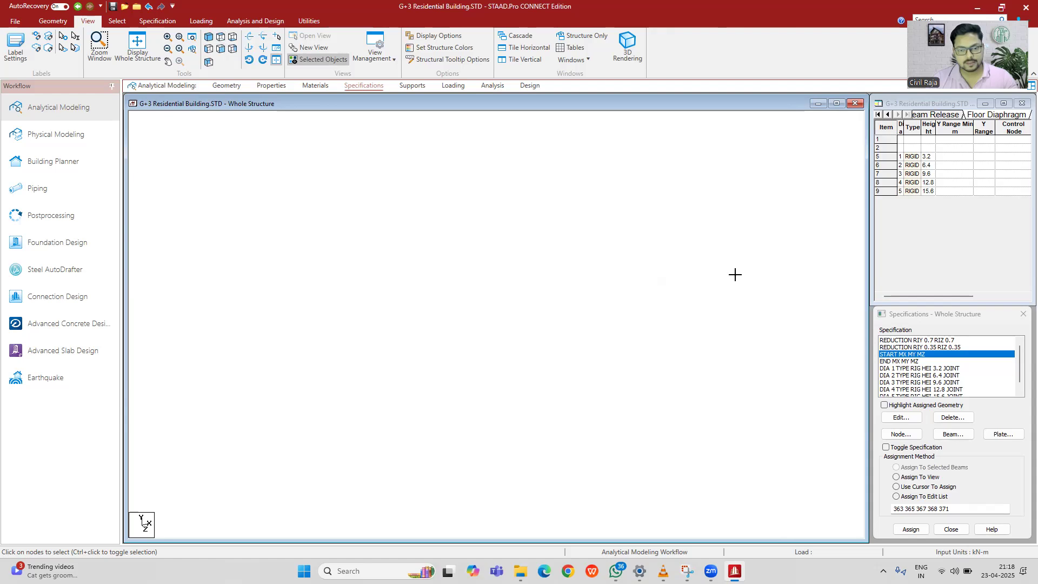
Step: Assign the END MX MY MZ release to the short rear-corner overhang edge beam on each of the four levels above the first floor
left_click(435, 255)
left_click(433, 207, "ctrl")
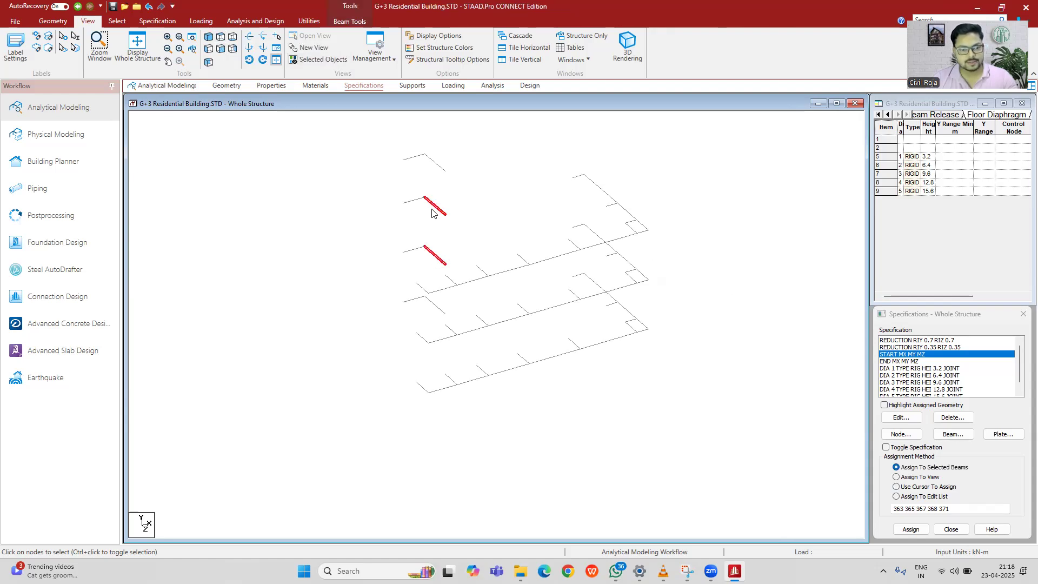
left_click(435, 304, "ctrl")
left_click(433, 162, "ctrl")
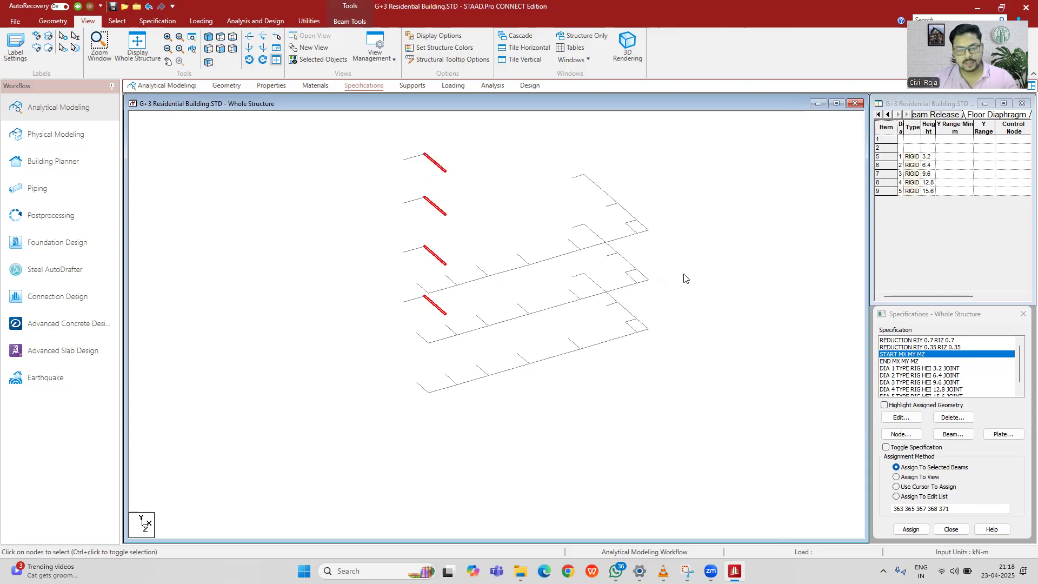
left_click(914, 361)
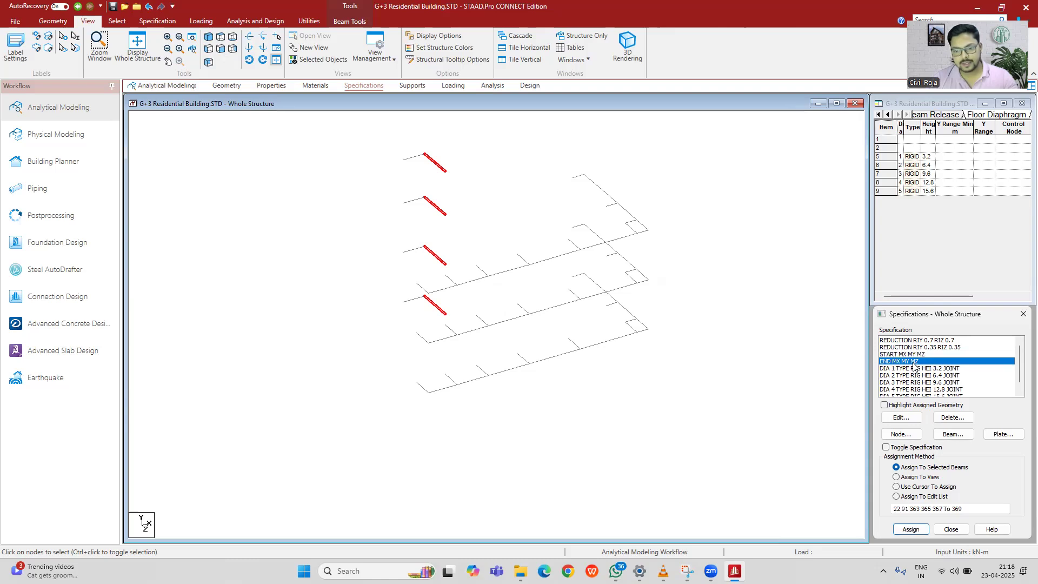
left_click(910, 529)
left_click(959, 455)
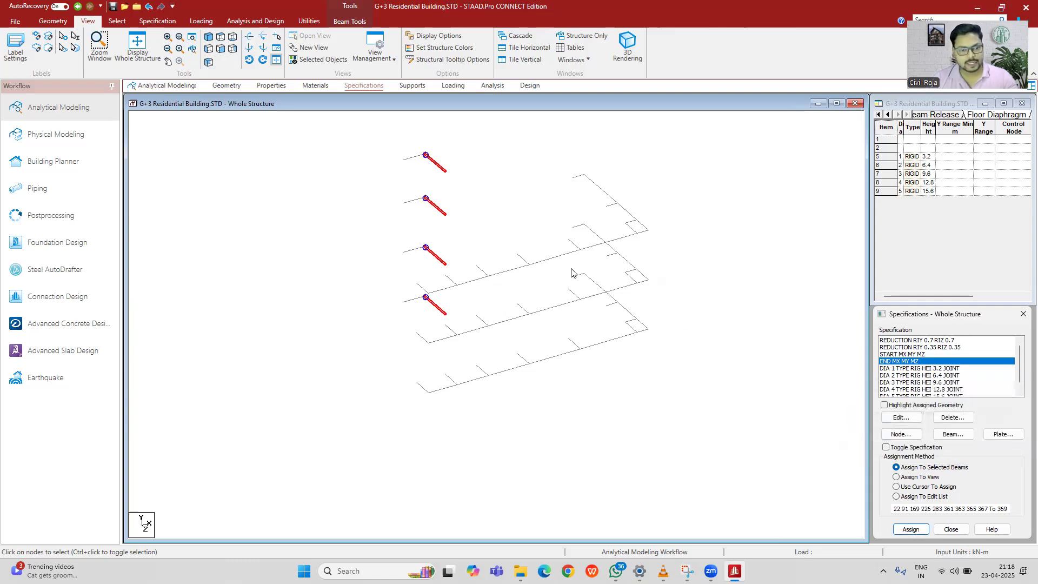
Step: Assign the END MX MY MZ release to three second-floor front edge beams and the inner side-edge overhang beams on the second to fourth floors
left_click(480, 201)
left_click(449, 388)
left_click(511, 369, "ctrl")
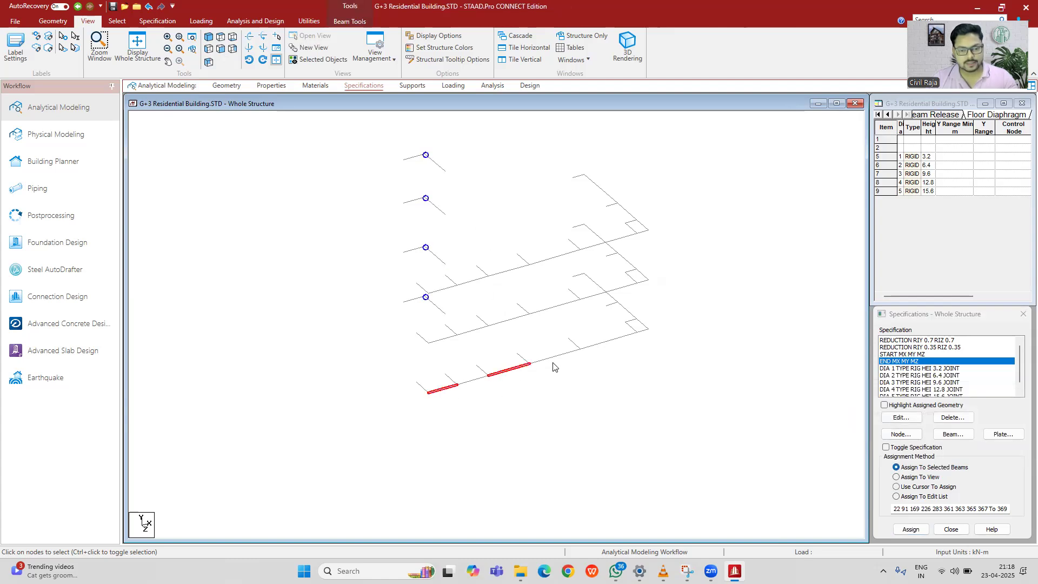
left_click(598, 344, "ctrl")
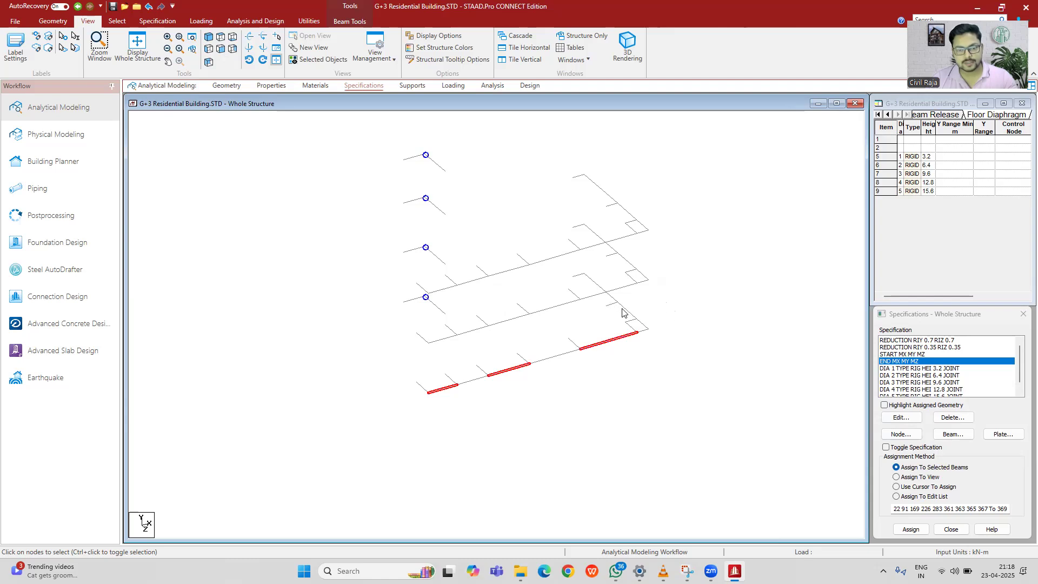
left_click(598, 286, "ctrl")
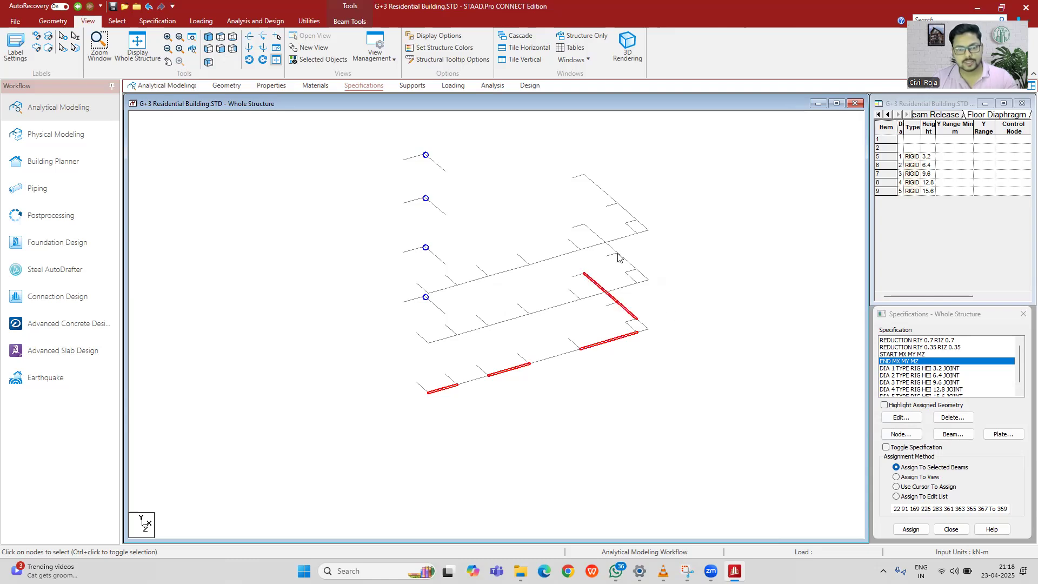
left_click(601, 239, "ctrl")
left_click(615, 205, "ctrl")
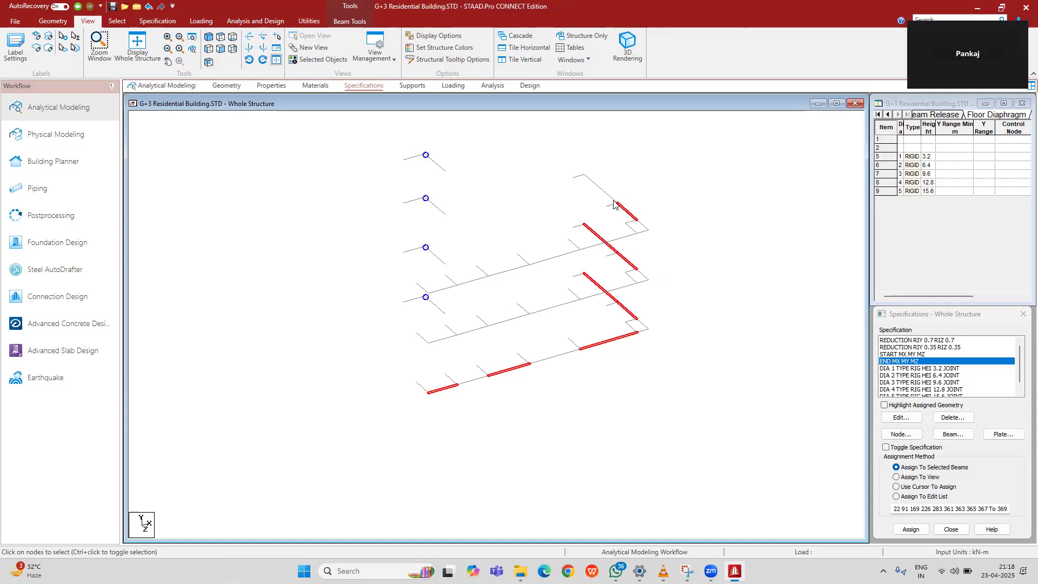
left_click(605, 195, "ctrl")
left_click(910, 529)
left_click(960, 453)
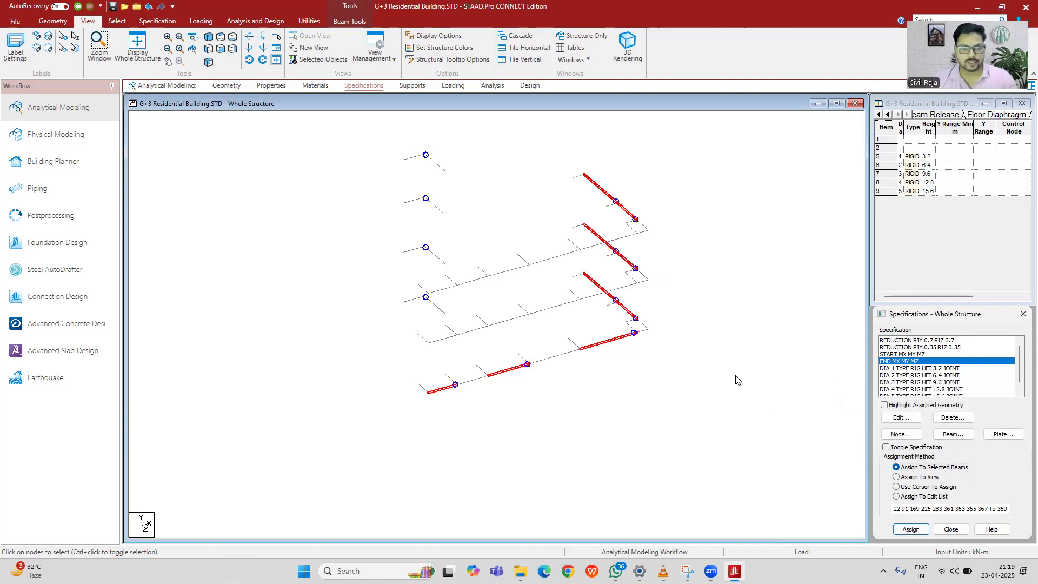
left_click(453, 407)
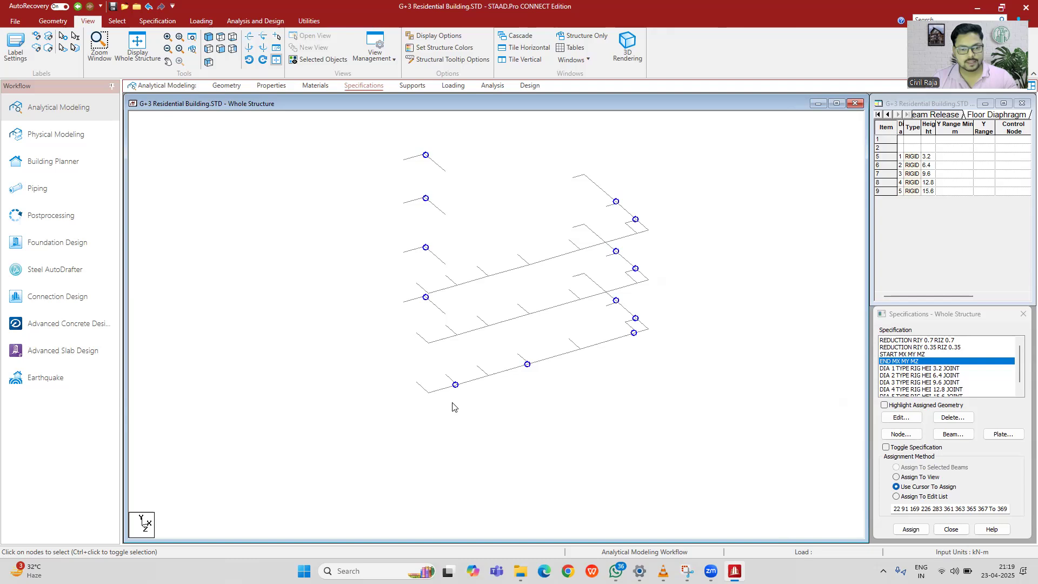
left_click(480, 380)
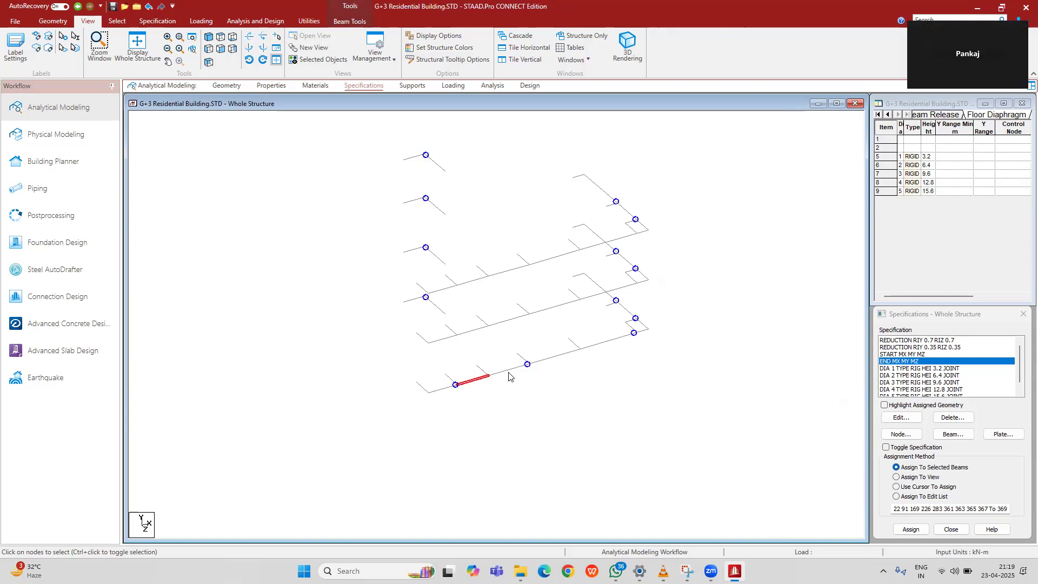
key("Delete")
left_click(442, 389)
left_click(511, 385)
Step: Assign the START MX MY MZ release to three second-floor front edge beams, the three short side-edge corner beams, and the second- and fourth-floor rear side-edge beams
left_click(442, 390)
left_click(508, 370, "ctrl")
left_click(590, 355, "ctrl")
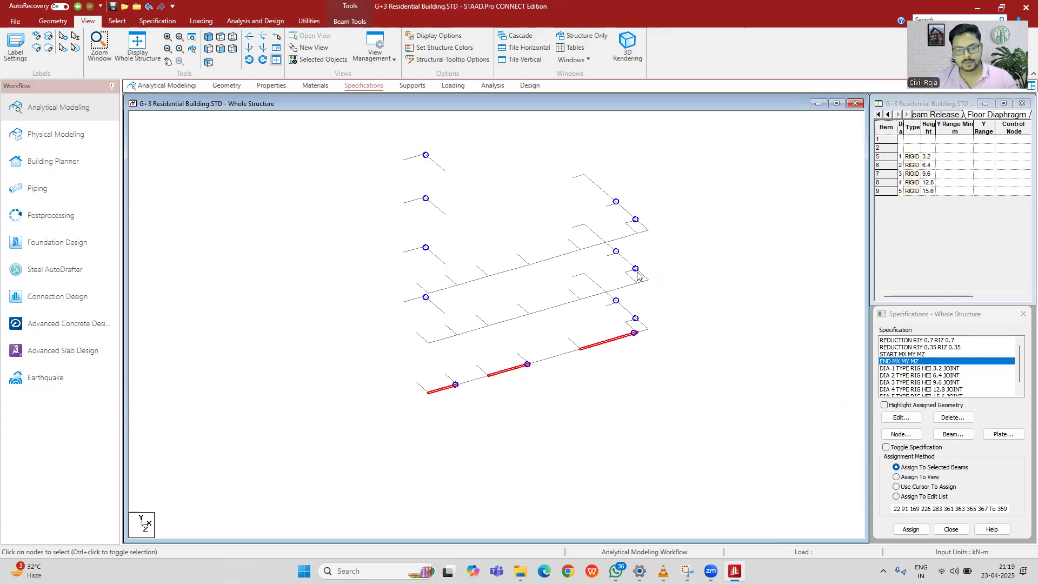
left_click(643, 326, "ctrl")
left_click(644, 277, "ctrl")
left_click(641, 226, "ctrl")
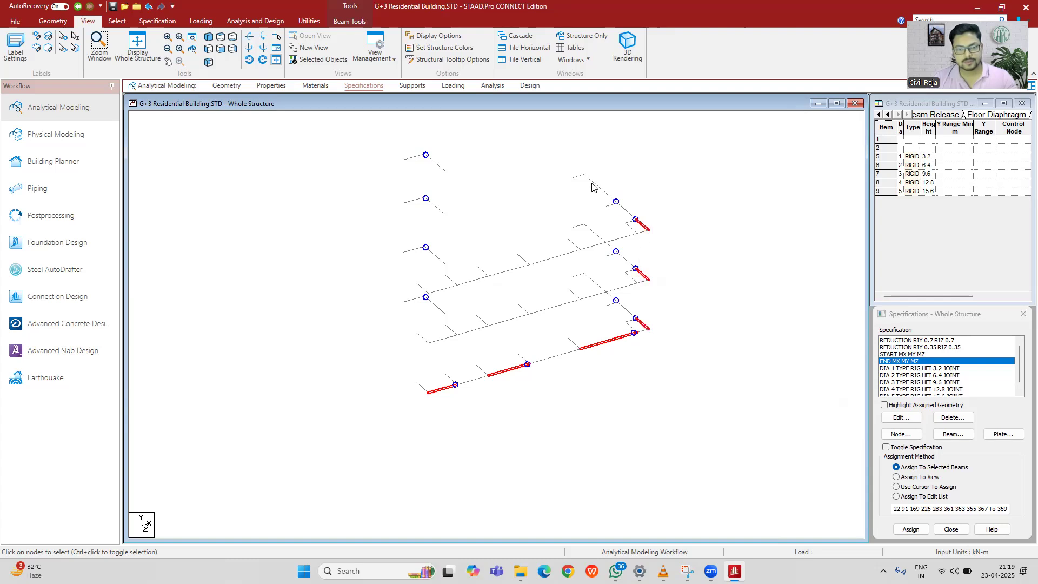
left_click(592, 183, "ctrl")
left_click(596, 283, "ctrl")
left_click(893, 354)
left_click(910, 529)
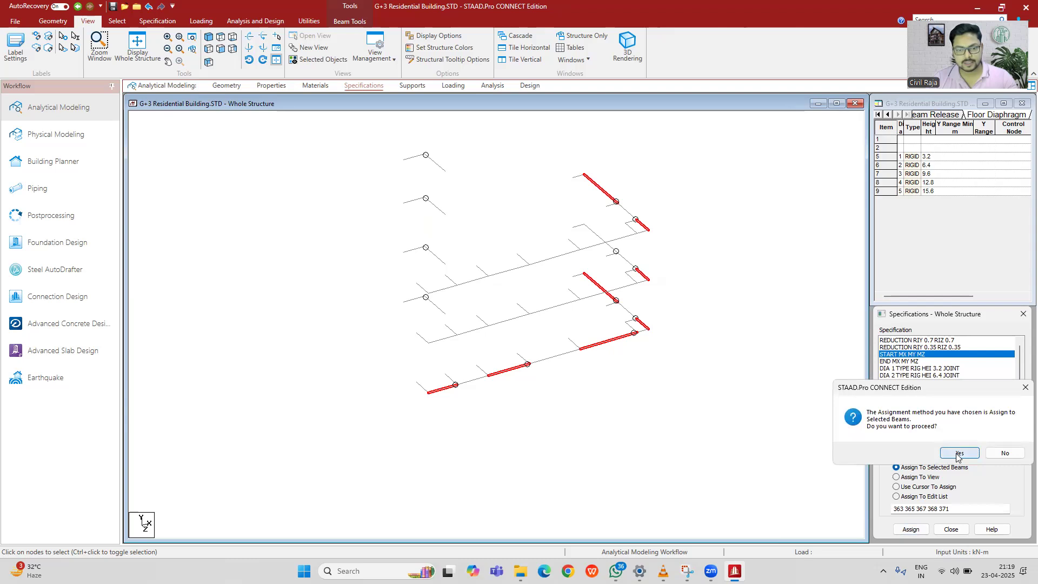
left_click(958, 453)
left_click(764, 367)
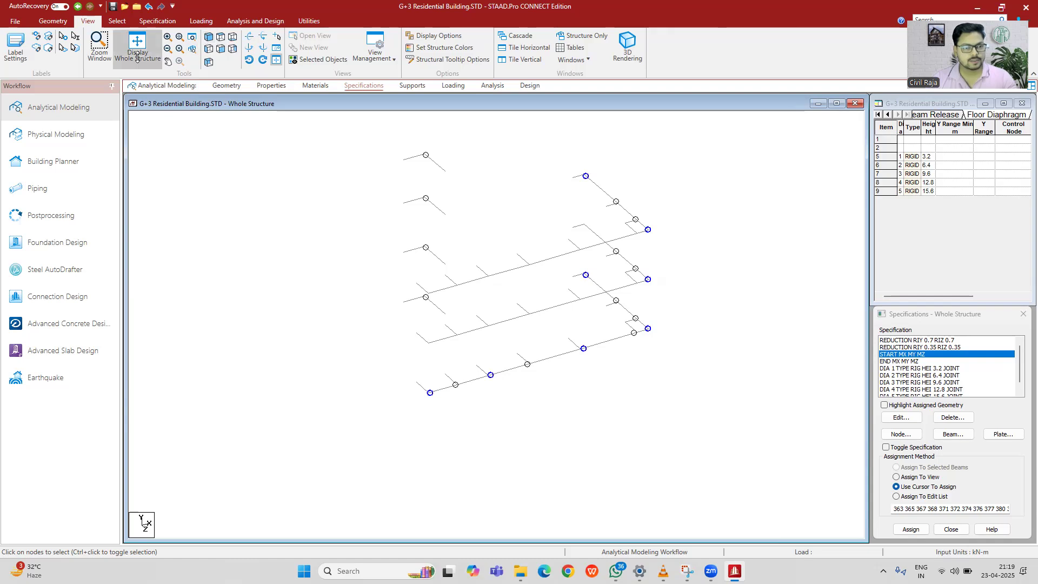
Step: Display the whole structure and assign the DIA 1 rigid diaphragm at height 3.2 to all nodes of the first floor above plinth level
left_click(138, 46)
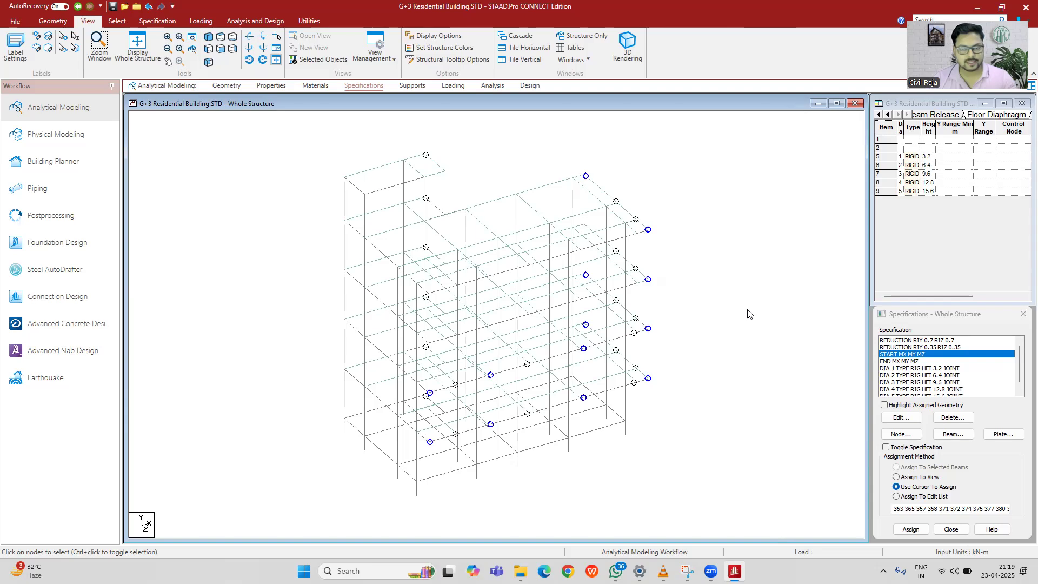
left_click(907, 368)
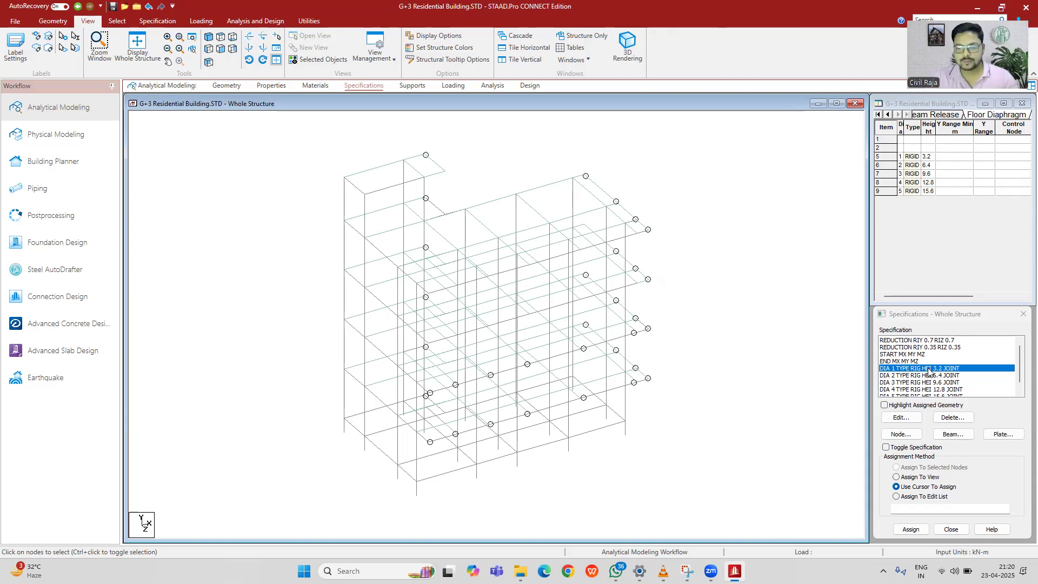
left_click(221, 48)
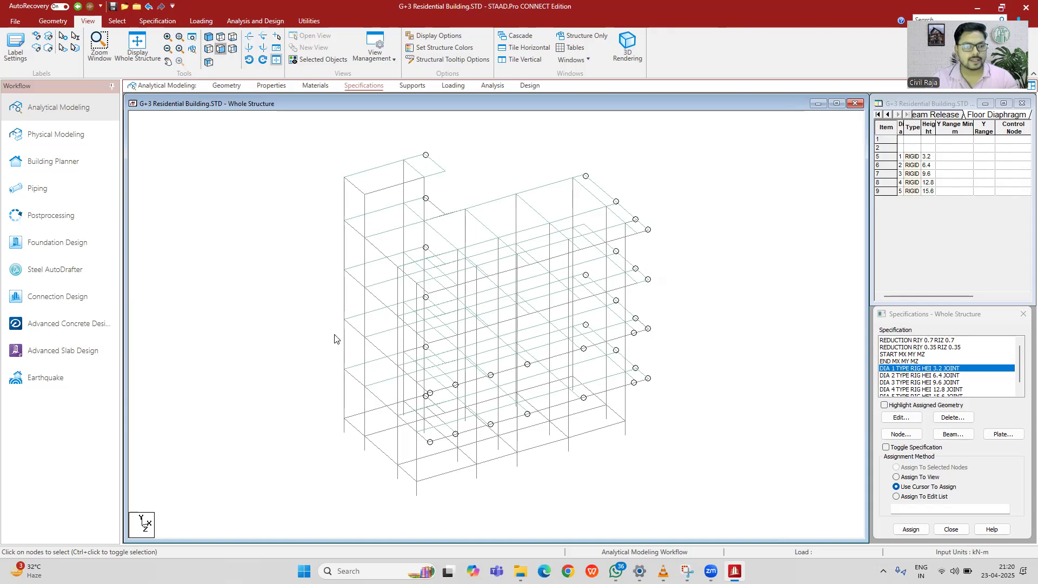
left_click_drag(337, 406, 662, 424)
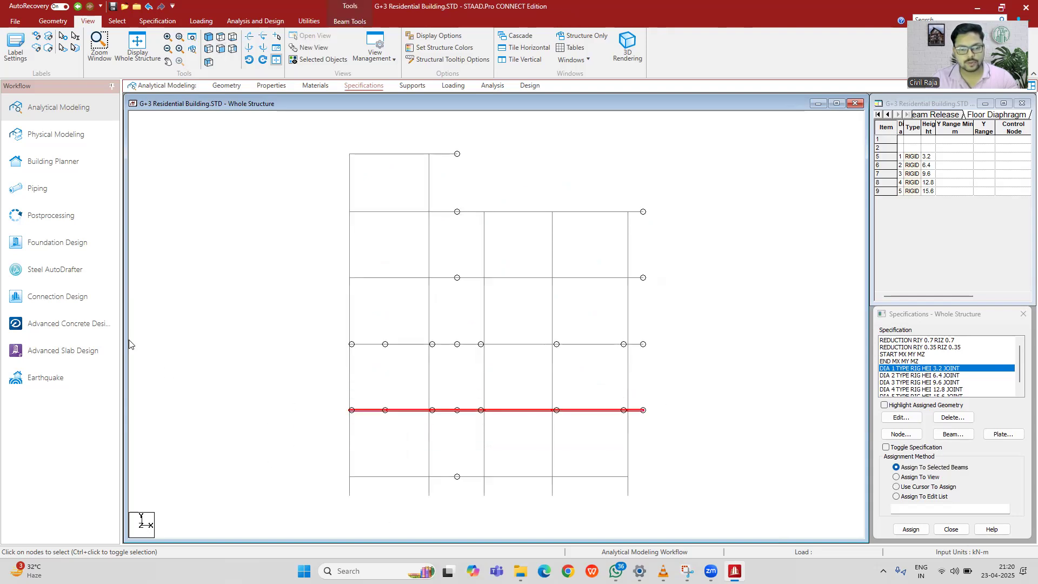
left_click(633, 338)
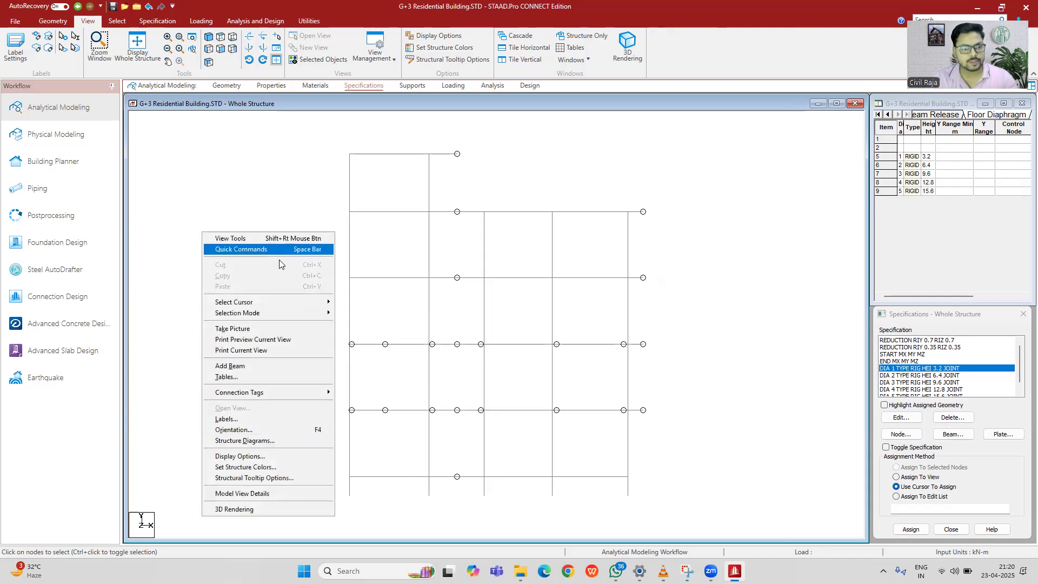
mouse_move(254, 302)
left_click(365, 301)
left_click_drag(296, 393, 678, 423)
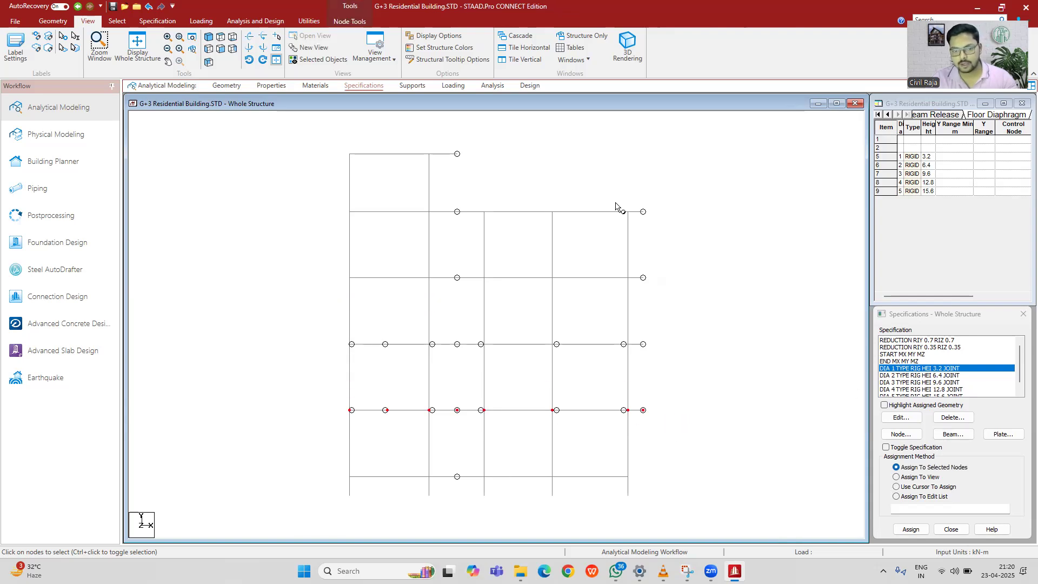
left_click(209, 37)
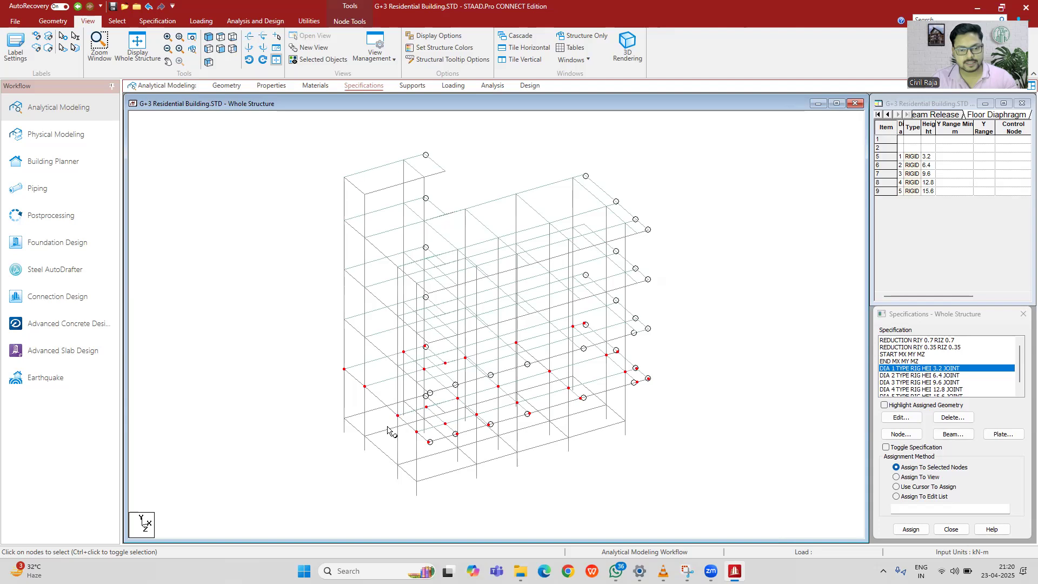
left_click(910, 529)
left_click(960, 457)
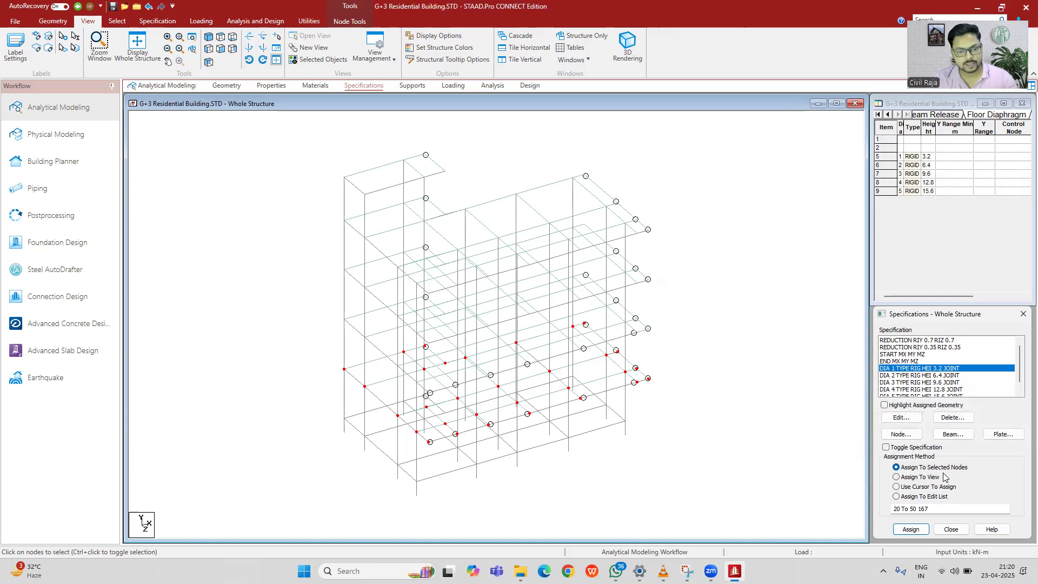
Step: Assign the DIA 2 rigid diaphragm at height 6.4 to all nodes of the second floor level
left_click(221, 50)
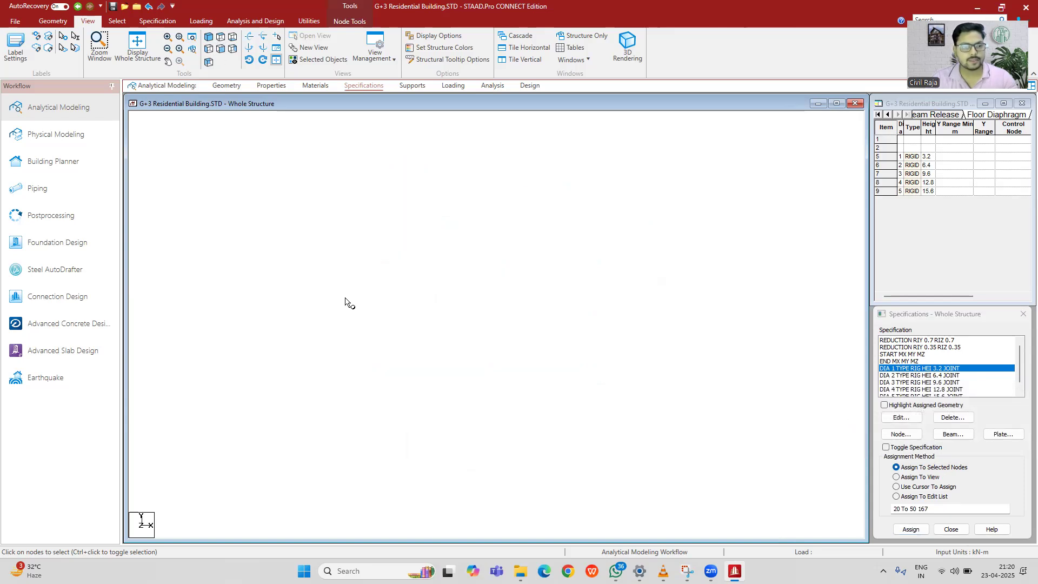
left_click(308, 334)
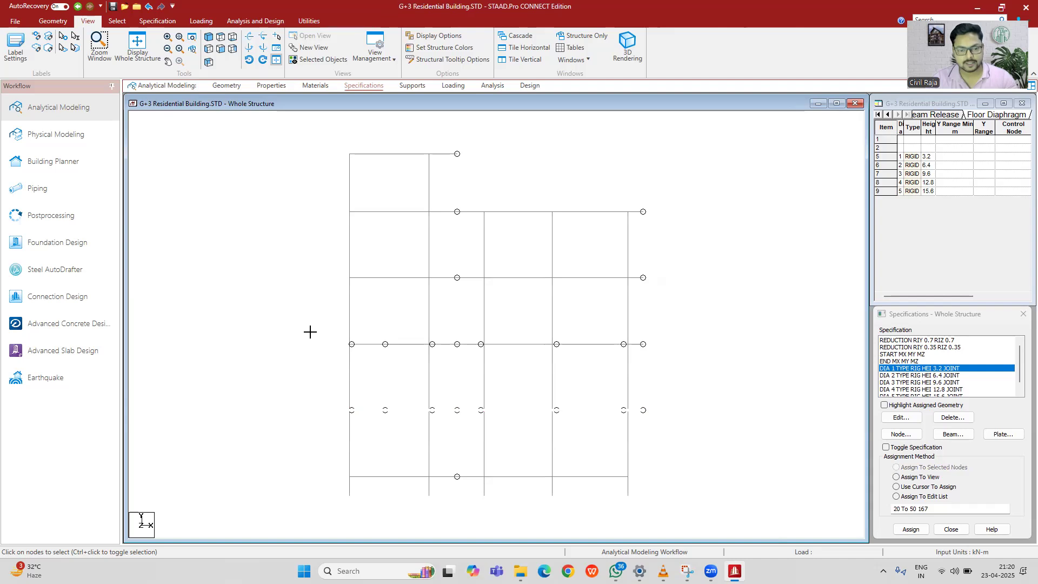
left_click_drag(313, 328, 714, 359)
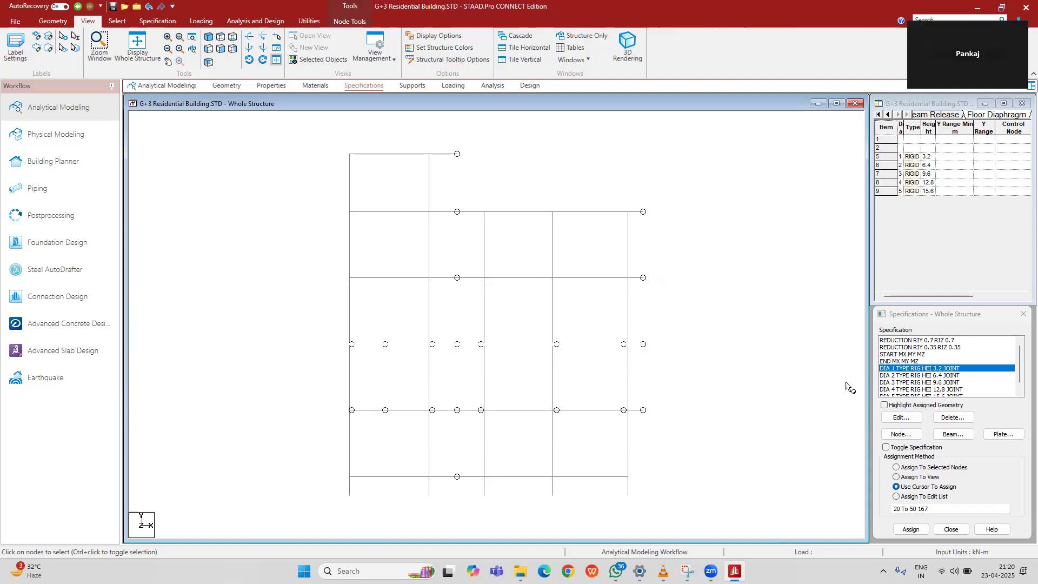
left_click(946, 375)
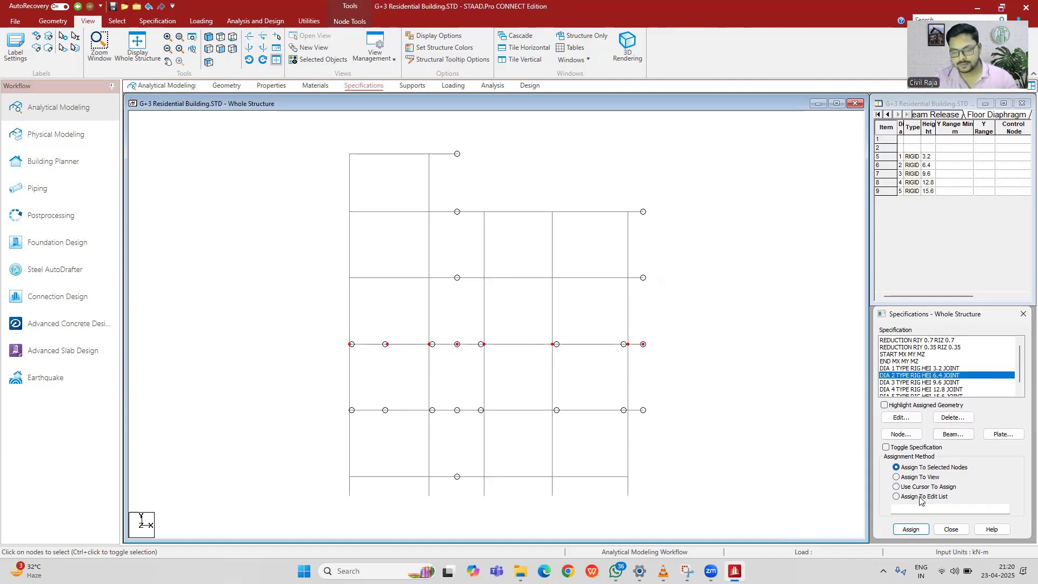
left_click(911, 529)
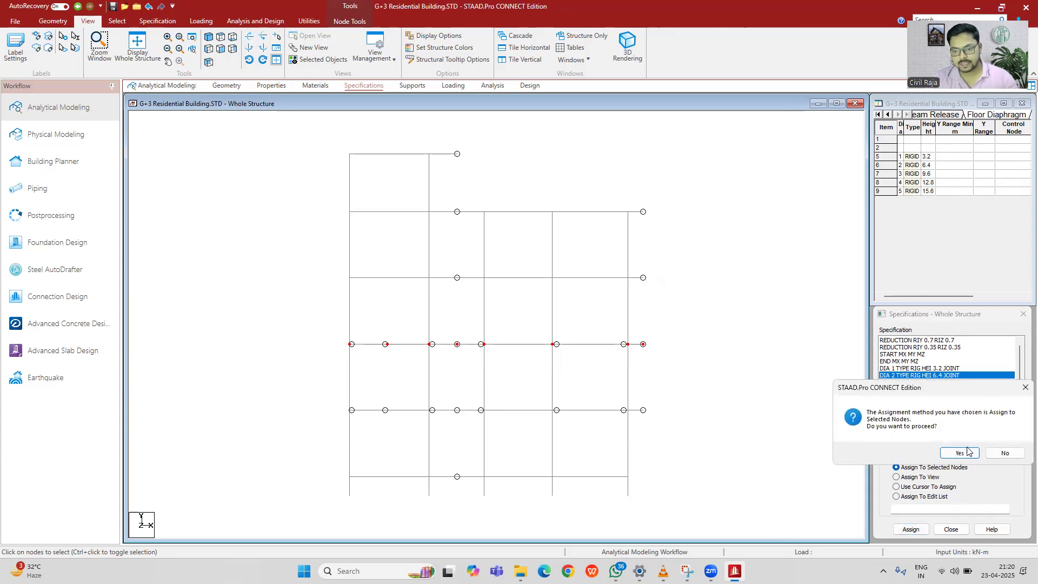
left_click(967, 453)
Step: Assign the DIA 3 rigid diaphragm at height 9.6 to all nodes of the third floor level
left_click(300, 273)
left_click_drag(307, 266, 702, 295)
left_click(949, 383)
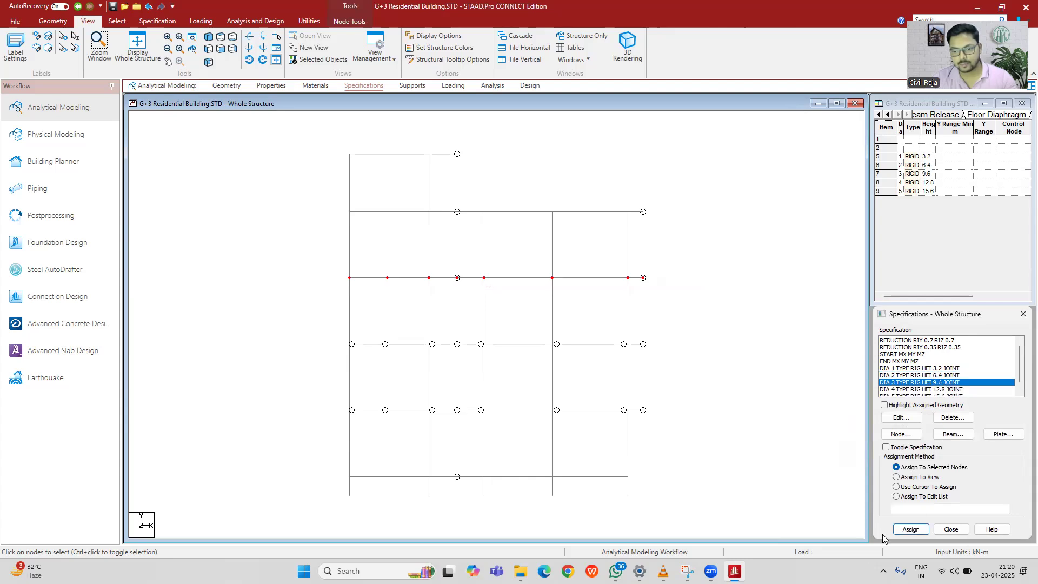
left_click(922, 533)
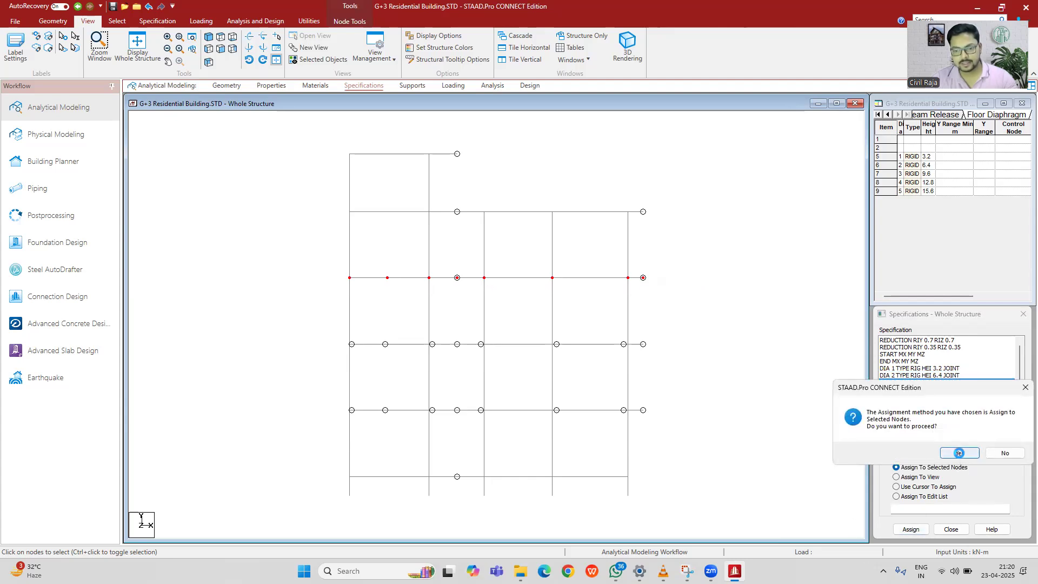
left_click(961, 457)
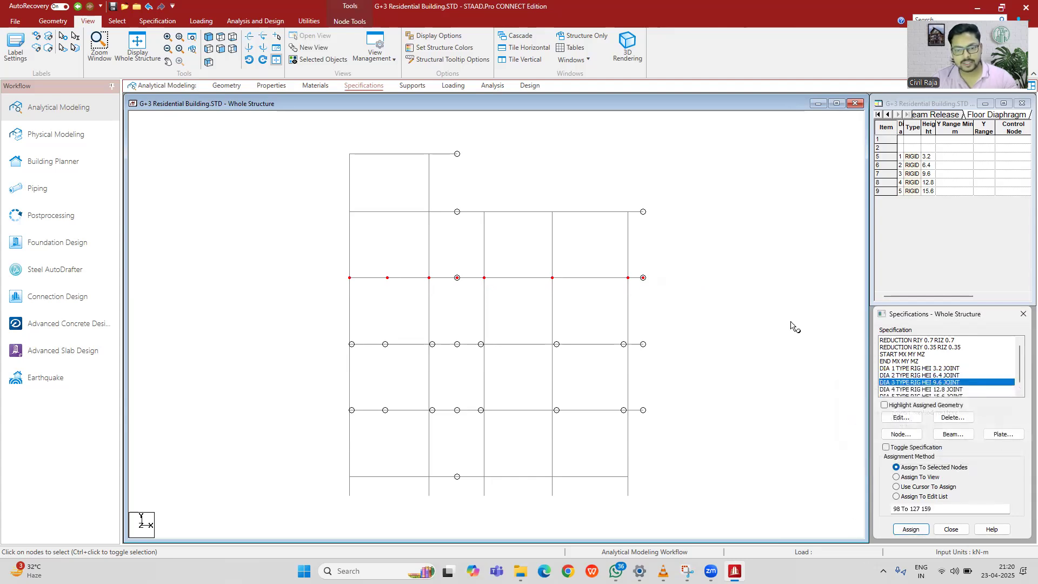
Step: Assign the DIA 4 rigid diaphragm at height 12.8 to all nodes of the main roof level
left_click(931, 390)
left_click(771, 345)
left_click_drag(296, 193, 678, 227)
left_click(911, 529)
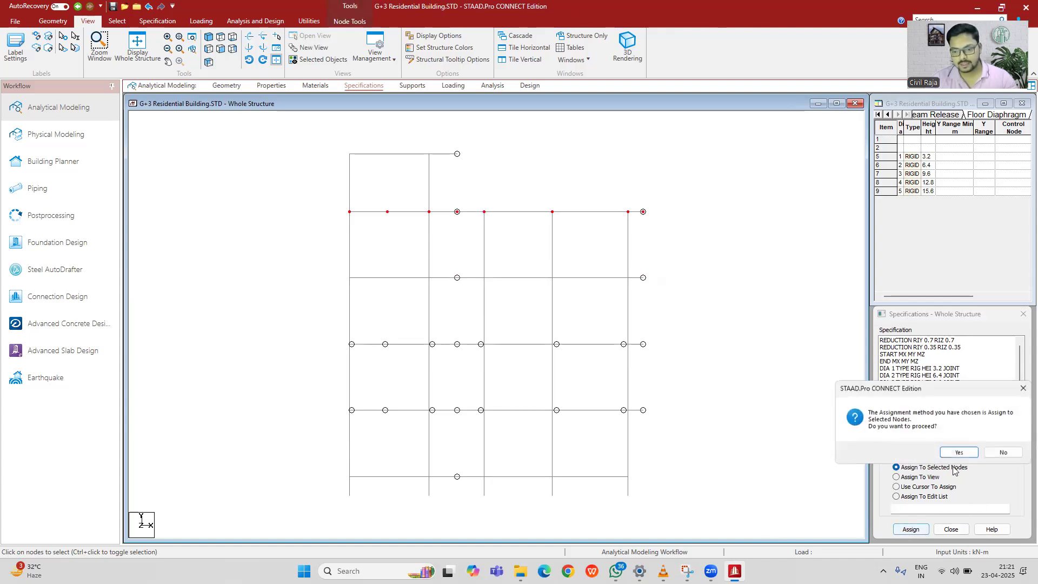
left_click(959, 453)
Step: Assign the DIA 5 rigid diaphragm at height 15.6 to the nodes of the topmost stair-tower level
left_click_drag(321, 139, 500, 167)
left_click(957, 467)
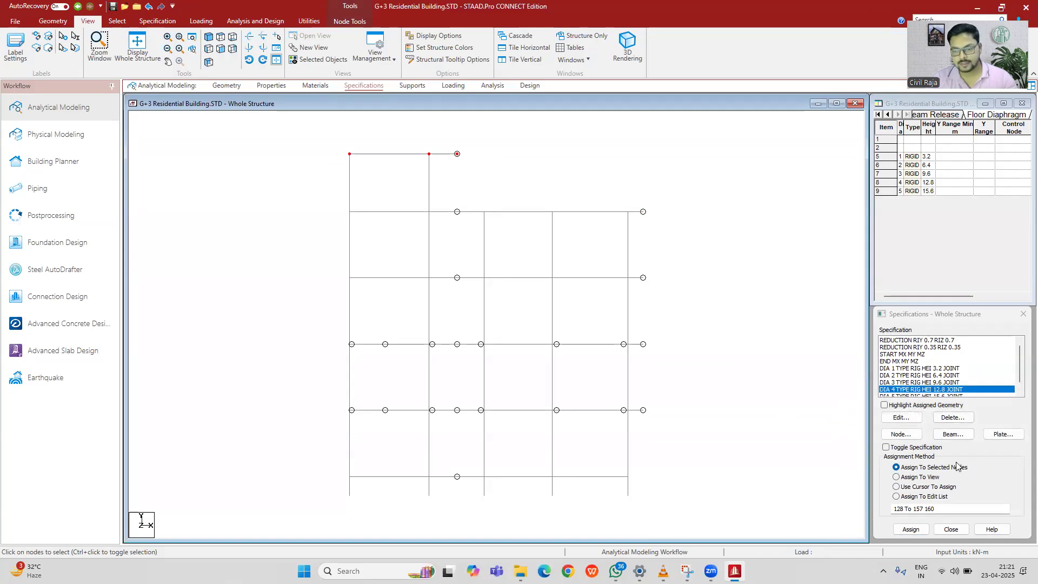
left_click(938, 396)
left_click(913, 530)
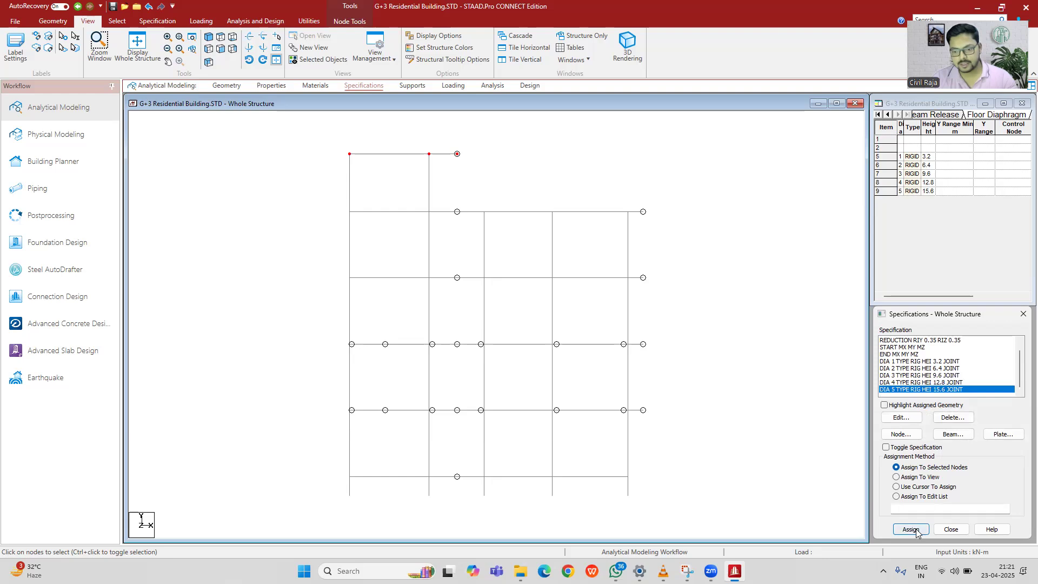
left_click(958, 454)
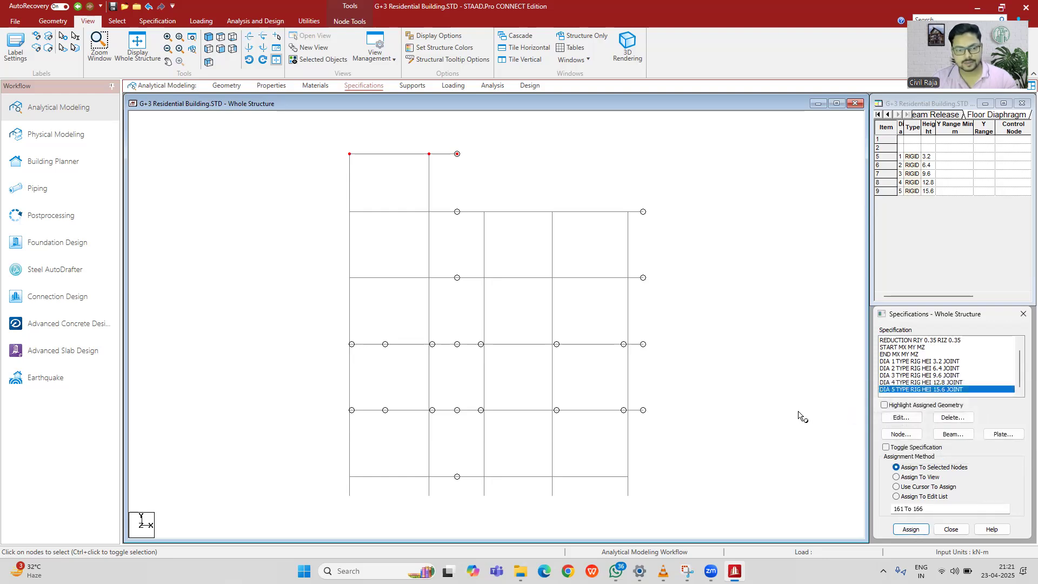
Step: Check the node assignments of all five rigid diaphragms with the model in isometric view
left_click(208, 37)
left_click(913, 382)
left_click(917, 389)
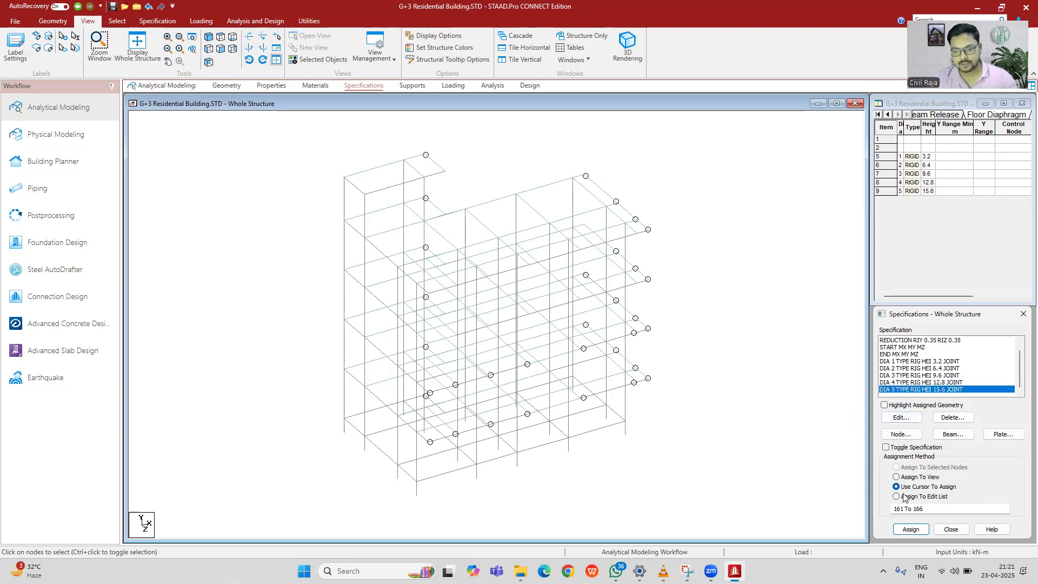
left_click(910, 383)
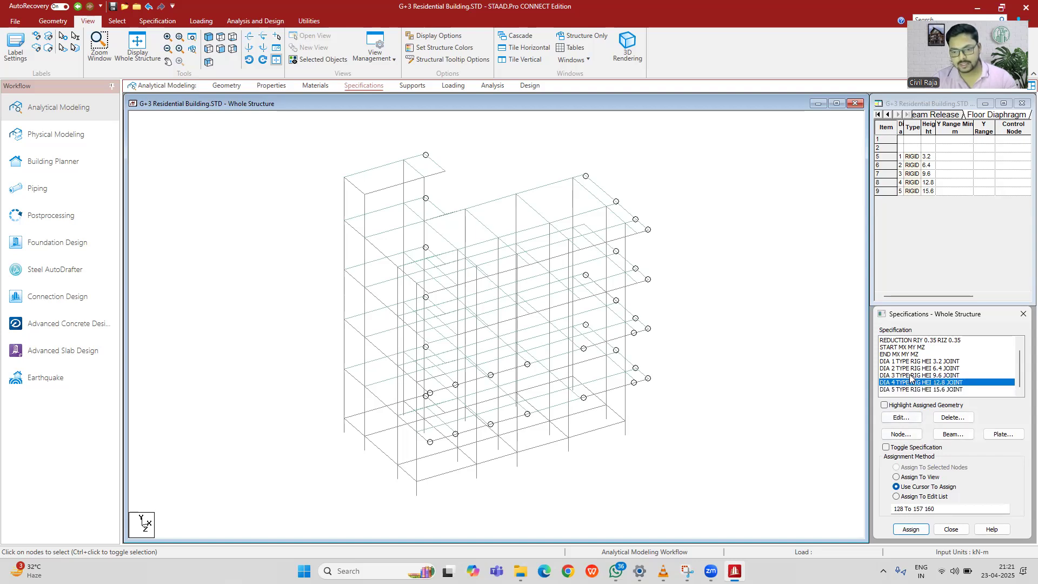
left_click(910, 375)
left_click(909, 368)
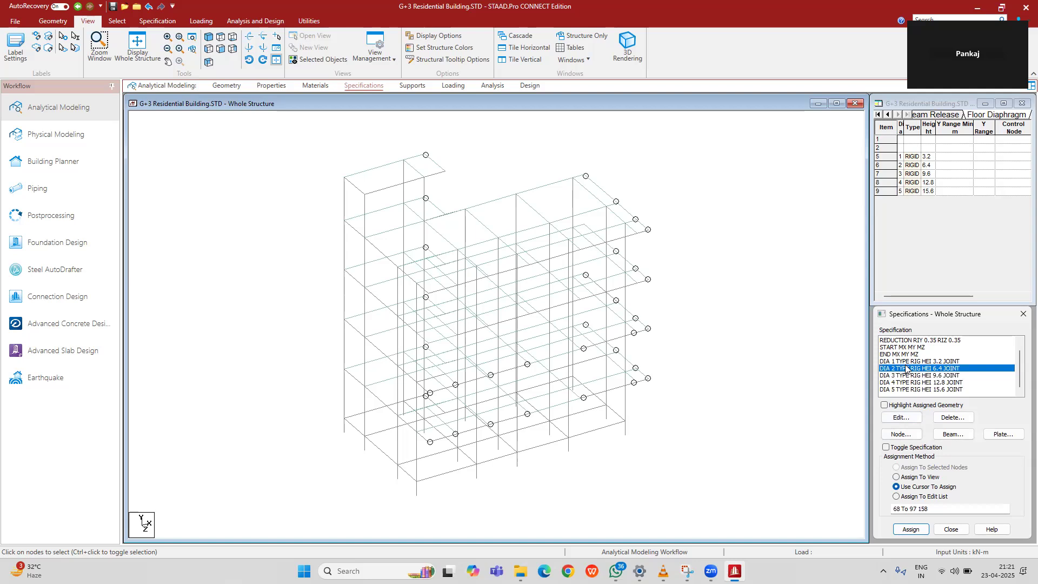
left_click(906, 362)
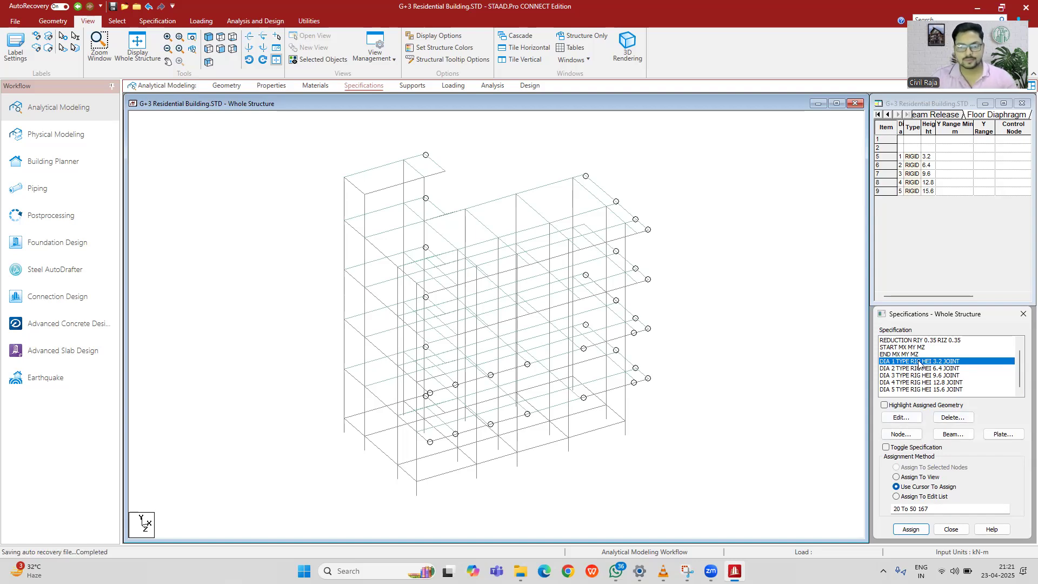
Step: Create a fixed support definition and select it for assignment
left_click(412, 85)
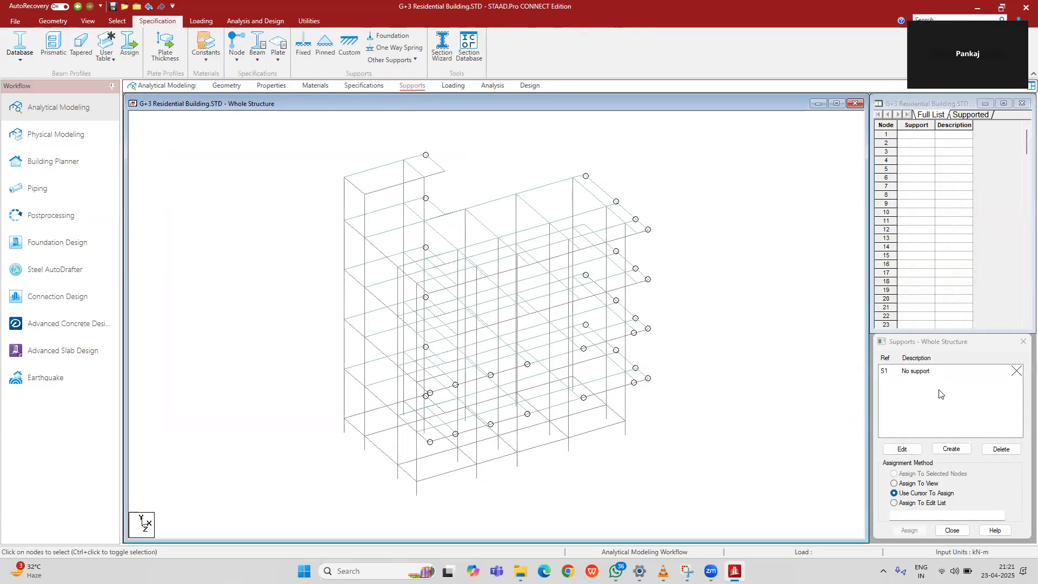
left_click(950, 448)
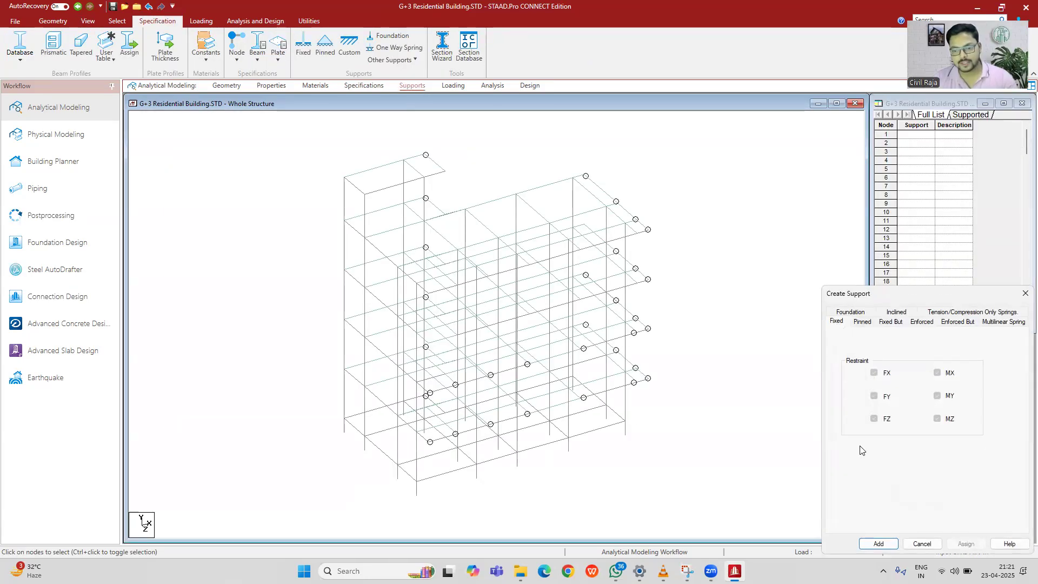
left_click(877, 544)
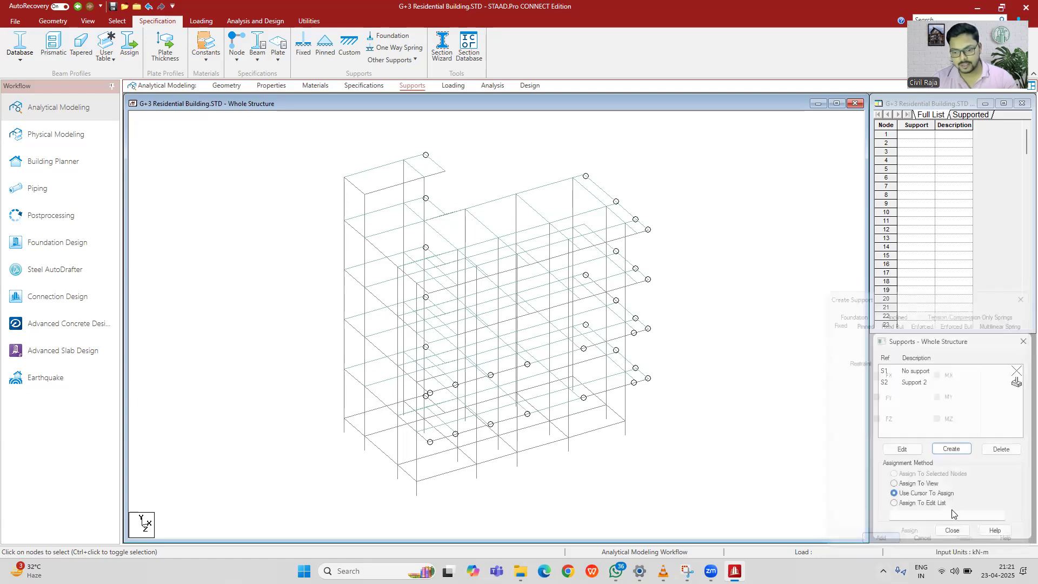
left_click(929, 382)
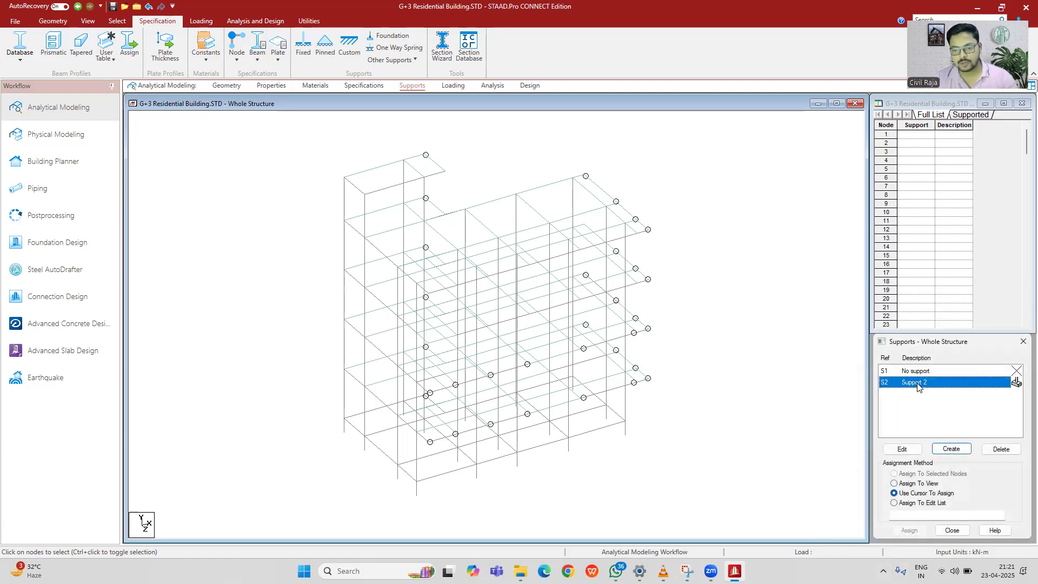
Step: Assign the fixed support, Support 2, to all column base nodes
left_click(114, 23)
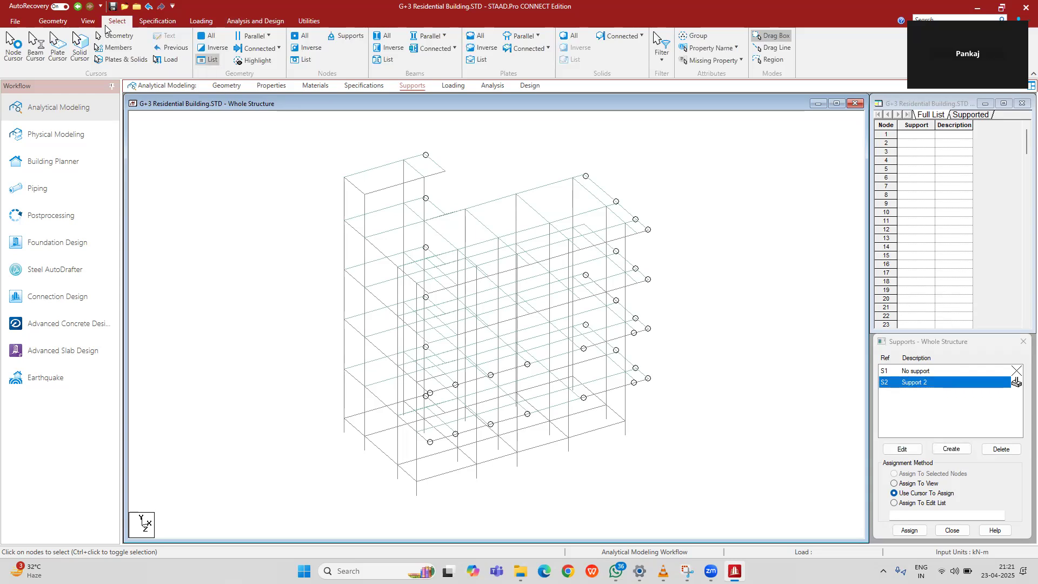
left_click(88, 22)
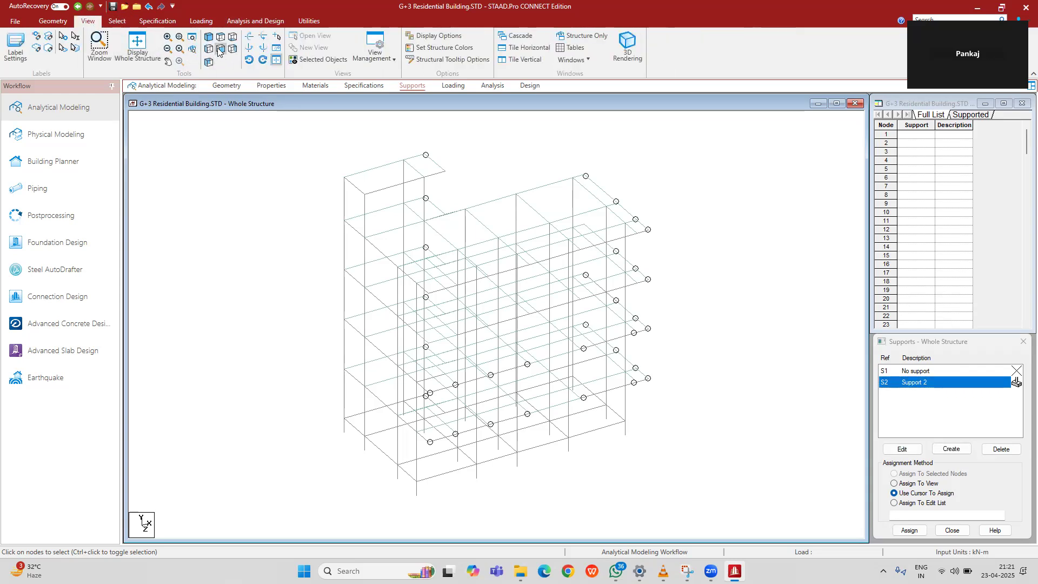
left_click(220, 49)
left_click_drag(322, 492, 636, 520)
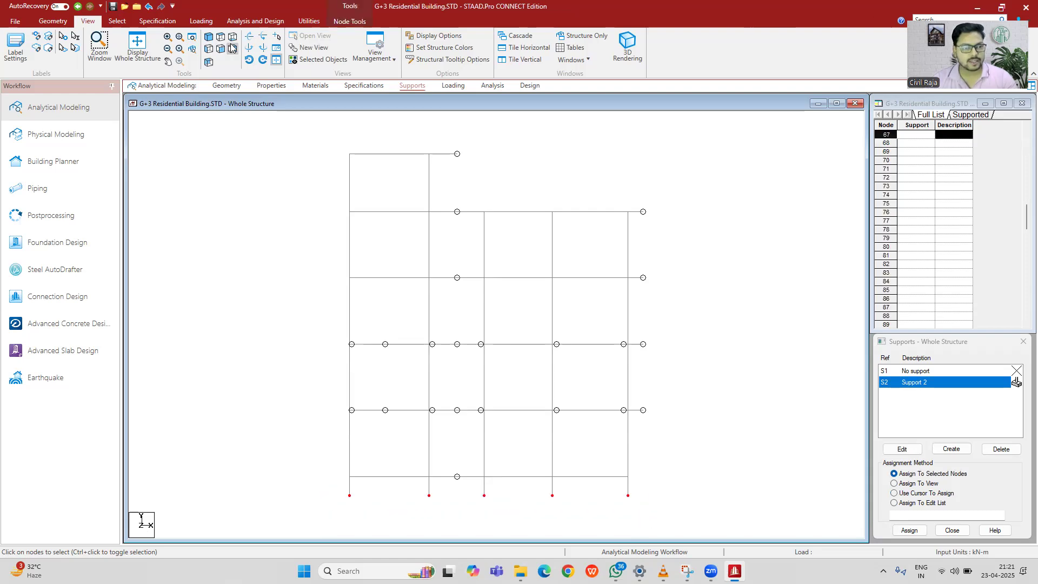
left_click(209, 37)
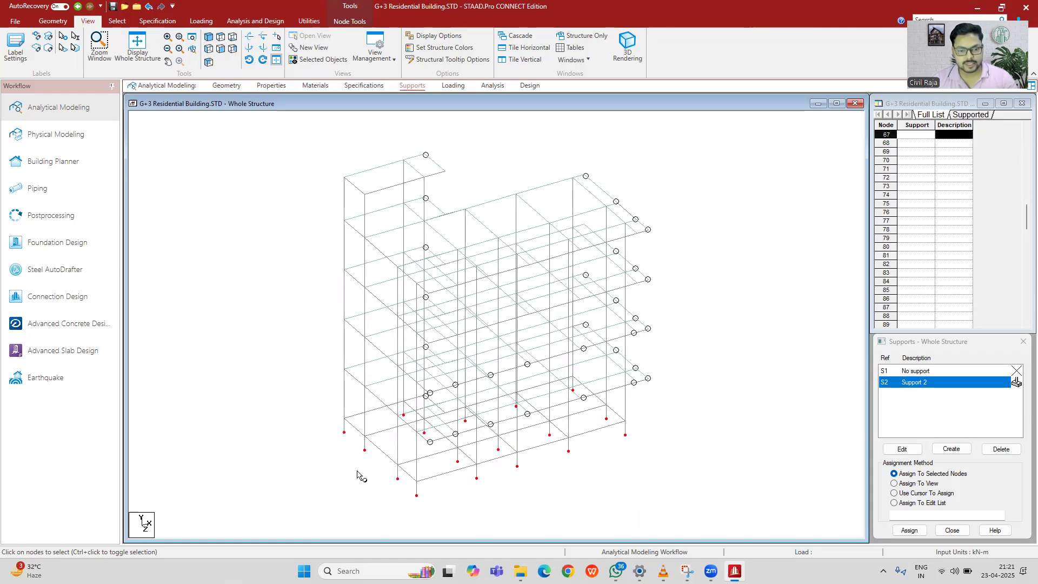
left_click(913, 531)
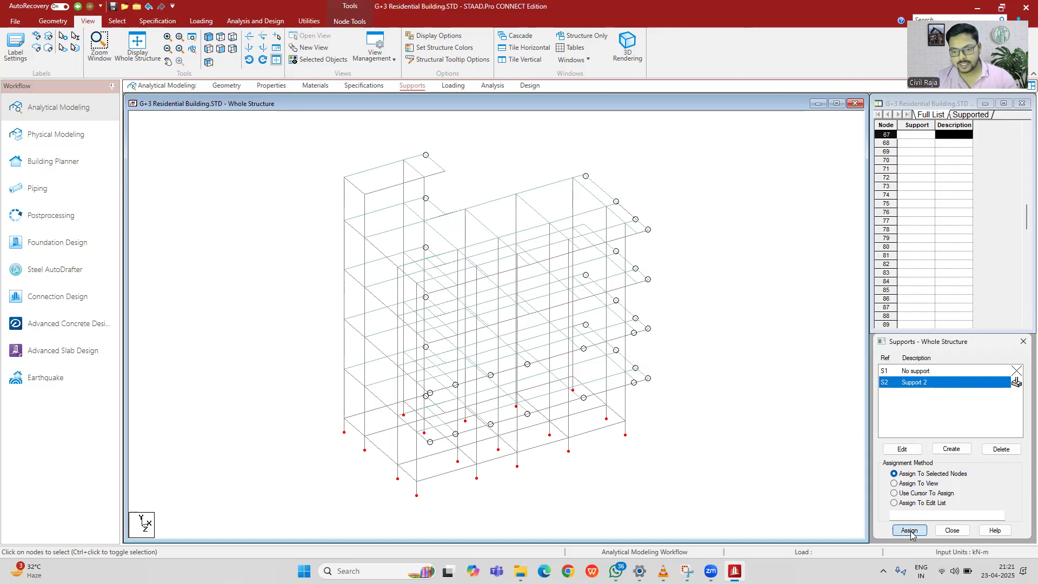
left_click(958, 468)
left_click(793, 339)
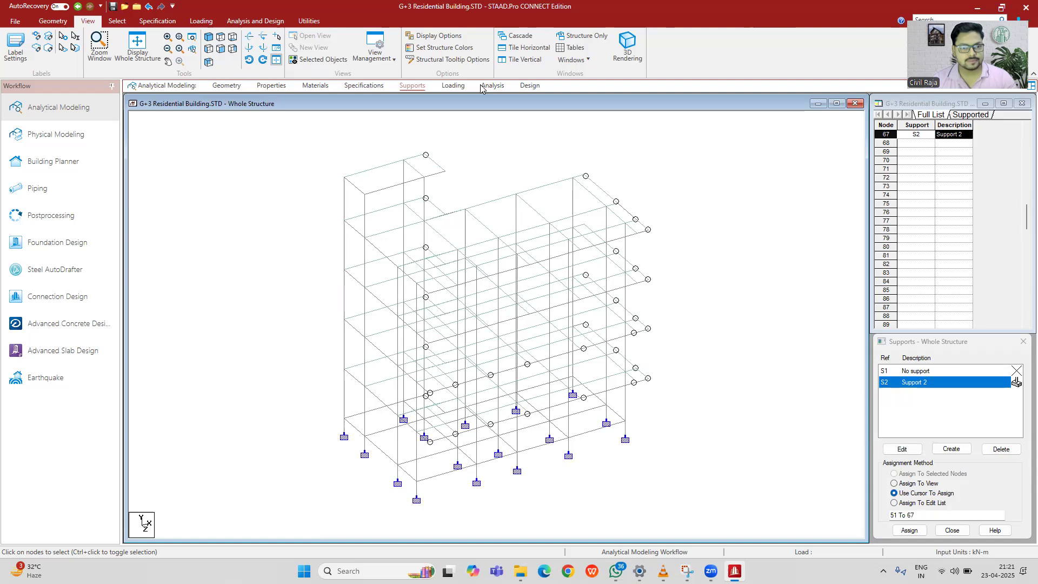
Step: Add the first wind type definition with the comment WINDWARD X and the code IS 875 (Part 3):2015
left_click(453, 86)
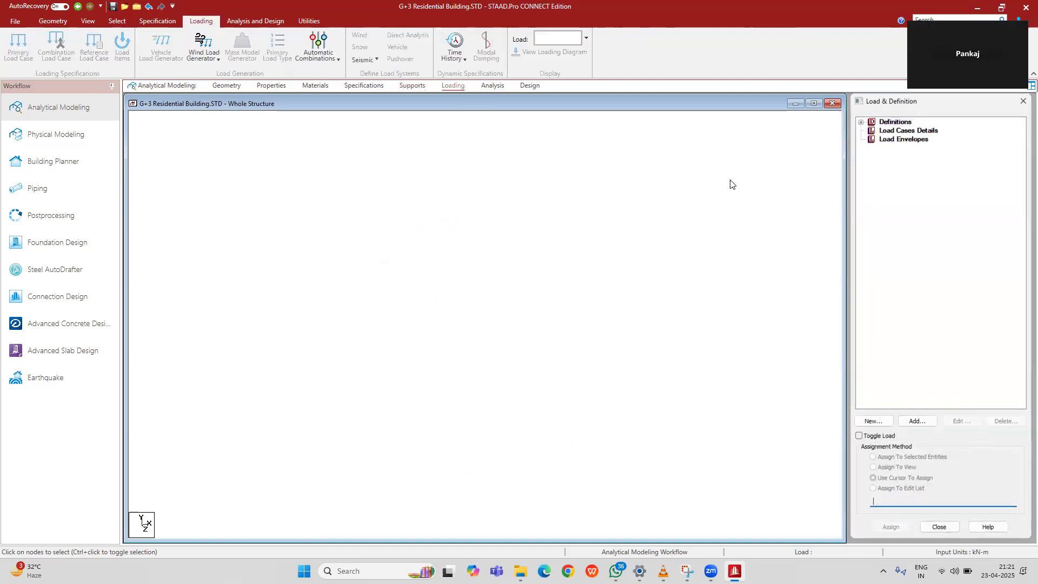
left_click(860, 123)
left_click(892, 148)
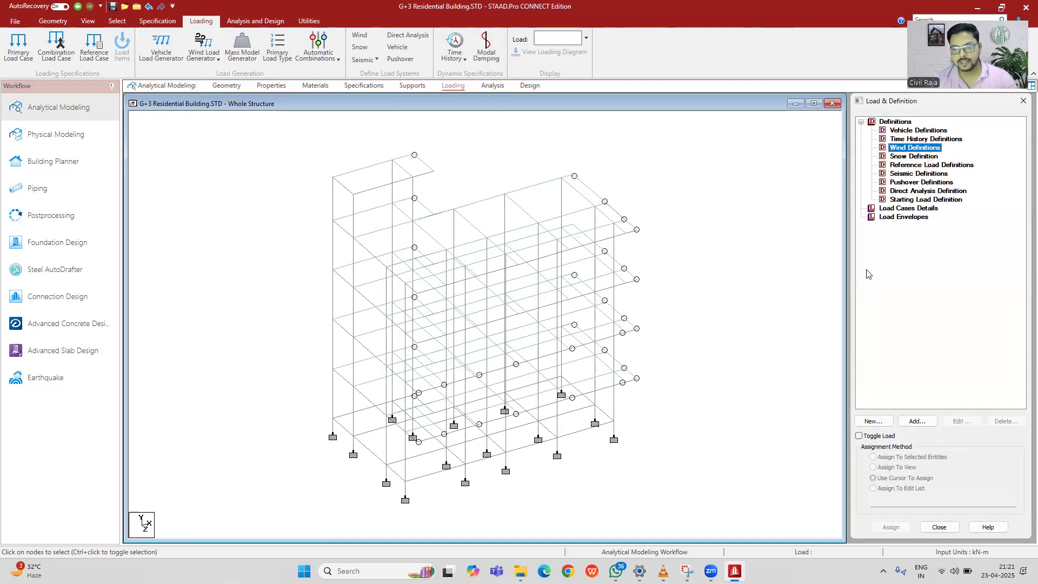
left_click(917, 421)
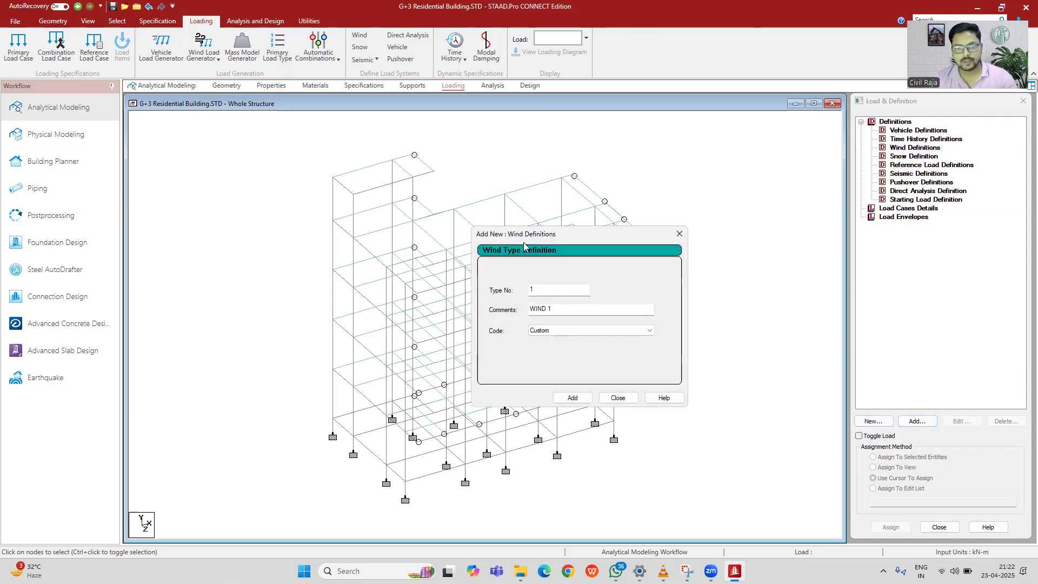
left_click_drag(553, 310, 427, 313)
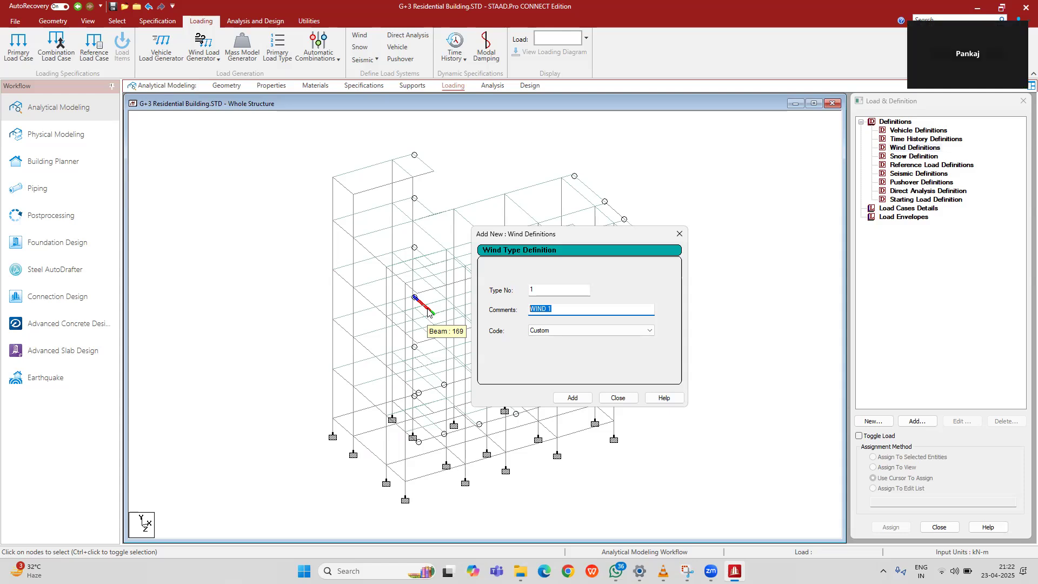
type("WARD")
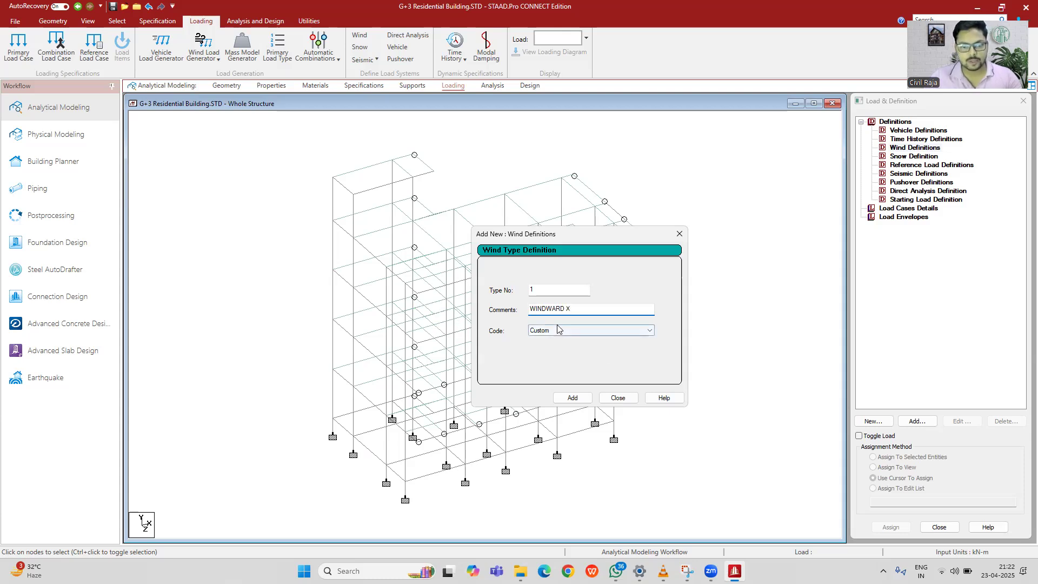
left_click(582, 331)
left_click(574, 382)
left_click(572, 397)
Step: Add a second wind type with the comment SIDEWARD X, using the code IS 875 (Part 3):2015
left_click_drag(563, 310, 490, 309)
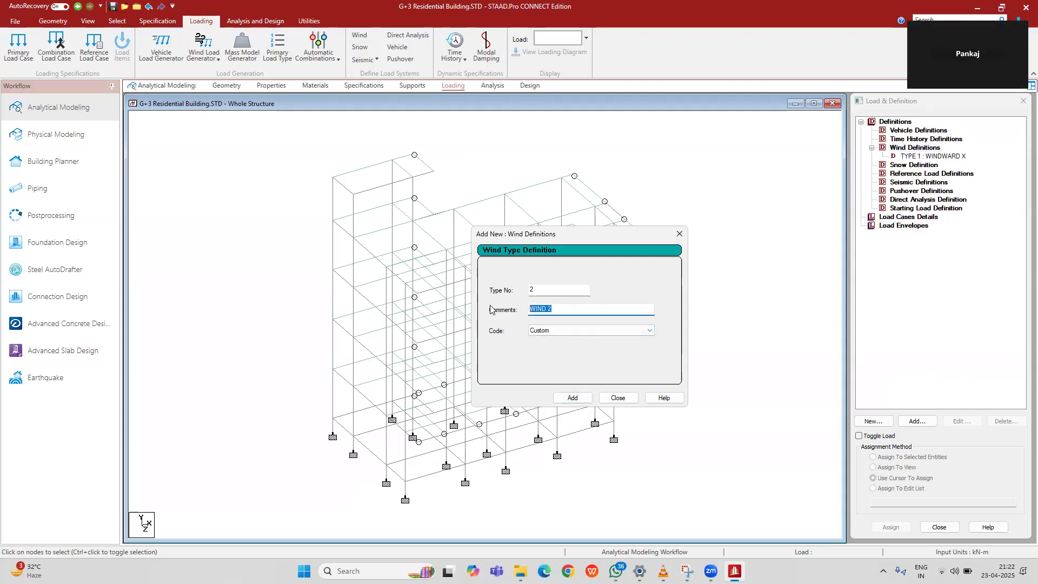
type("SIDEWAR")
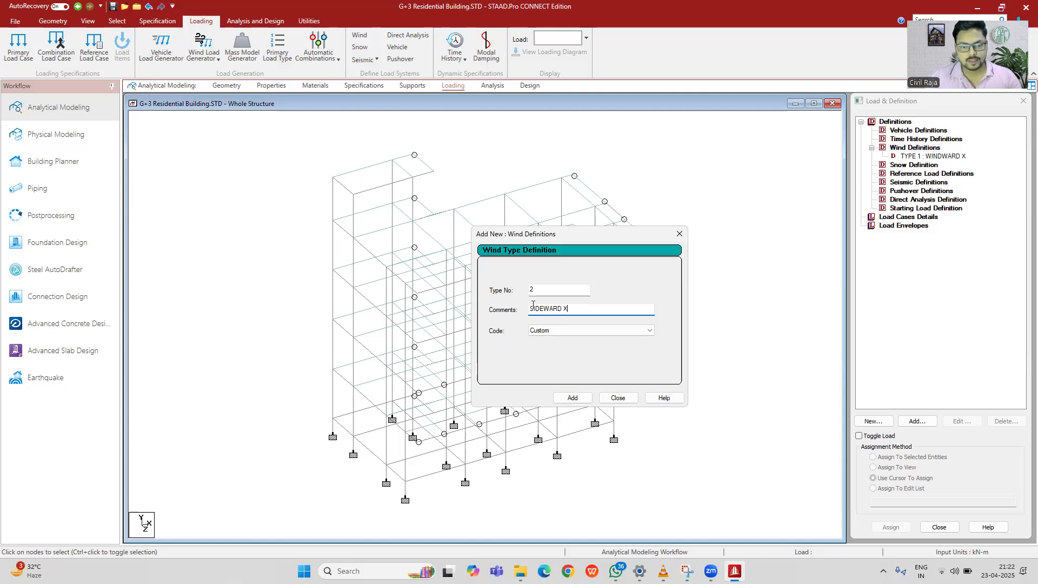
left_click(557, 330)
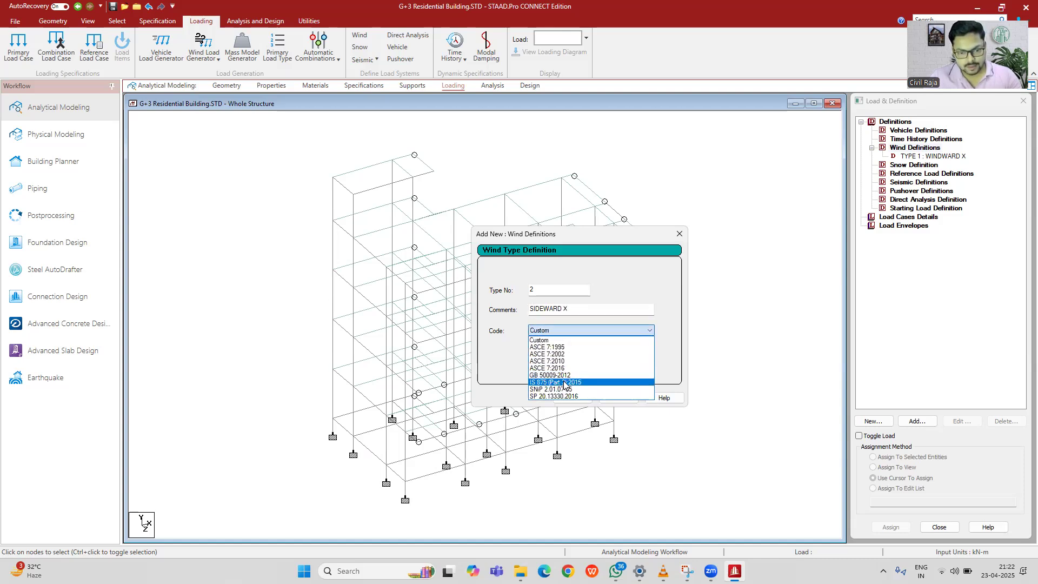
left_click(564, 382)
left_click(572, 397)
Step: Add a third wind type with the comment LEEWARD, using the code IS 875 (Part 3):2015
left_click_drag(557, 310, 463, 311)
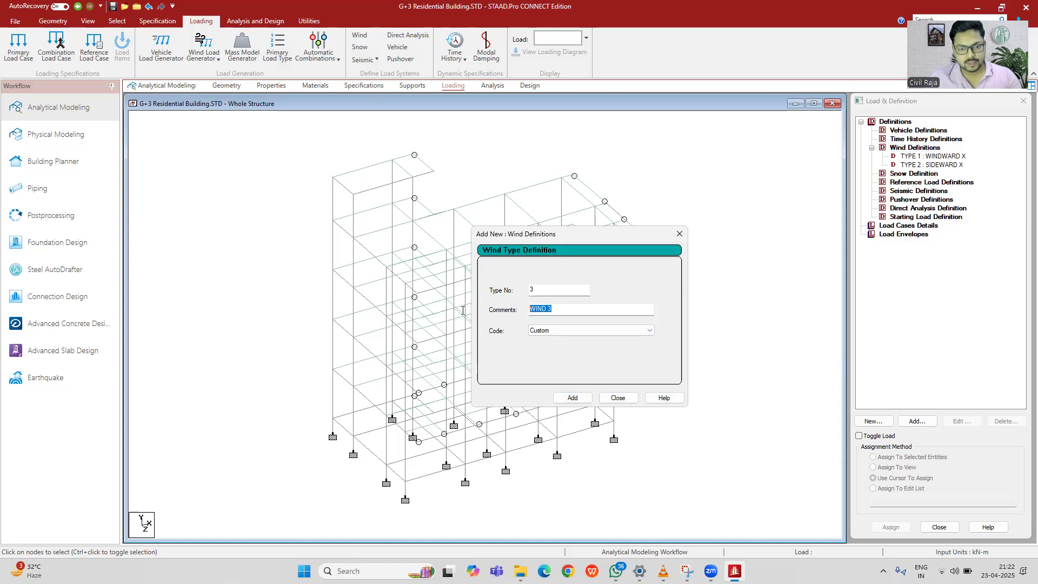
type("LEE")
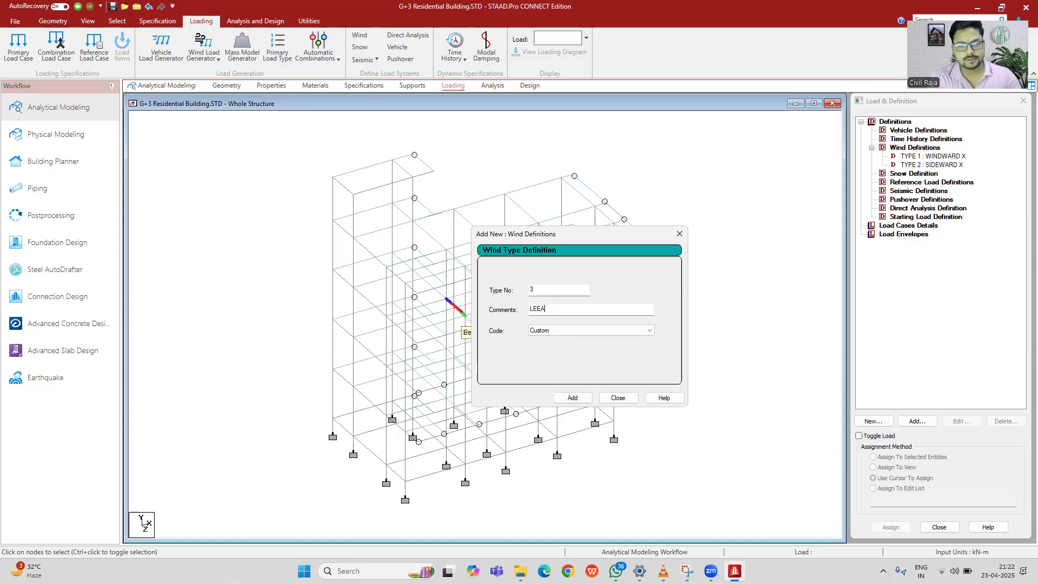
type("WARD")
left_click(562, 330)
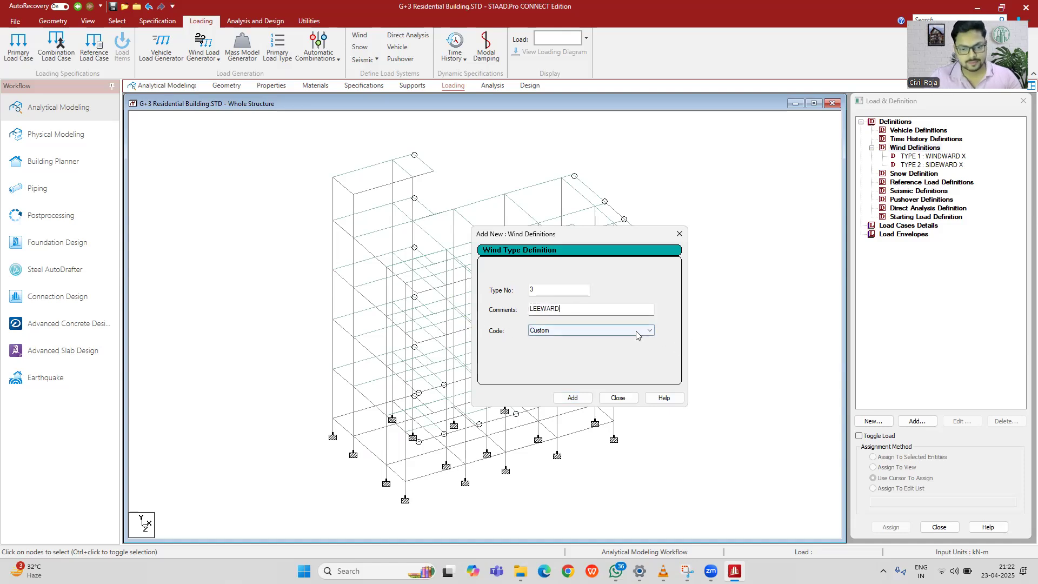
left_click(571, 383)
left_click(573, 398)
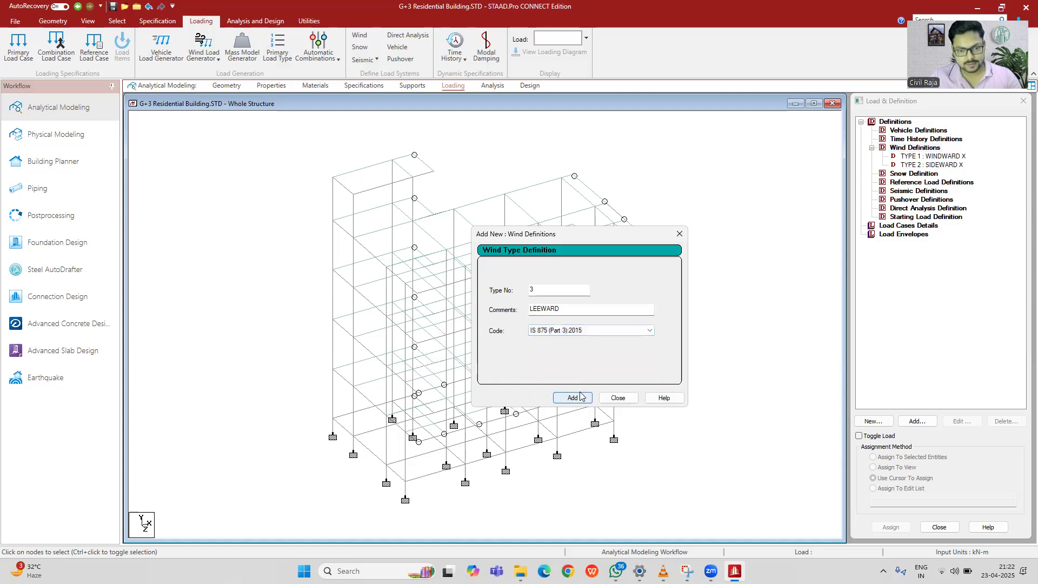
Step: Add a fourth wind type with the comment WINDWARD Z, using the code IS 875 (Part 3):2015
left_click_drag(557, 310, 513, 313)
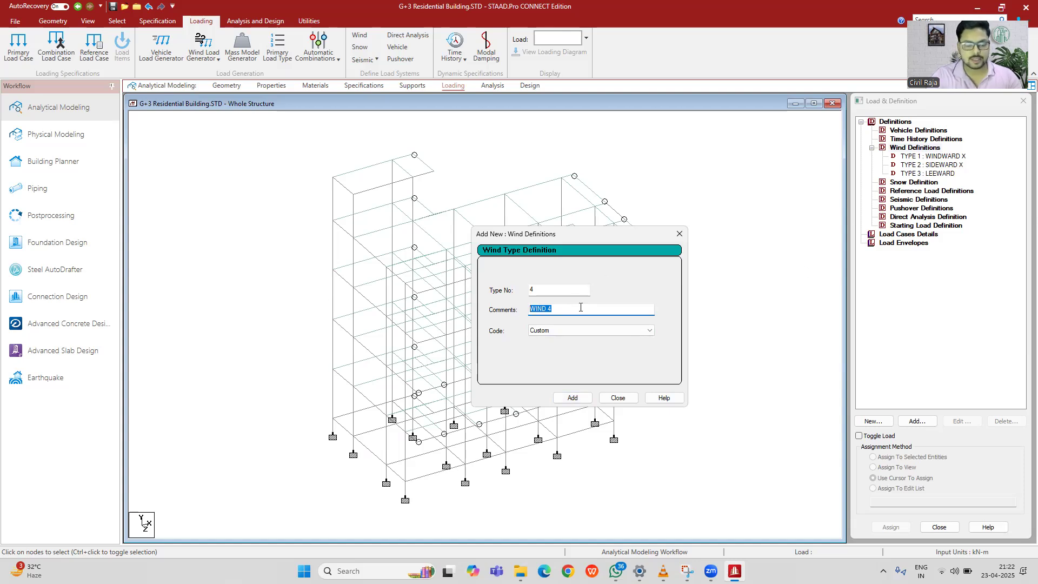
type("WI")
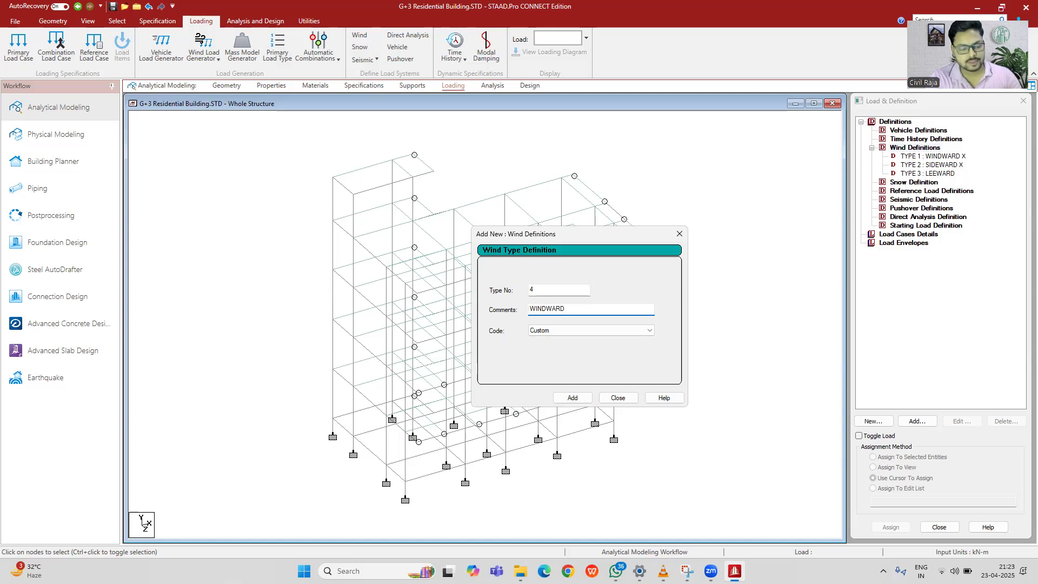
left_click(588, 334)
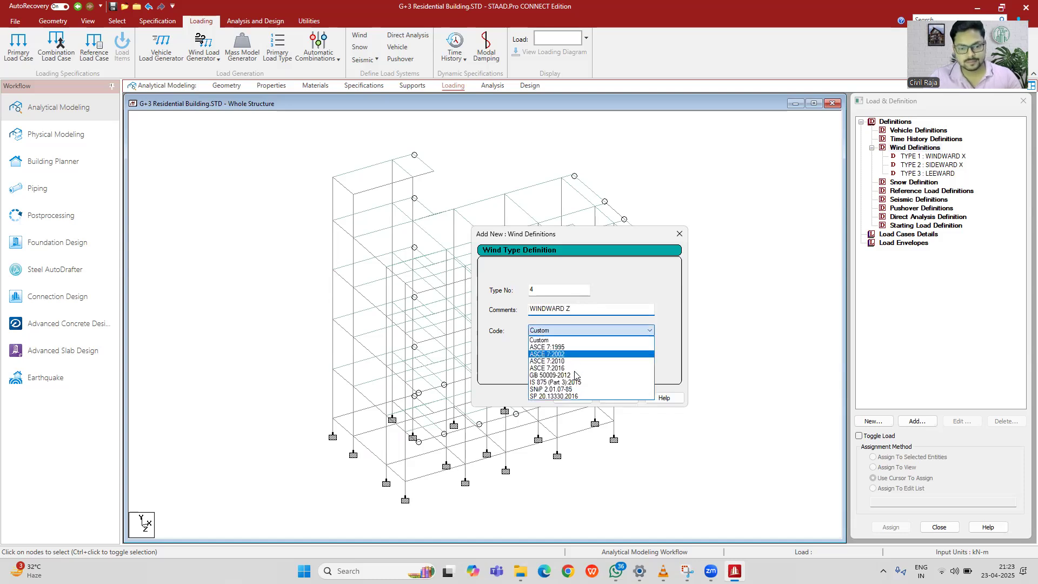
left_click(592, 382)
left_click(572, 397)
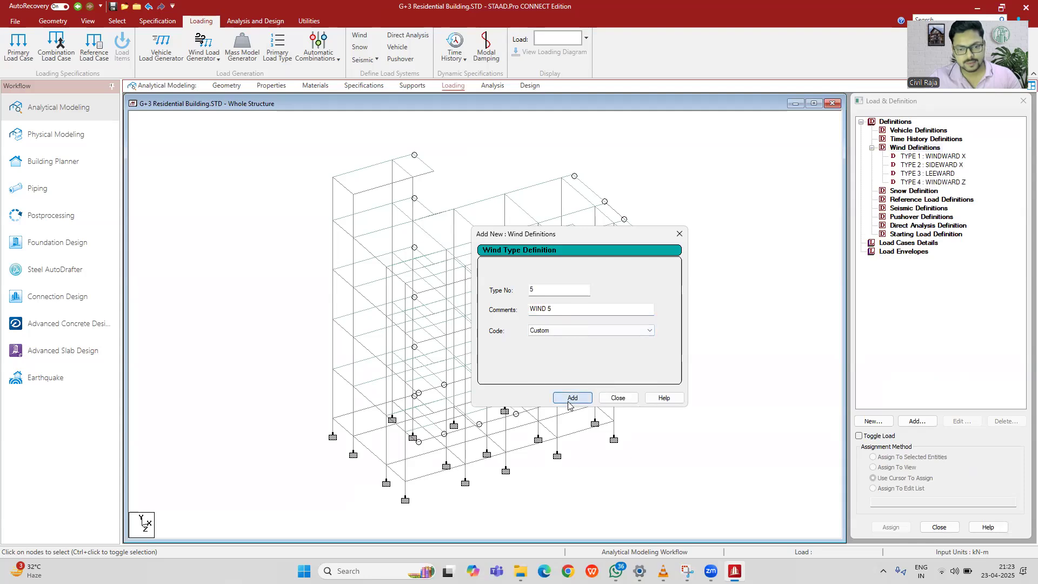
Step: Add a fifth wind type definition with the comment SIDEWARD Z, choosing its wind code
type("S")
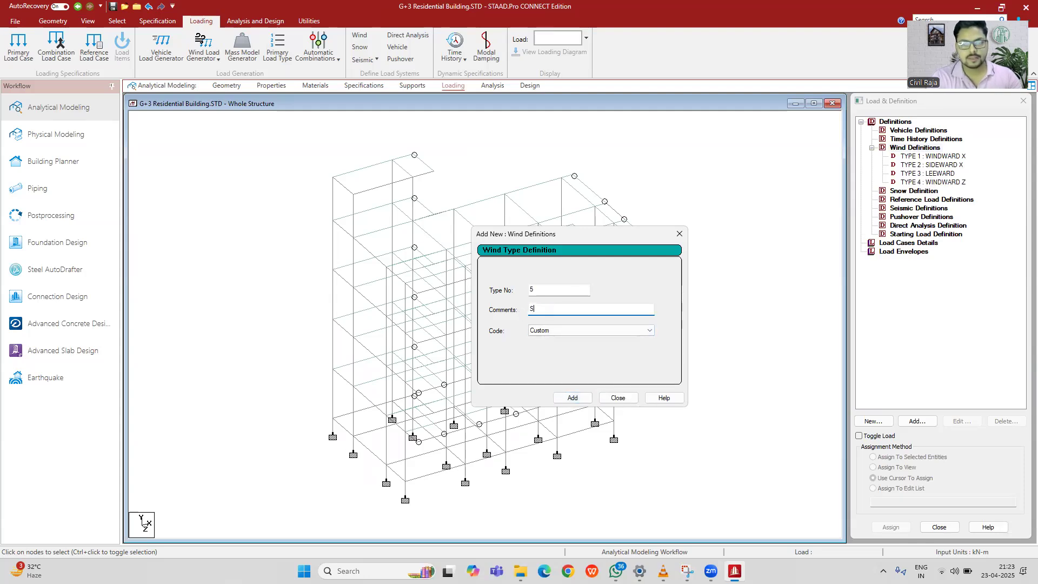
type("IDEWARD Z")
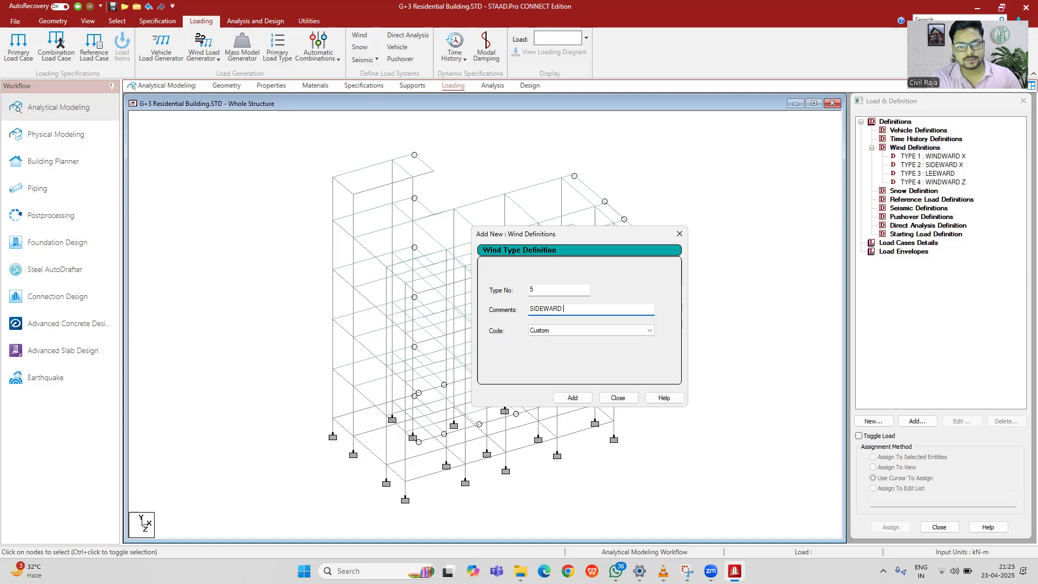
left_click(602, 331)
left_click(574, 395)
left_click(578, 397)
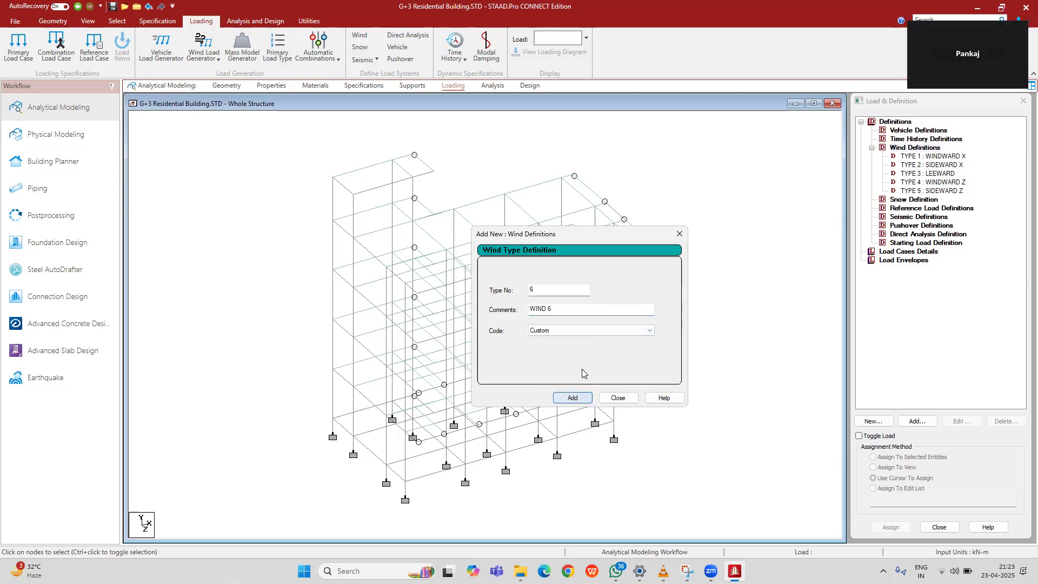
Step: Add a sixth wind type with the comment LEEWARD Z and code IS 875 (Part 3):2015, and finish adding wind definitions
type("LEEWARD")
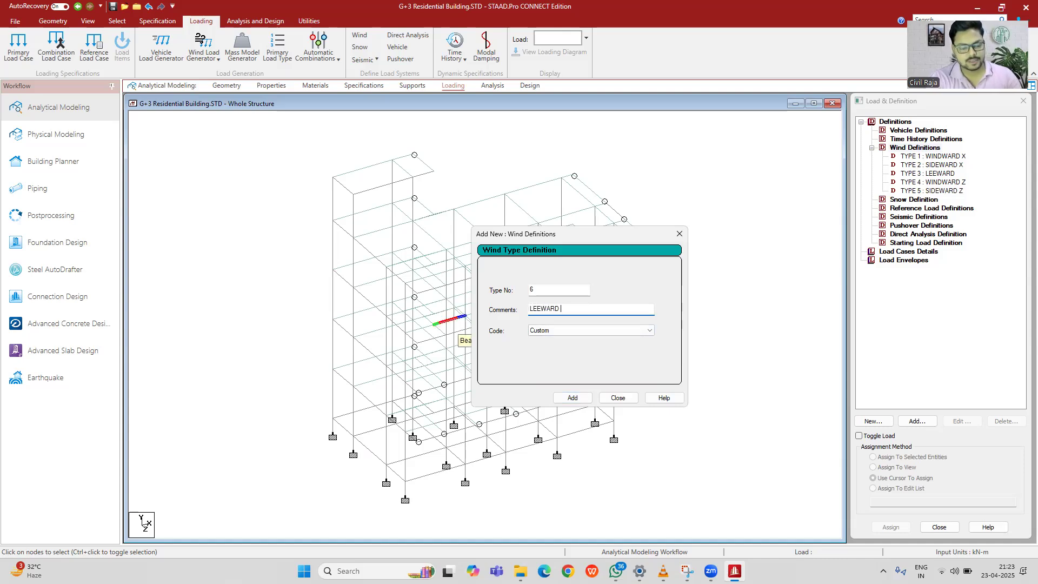
type(" Z")
left_click(551, 330)
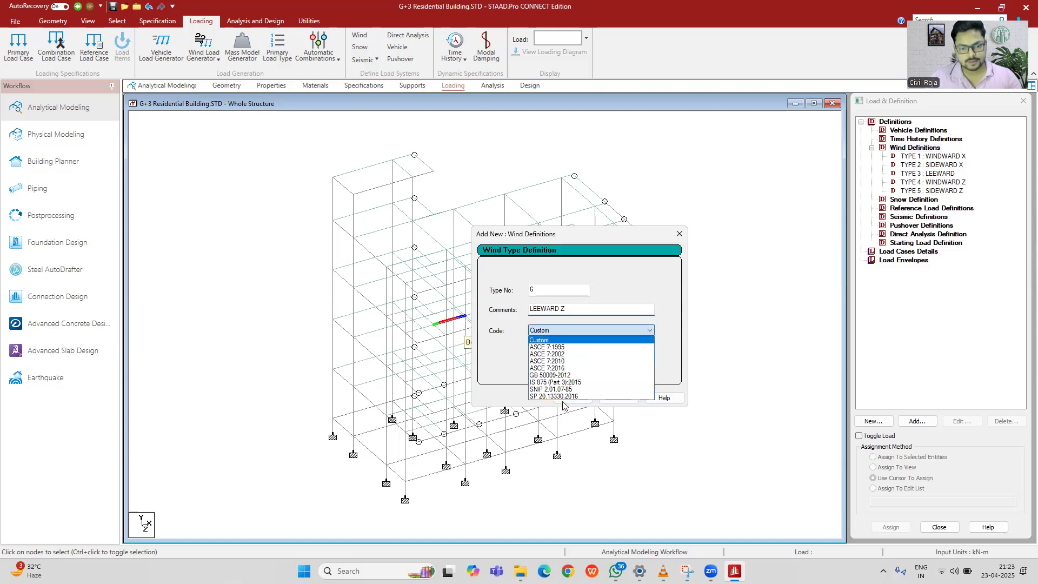
left_click(585, 382)
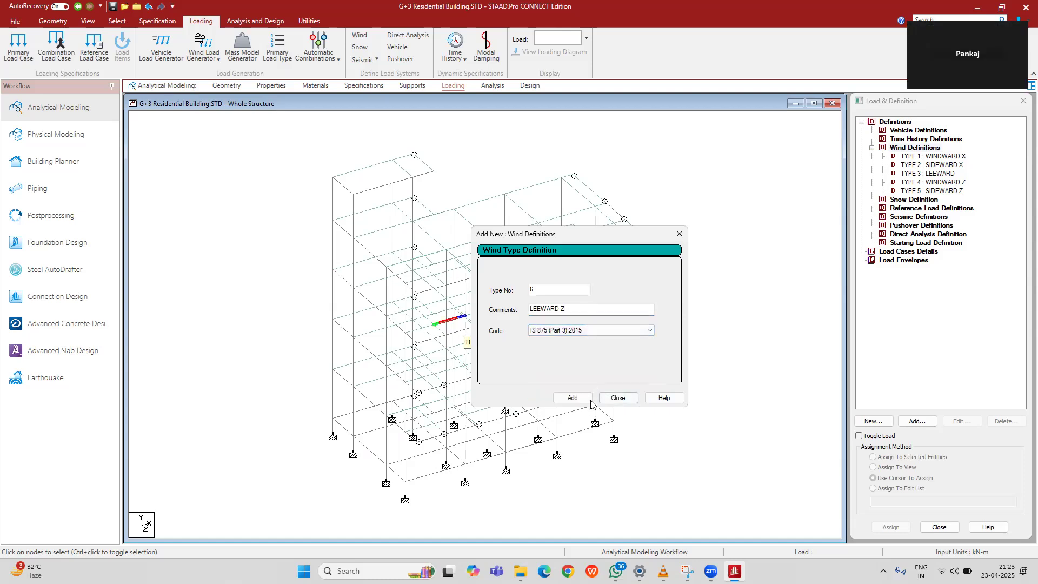
left_click(573, 398)
left_click(618, 398)
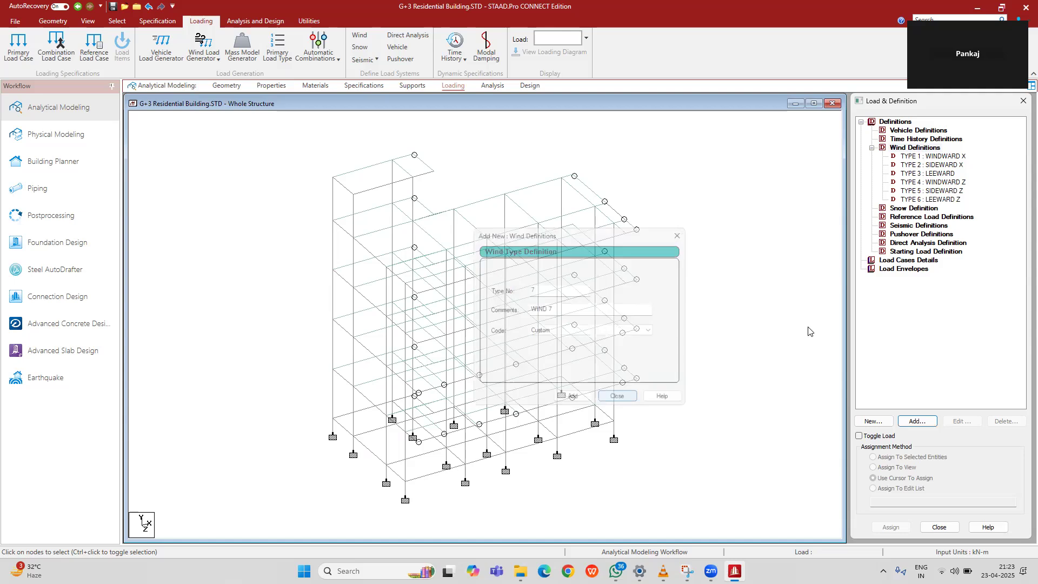
Step: Change the comment of wind type 3 to LEEWARD X and recheck its definition
left_click(937, 174)
double_click(937, 174)
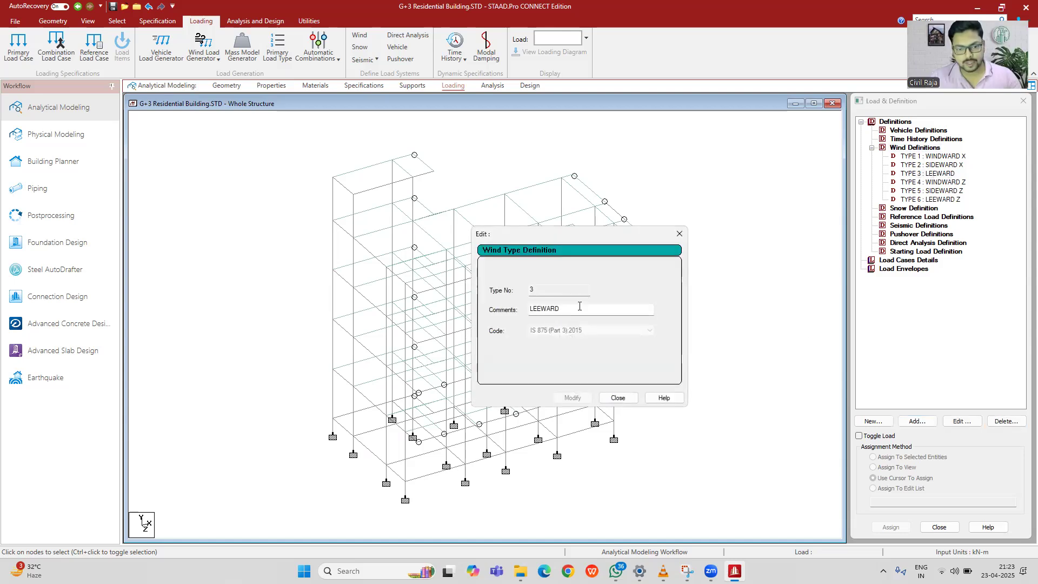
type("X")
left_click(572, 398)
left_click(618, 397)
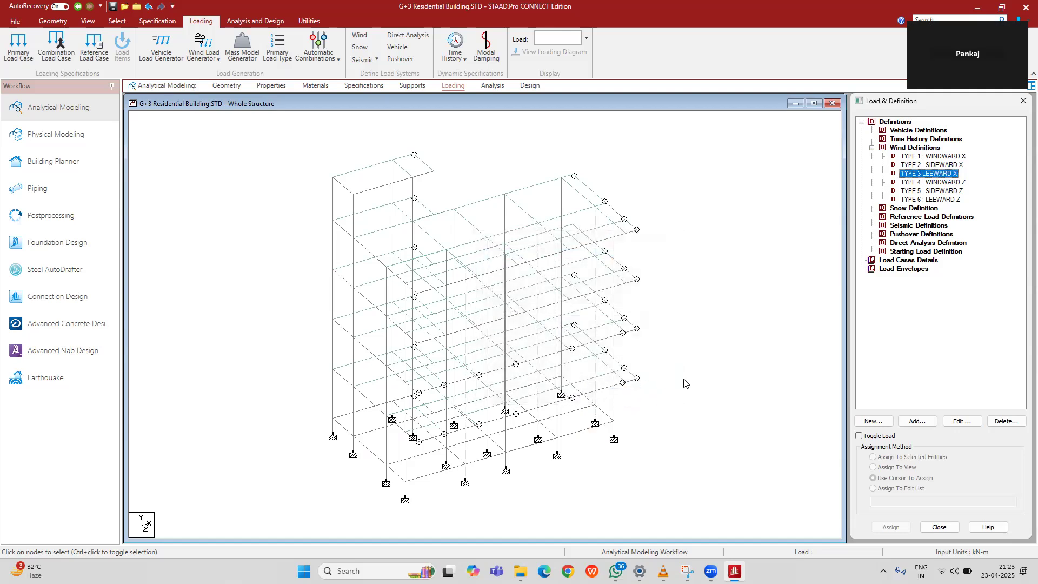
double_click(938, 173)
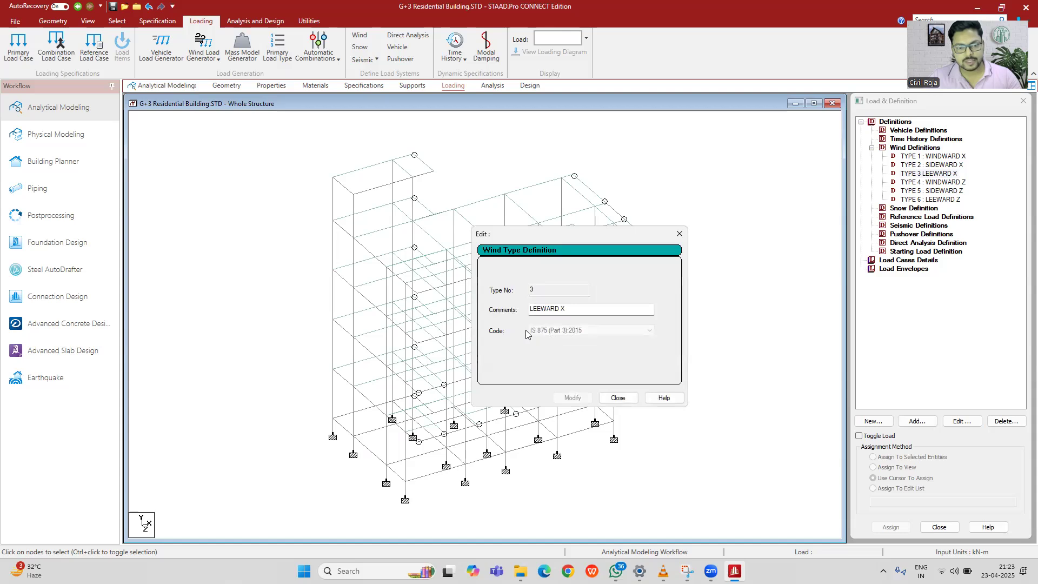
left_click(617, 398)
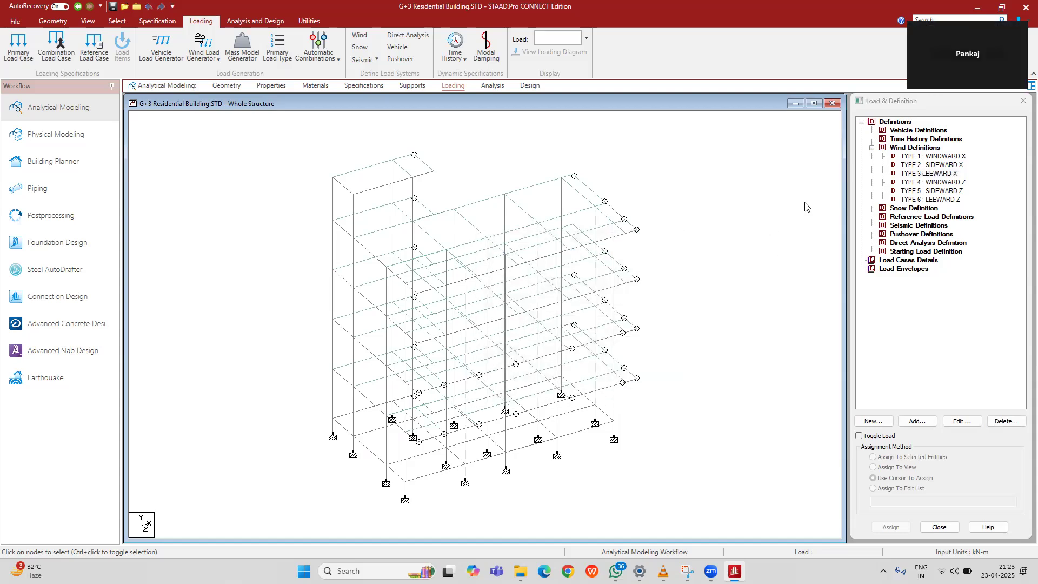
Step: Add a reference load definition of loading type Mass with the title SEISMIC MASS
left_click(895, 219)
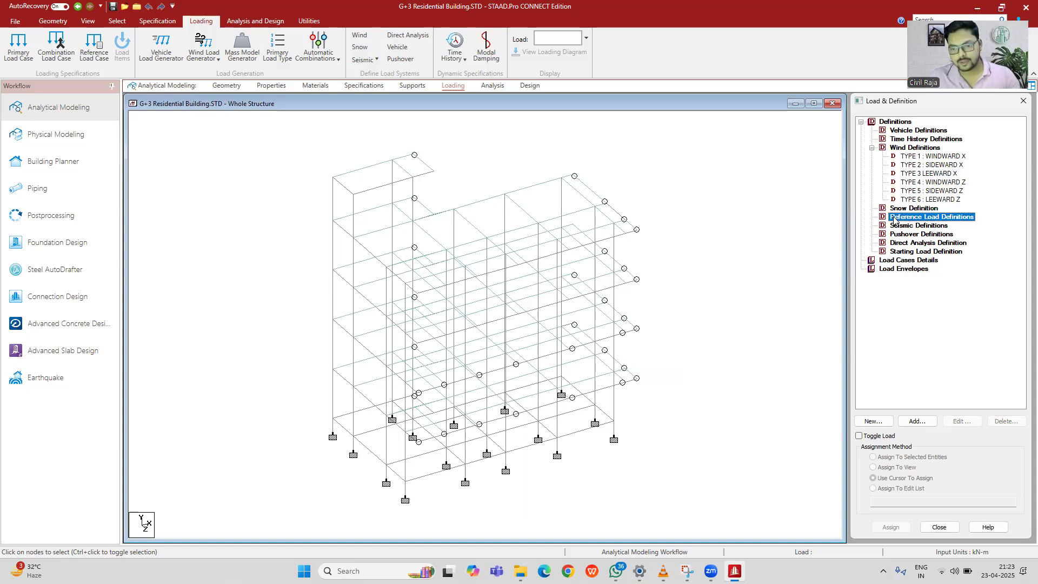
left_click(926, 423)
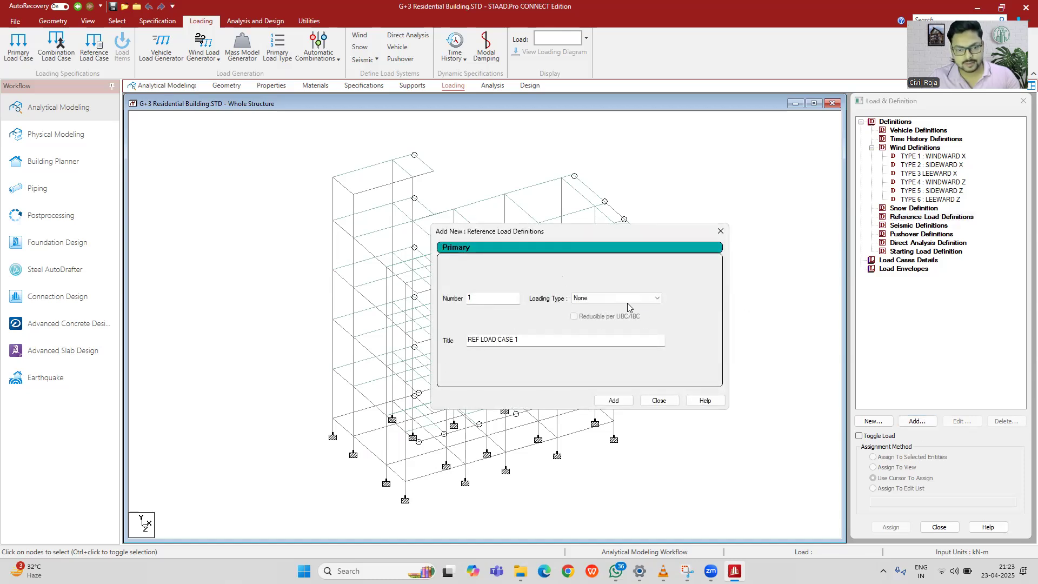
left_click(623, 298)
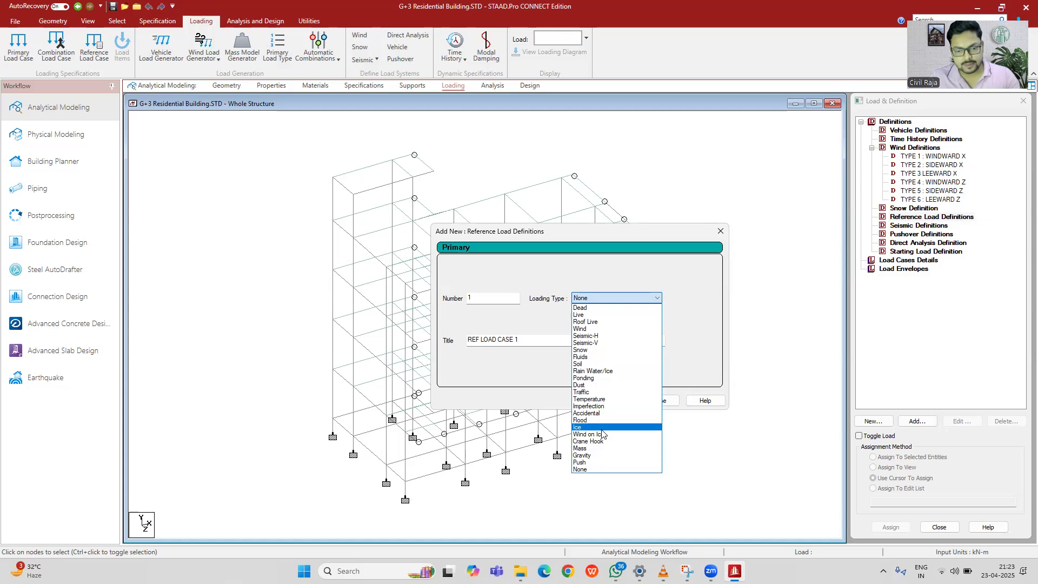
left_click(598, 449)
triple_click(513, 339)
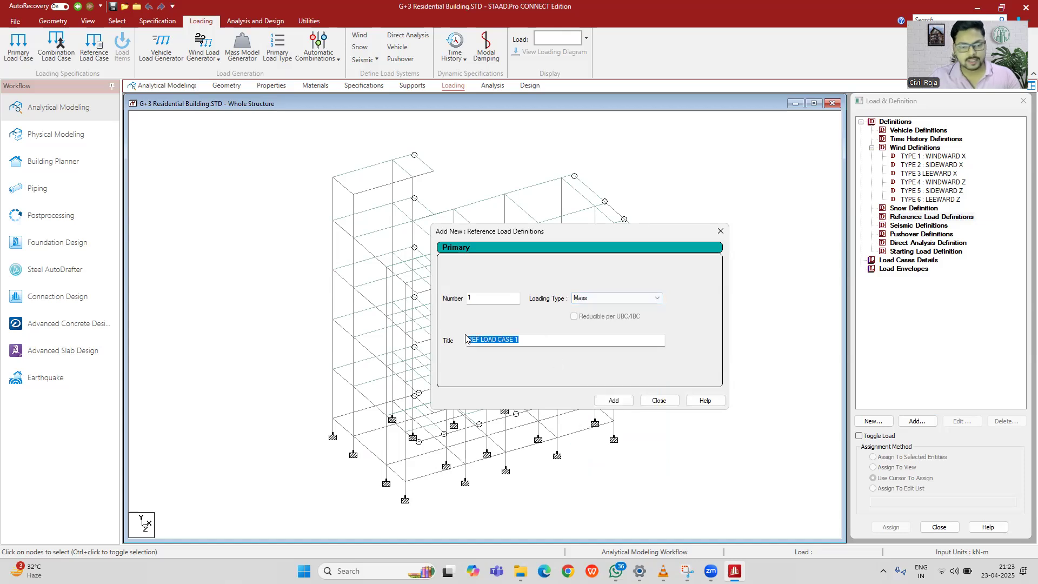
type("SI")
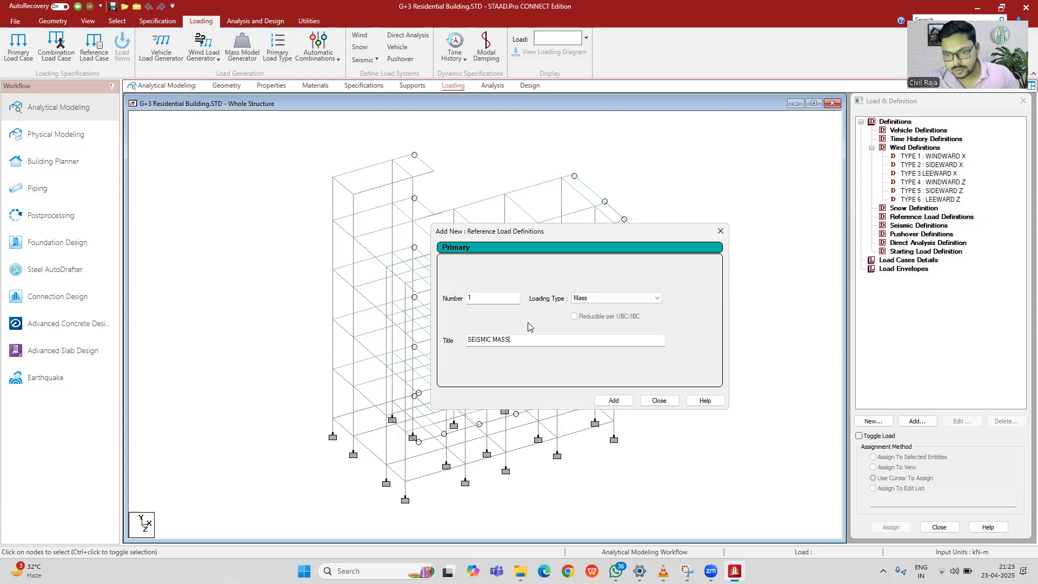
left_click(614, 401)
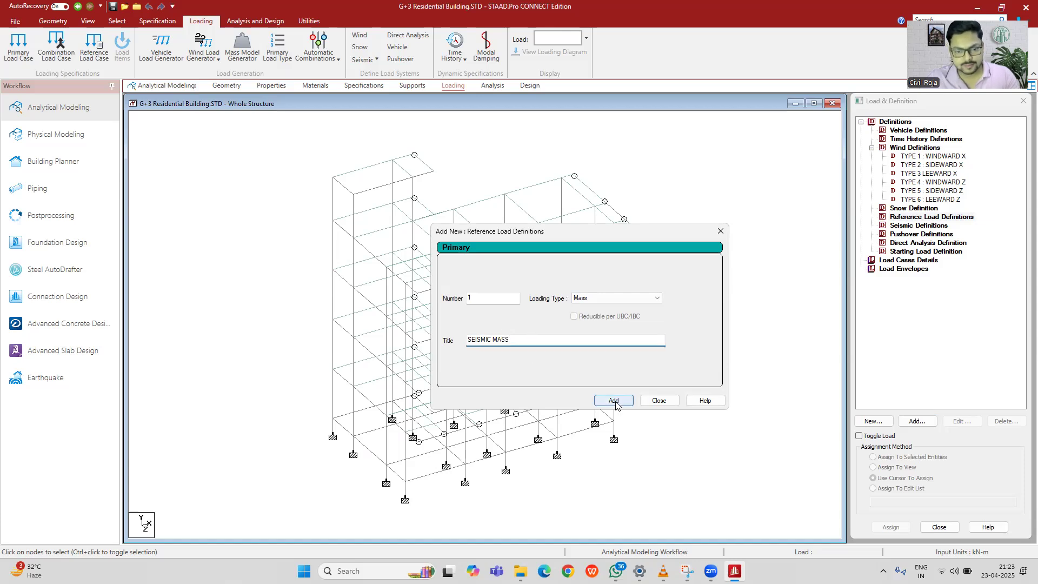
left_click(659, 400)
left_click(925, 234)
left_click(917, 421)
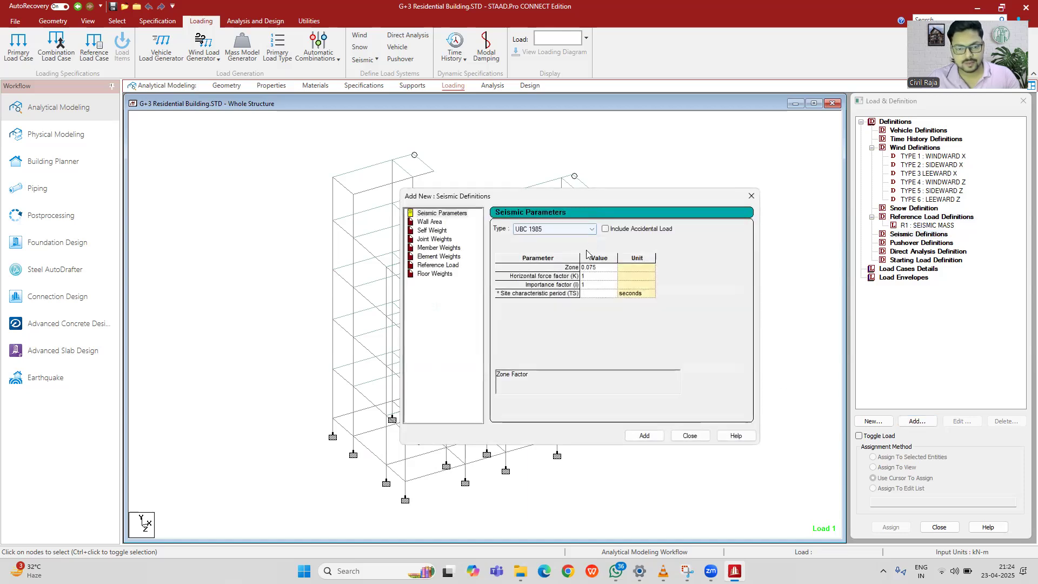
left_click(565, 229)
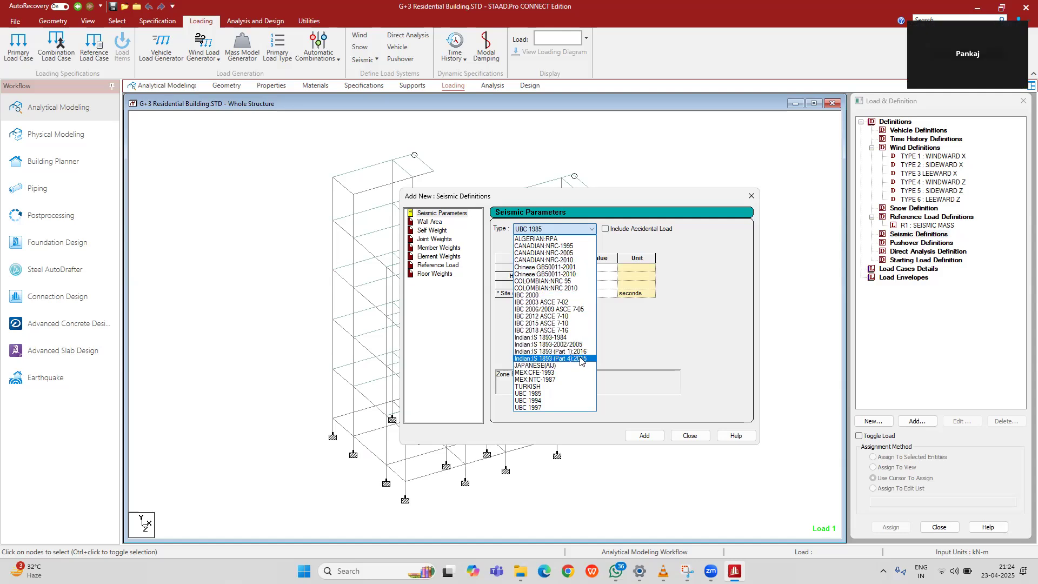
left_click(584, 351)
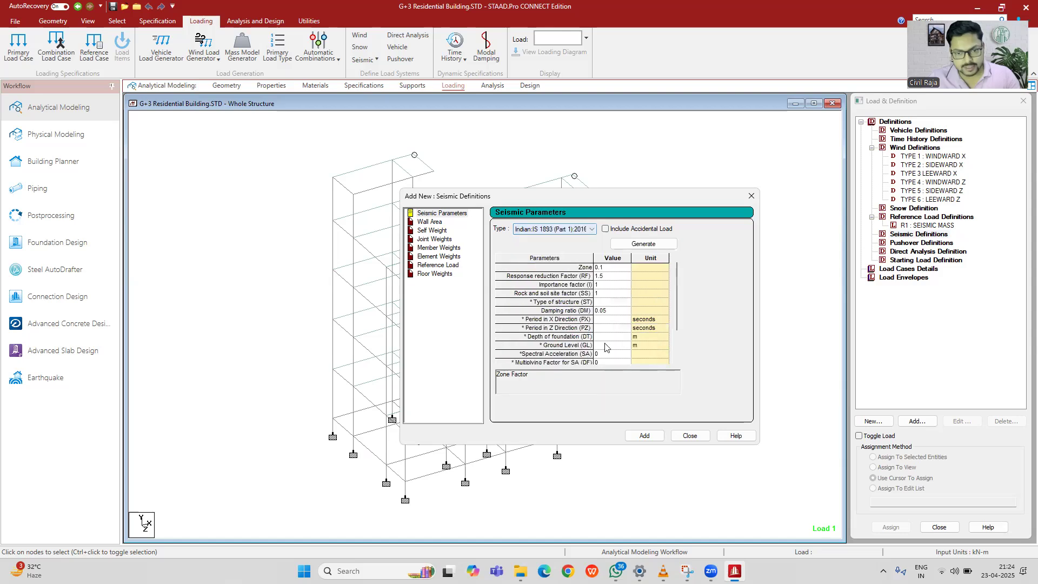
left_click(642, 244)
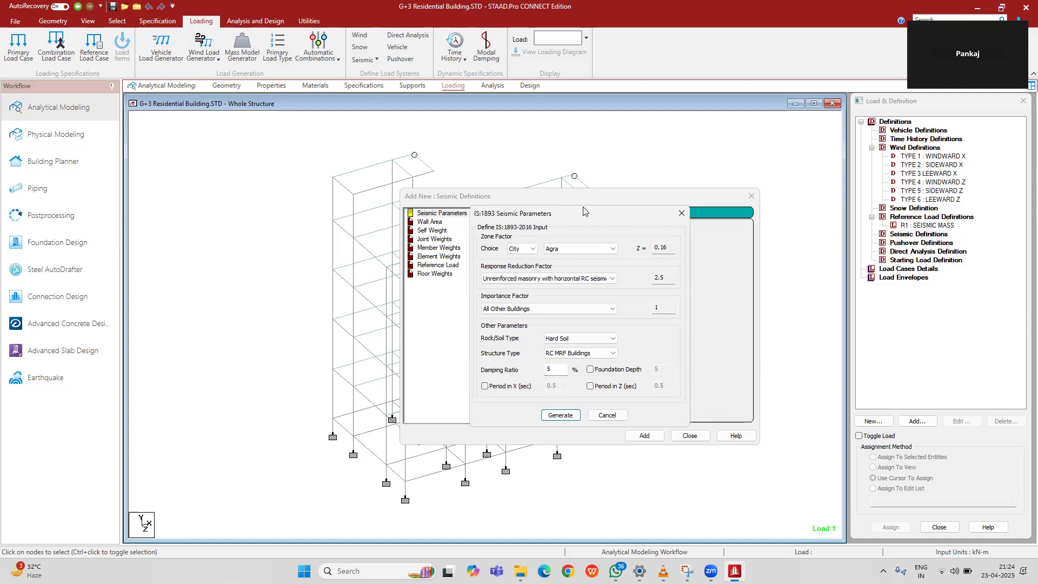
left_click_drag(578, 214, 529, 171)
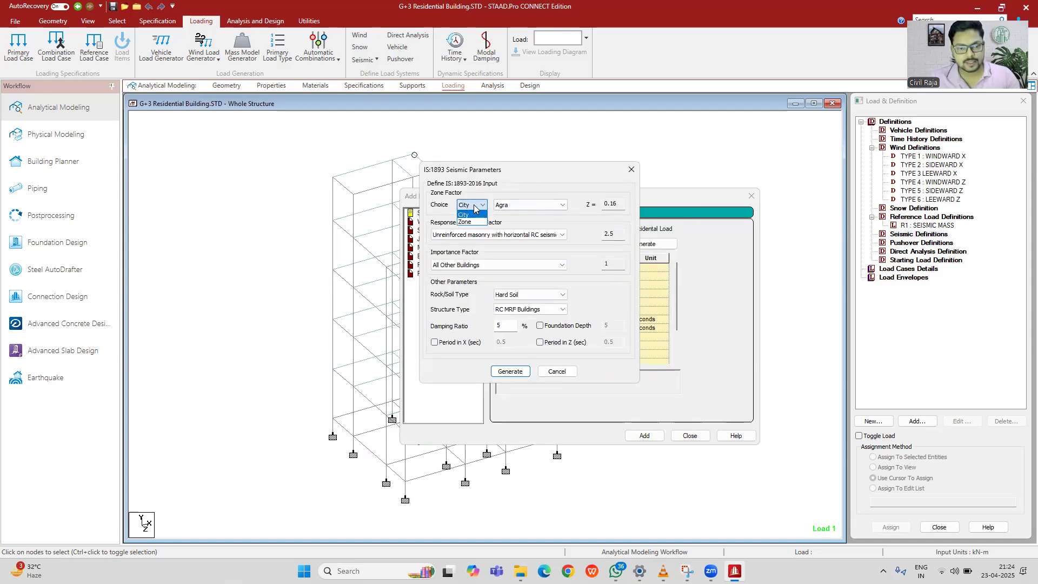
left_click(517, 205)
scroll(508, 312, "down", 15)
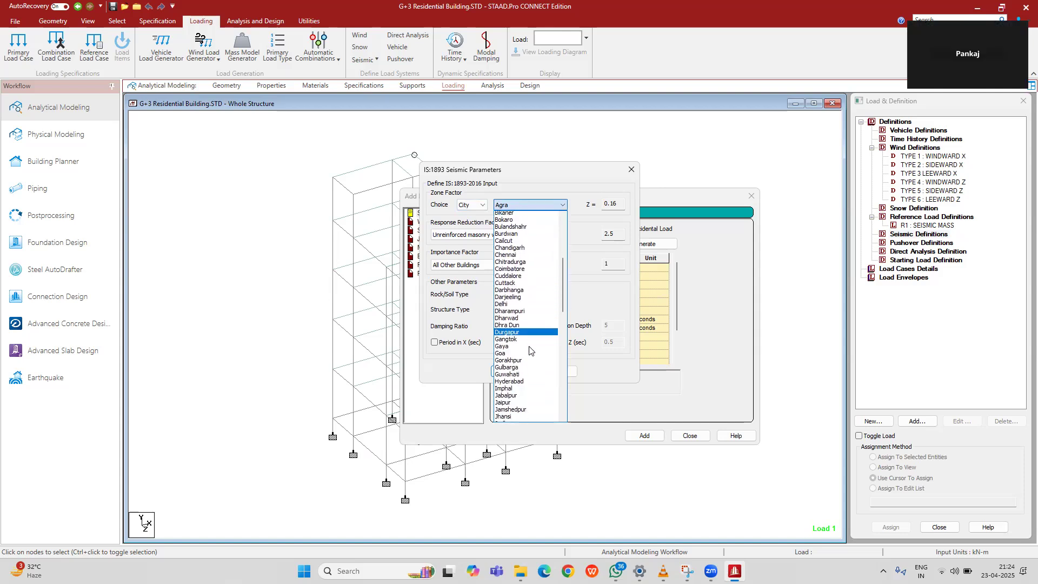
scroll(529, 350, "down", 4)
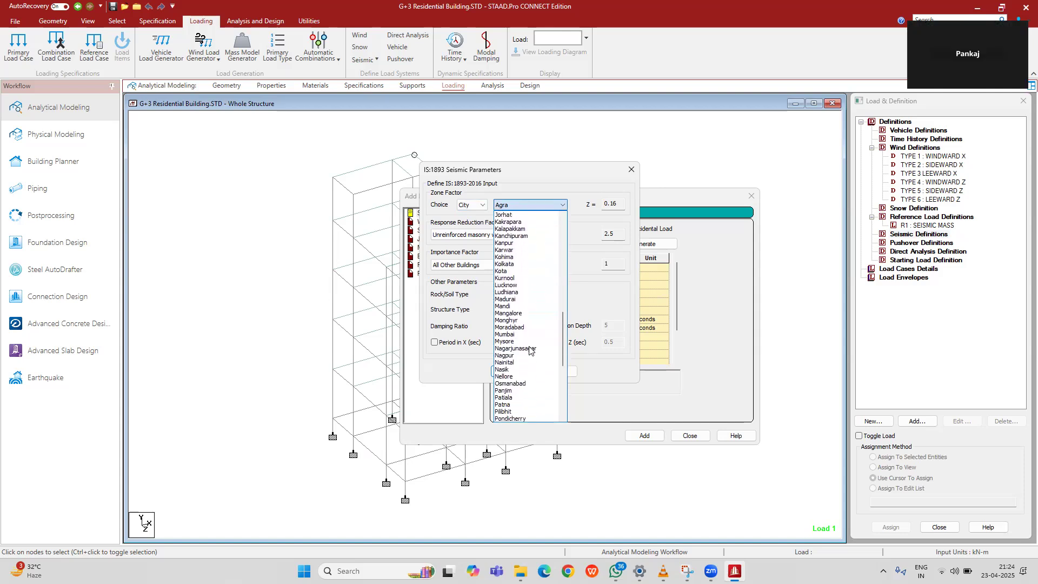
left_click(502, 405)
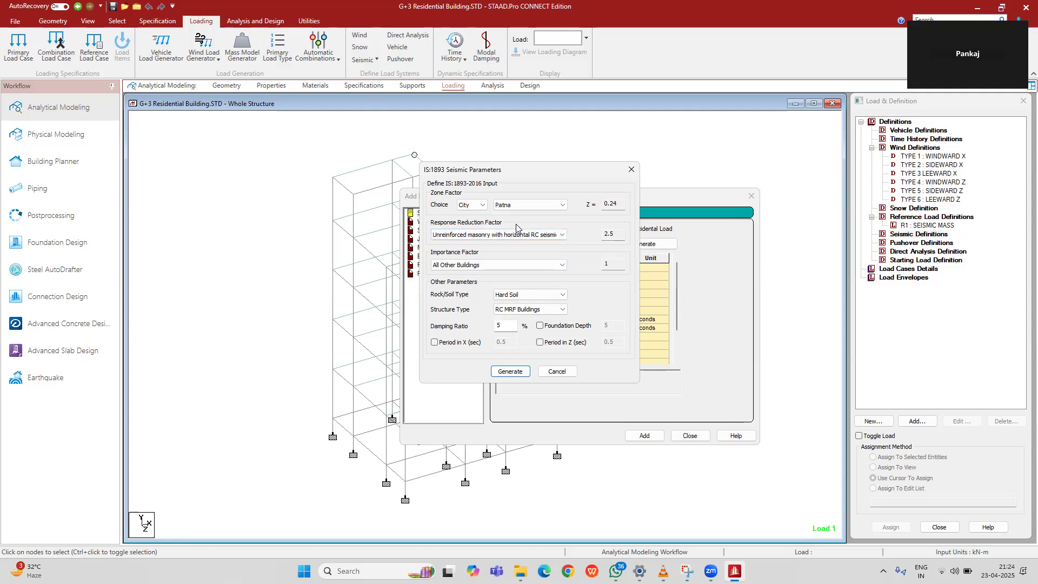
left_click(516, 234)
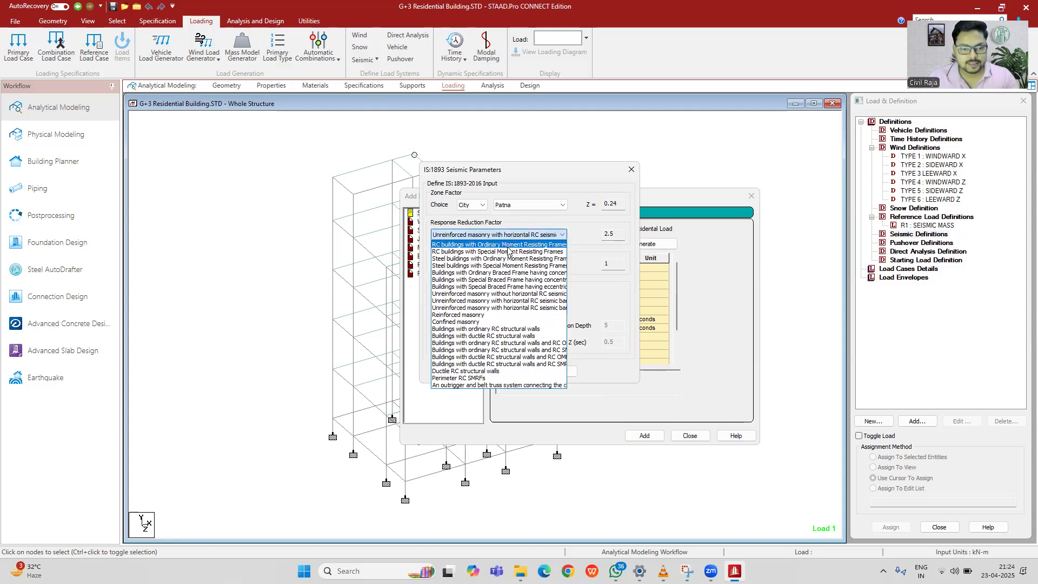
left_click(524, 252)
left_click(532, 265)
left_click(533, 265)
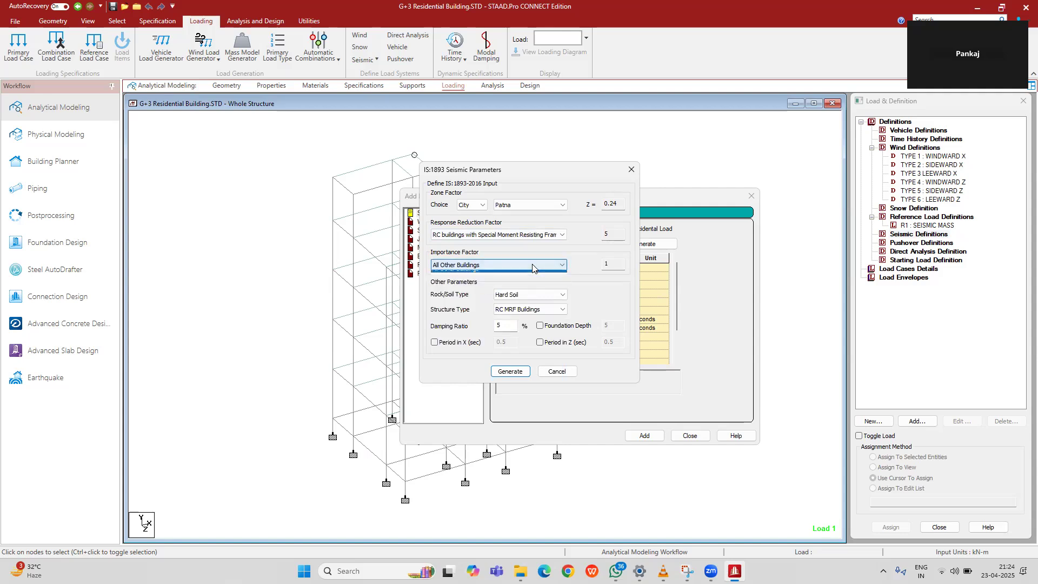
left_click(532, 265)
left_click(543, 281)
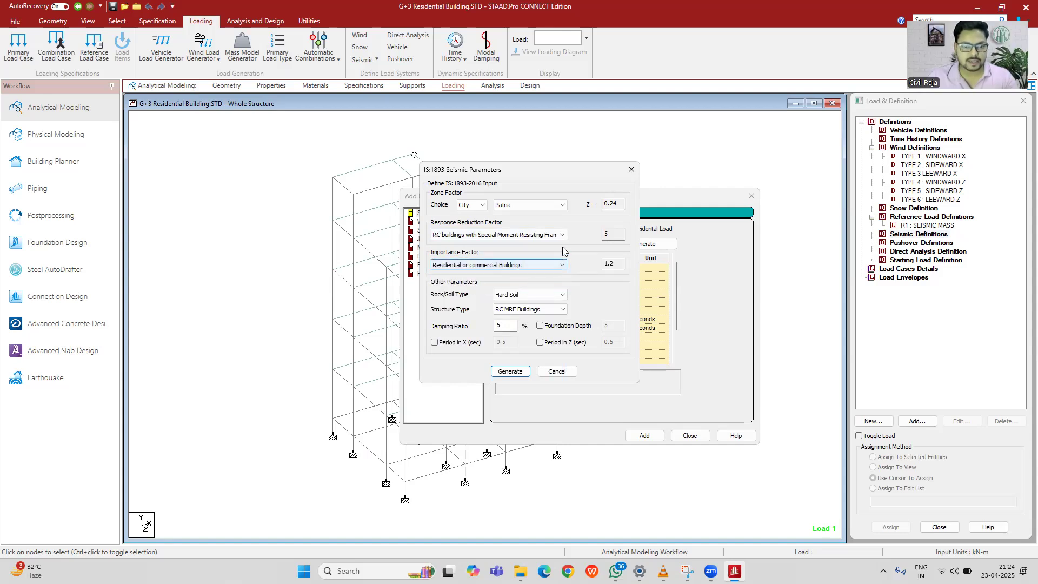
left_click(520, 296)
left_click(521, 307)
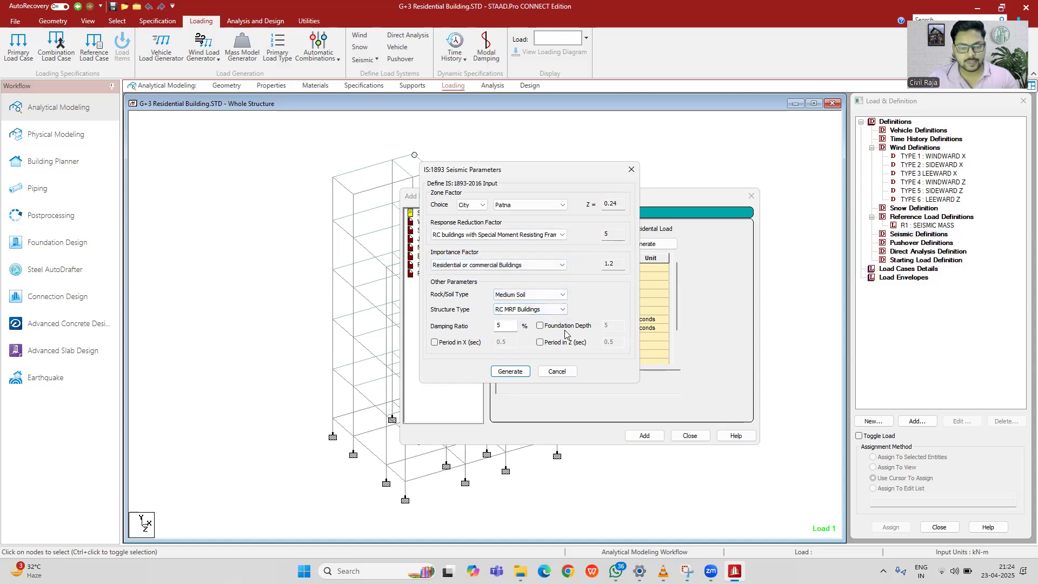
left_click(435, 342)
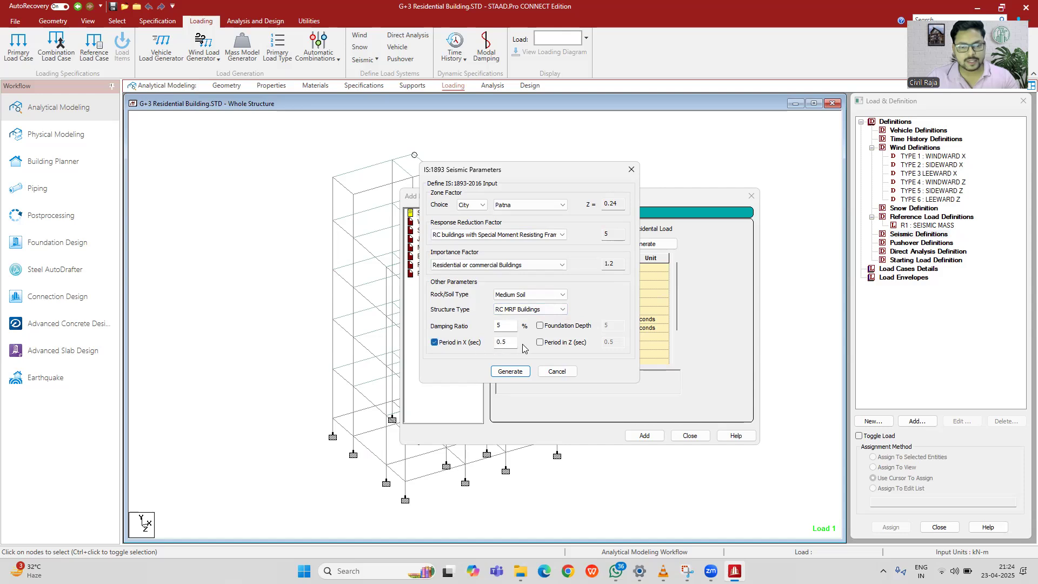
left_click(540, 342)
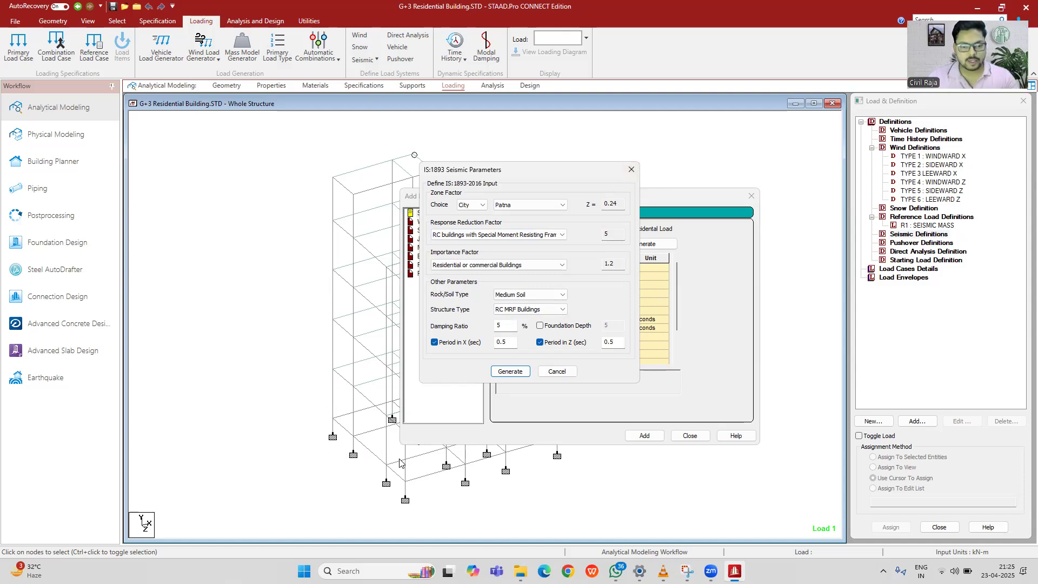
left_click_drag(600, 172, 300, 150)
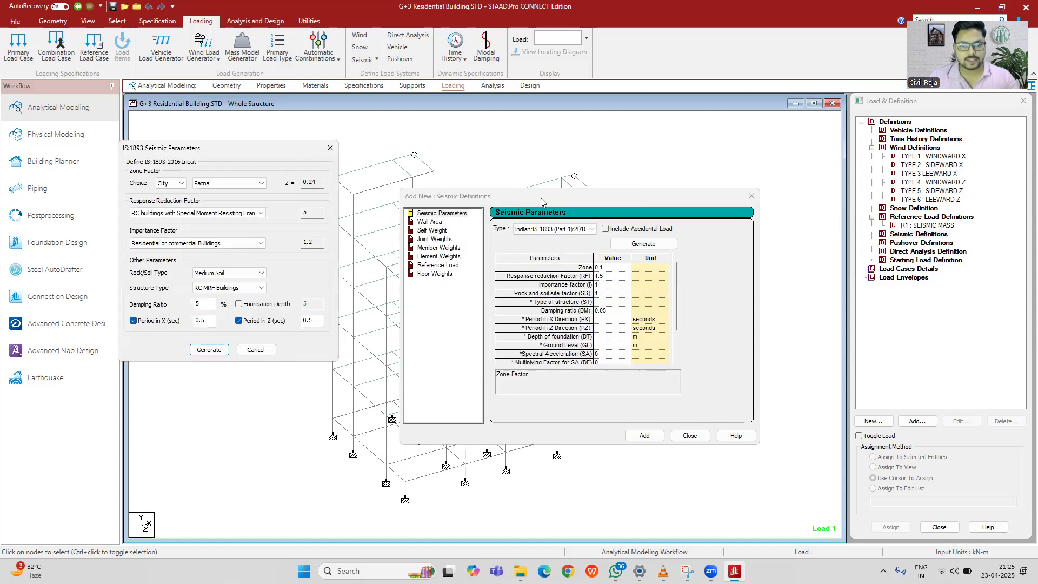
left_click(330, 148)
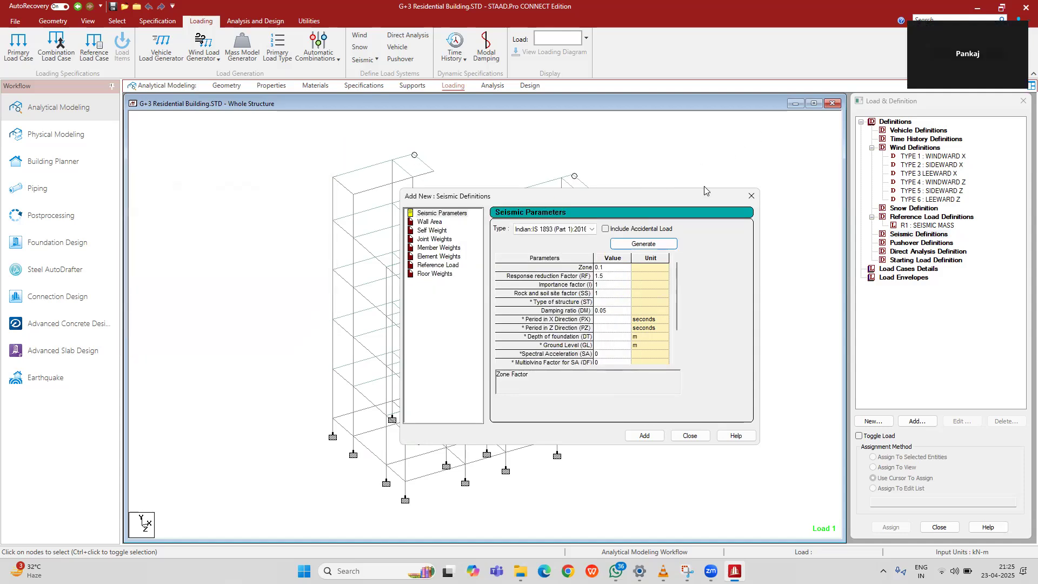
left_click(751, 197)
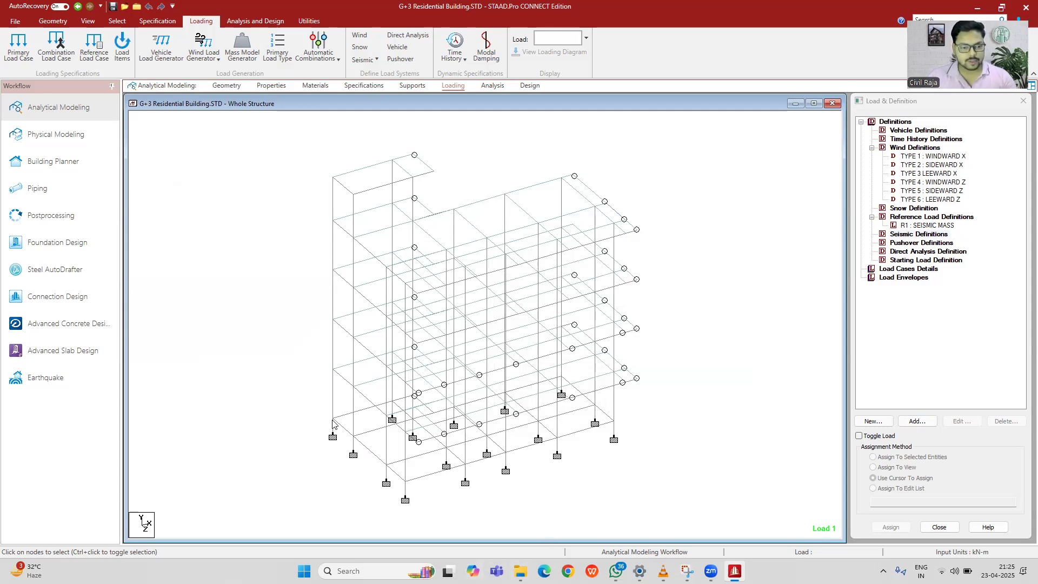
Step: Switch to the nodes cursor and check the coordinates of the tower's top corner node, the base node beneath it and the front base corner node
right_click(245, 256)
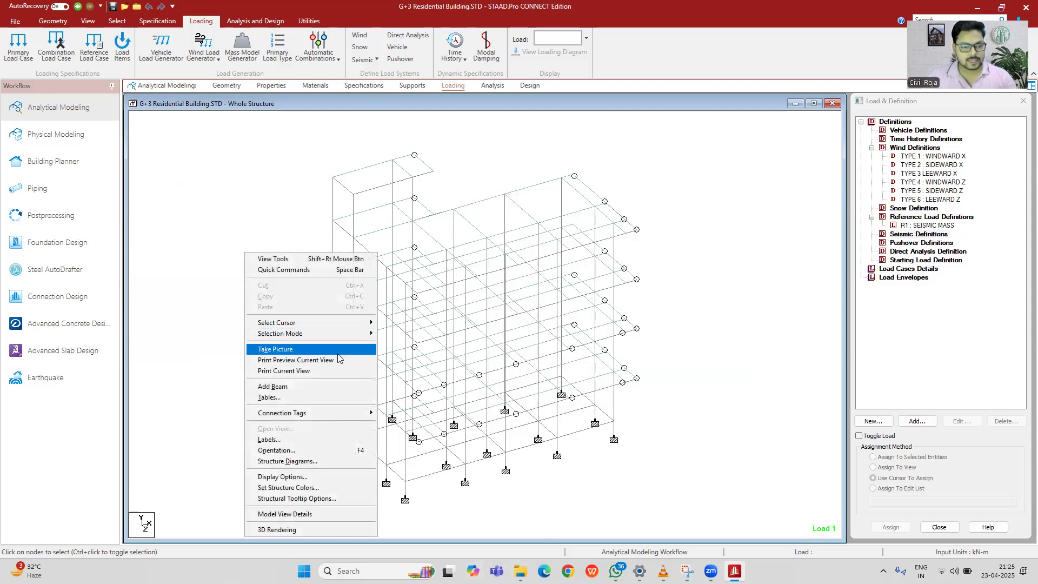
left_click(643, 133)
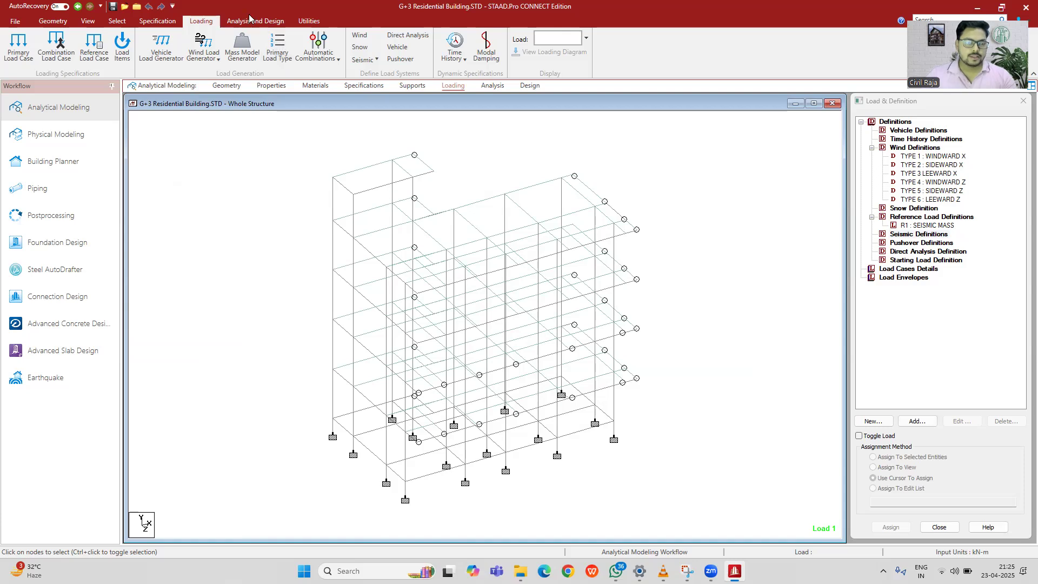
right_click(292, 187)
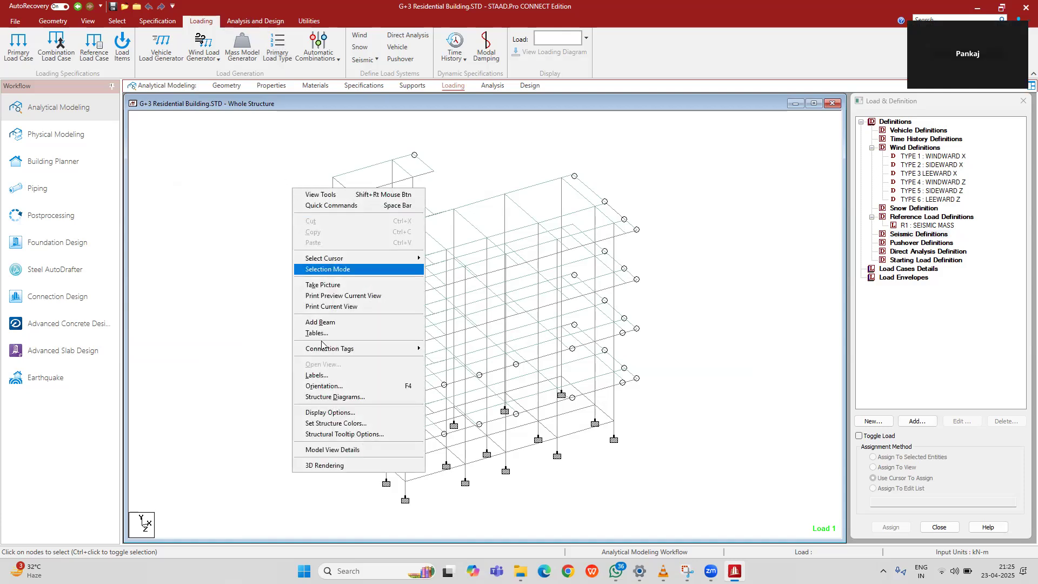
mouse_move(327, 259)
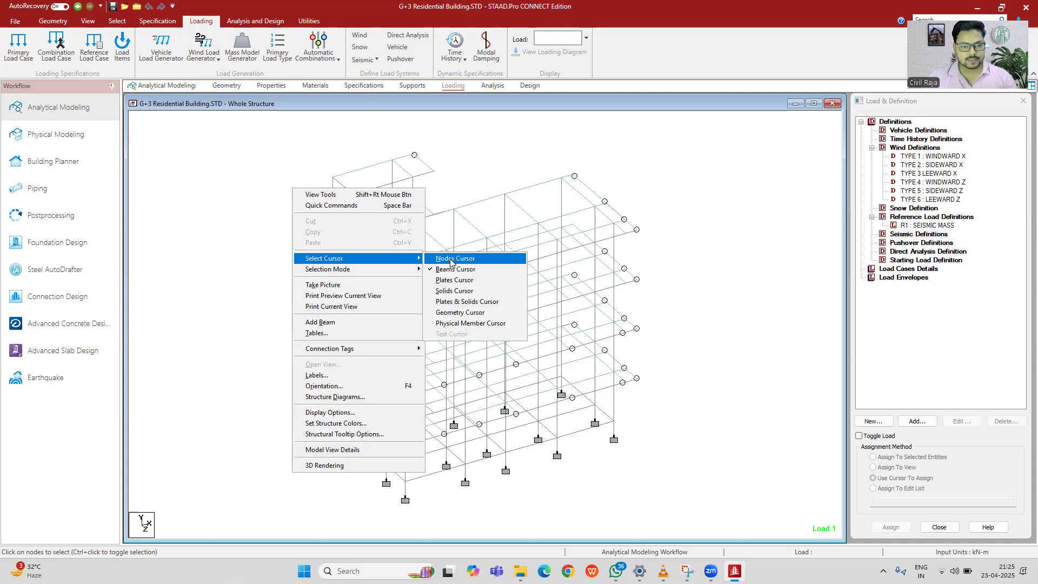
left_click(459, 259)
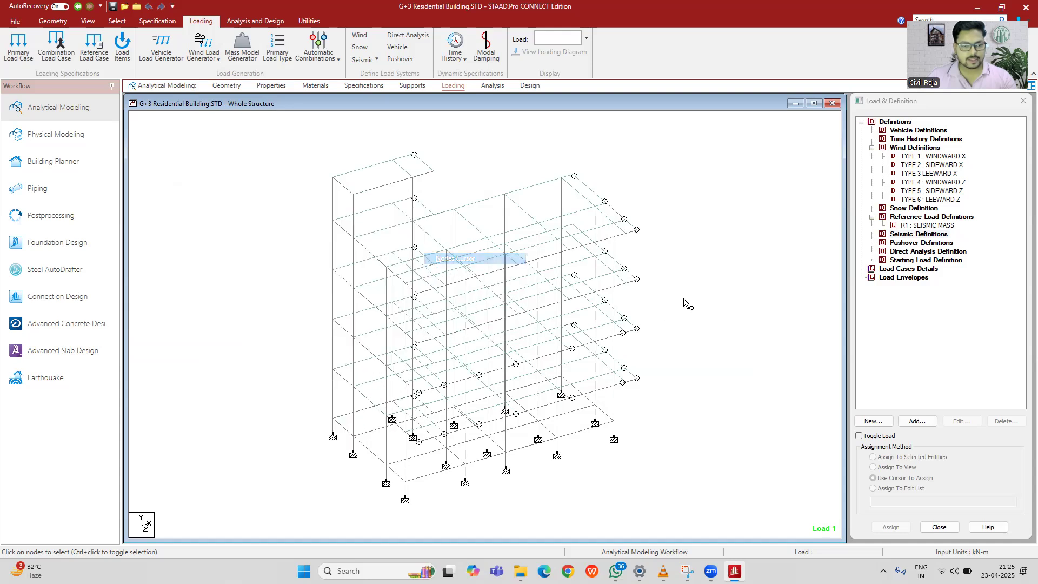
double_click(334, 179)
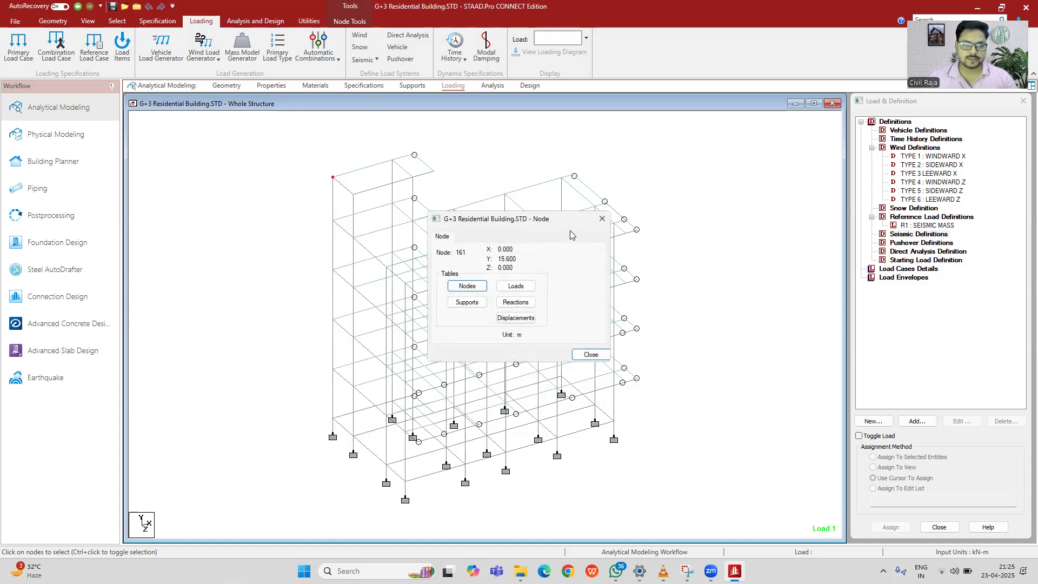
left_click(601, 218)
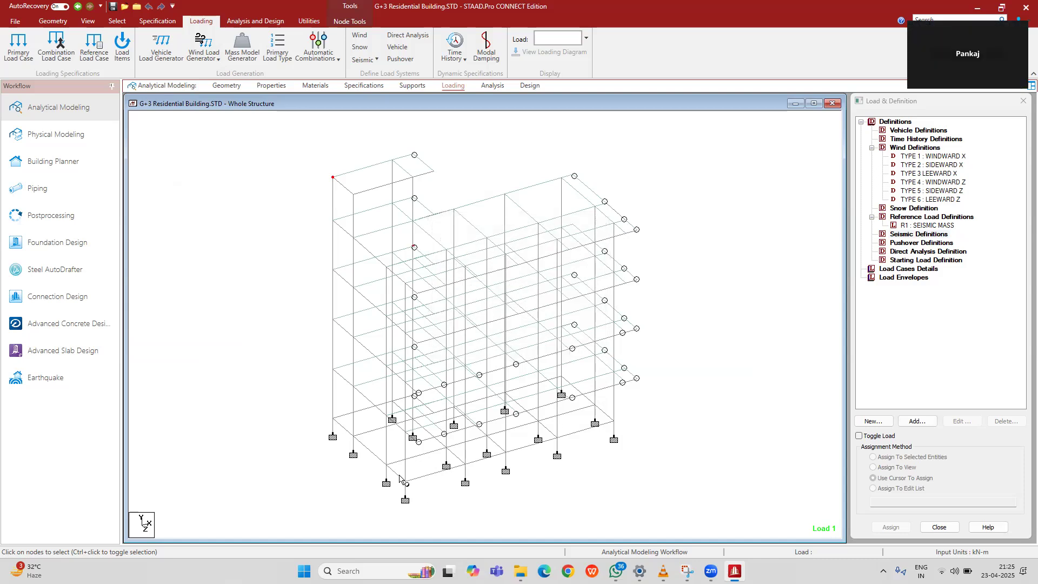
double_click(334, 420)
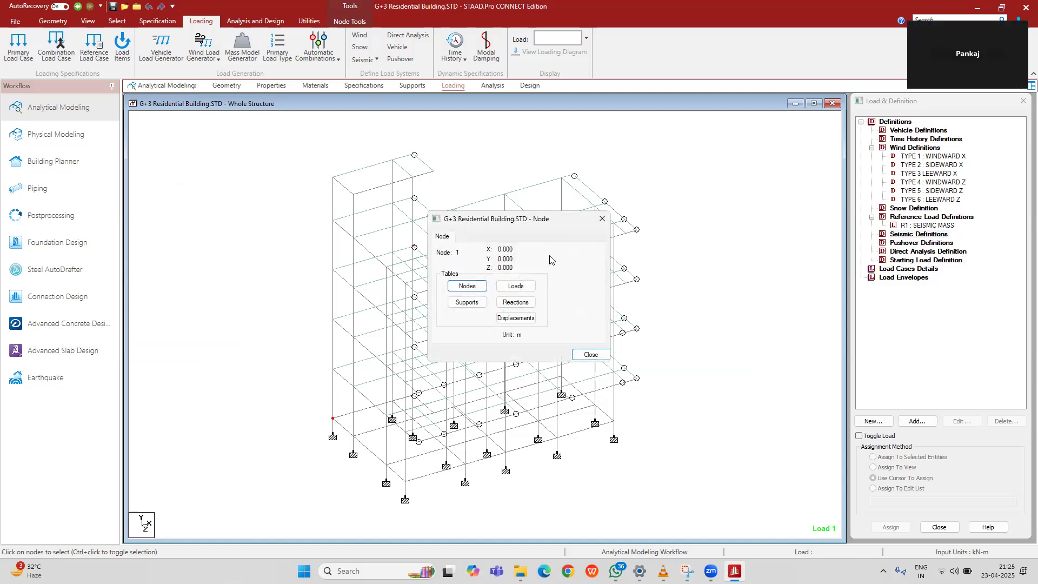
left_click(602, 218)
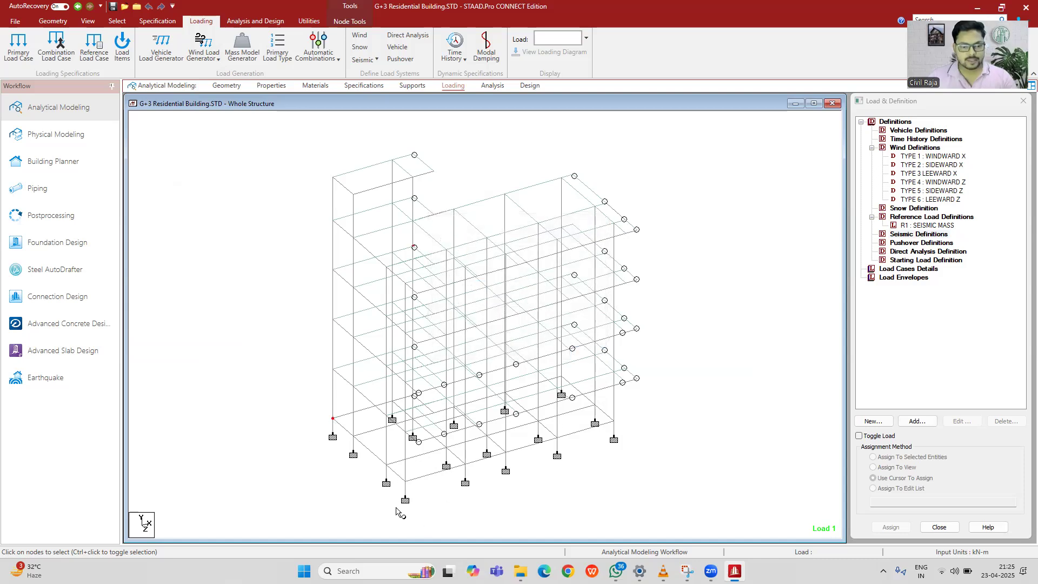
double_click(406, 482)
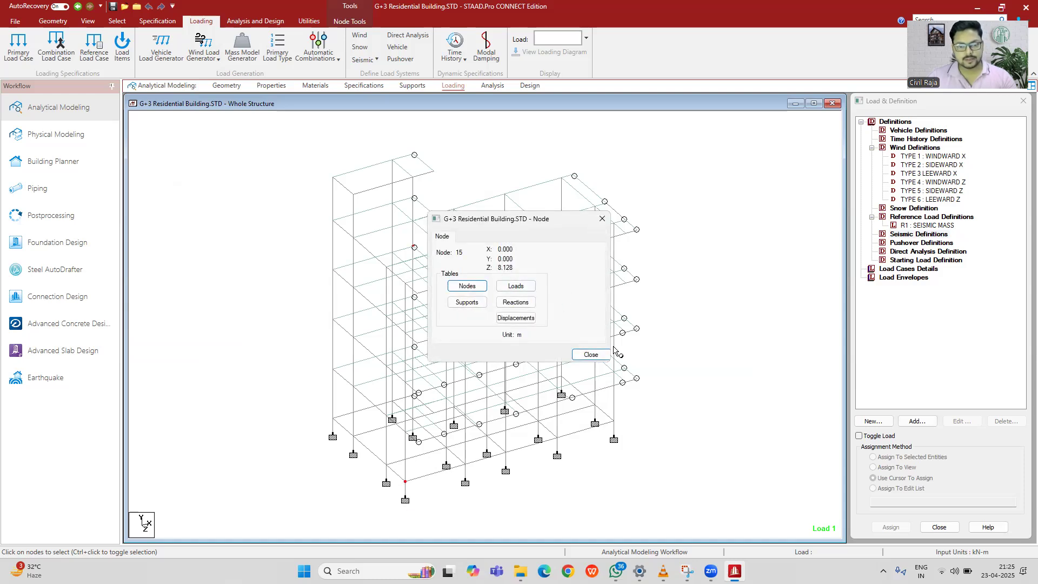
Step: Check the coordinates of the base node at the far X end of the building's front edge
left_click(600, 219)
double_click(614, 422)
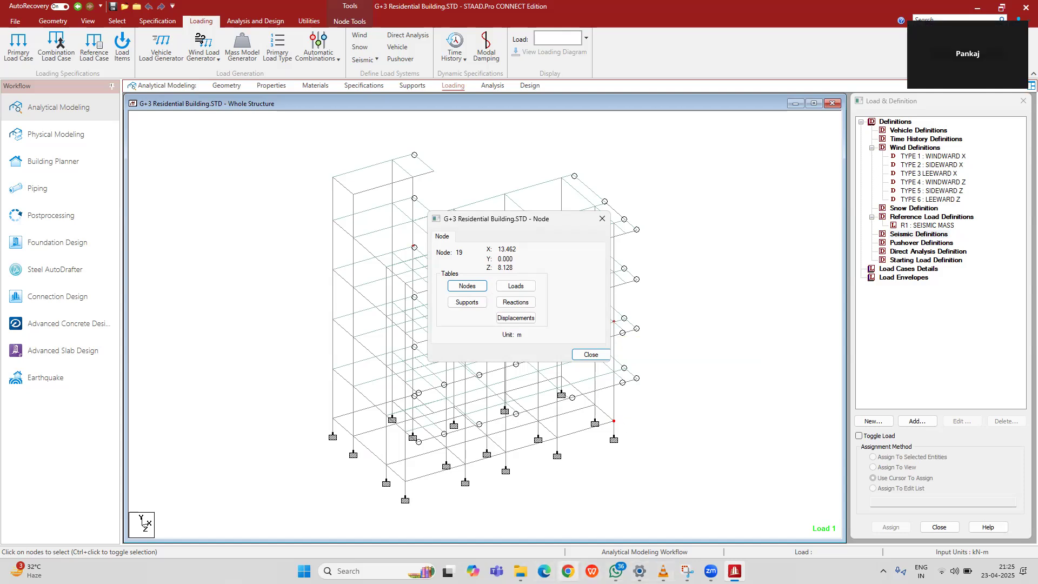
Step: Switch to Chrome and open the RSA sheet of the STAAD Nodes spreadsheet in Google Sheets
left_click(568, 570)
left_click(517, 313)
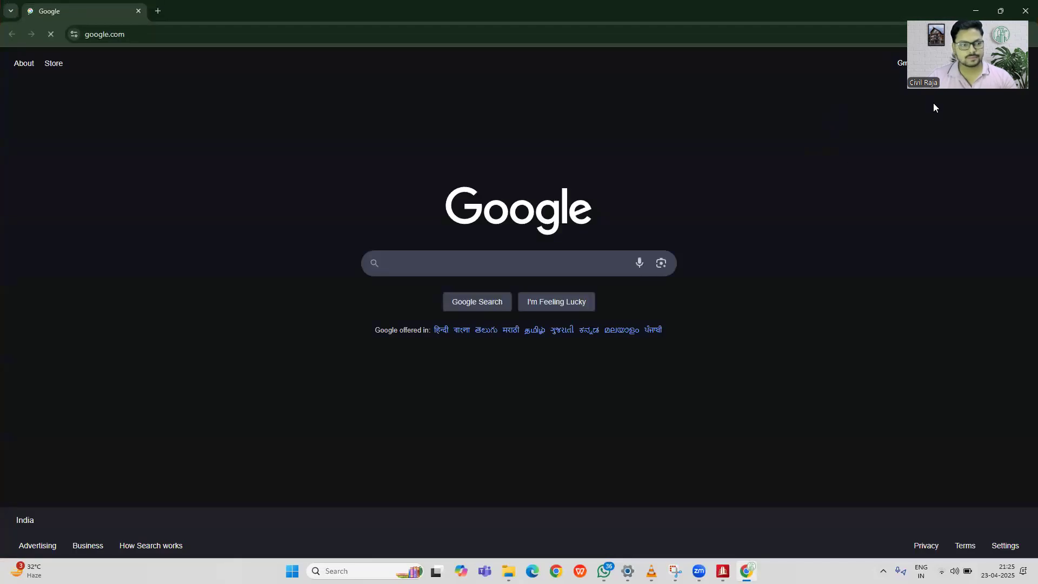
left_click_drag(959, 59, 104, 60)
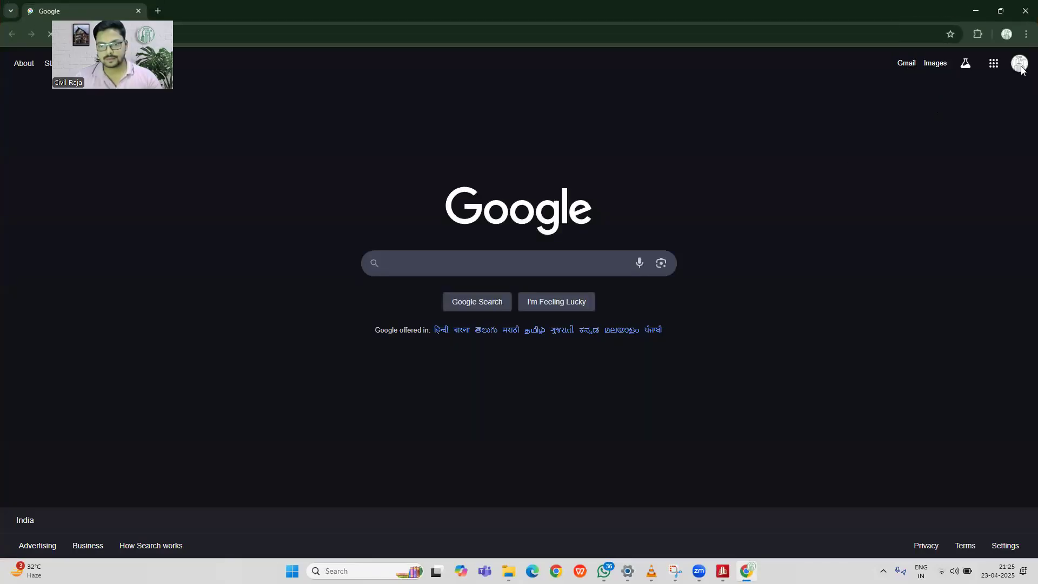
left_click(994, 63)
scroll(970, 233, "down", 4)
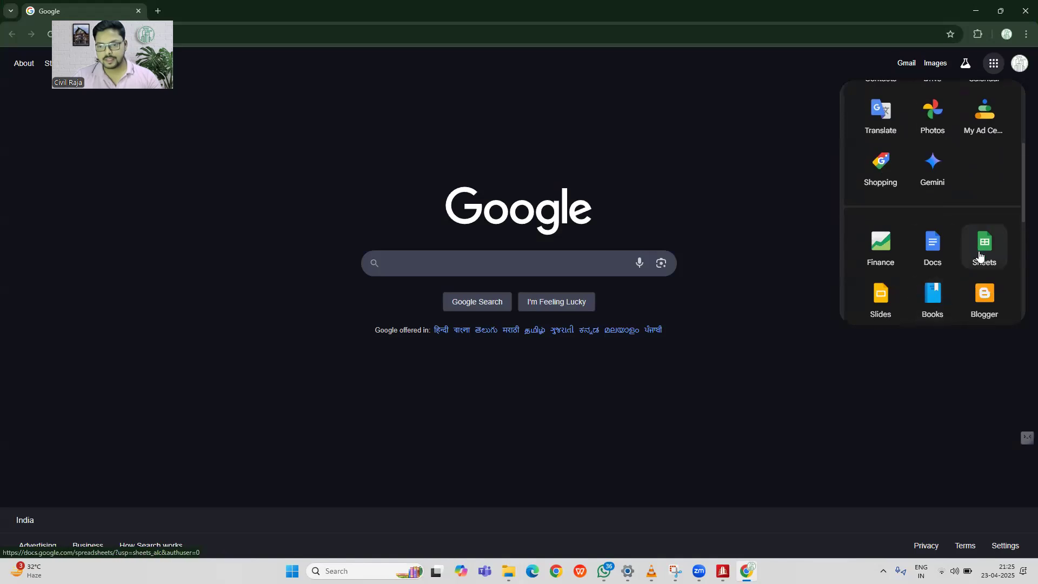
left_click(986, 250)
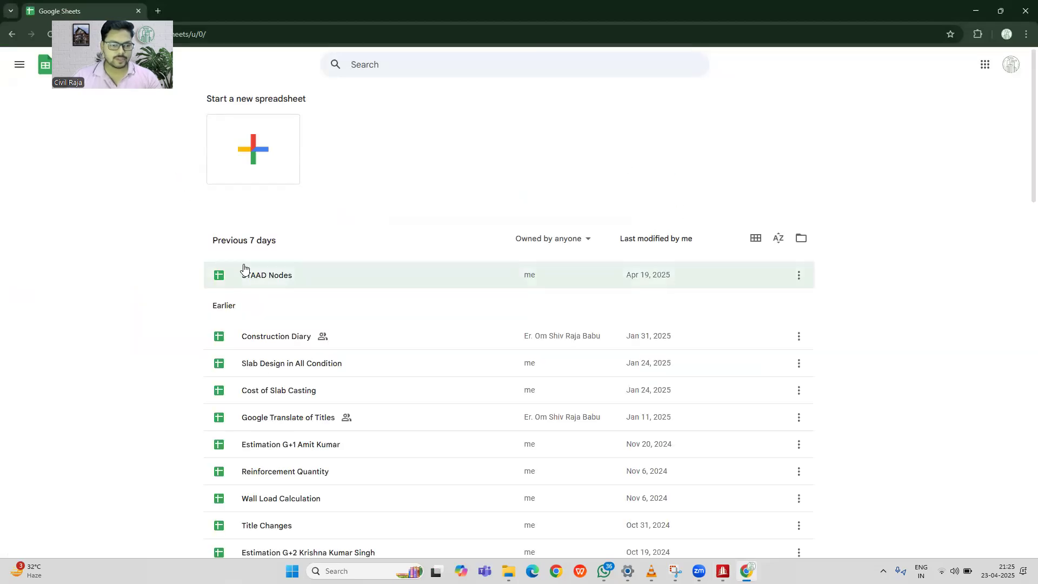
left_click(255, 275)
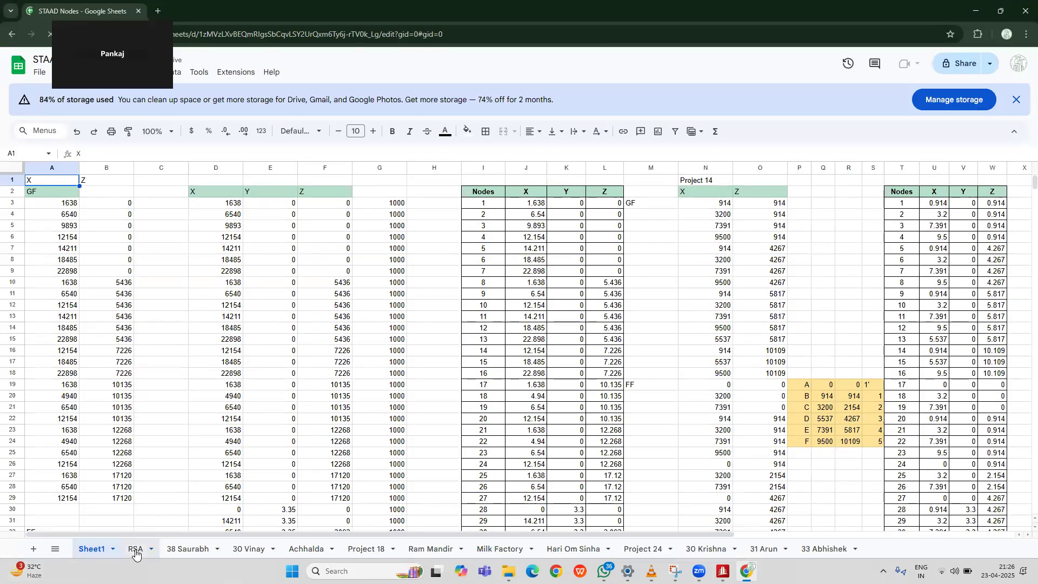
left_click(136, 549)
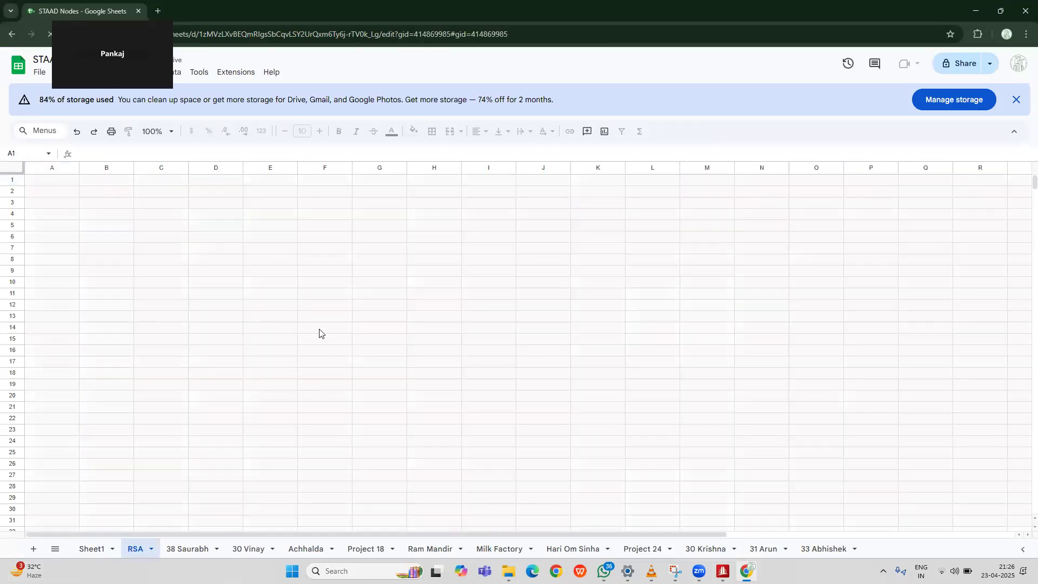
Step: Set the height of building in the dynamic analysis calculation to 15.6
left_click(333, 221)
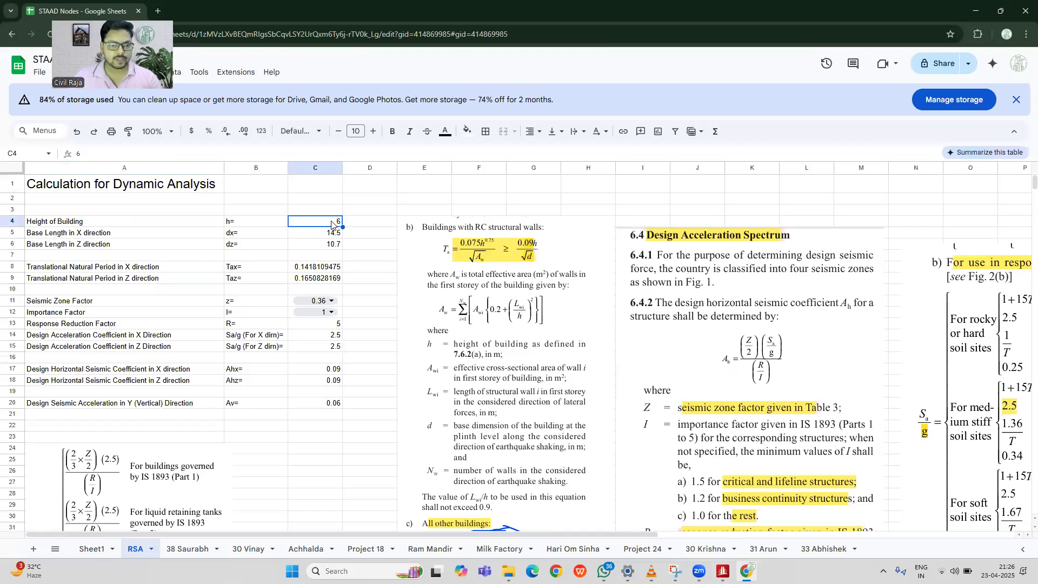
type("15.")
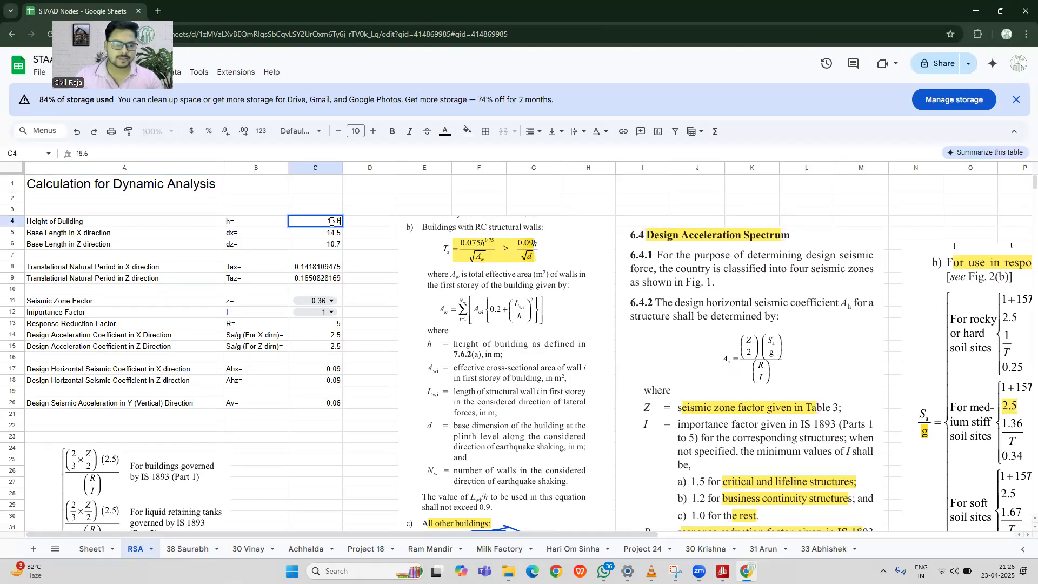
key("Return")
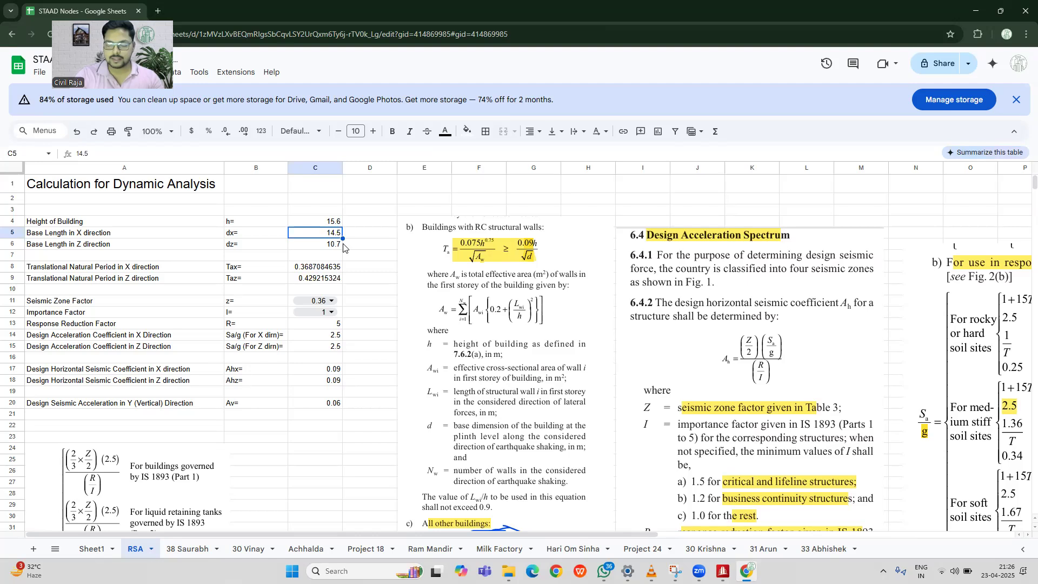
type("8.128")
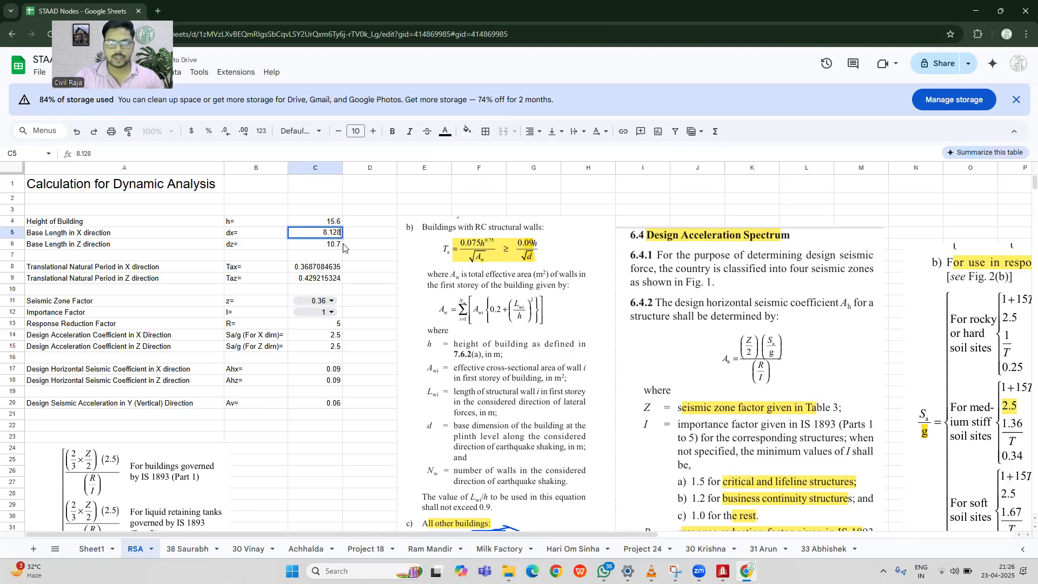
key("Return")
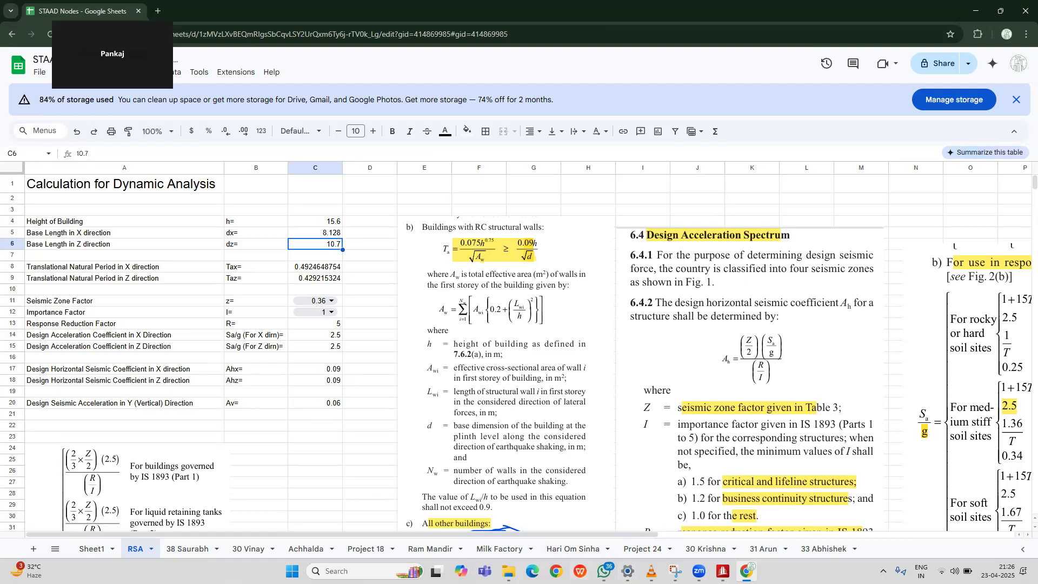
left_click(748, 570)
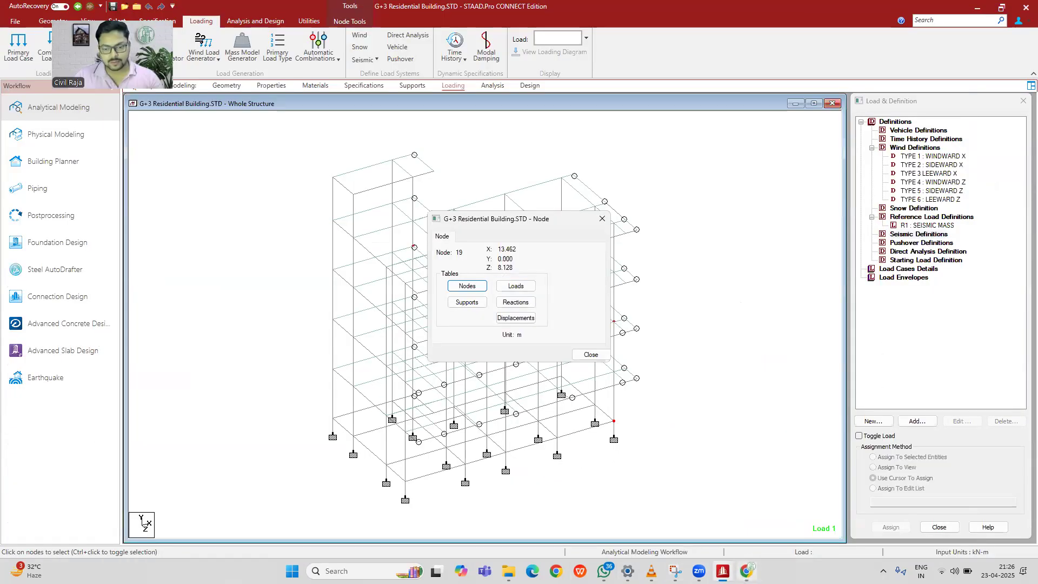
left_click(747, 571)
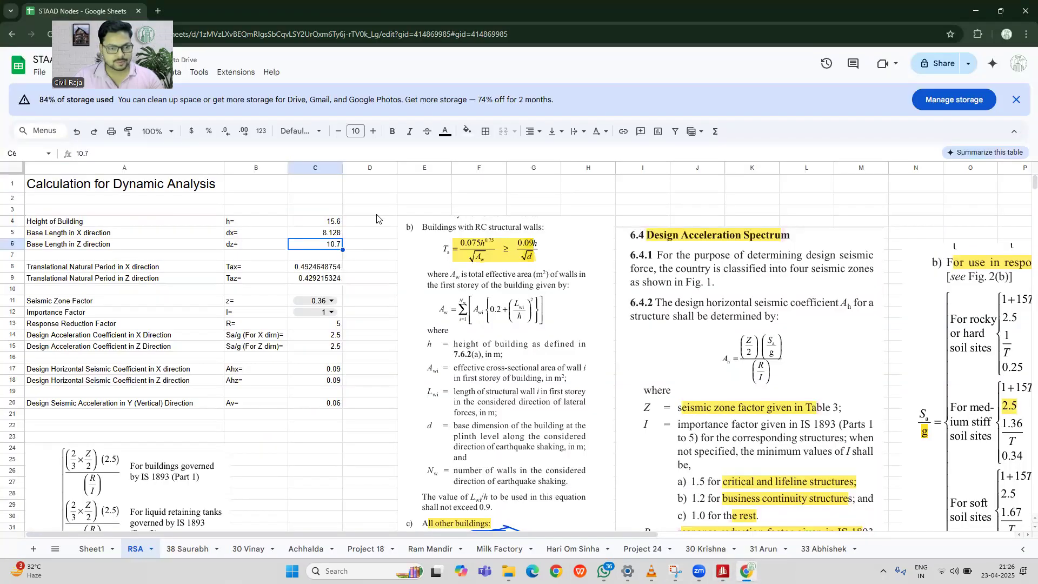
Step: Set the base length in X direction to 13.462 and in Z direction to 8.128
left_click(318, 237)
type("13.462")
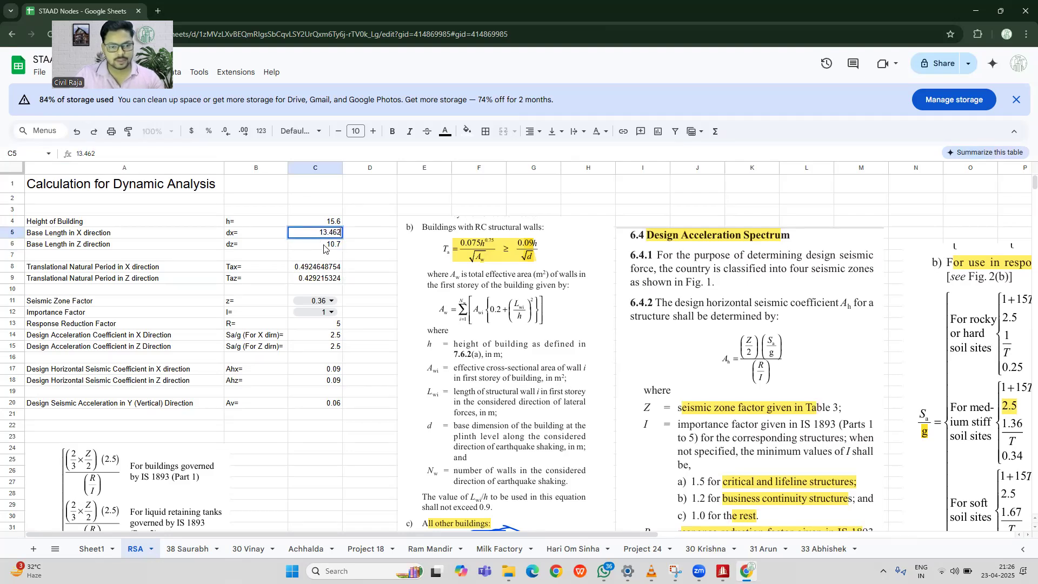
left_click(324, 246)
type("8.128")
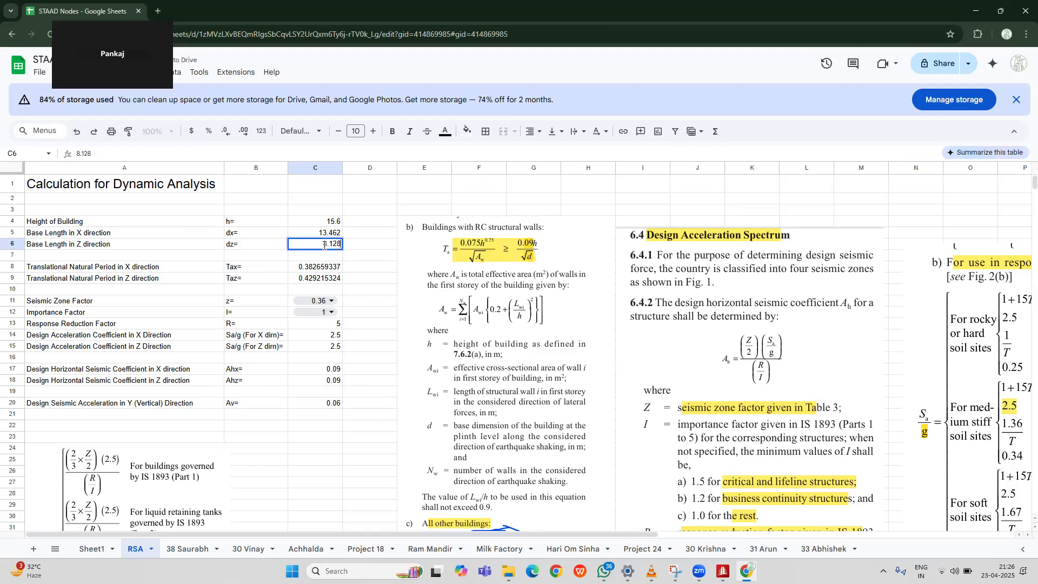
key("Return")
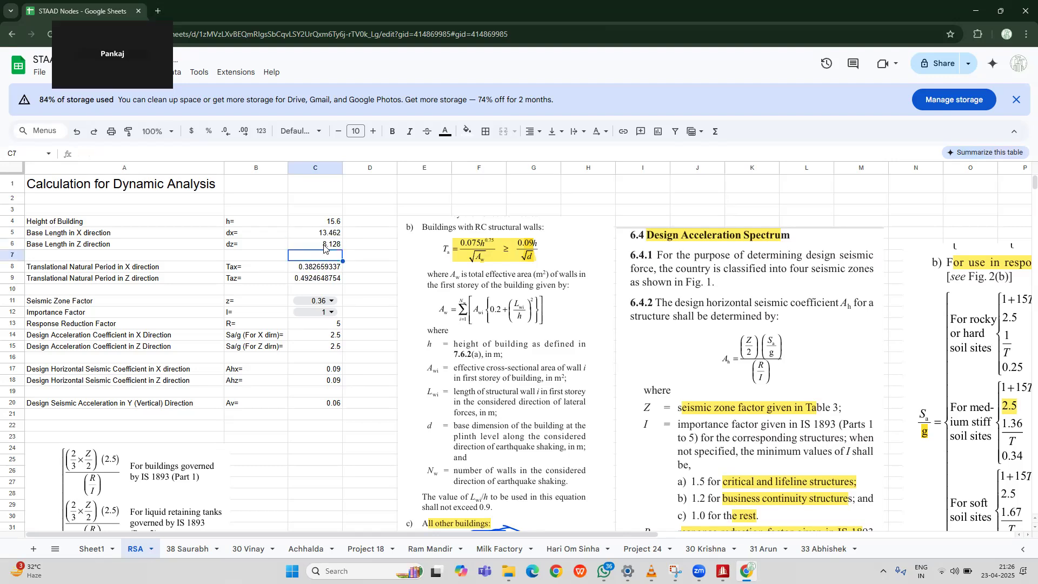
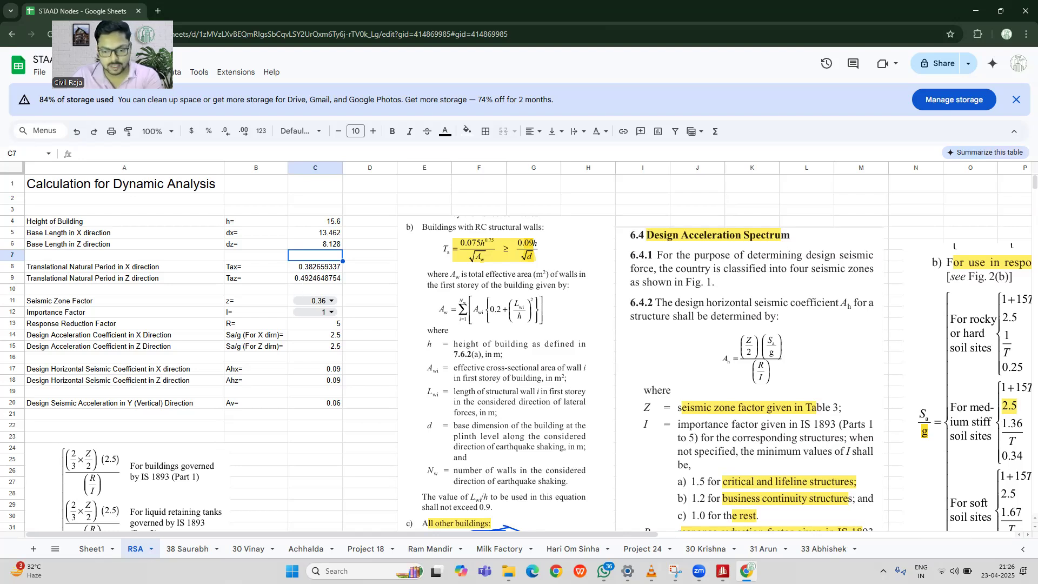
Step: Switch to STAAD.Pro and dismiss the node information dialog
left_click(748, 571)
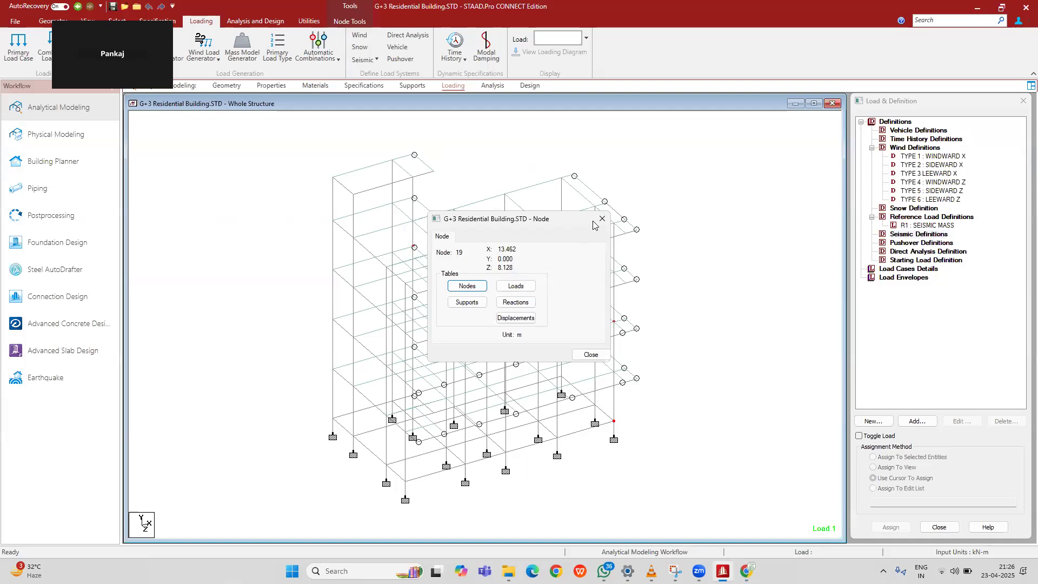
left_click(601, 218)
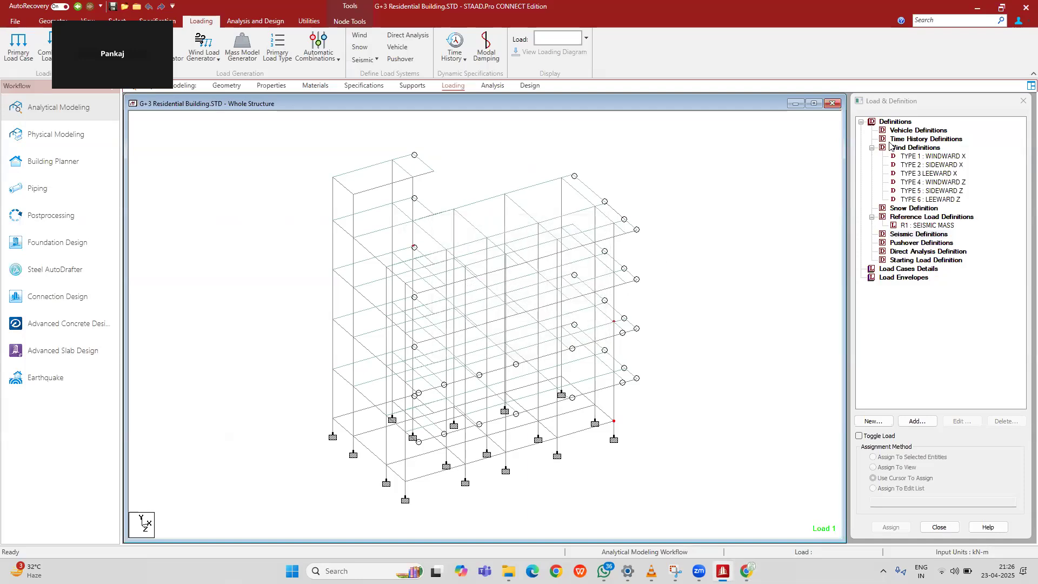
left_click(884, 236)
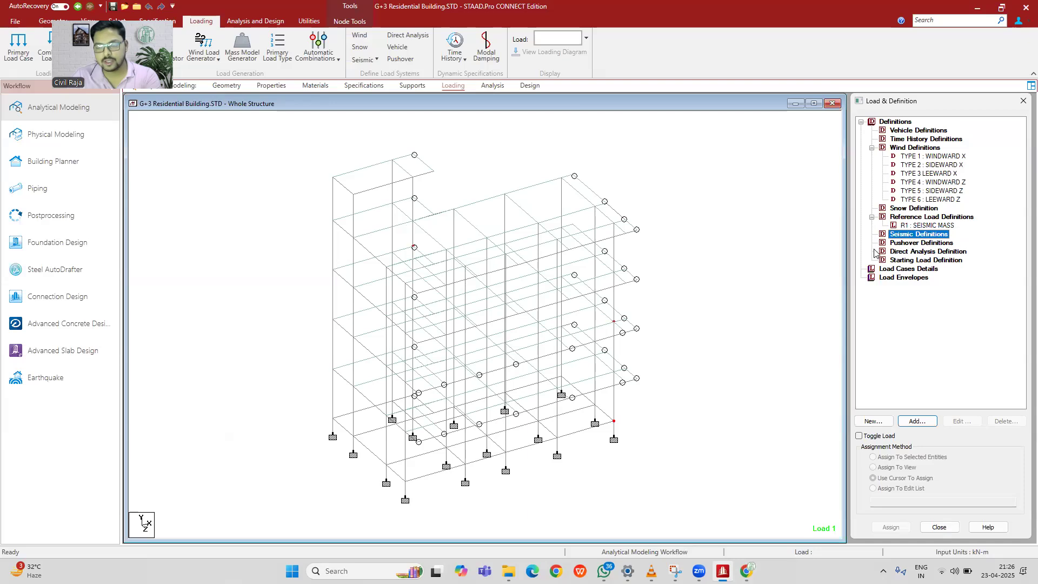
left_click(928, 424)
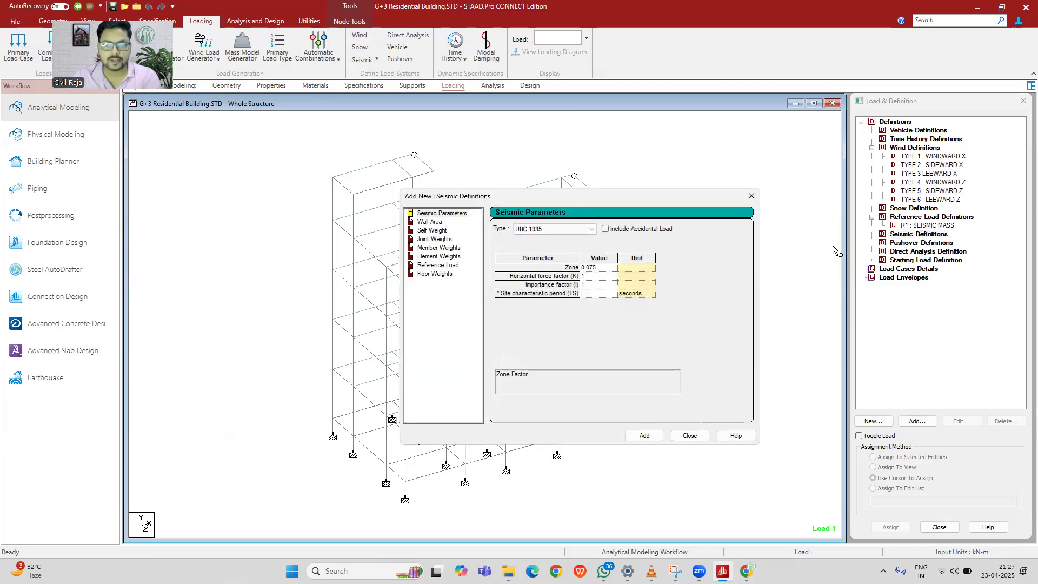
left_click(751, 196)
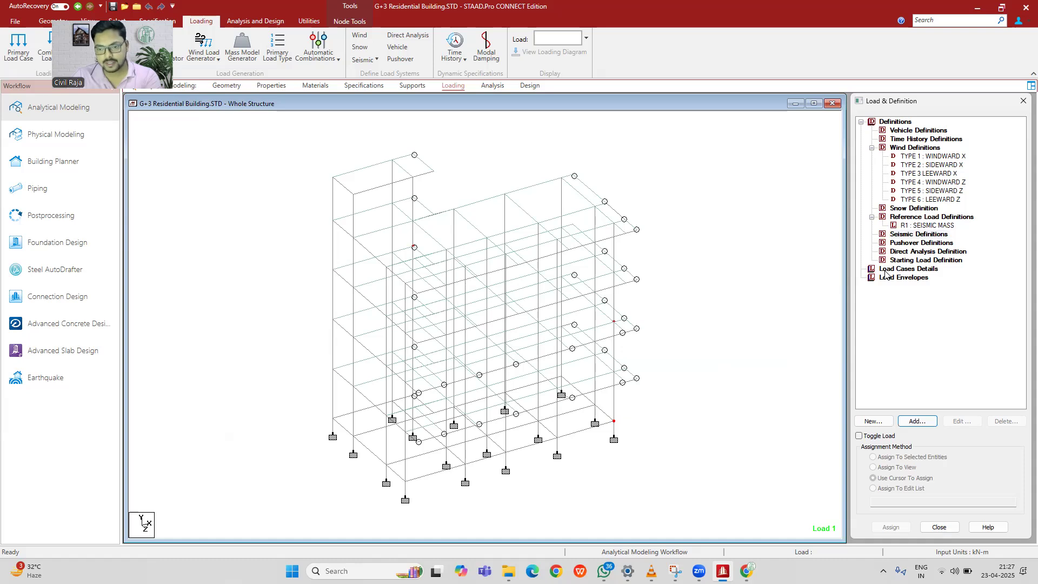
Step: Start a new seismic definition using the Indian IS 1893 (Part 1) 2016 code
left_click(894, 233)
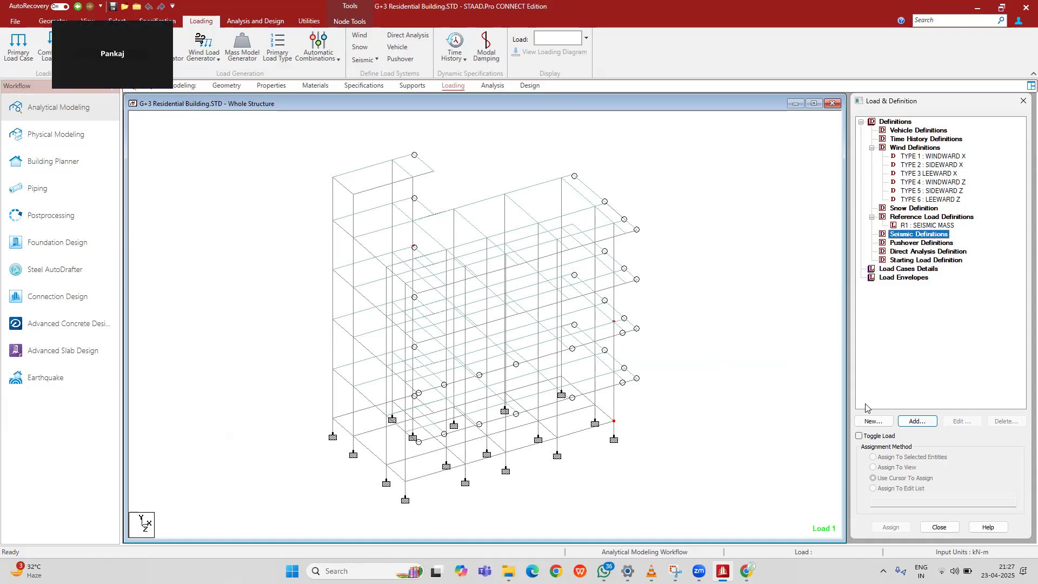
left_click(913, 422)
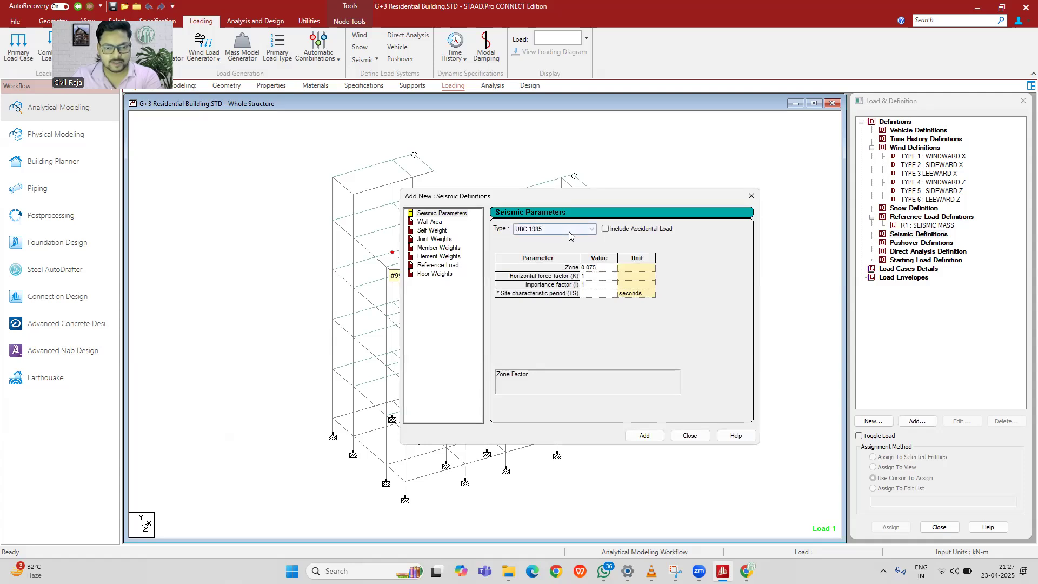
left_click(550, 229)
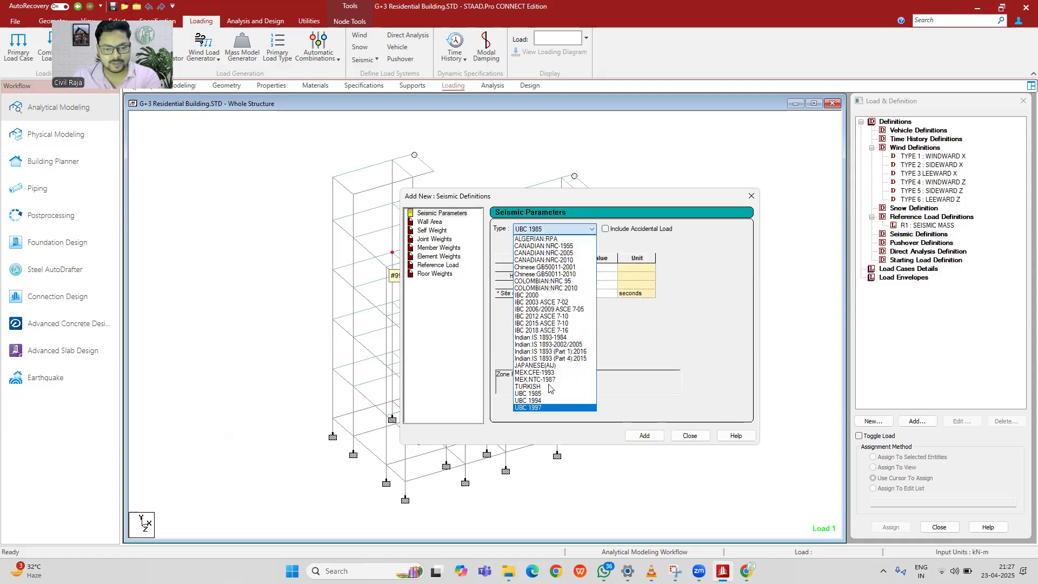
left_click(575, 352)
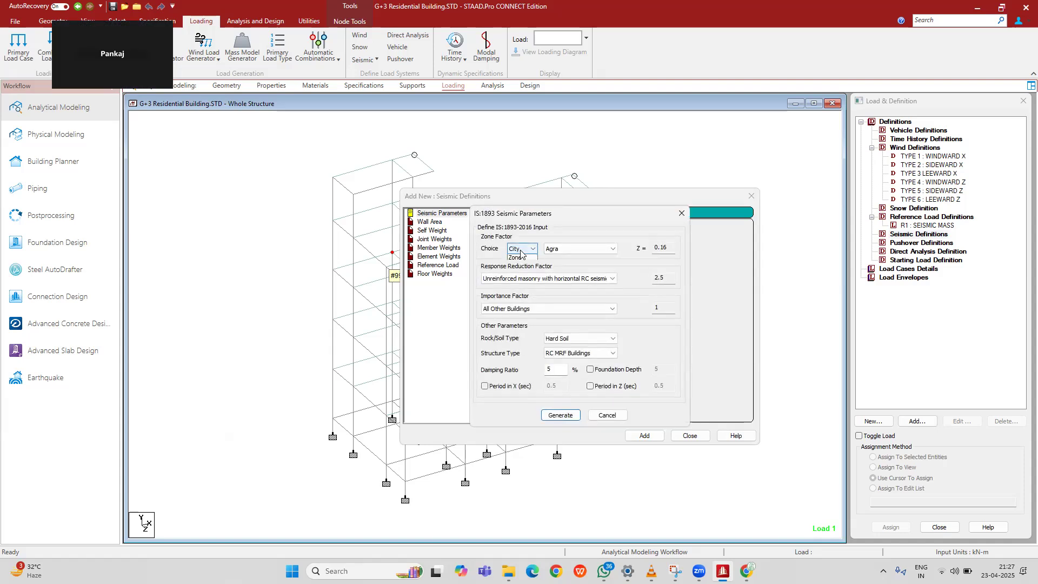
Step: Base the zone factor on the city Patna and the response reduction factor on RC buildings with Special Moment Resisting Frame
left_click(565, 249)
scroll(578, 378, "down", 20)
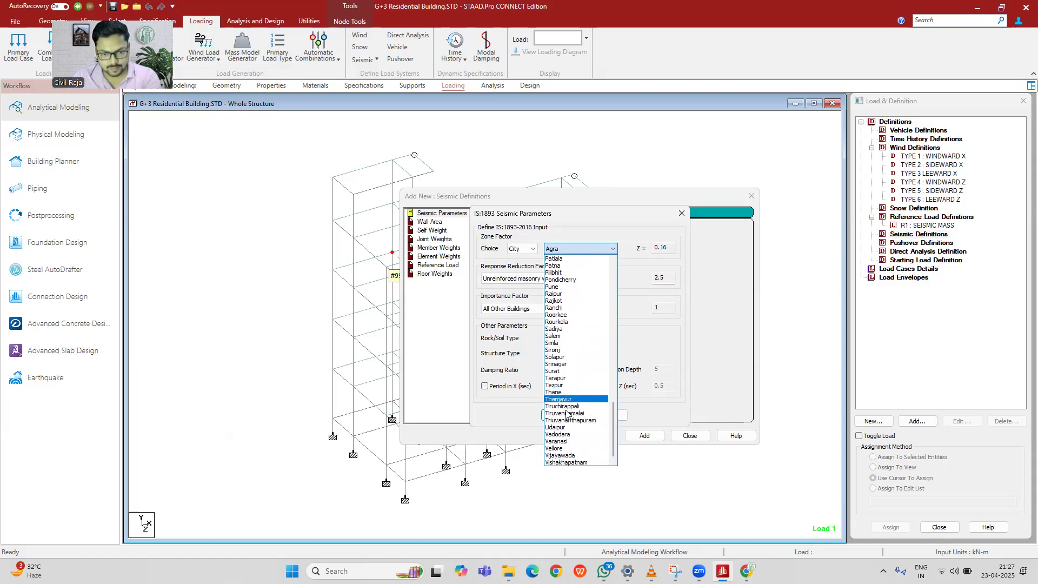
left_click(554, 265)
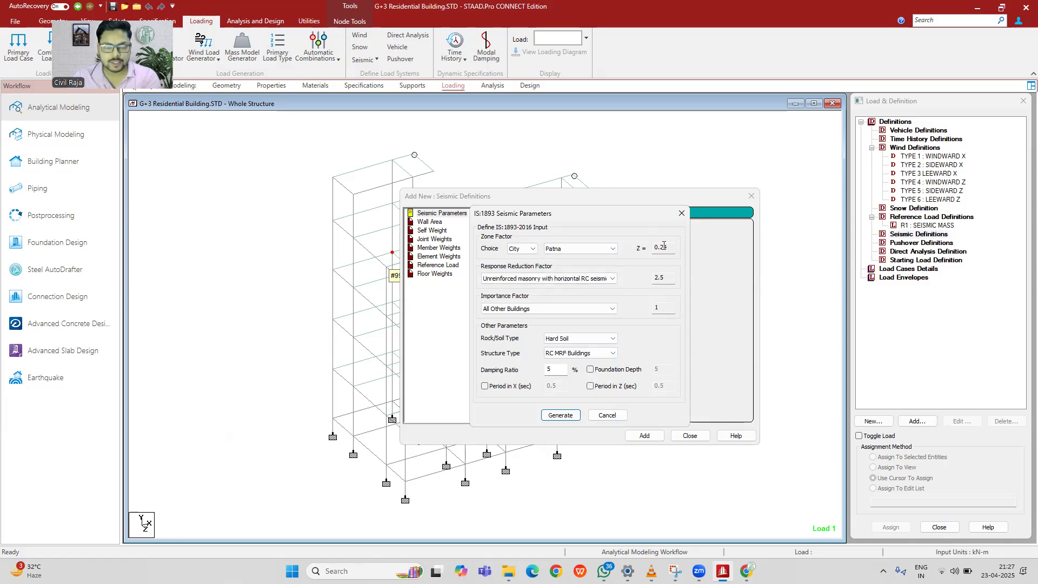
left_click(609, 280)
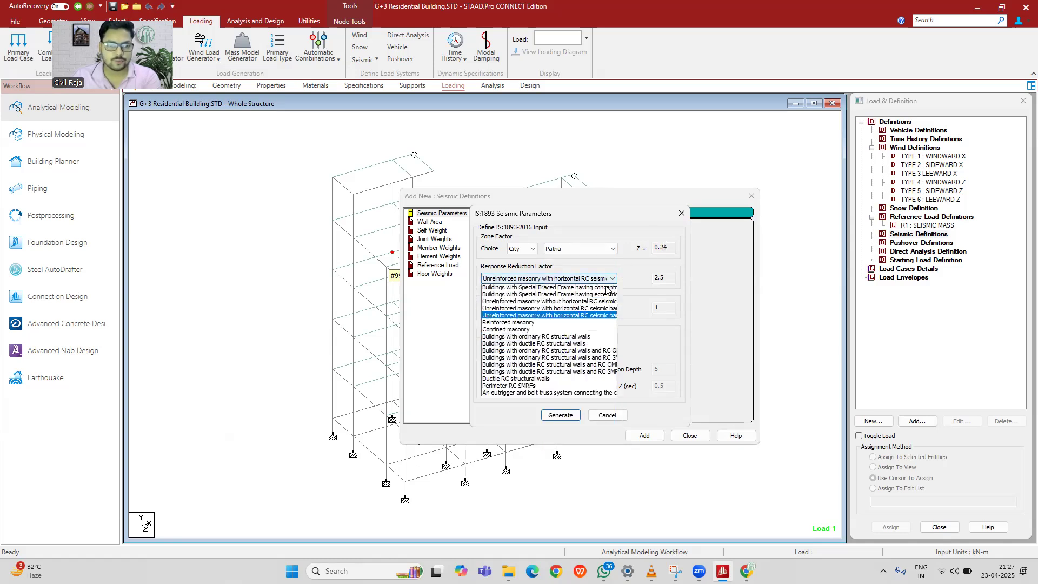
left_click(597, 296)
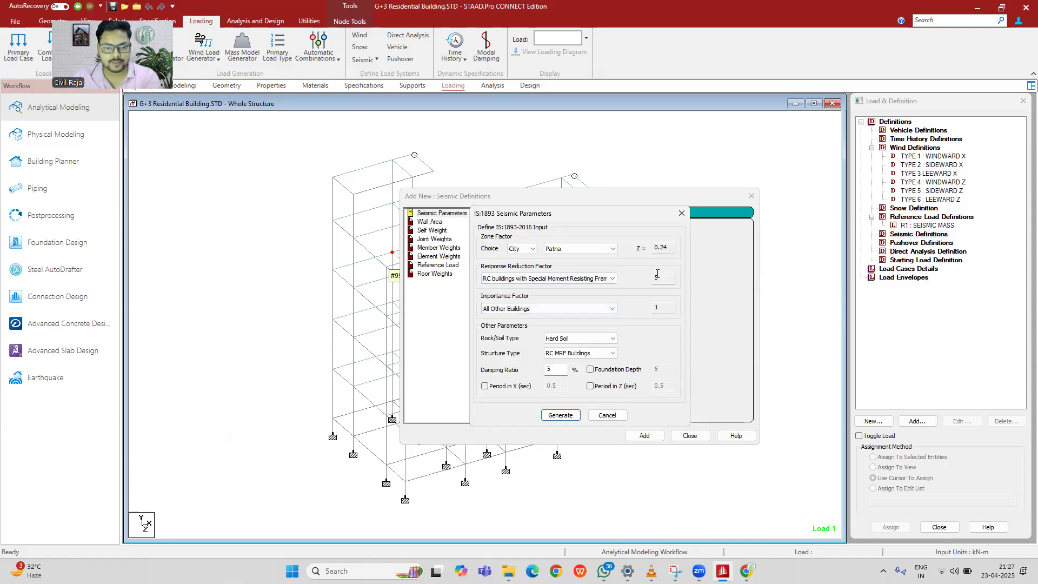
Step: Set the importance factor category to Residential or commercial Buildings and the rock/soil type to Medium Soil
left_click(574, 309)
left_click(573, 309)
left_click(573, 310)
left_click(556, 325)
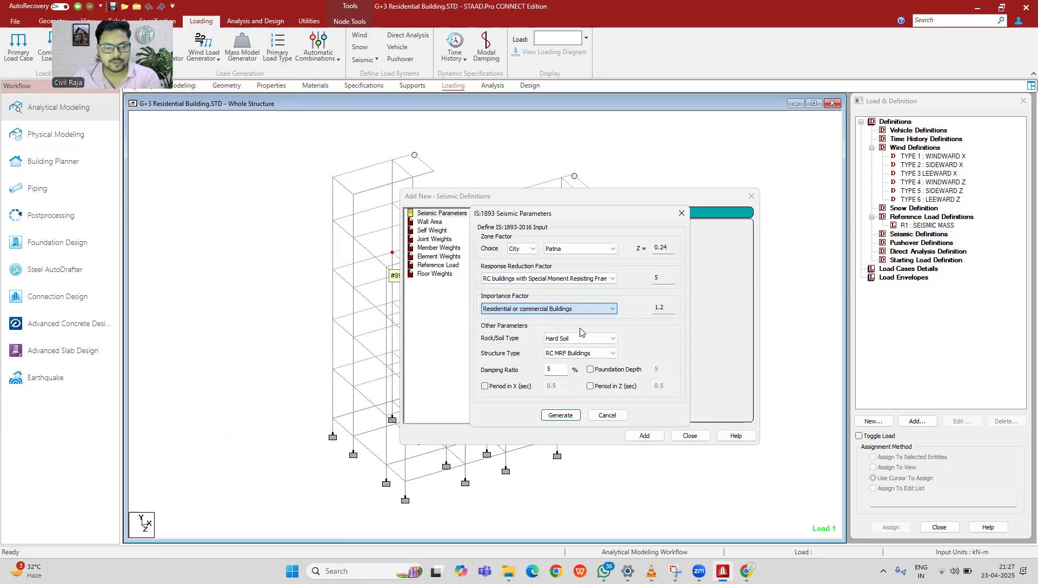
left_click(578, 338)
left_click(565, 349)
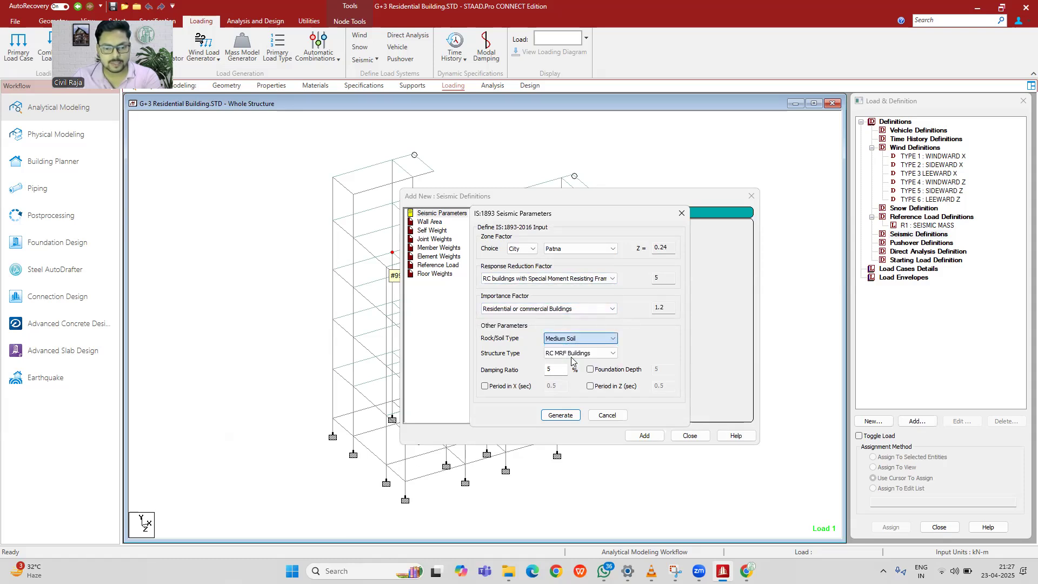
Step: Enable the period in X and set it to 0.38 seconds, based on the spreadsheet's natural period for X
left_click(485, 387)
left_click(746, 571)
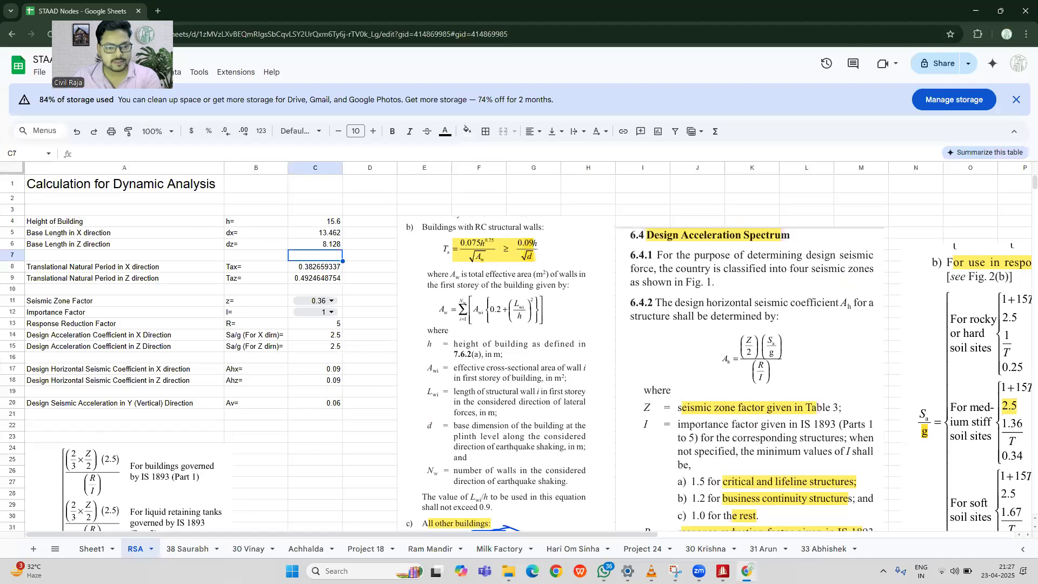
left_click(745, 569)
double_click(560, 386)
type("0.0.")
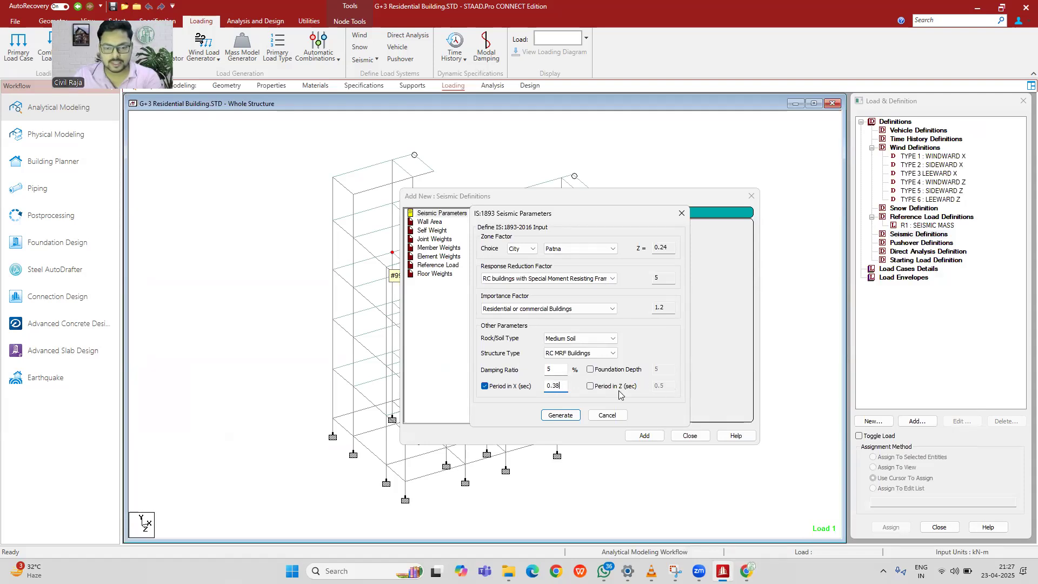
Step: Enable the period in Z, set it to 0.49 seconds from the spreadsheet's natural period, then generate and add the seismic definition
left_click(590, 386)
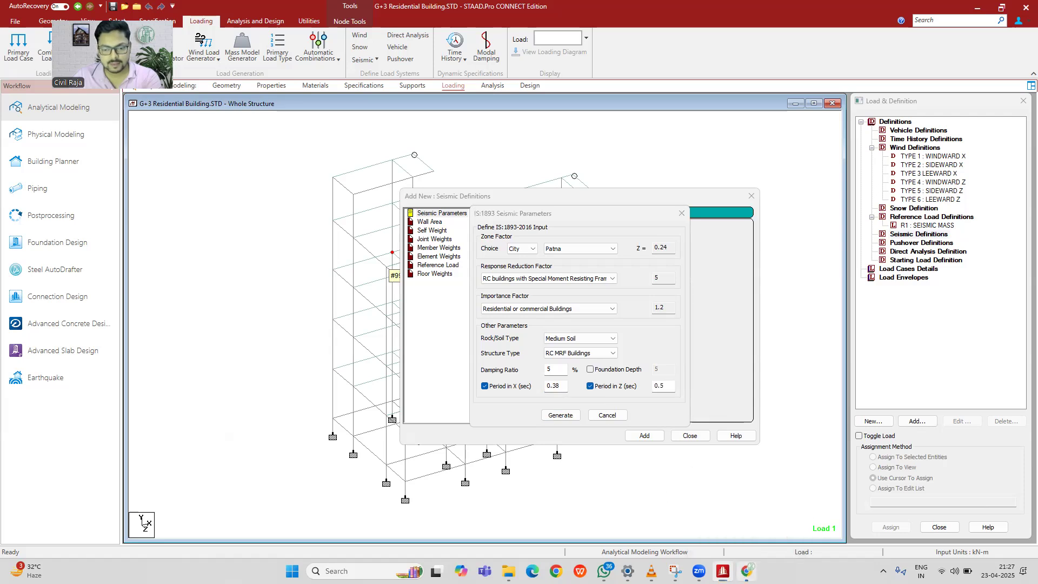
left_click(746, 571)
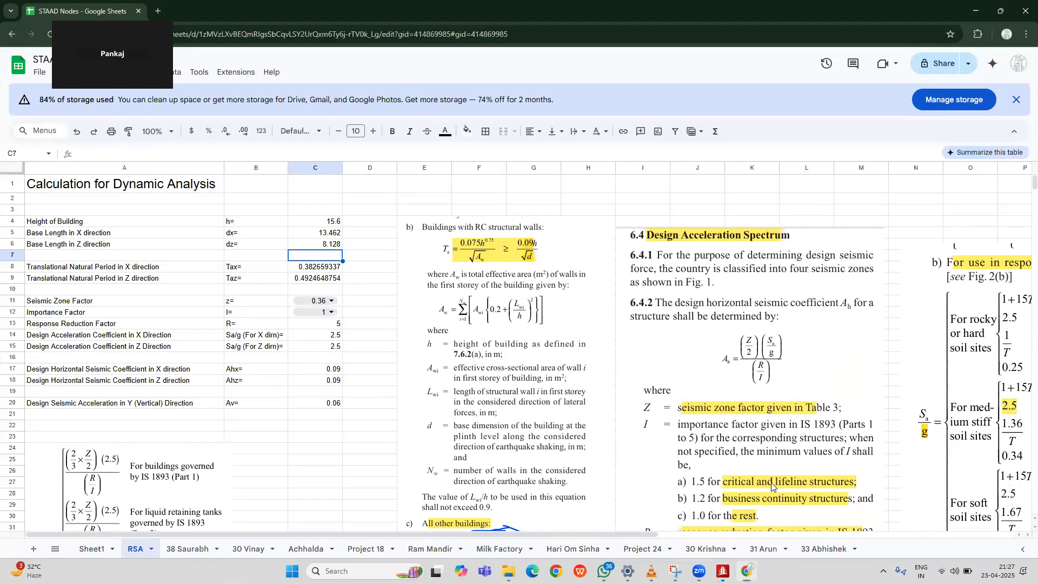
key("alt+Tab")
type("0.49")
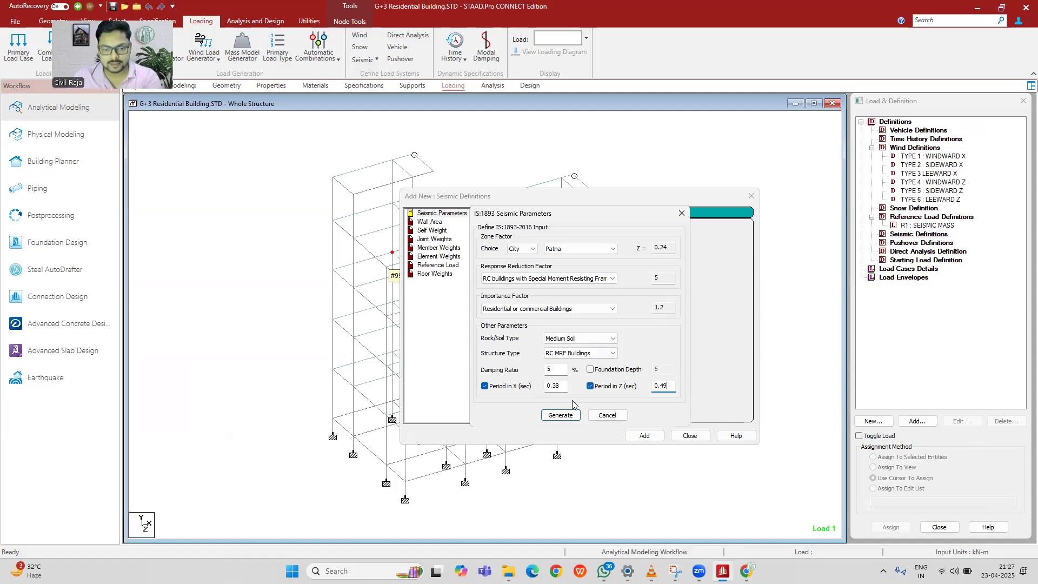
left_click(559, 415)
left_click(646, 435)
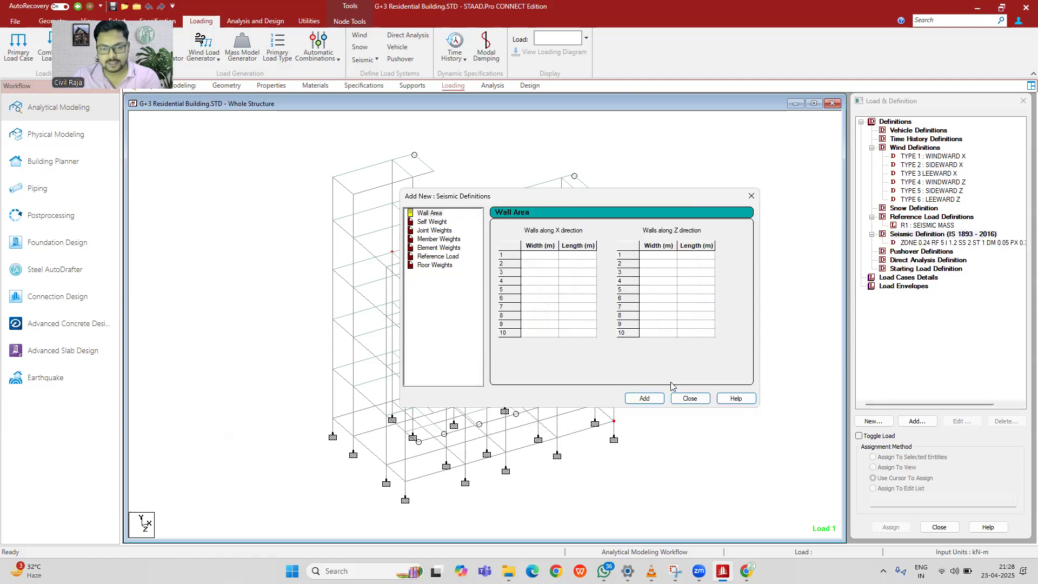
Step: Review the seismic weight options, from self weight and joint weights through reference load and floor weights, without adding any
left_click(432, 221)
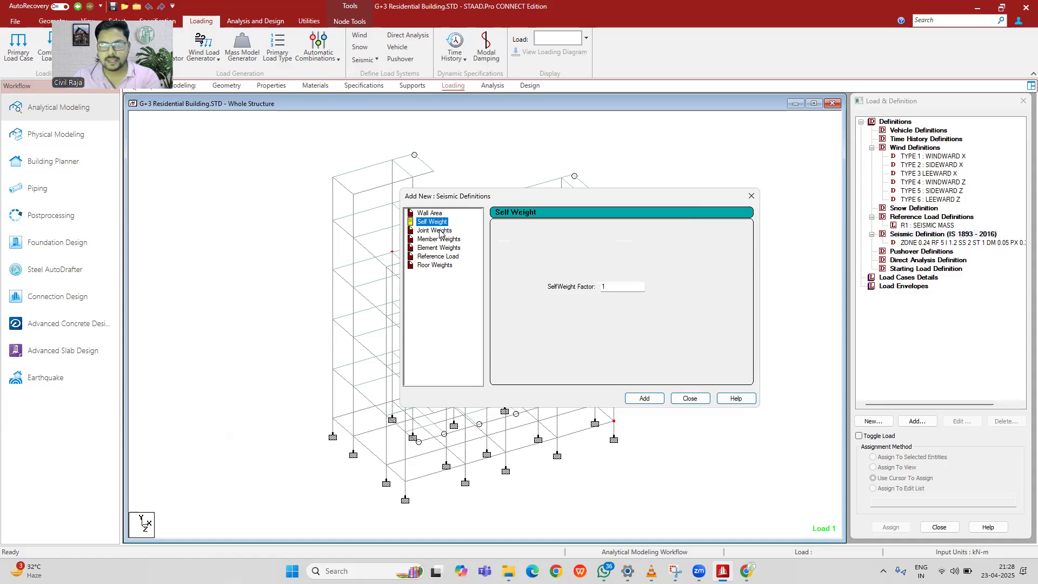
left_click(440, 231)
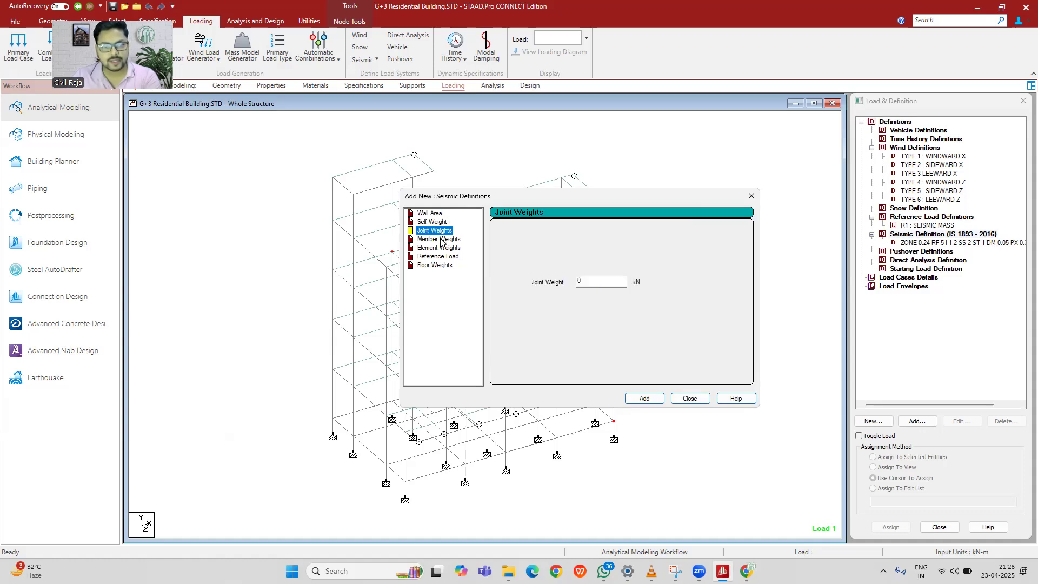
left_click(441, 239)
left_click(441, 248)
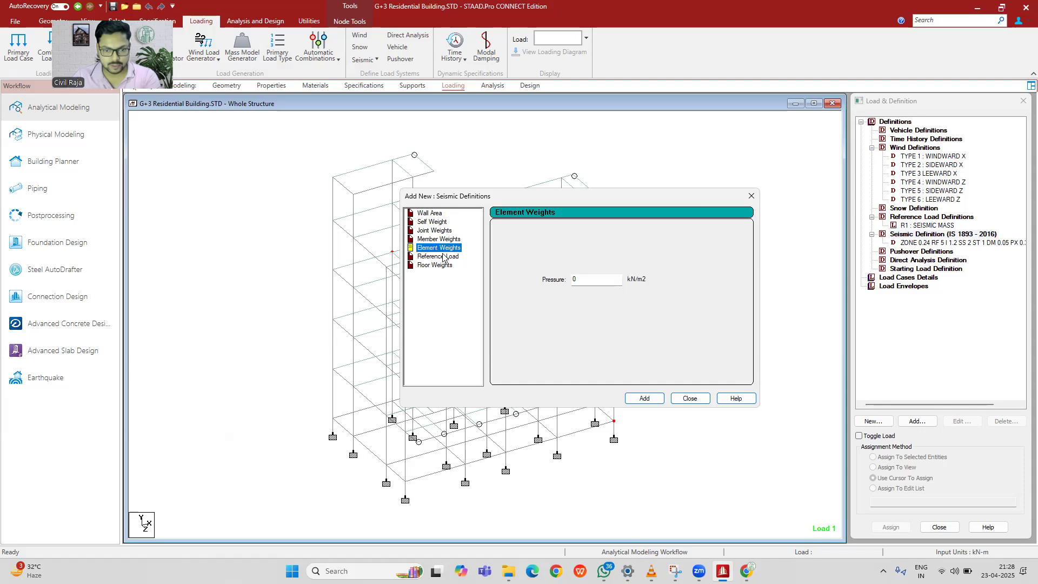
left_click(443, 257)
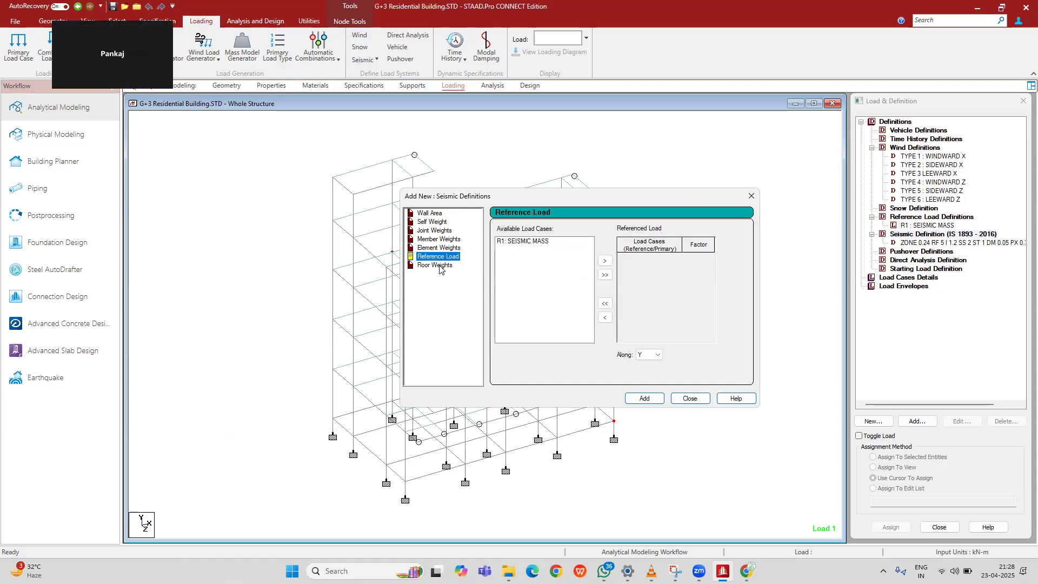
left_click(437, 266)
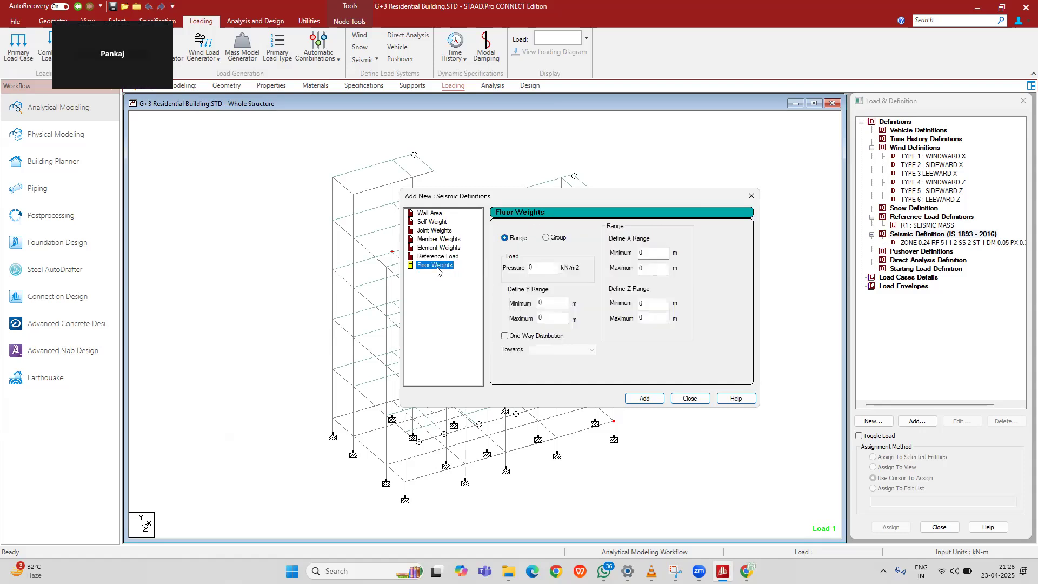
left_click(690, 399)
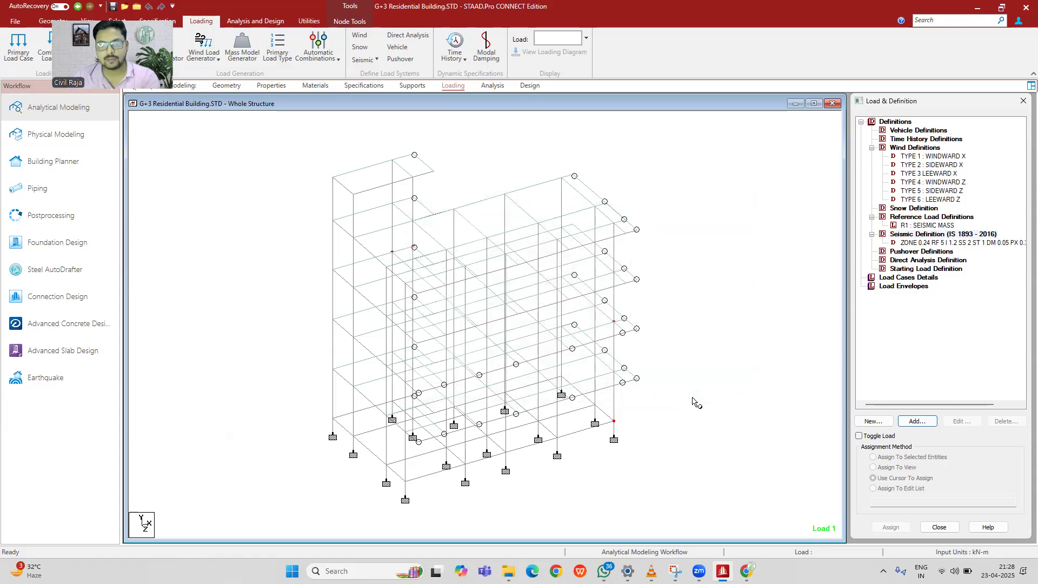
Step: Create primary load case 1 titled SLX with the loading type Seismic-H
left_click(927, 226)
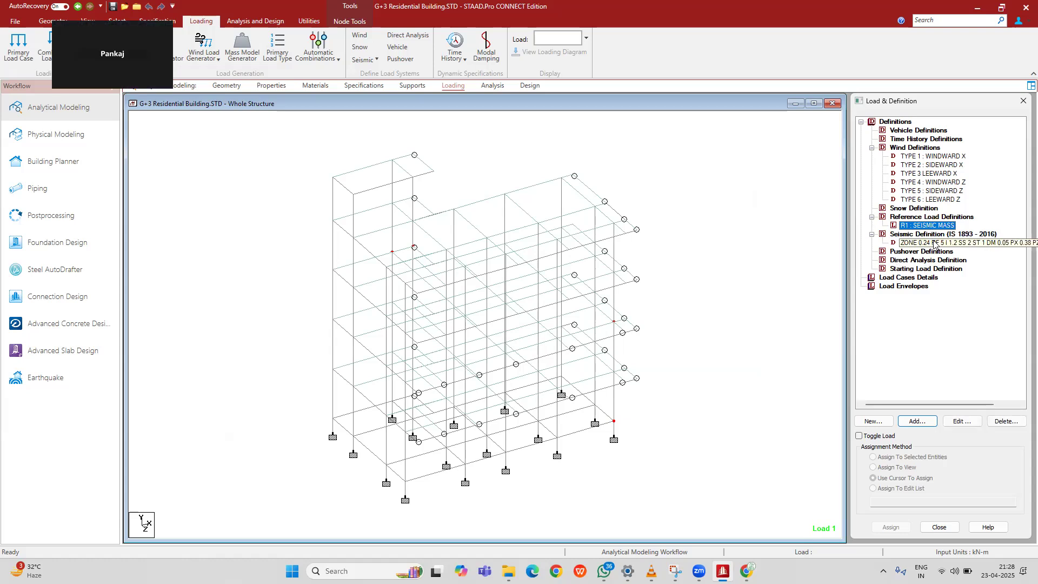
left_click(897, 277)
left_click(917, 421)
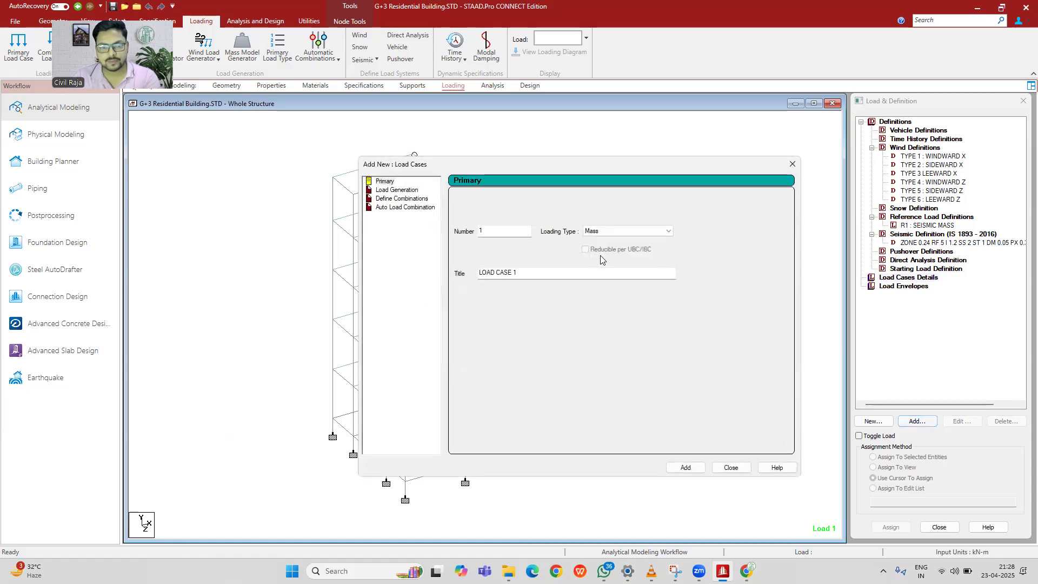
left_click(622, 230)
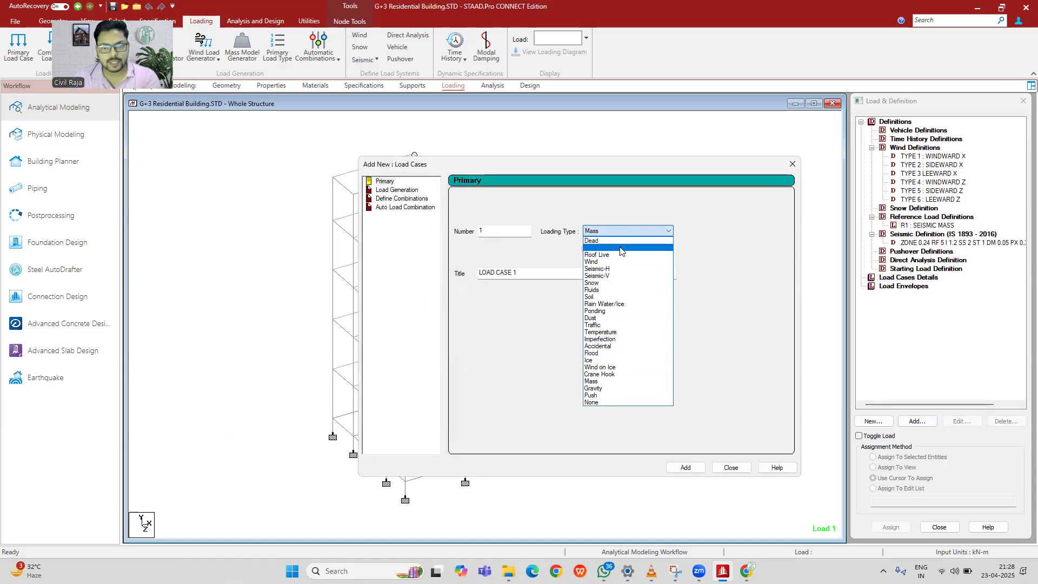
left_click(597, 269)
left_click_drag(546, 279, 356, 277)
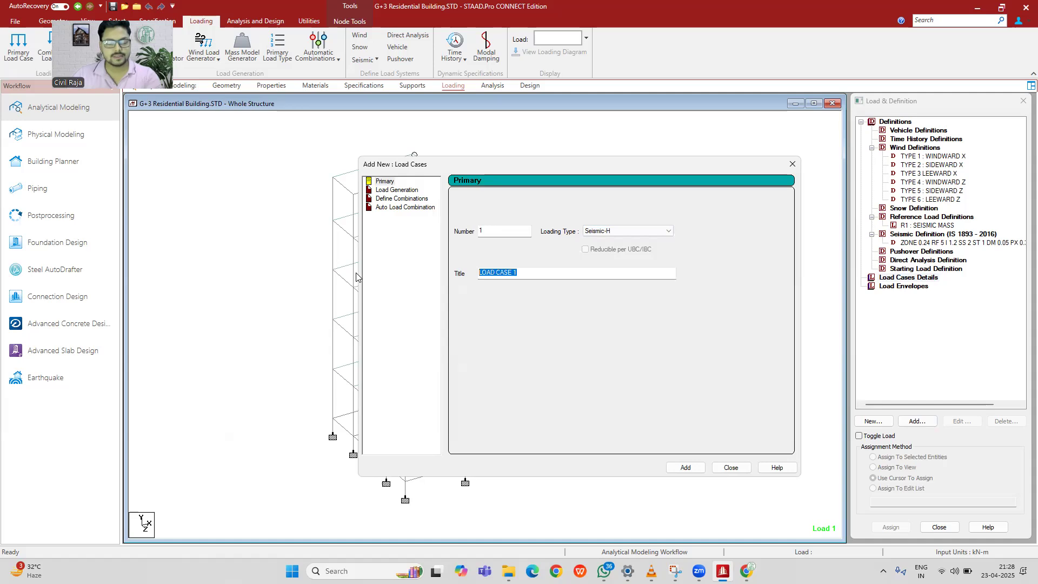
type("SL")
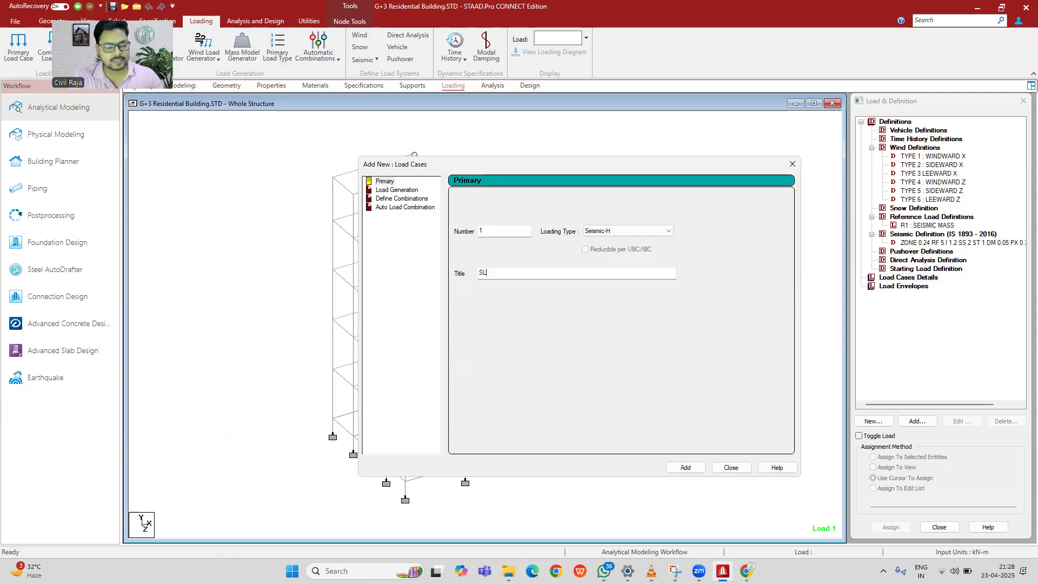
left_click(685, 467)
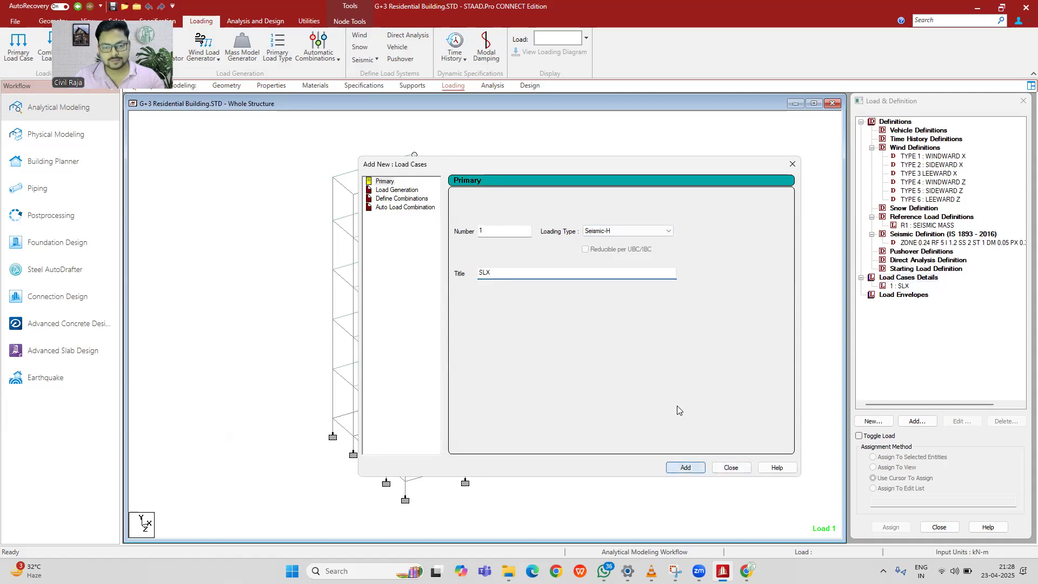
Step: Add primary load case 2 titled SLY with the loading type Seismic-V
left_click(644, 231)
left_click(613, 277)
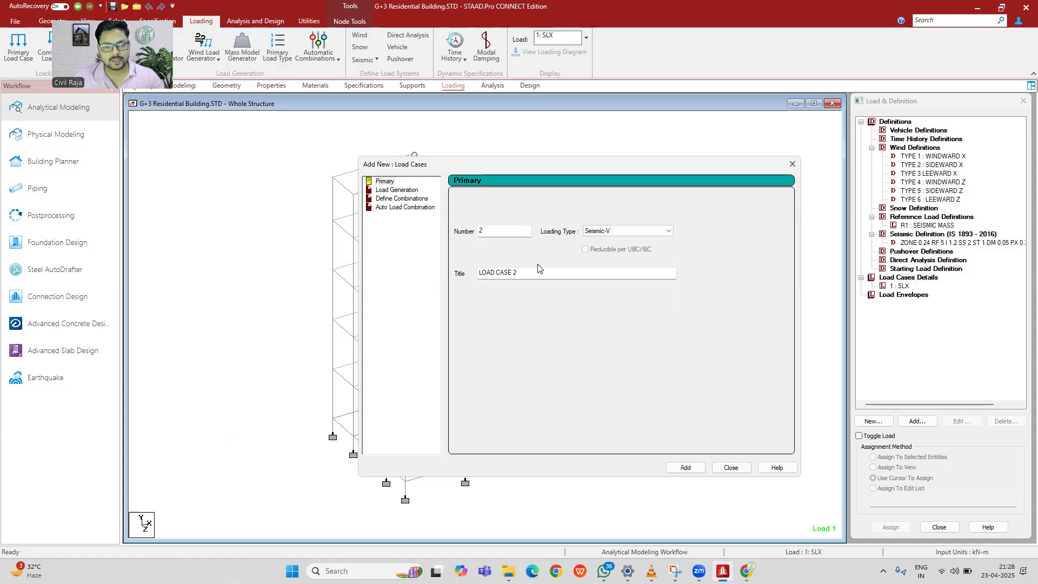
left_click_drag(521, 277, 430, 273)
type("SLY")
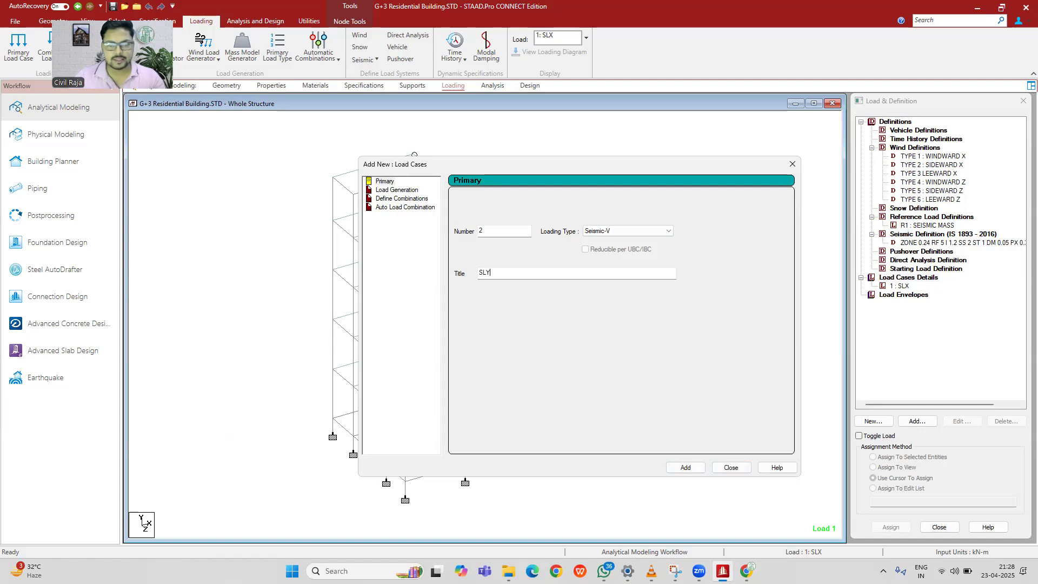
left_click(685, 467)
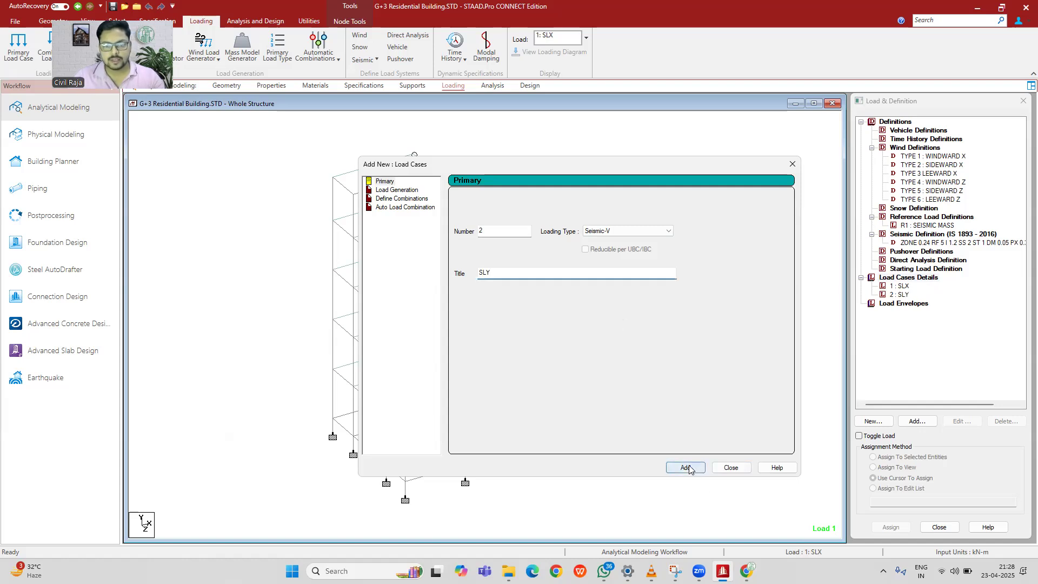
Step: Add primary load case 3 titled SLZ with the loading type Seismic-H
left_click(626, 232)
left_click(631, 276)
key("Tab")
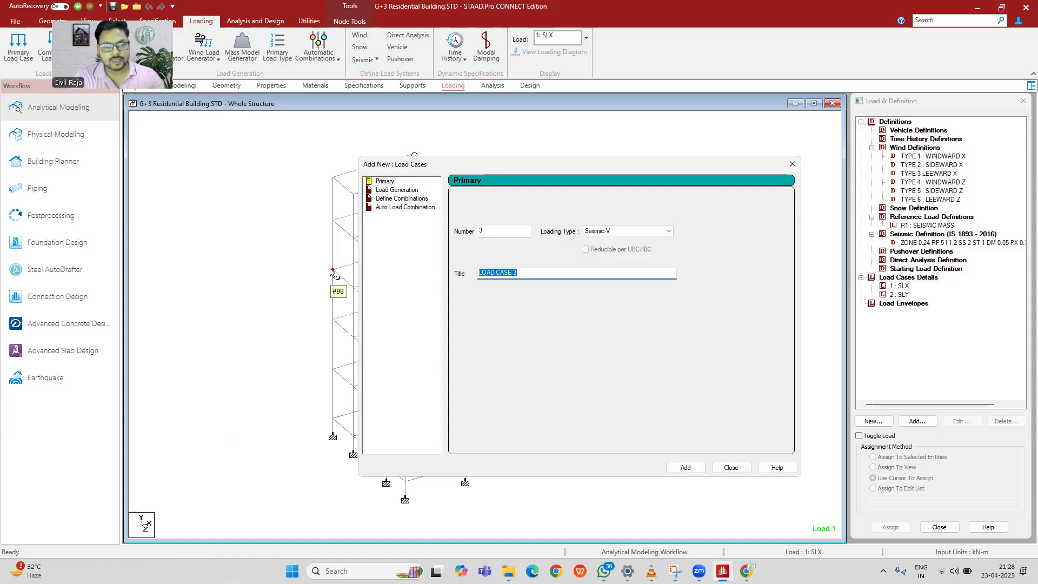
type("SLZ")
left_click(616, 231)
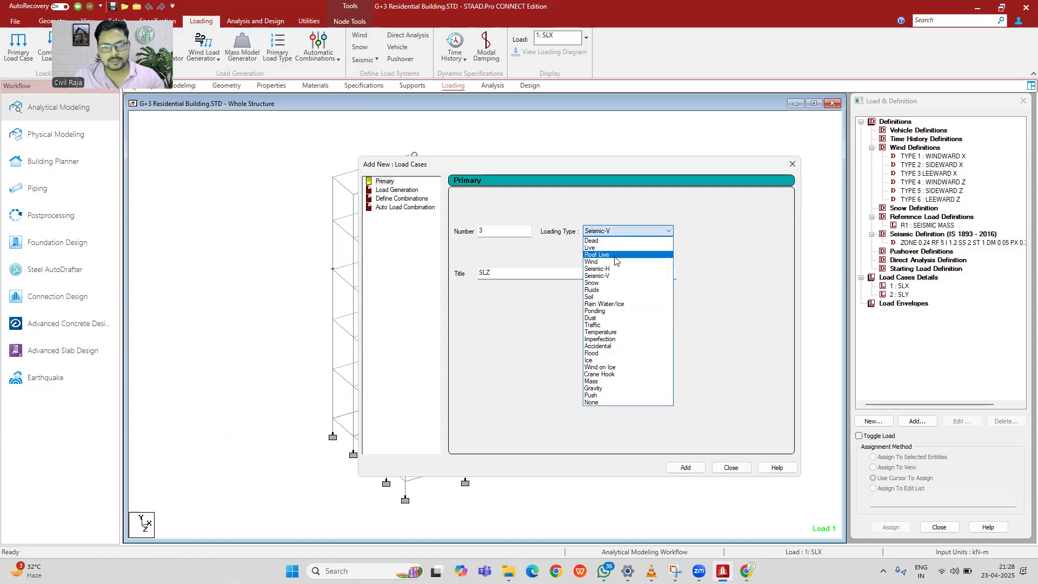
left_click(617, 269)
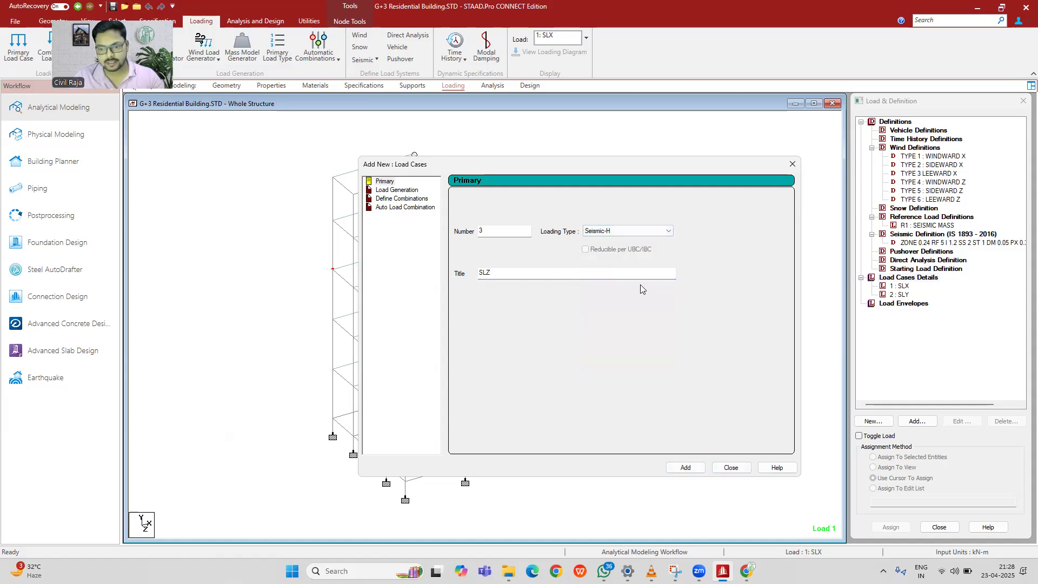
left_click(686, 467)
left_click(730, 468)
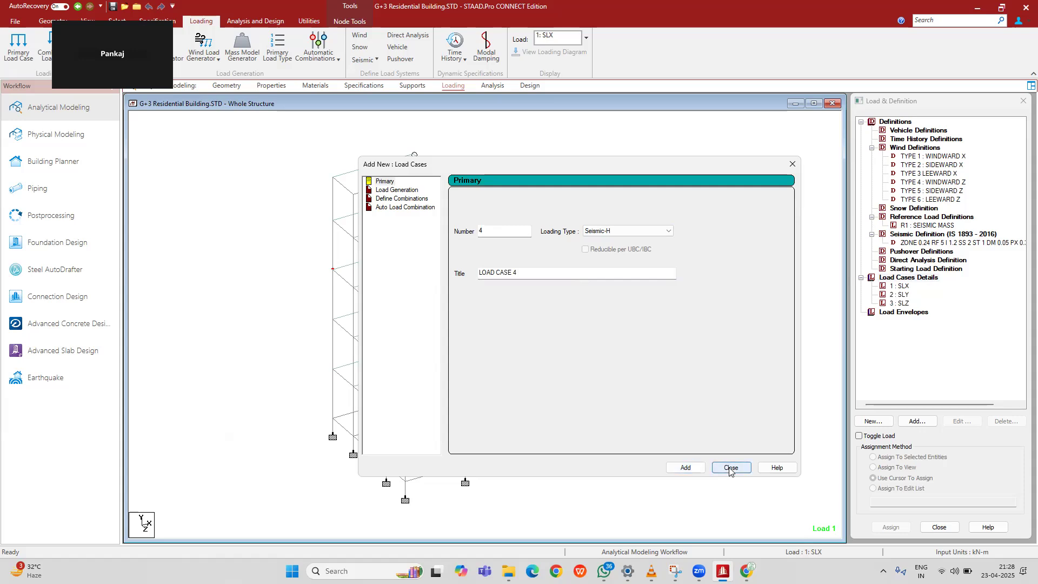
Step: Add primary load case 4 titled DL with the loading type Dead
left_click(631, 233)
left_click(614, 241)
left_click_drag(544, 272, 480, 272)
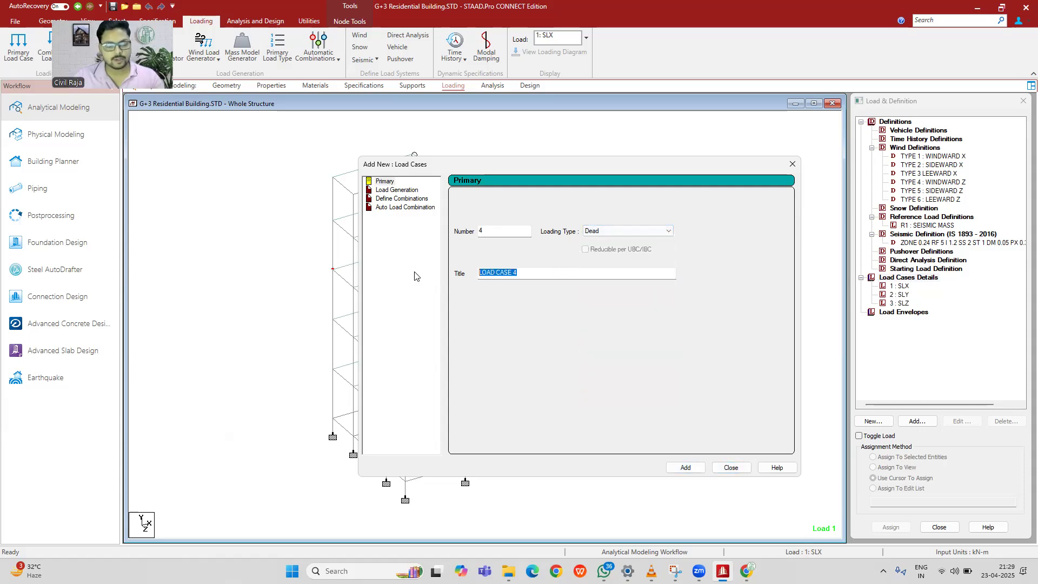
type("DL")
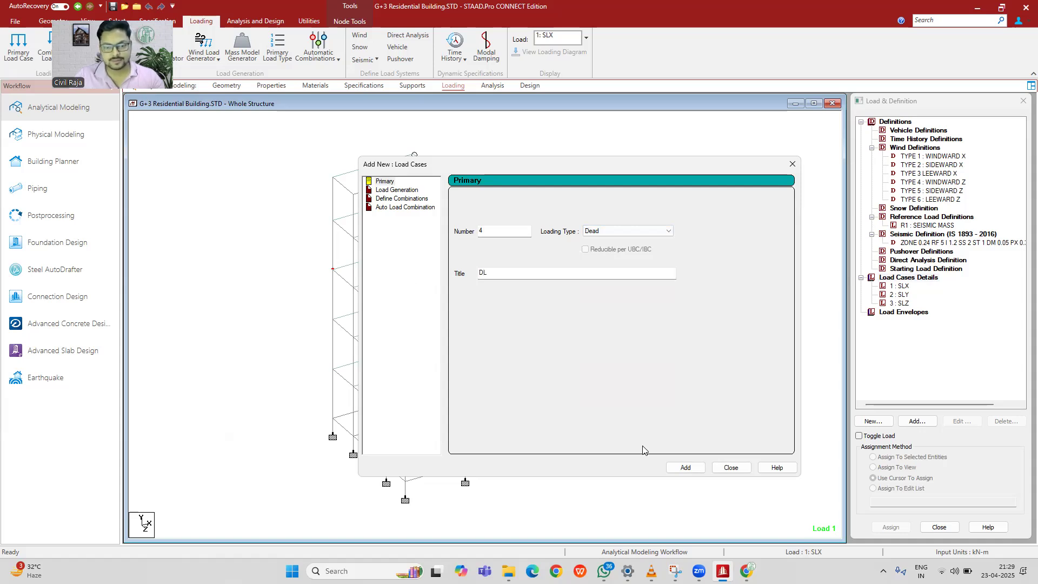
left_click(685, 467)
Step: Add primary load case 5 titled LL with the loading type Live
left_click(629, 234)
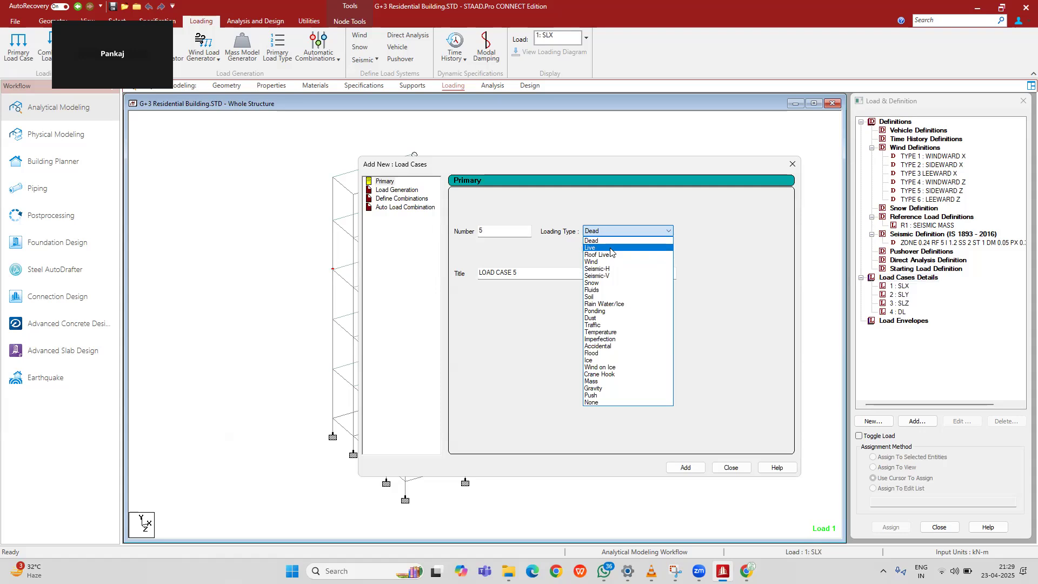
left_click(590, 248)
type("LL")
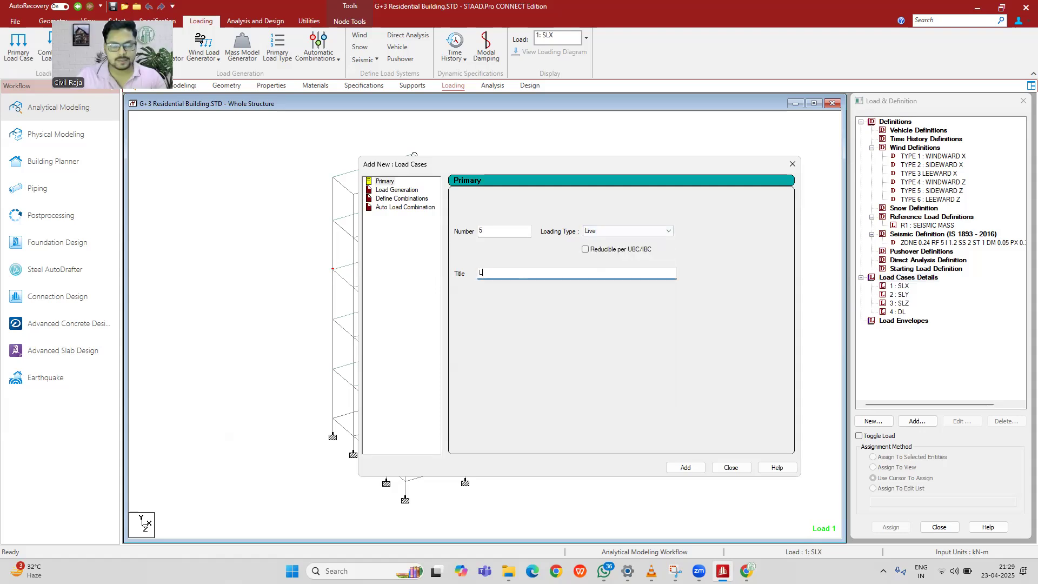
left_click(684, 467)
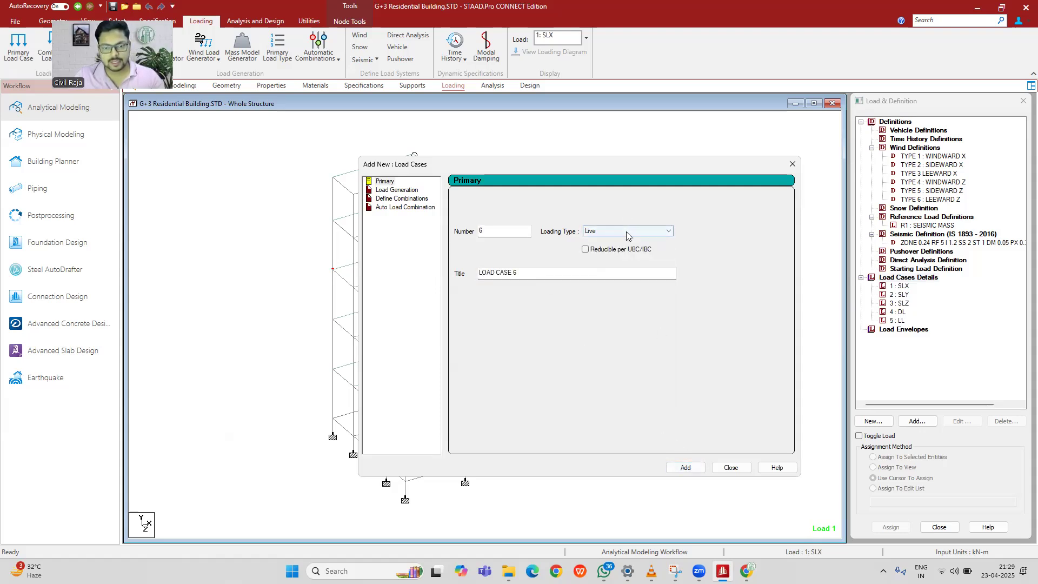
Step: Add primary load case 6 titled RSX with the loading type Mass
left_click(626, 231)
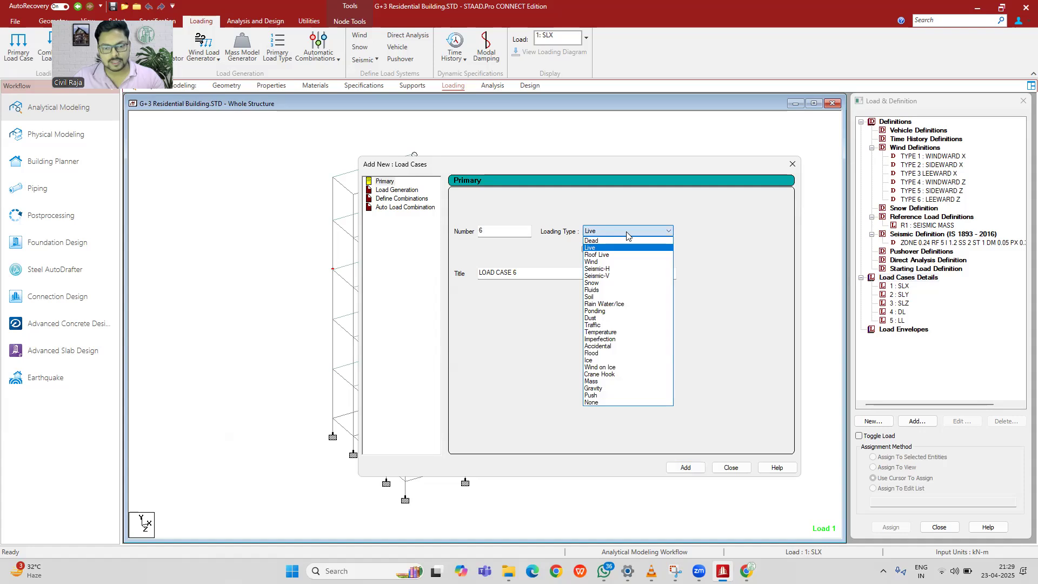
left_click(594, 381)
triple_click(538, 272)
type("RSX")
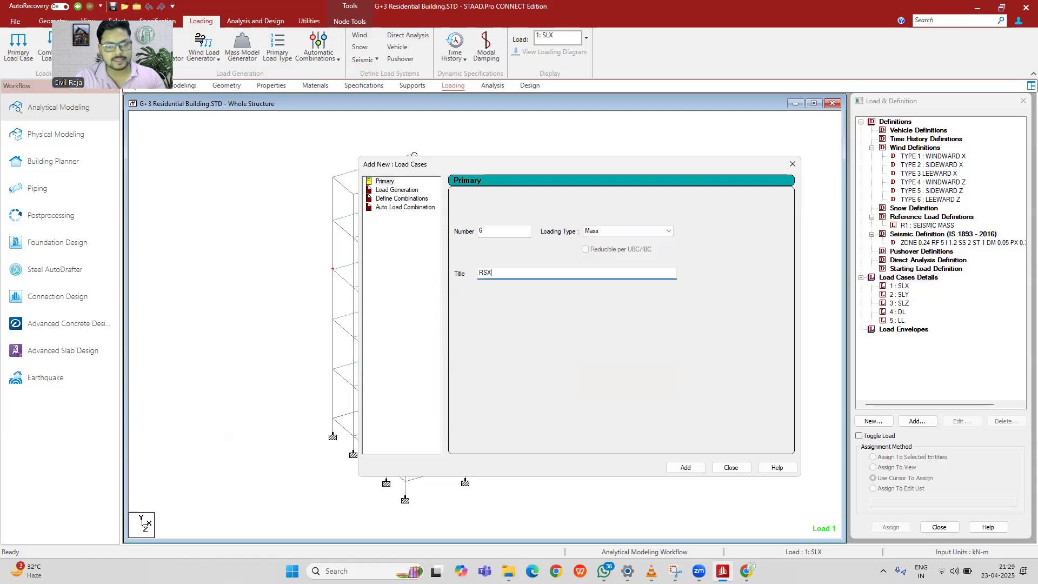
left_click(685, 467)
Step: Add primary load cases 7 and 8, titled RSY and RSZ, keeping the loading type Mass
triple_click(520, 270)
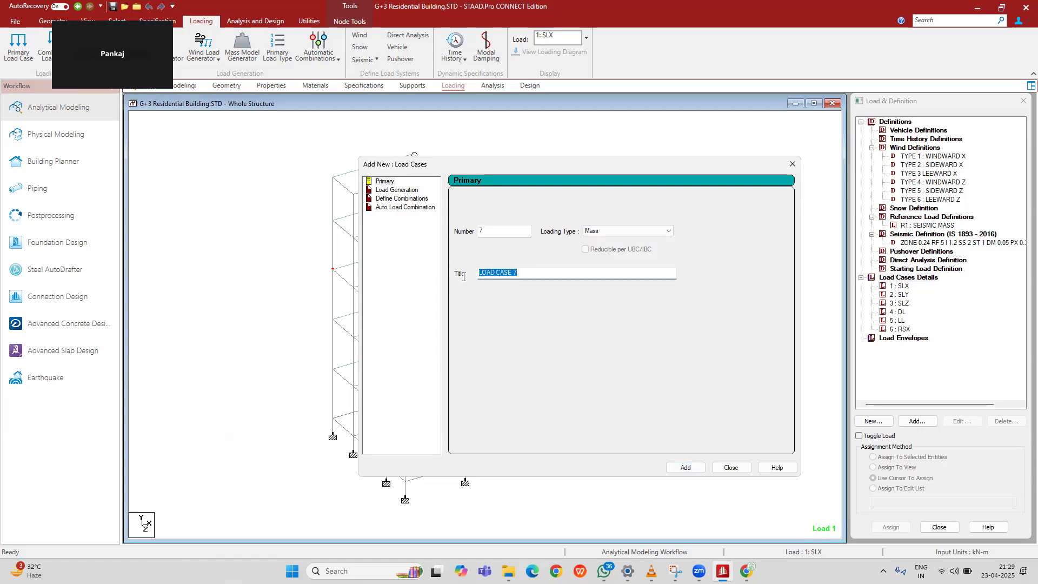
type("RSY")
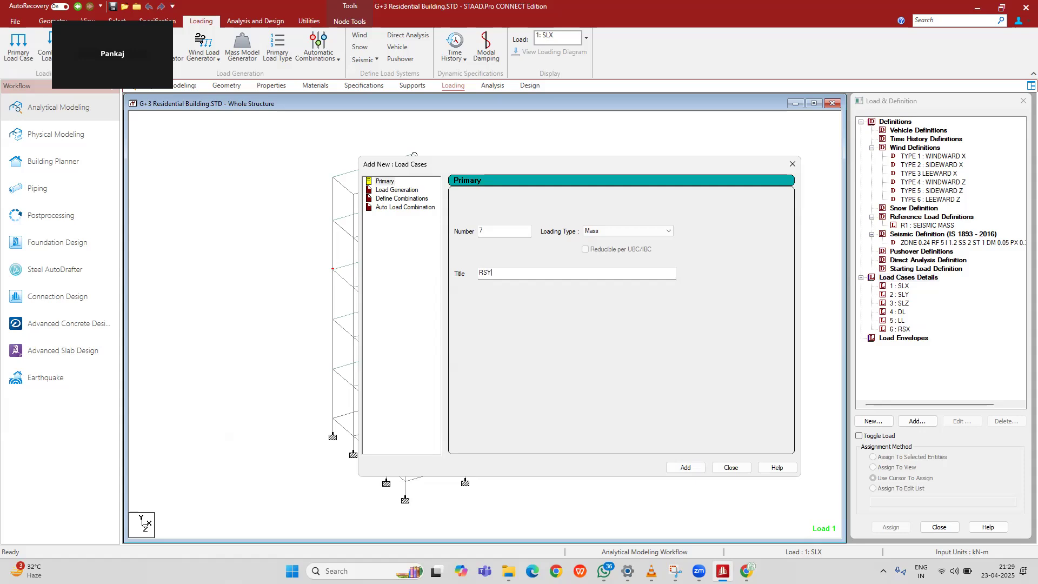
left_click(685, 467)
triple_click(516, 273)
type("RSZ")
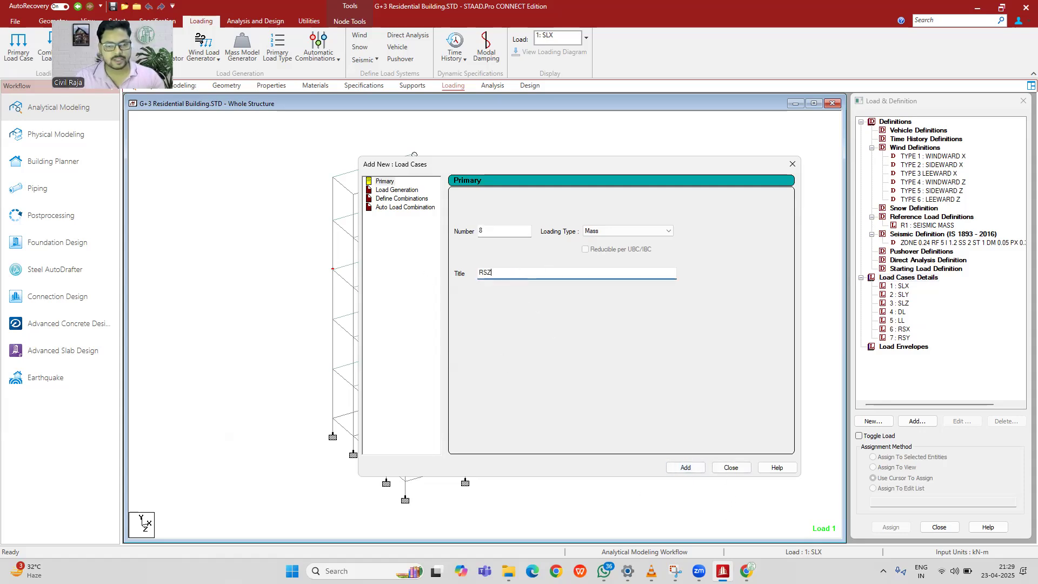
left_click(686, 467)
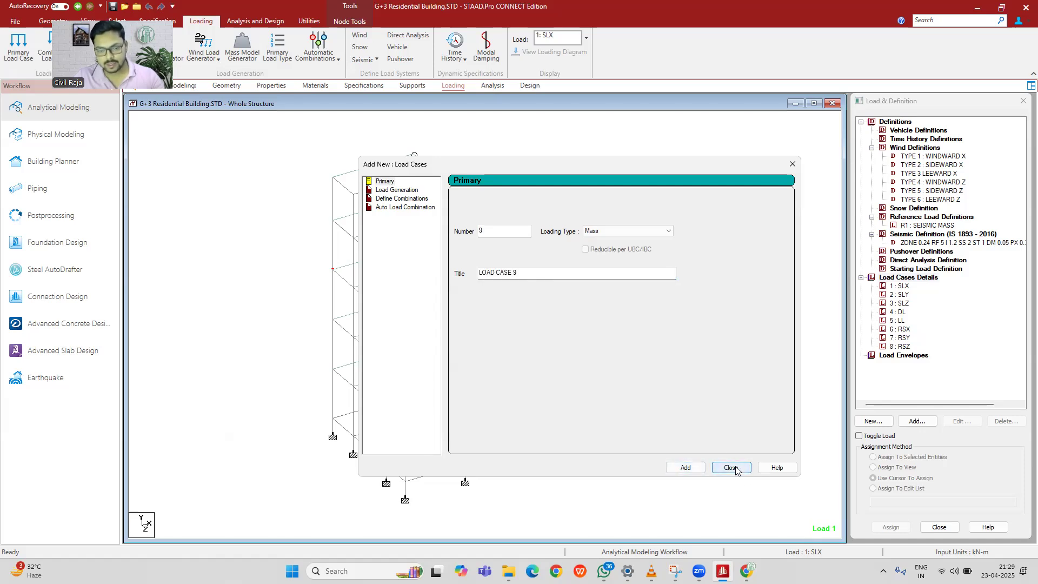
Step: Add primary load case 9 titled WIND +X with the loading type Wind
left_click(636, 231)
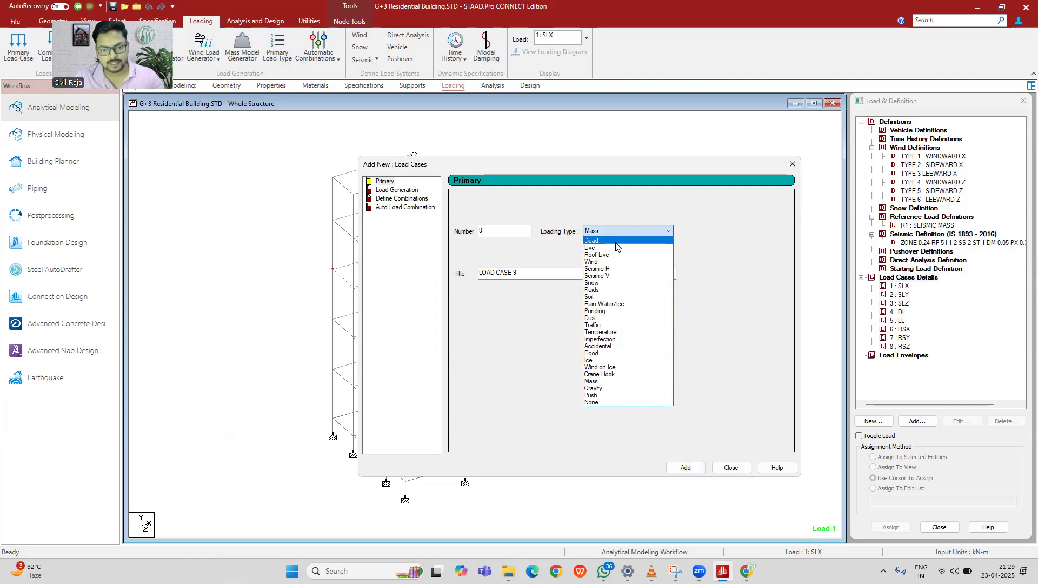
left_click(618, 262)
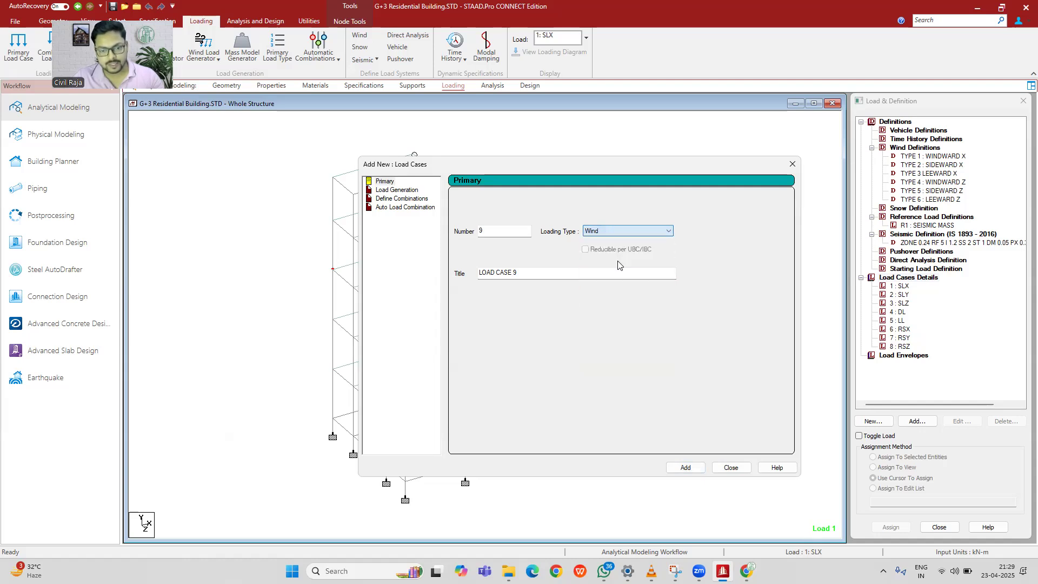
left_click_drag(551, 272, 431, 271)
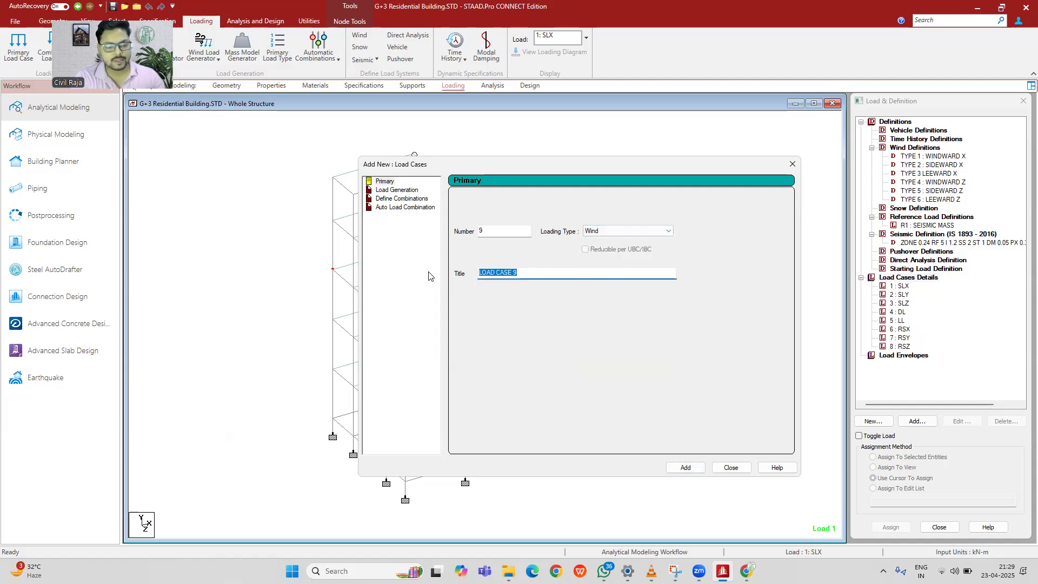
type("WIND +X")
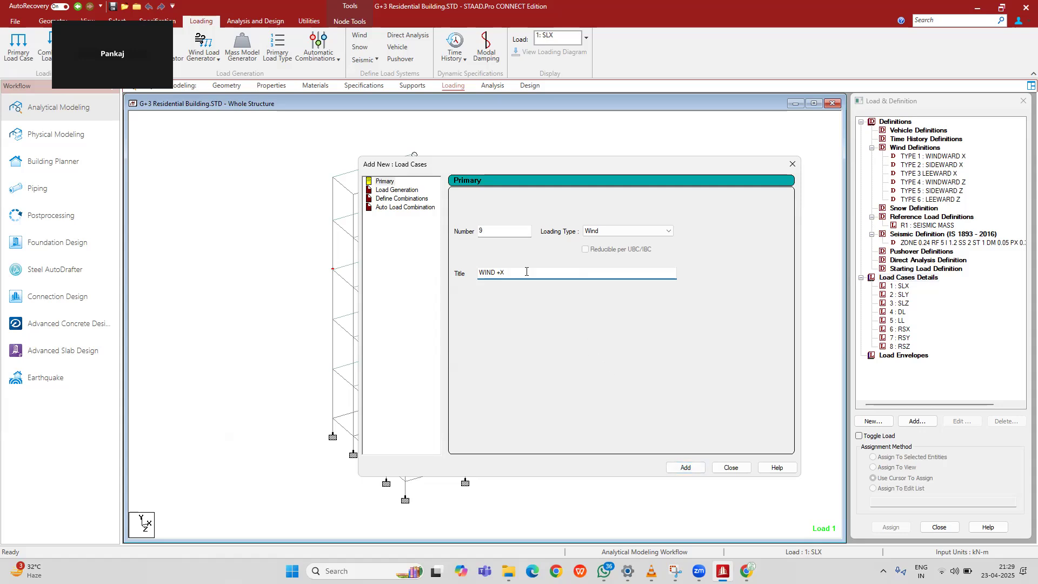
left_click(682, 463)
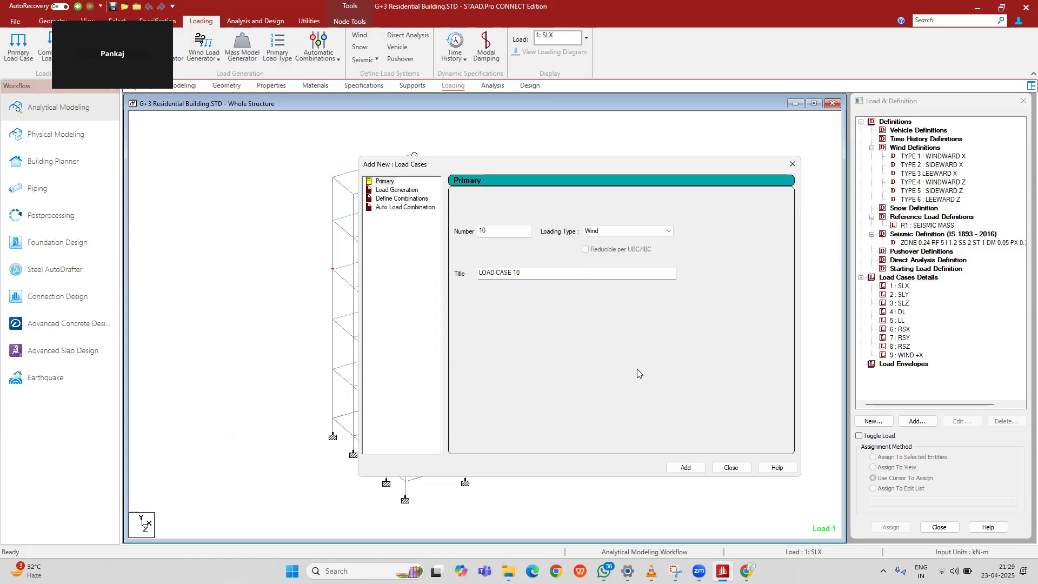
Step: Add primary load cases 10 and 11, titled WIND -X and WIND +Z, keeping the loading type Wind
left_click_drag(547, 272, 369, 277)
type("WIND -X")
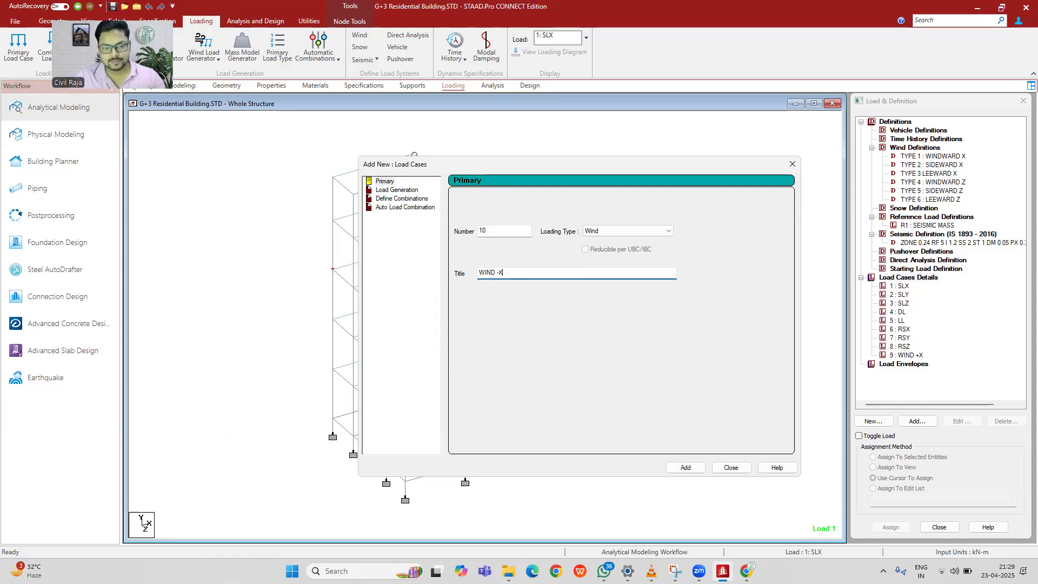
left_click(685, 467)
left_click_drag(535, 273, 429, 276)
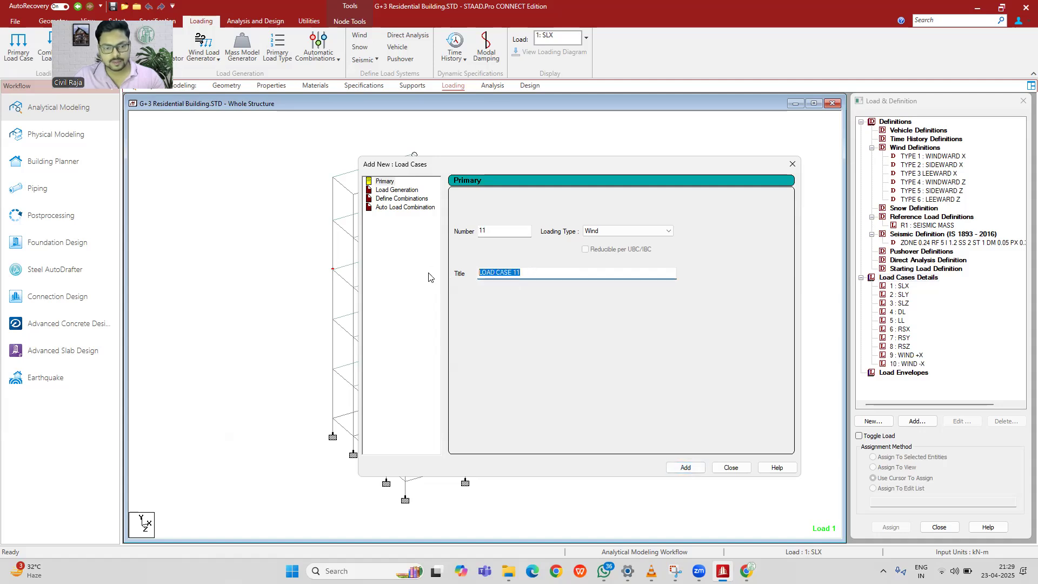
type("WIND")
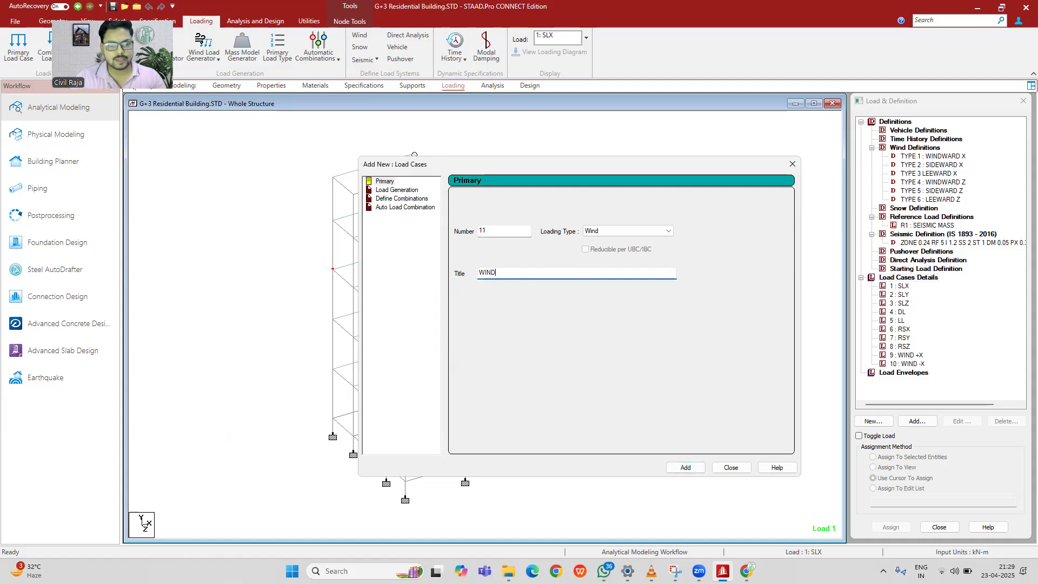
type(" +Z")
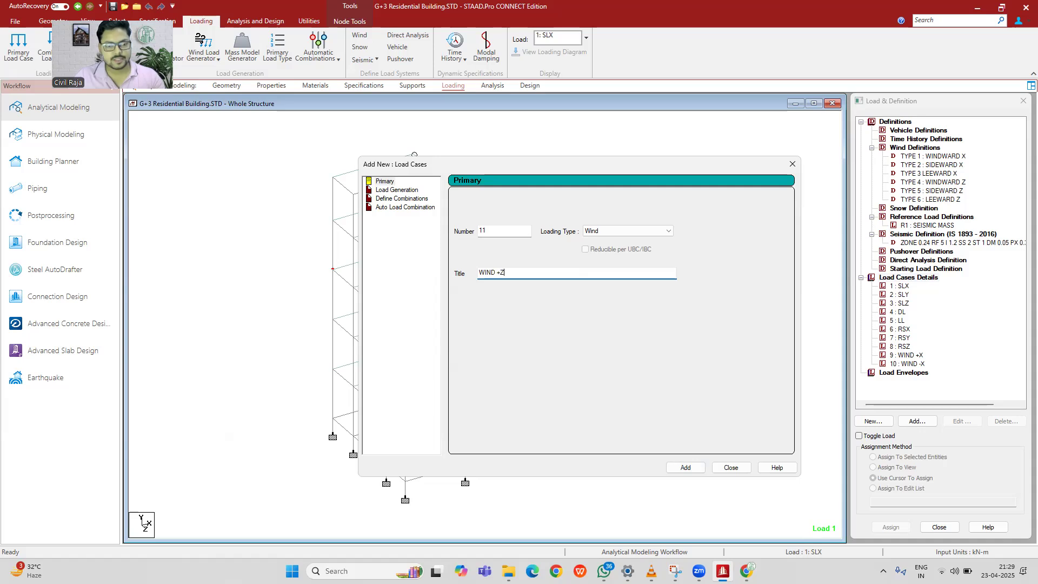
left_click(685, 467)
Step: Add primary load case 12 titled WIND -Z with the loading type Wind and finish adding load cases
left_click_drag(522, 272, 418, 277)
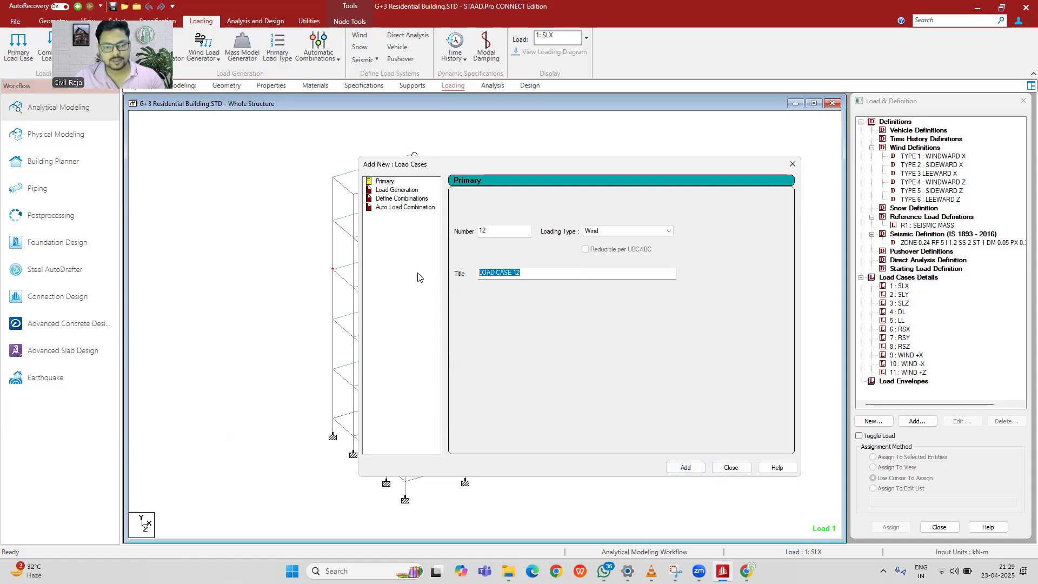
type("WO")
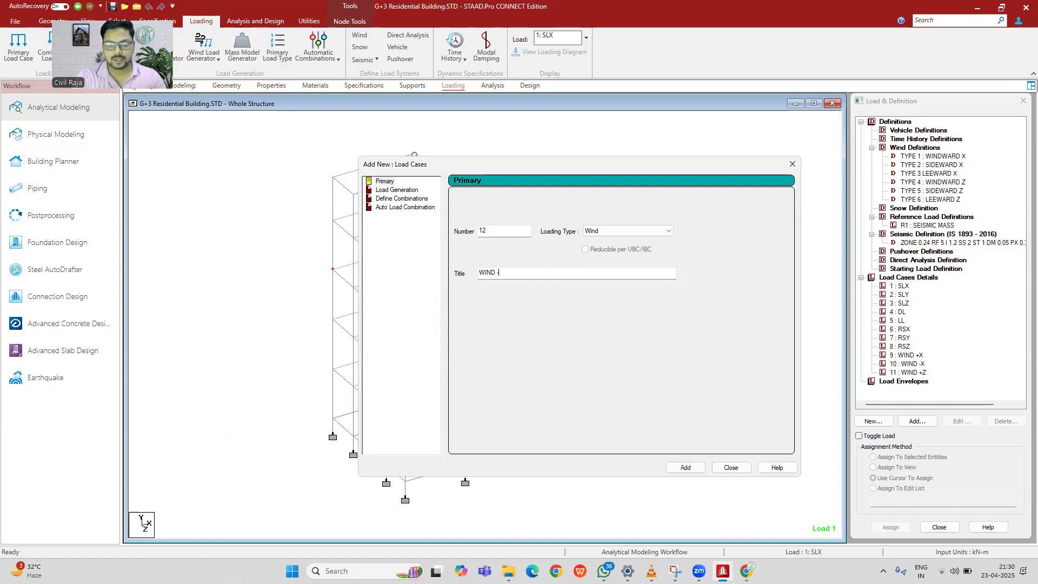
left_click(686, 467)
left_click(730, 468)
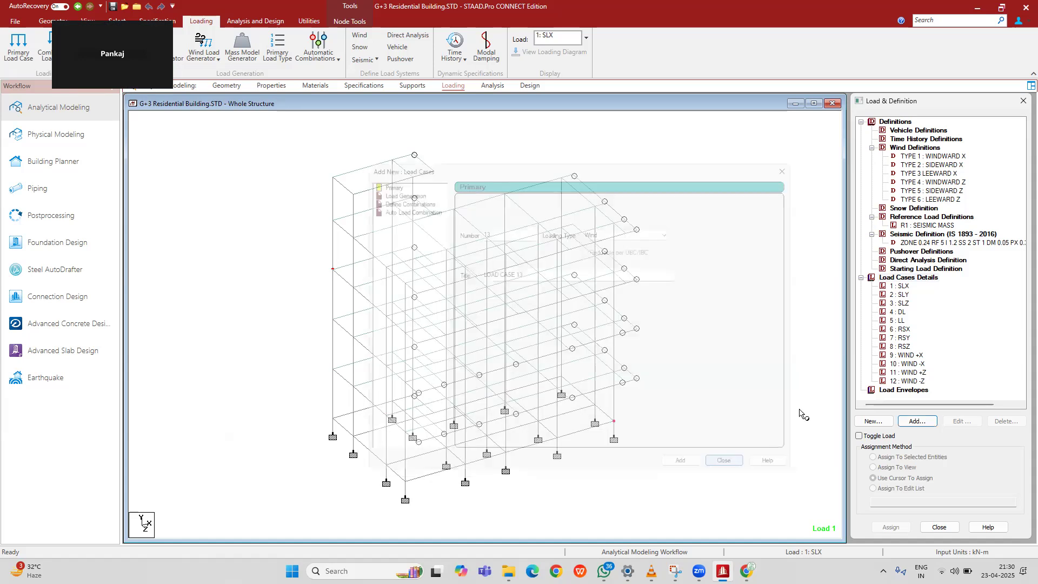
Step: Delete load case 8, RSZ, from the load case details
left_click(903, 347)
left_click(1005, 421)
left_click(957, 345)
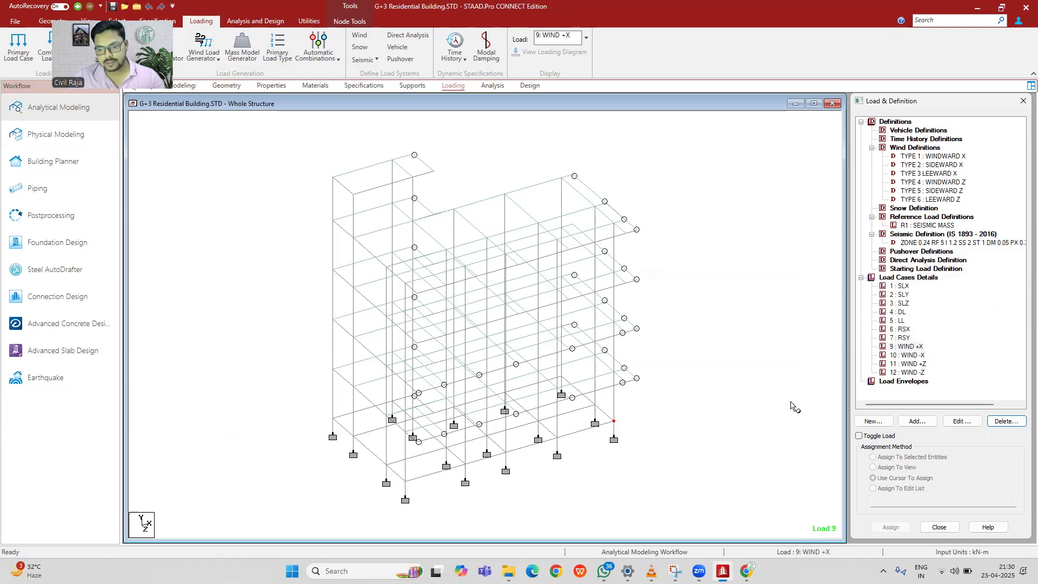
Step: Add a seismic load in the X direction with factor 1 to load case 1, SLX
left_click(899, 286)
left_click(917, 421)
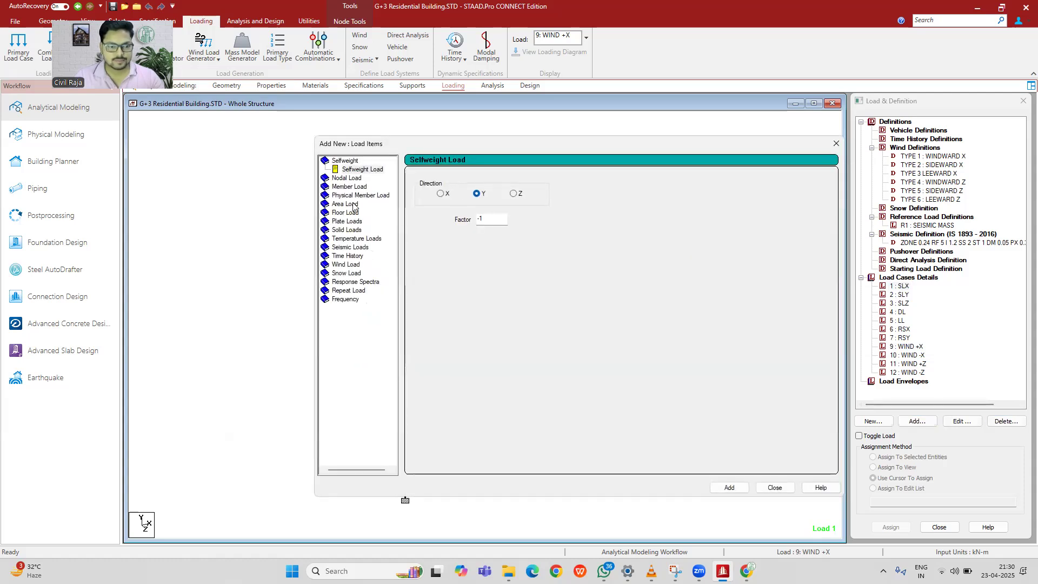
left_click(350, 247)
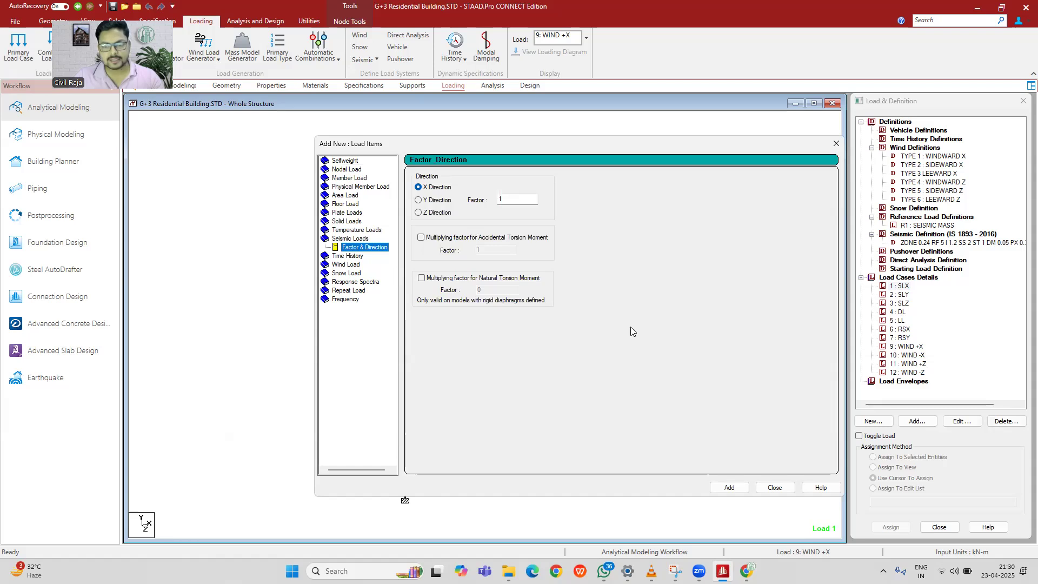
left_click(738, 488)
left_click(774, 487)
Step: Add a seismic load in the Y direction with factor 1 to load case 2, SLY
left_click(904, 303)
left_click(918, 421)
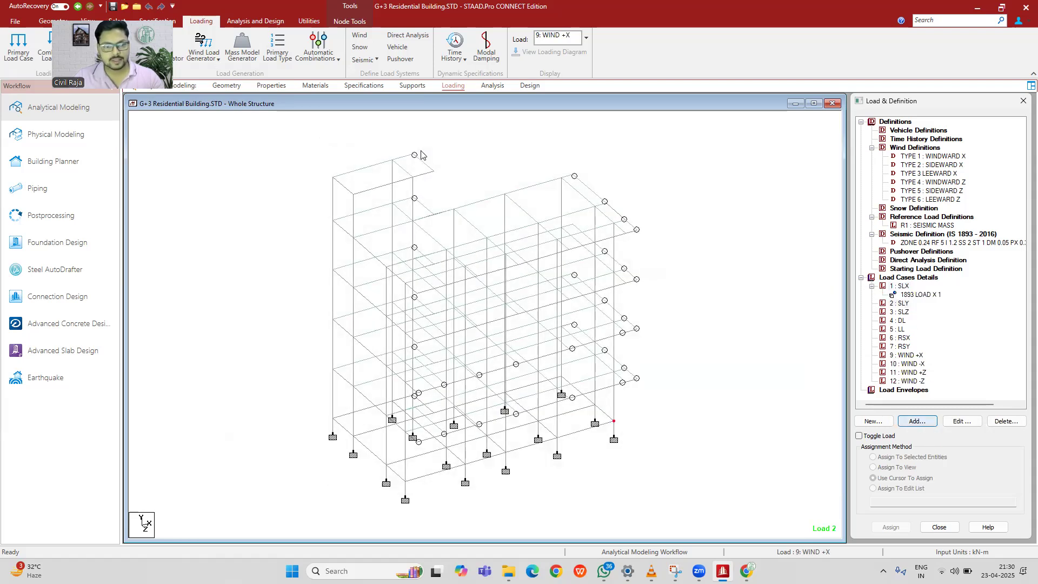
left_click(923, 422)
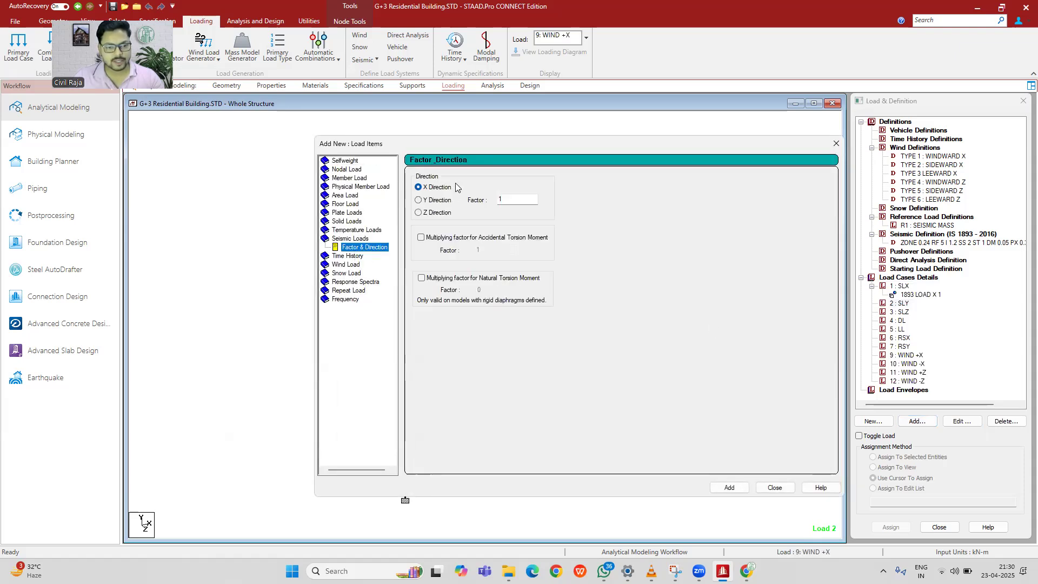
left_click(427, 201)
left_click(743, 489)
left_click(774, 488)
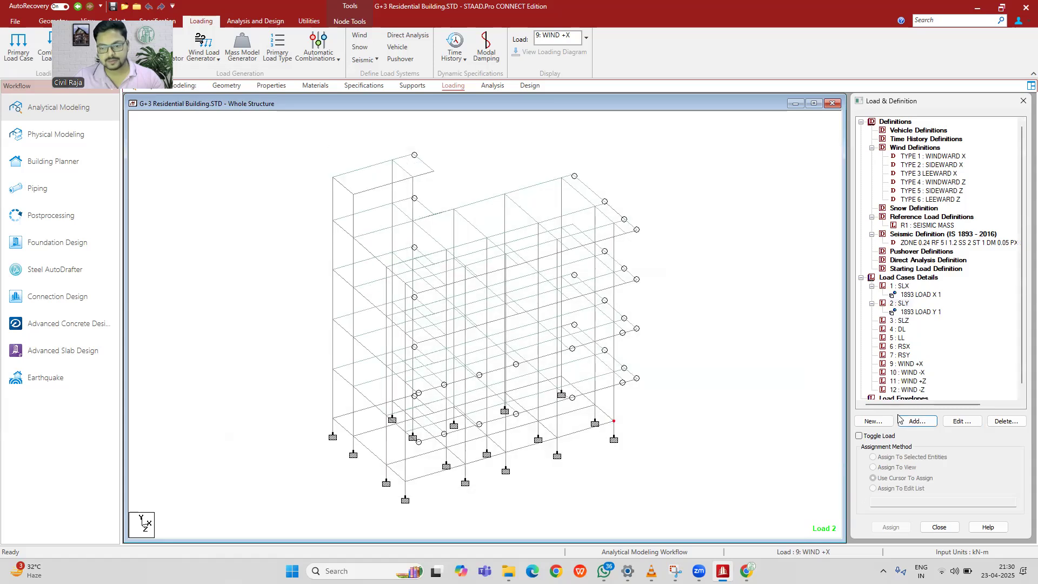
Step: Add a seismic load in the Z direction with factor 1 to load case 3, SLZ
left_click(899, 320)
left_click(918, 422)
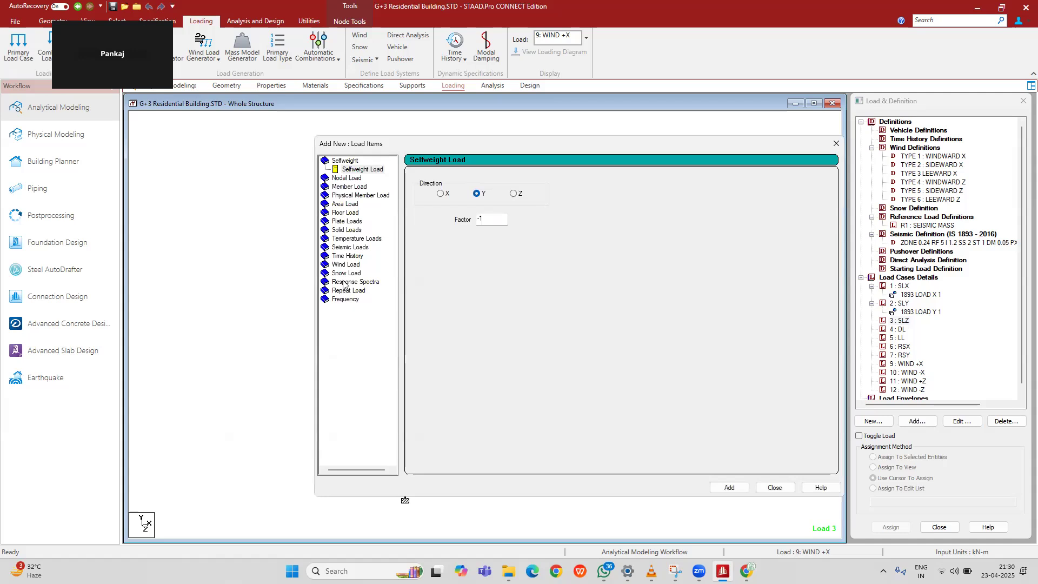
left_click(349, 238)
left_click(435, 213)
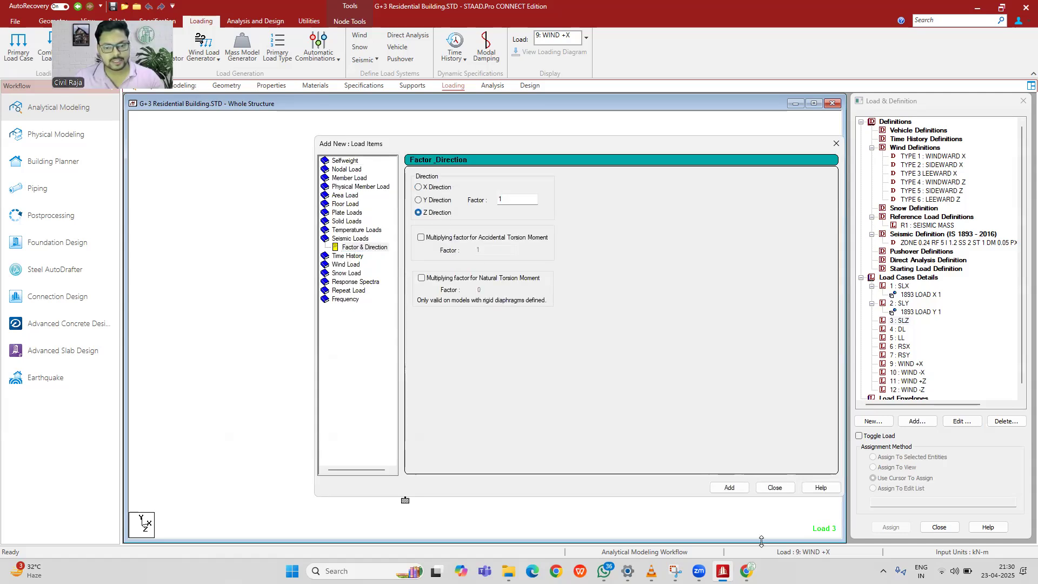
left_click(729, 487)
left_click(775, 487)
Step: Add a selfweight load in Y with factor -1 to load case 4, DL, and open the uniform force member load settings
left_click(899, 339)
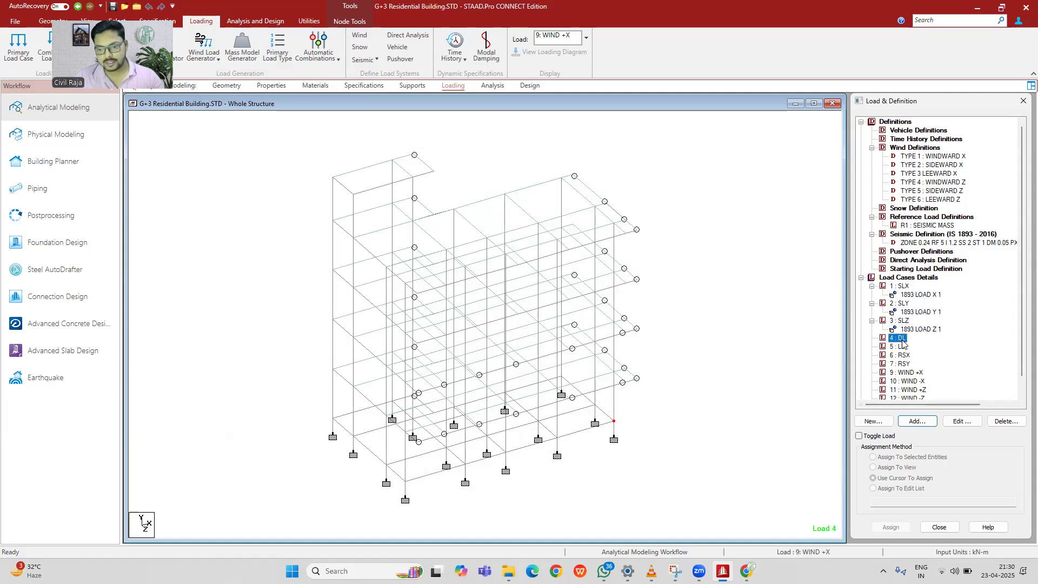
left_click(917, 421)
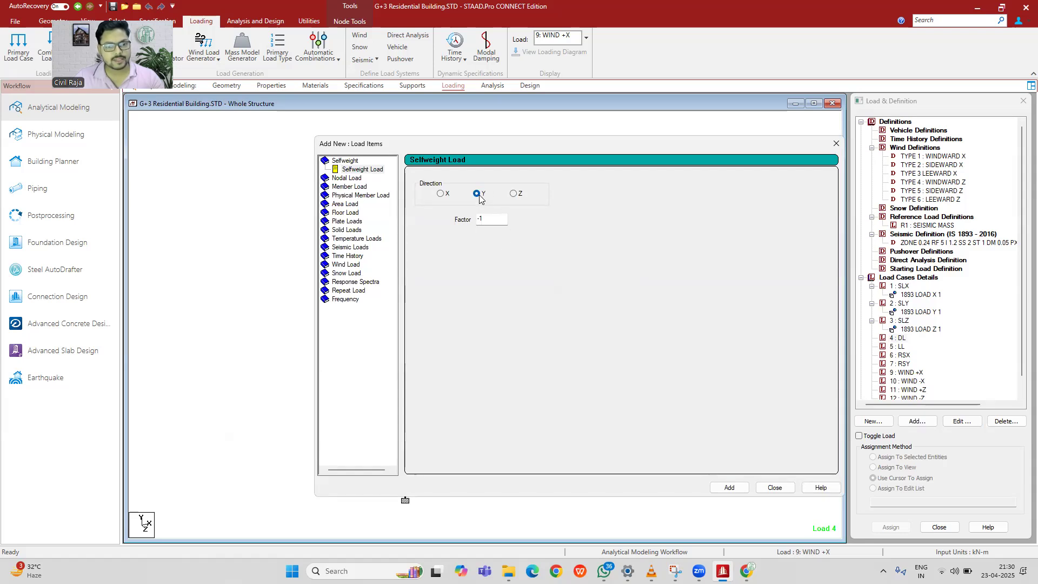
left_click(729, 487)
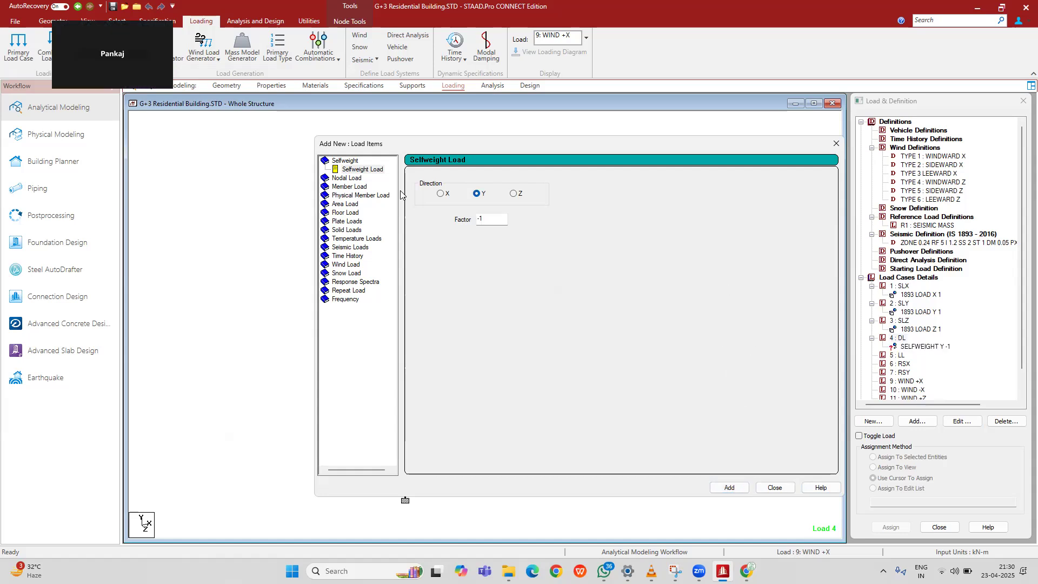
left_click(363, 187)
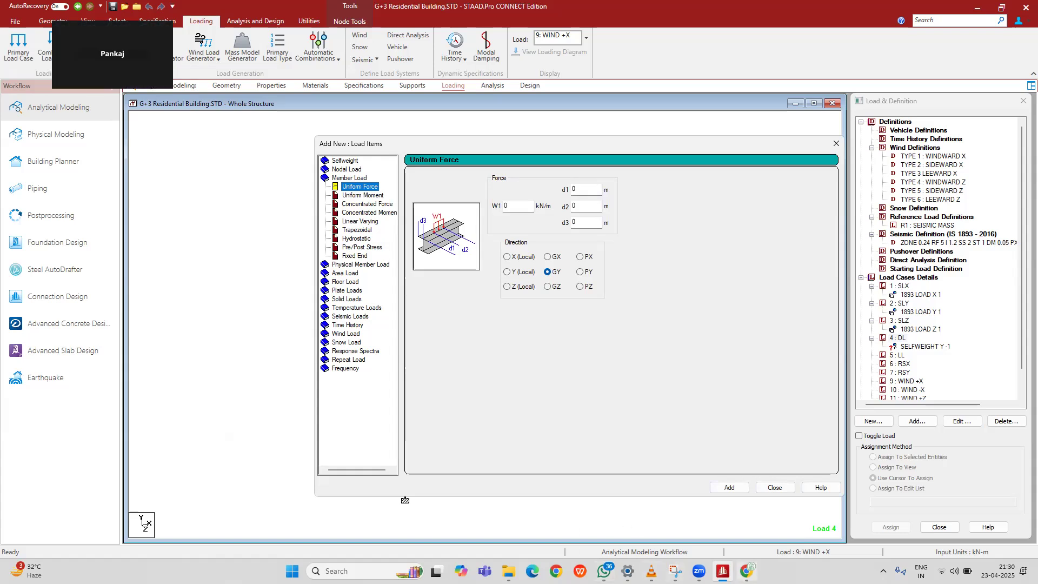
Step: Switch to Google Sheets in the browser, search for "WALL" and open the Wall Load Calculation spreadsheet
key("alt+Tab")
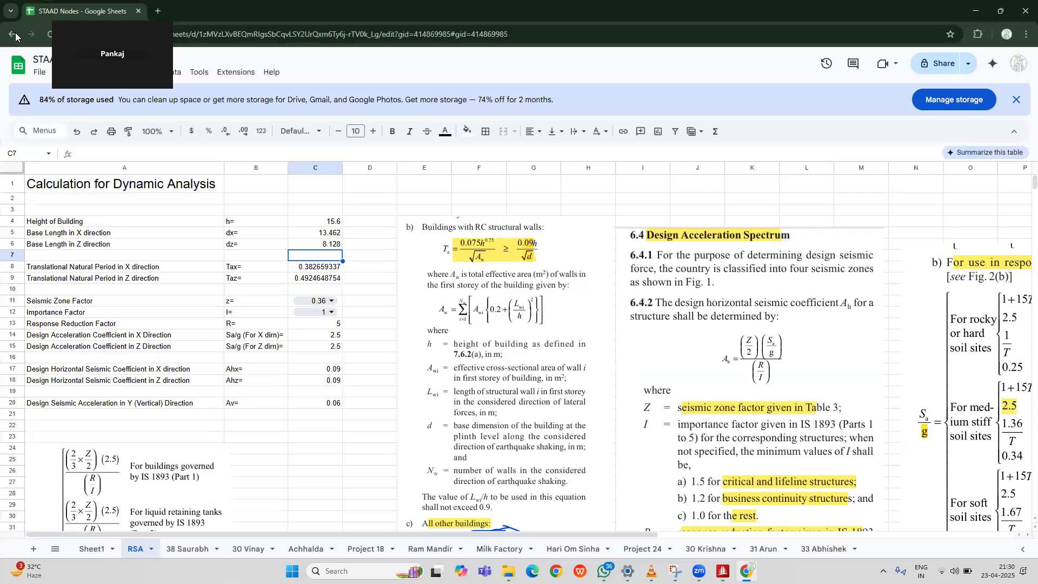
left_click(13, 34)
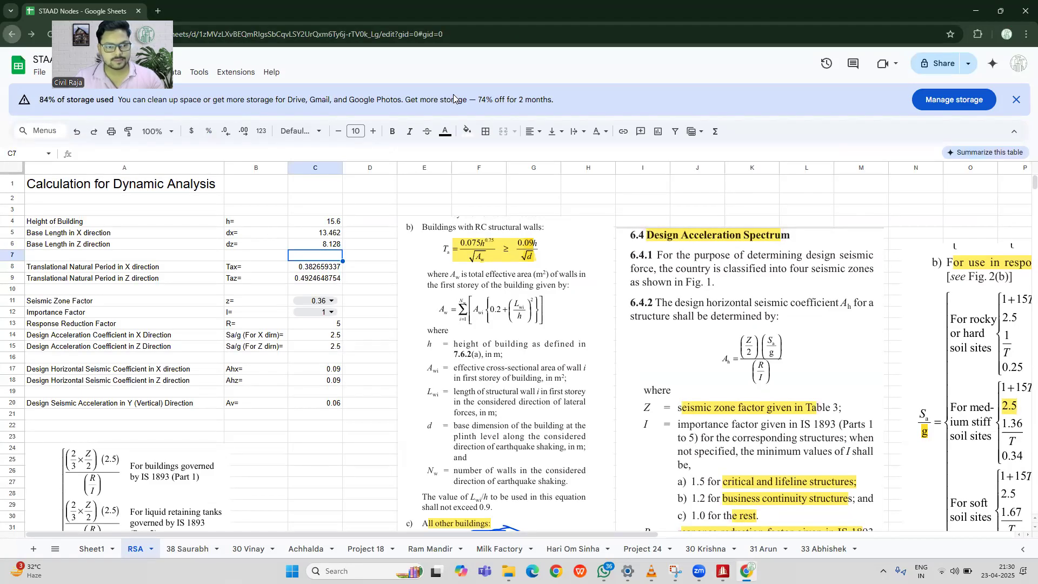
left_click(363, 63)
type("WA")
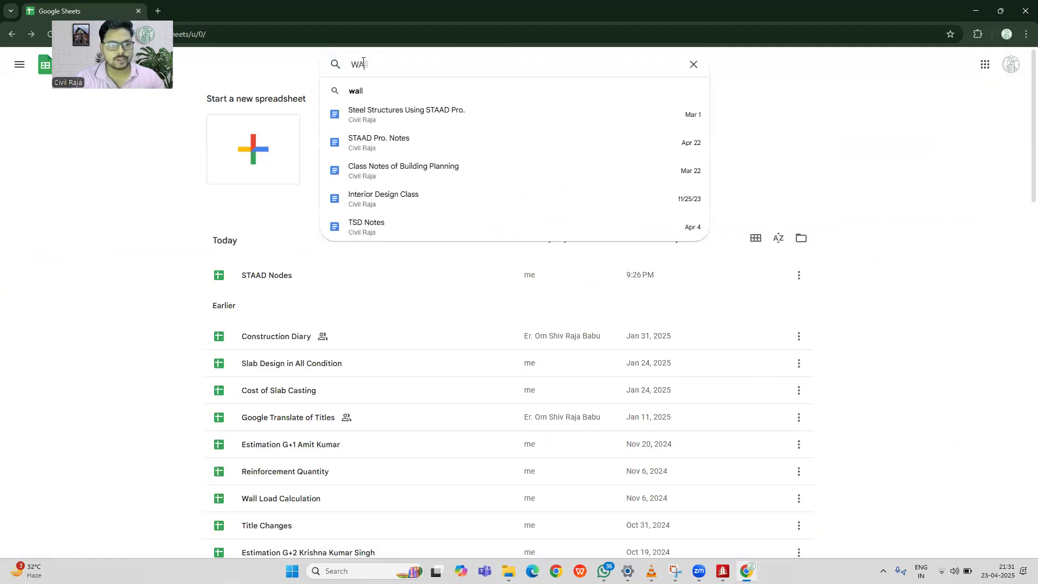
type("LL")
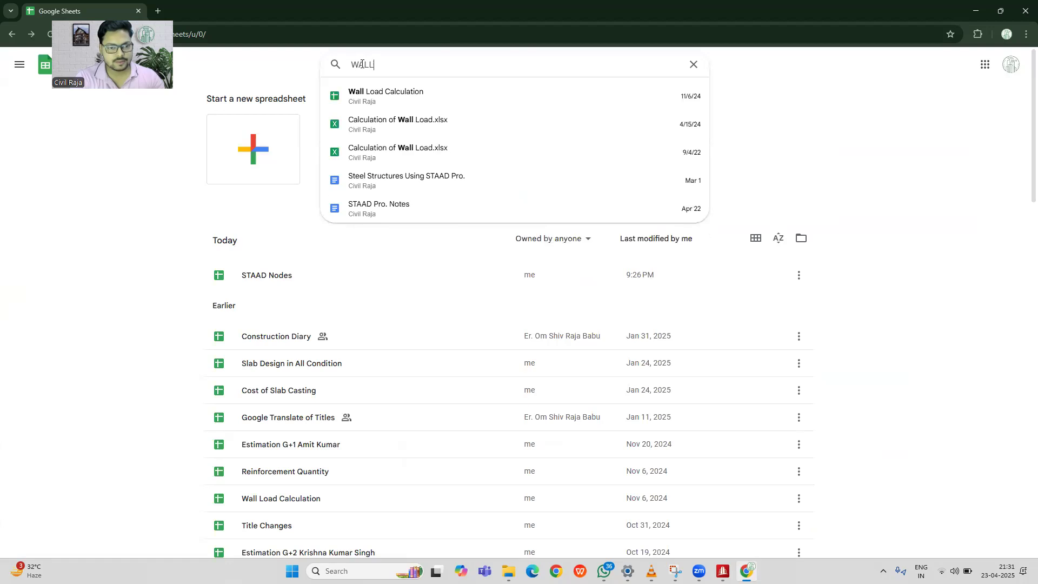
left_click(384, 97)
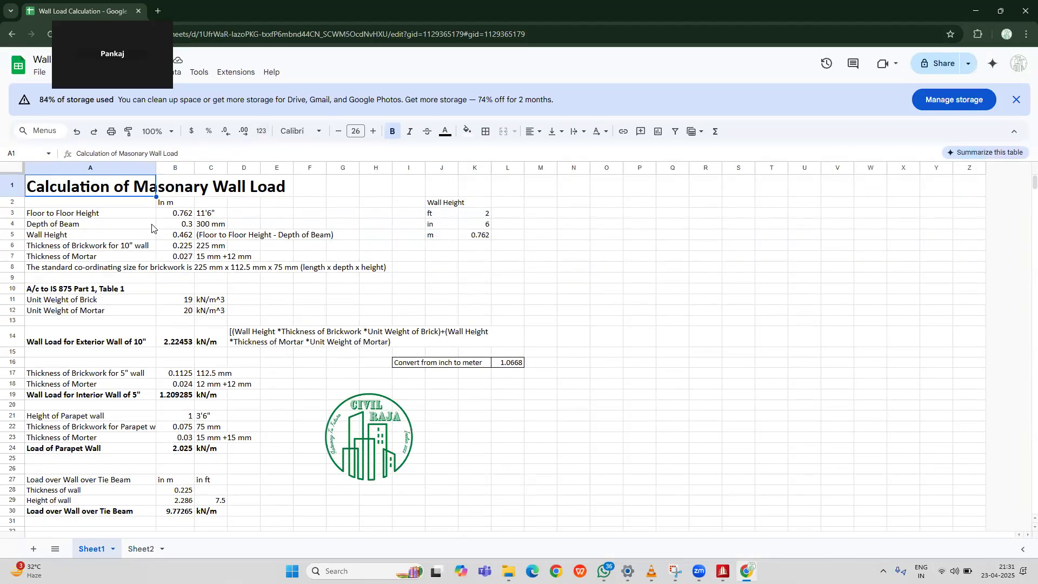
Step: Set the floor to floor height in the masonry wall load calculation to 3.2 m and select the beam depth note
left_click(166, 215)
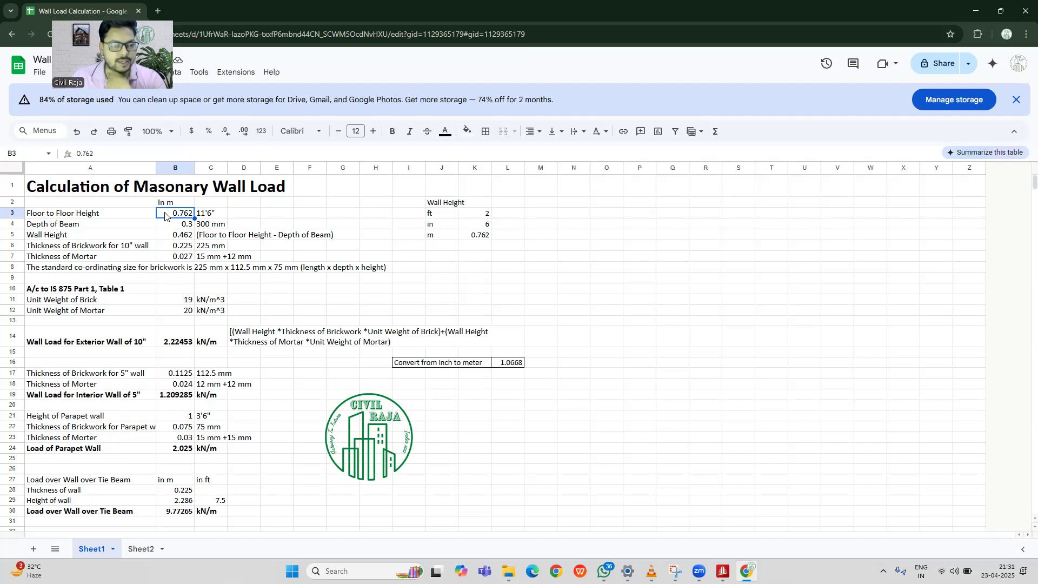
type("3.2")
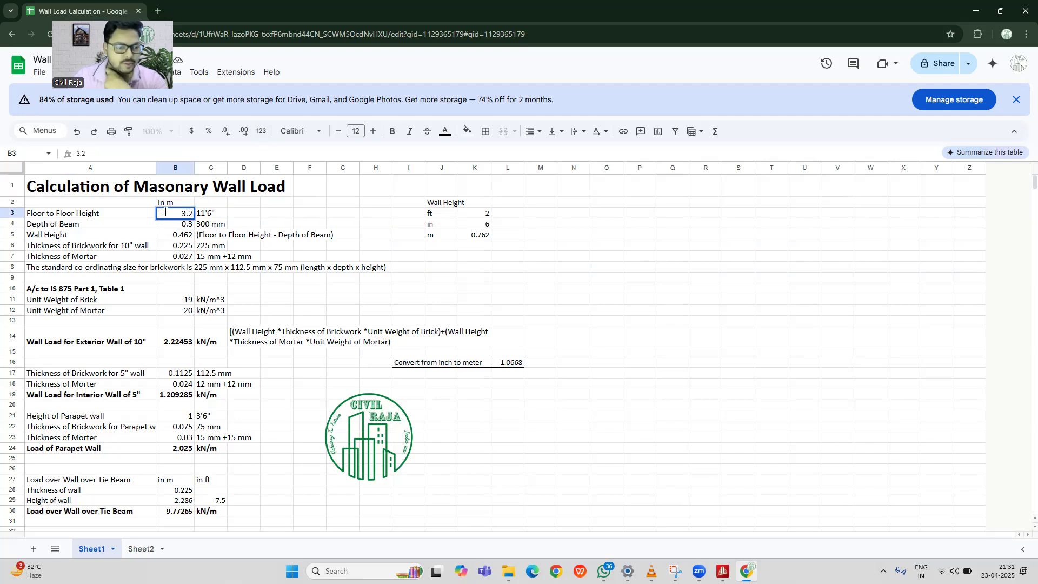
left_click(173, 227)
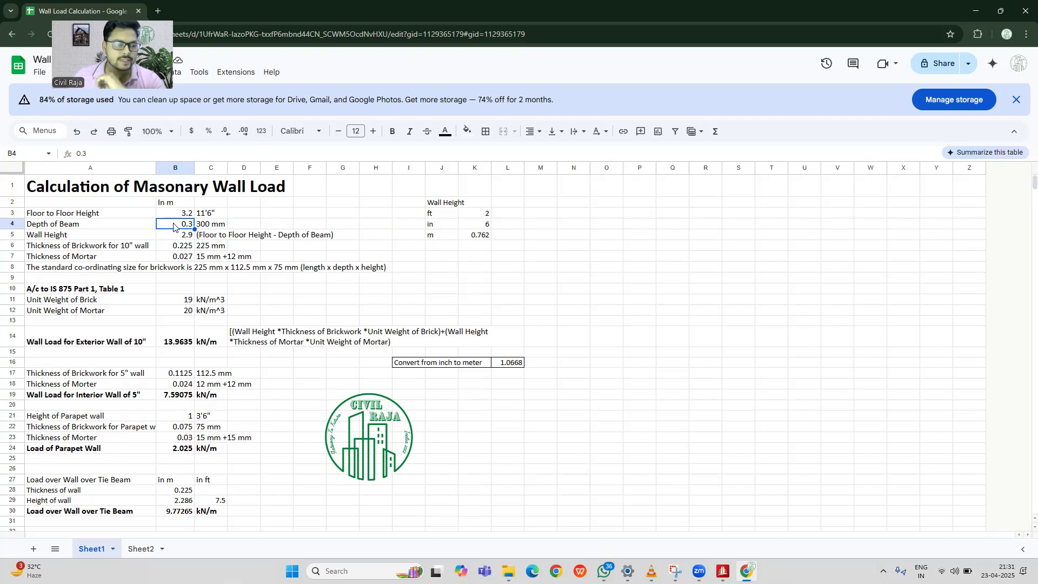
left_click(202, 227)
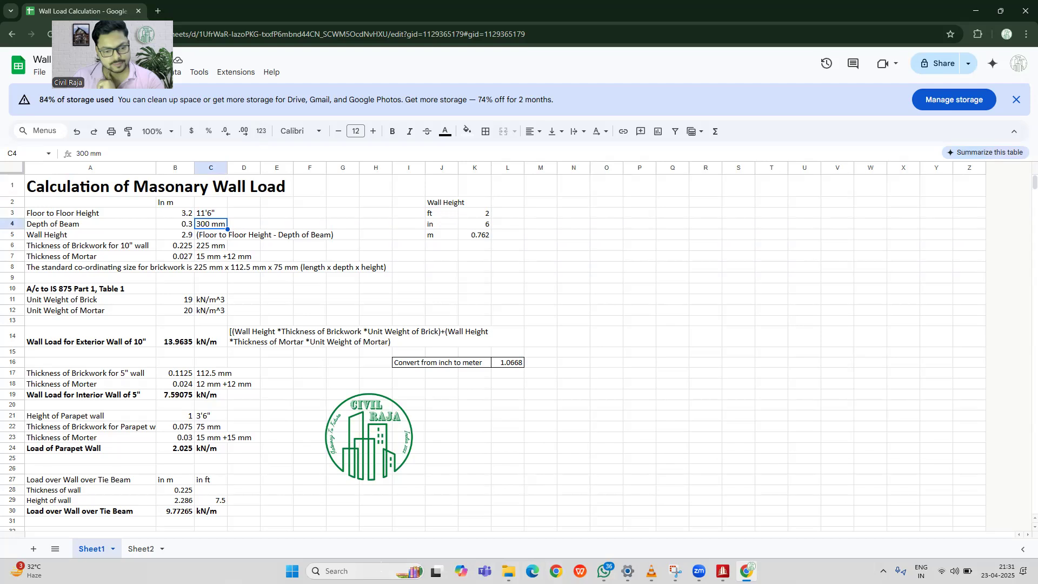
Step: Find and launch the Windows Calculator app
left_click(346, 571)
type("CAL")
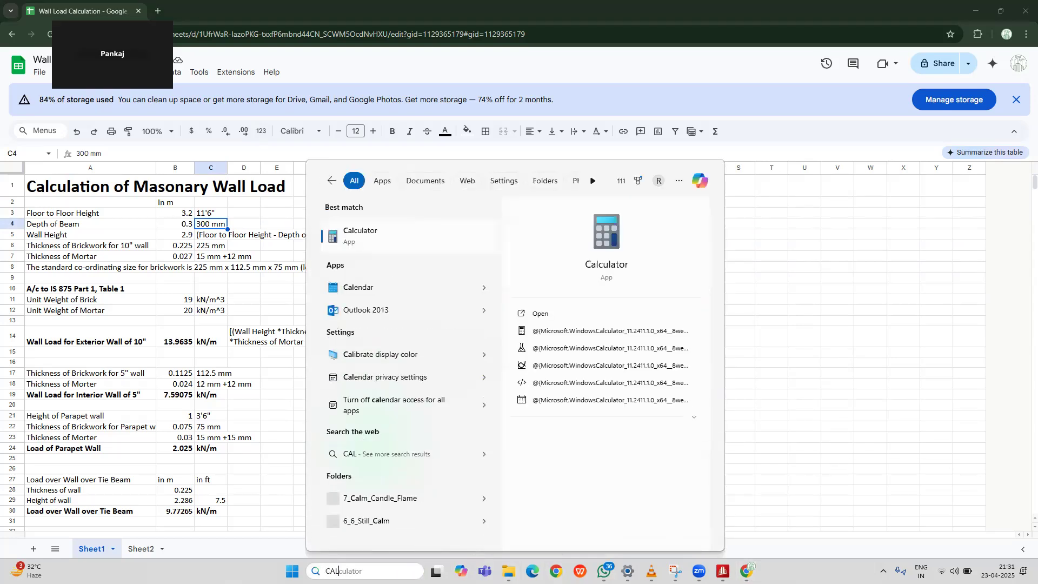
key("Return")
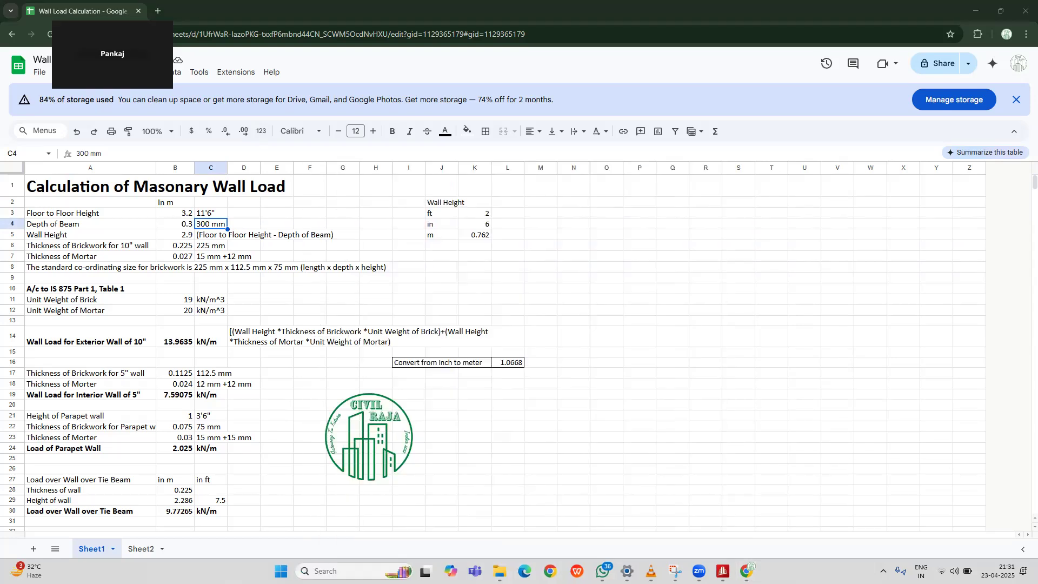
Step: Multiply 2.5 by 15 in the Calculator
left_click(841, 400)
left_click(874, 417)
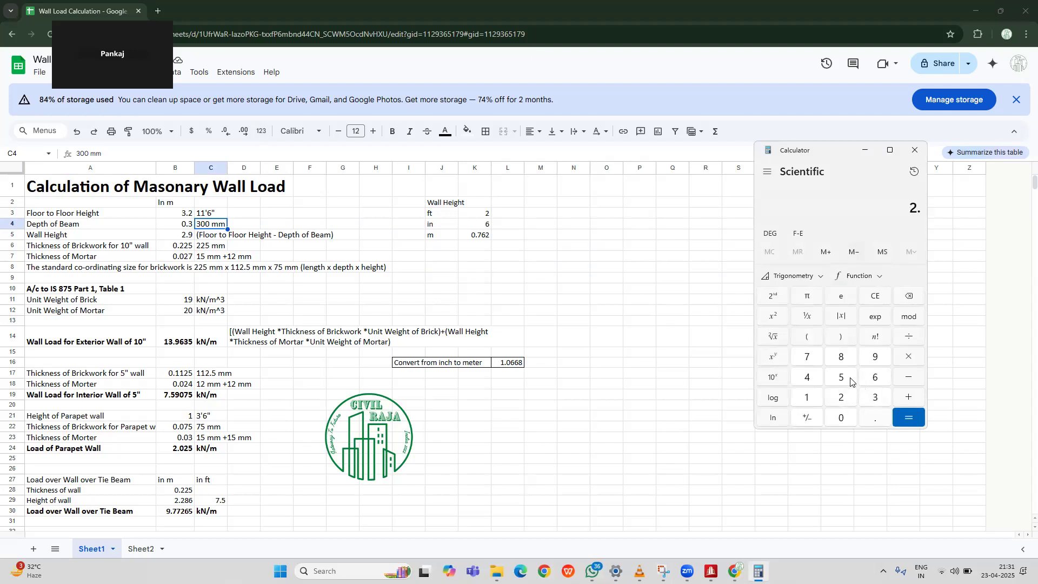
left_click(841, 378)
left_click(910, 357)
left_click(817, 400)
left_click(853, 380)
left_click(908, 417)
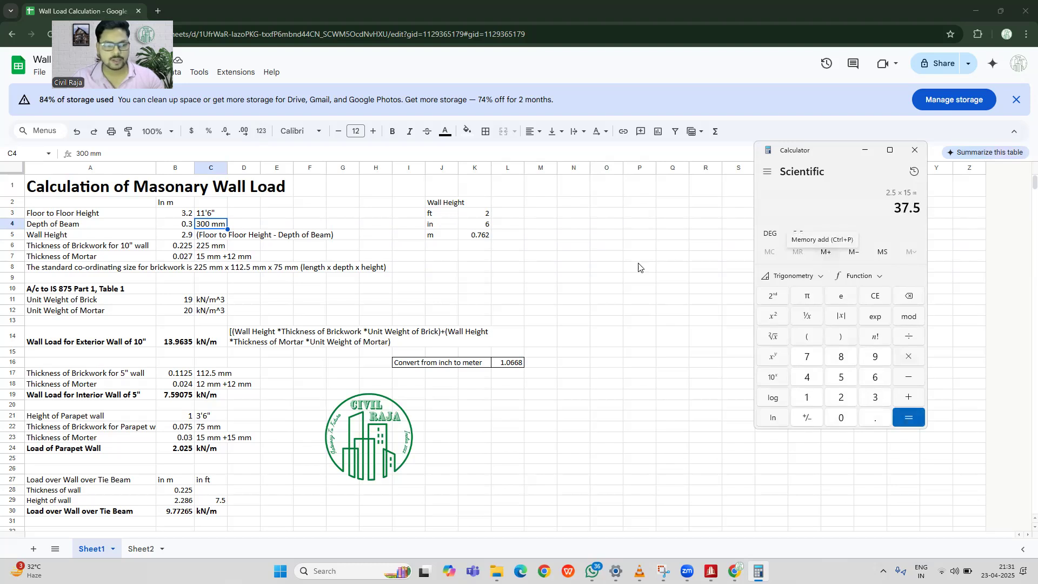
Step: Set the depth of beam to 0.375 m in the wall load spreadsheet and change its note to 375 mm
left_click(190, 227)
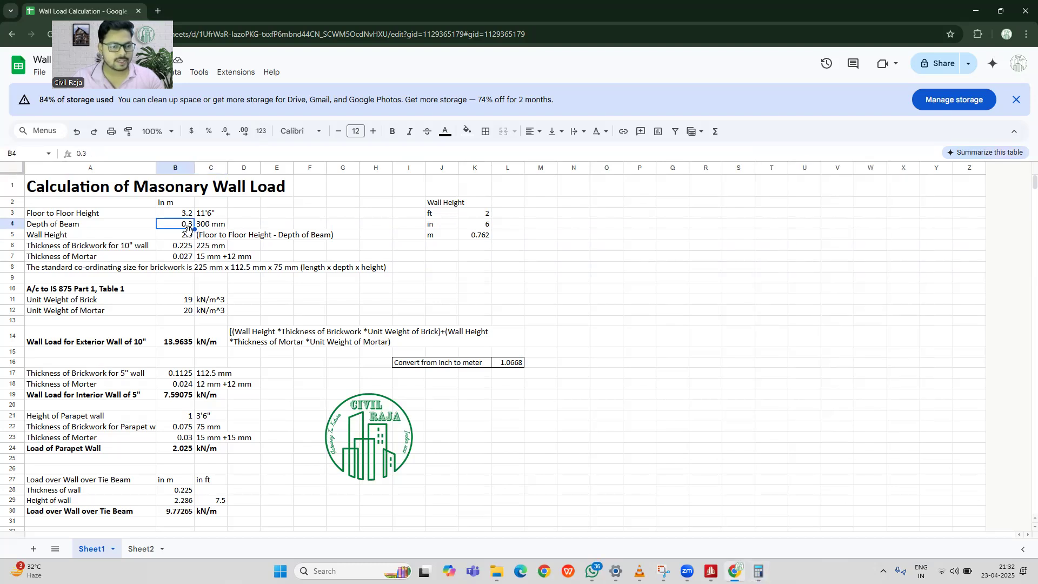
left_click(205, 227)
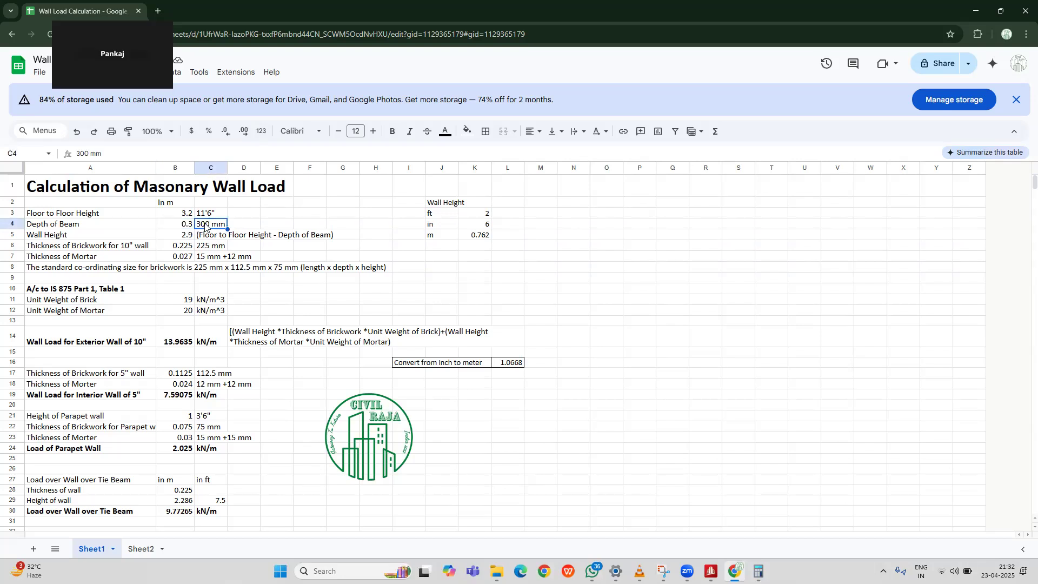
left_click(88, 153)
key("BackSpace")
key("BackSpace")
type("75")
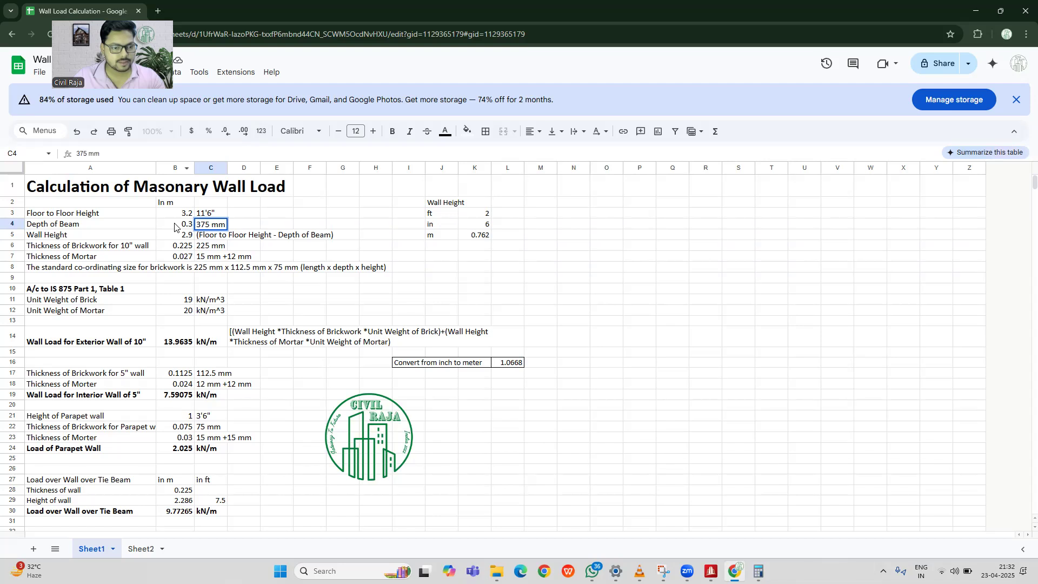
left_click(177, 224)
left_click(114, 151)
type("75")
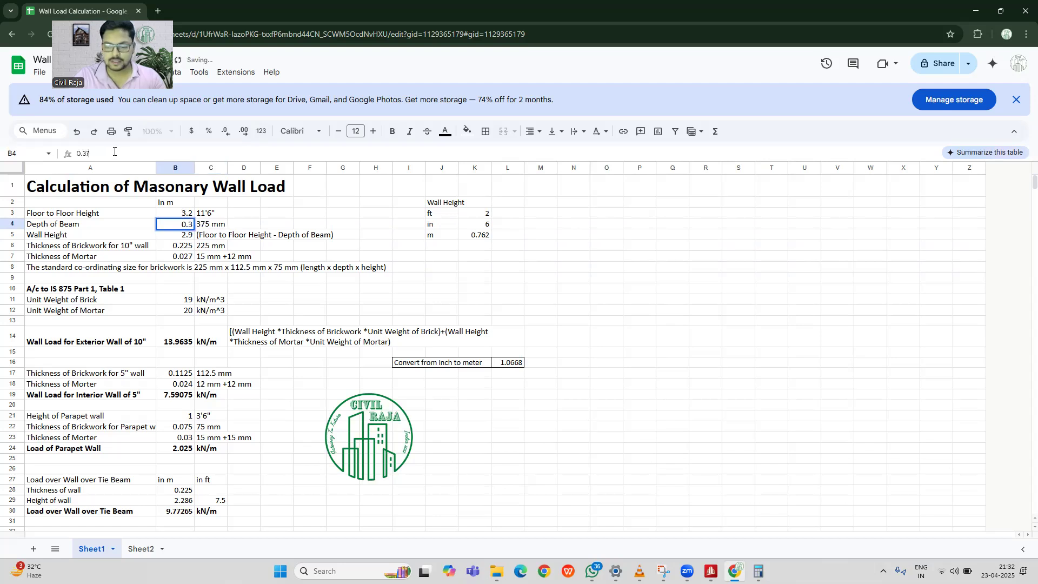
left_click(280, 247)
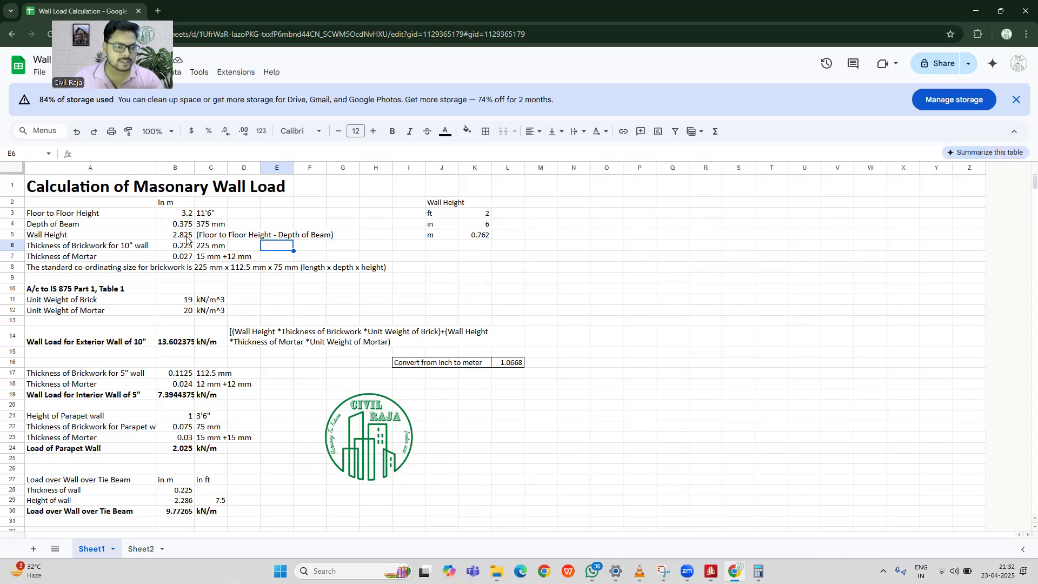
Step: Review the wall height, brick and mortar unit weights, exterior, interior and parapet wall loads, and the parapet height
left_click(186, 236)
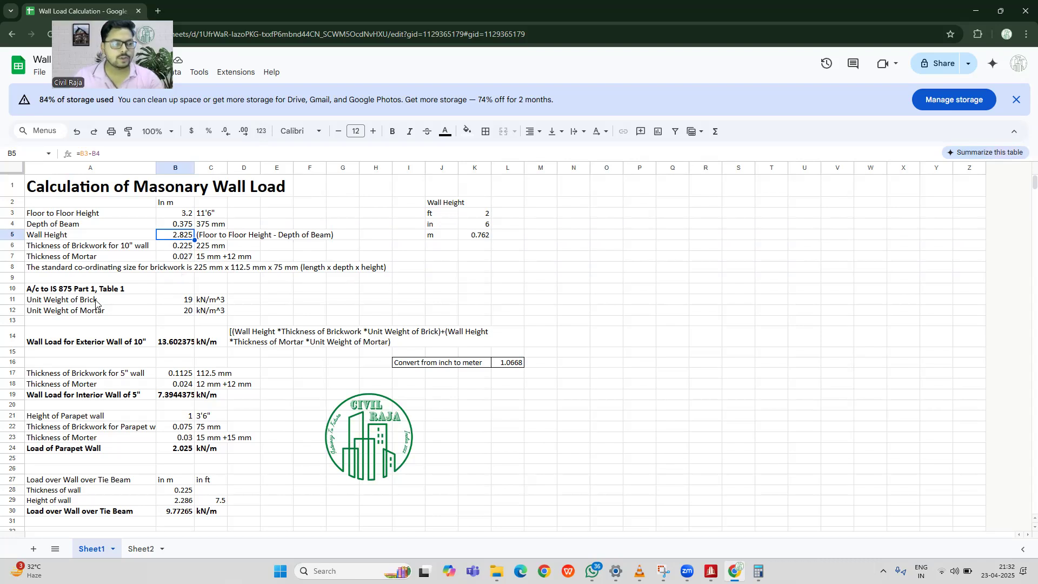
left_click(183, 303)
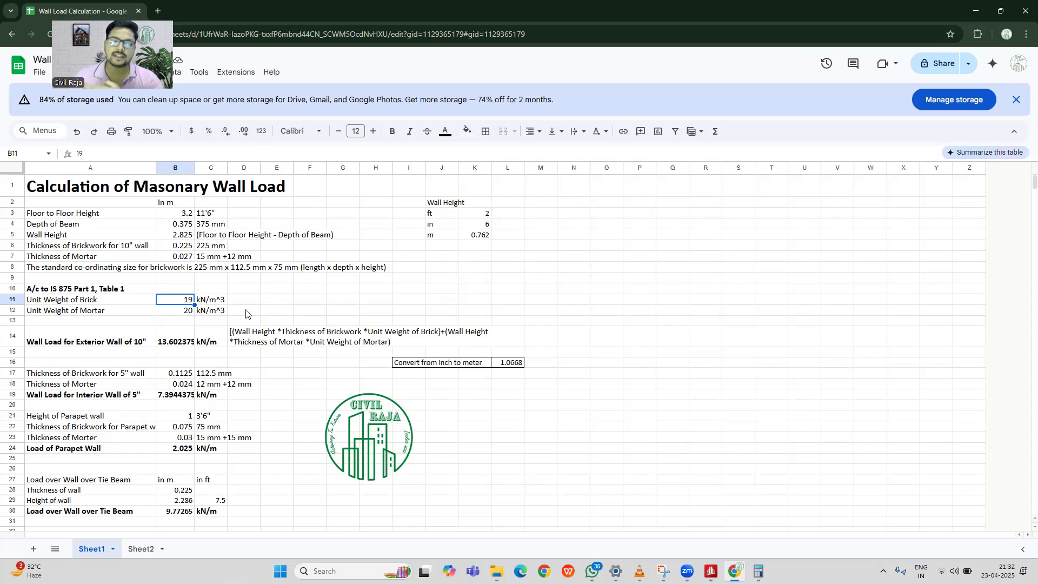
left_click(179, 314)
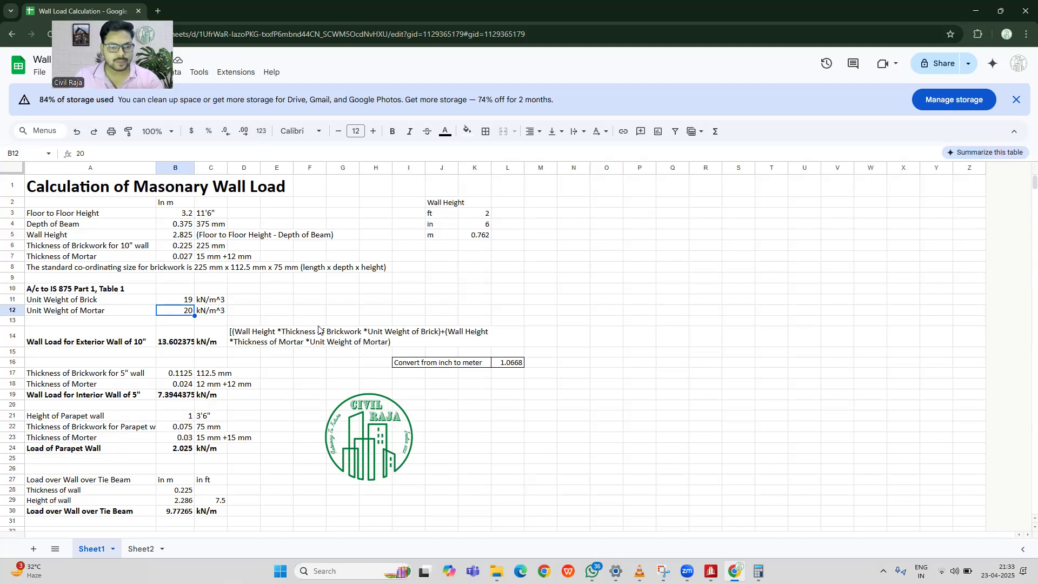
left_click(166, 346)
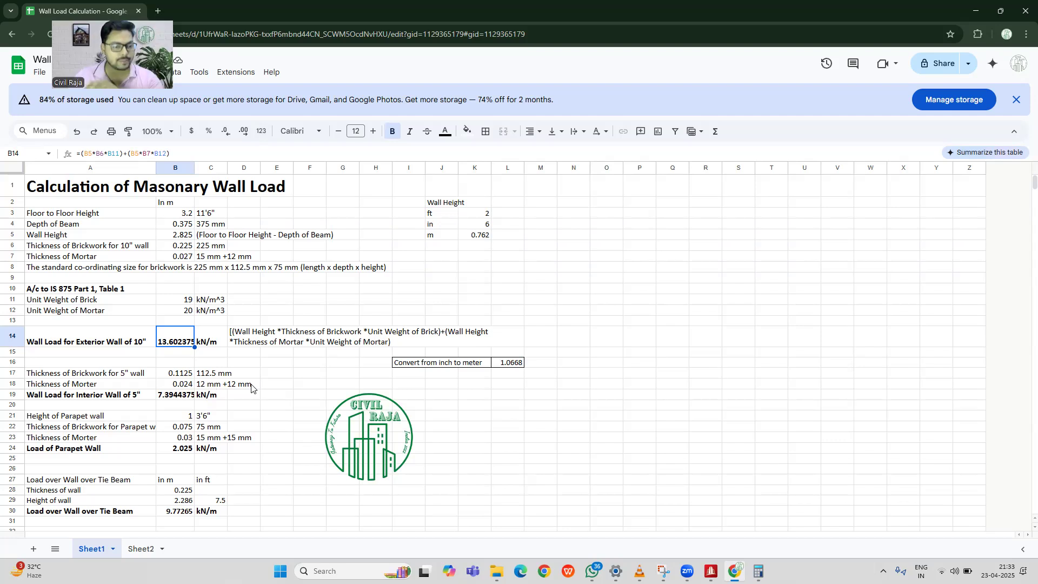
left_click(173, 399)
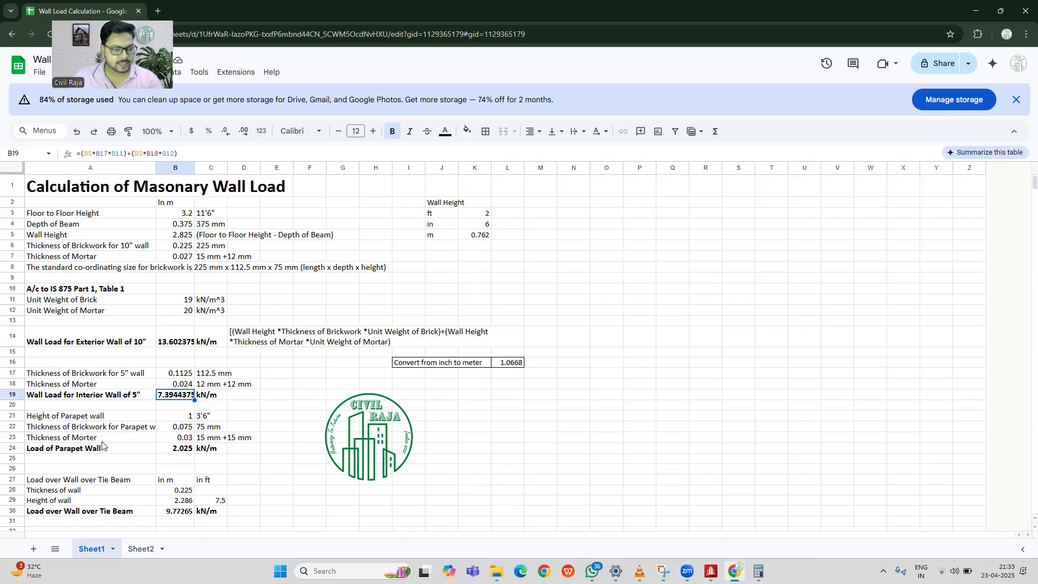
left_click(183, 450)
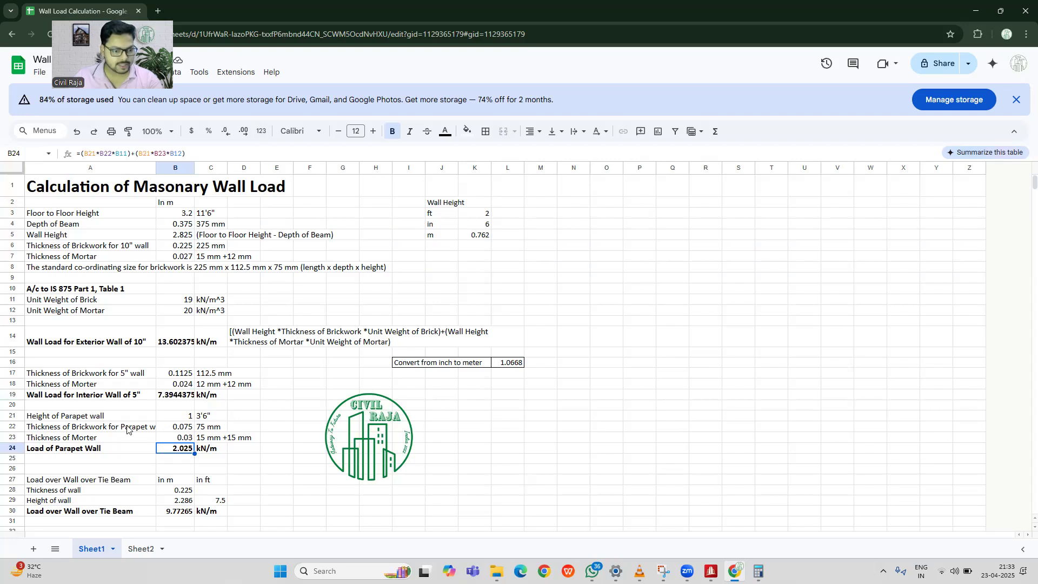
left_click(185, 418)
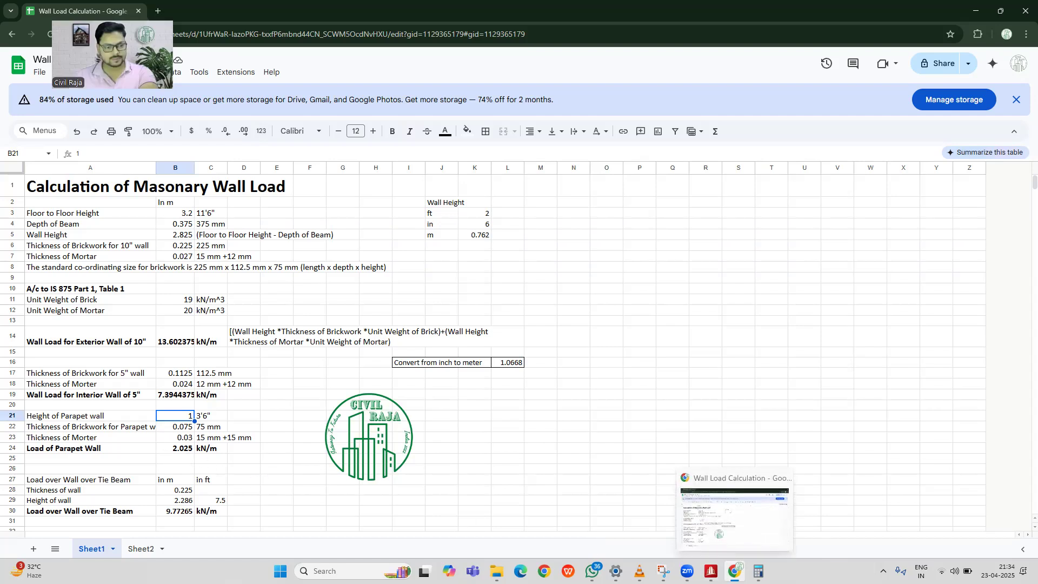
Step: Switch back to STAAD.Pro, close the Calculator, and add a uniform member force of -13.6 kN/m in GY to load case DL
left_click(735, 571)
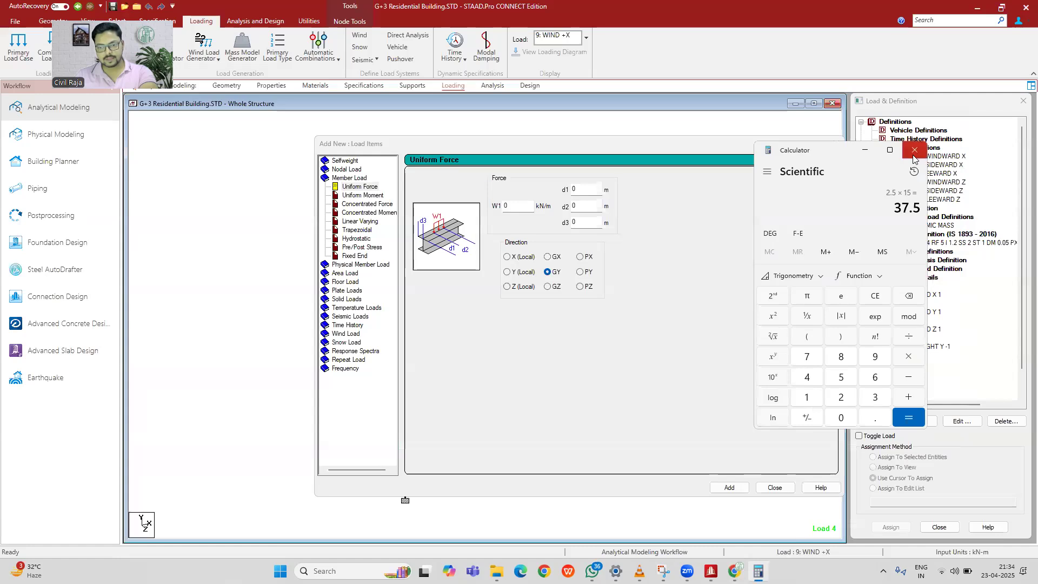
left_click(914, 153)
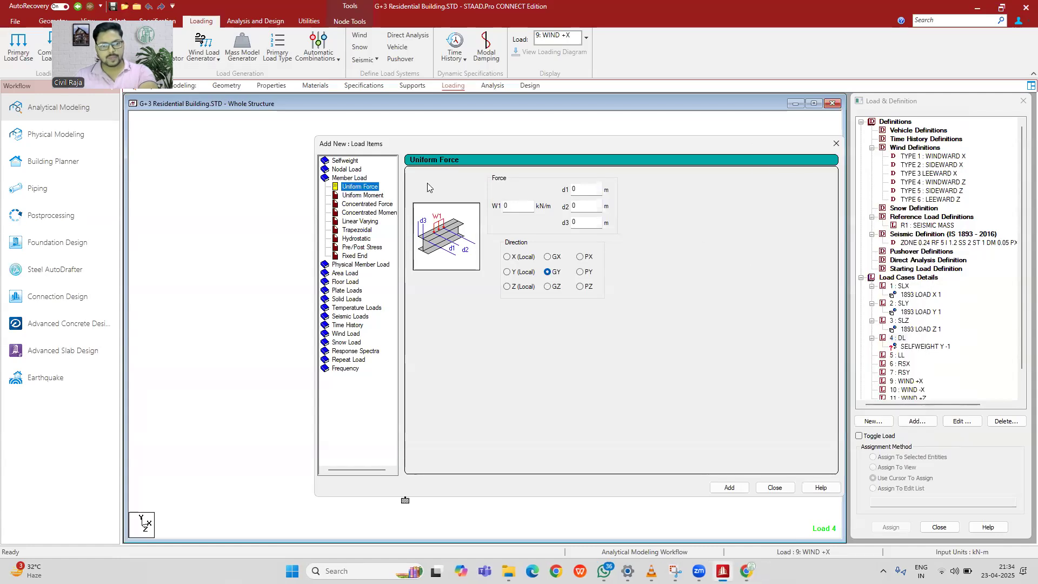
double_click(518, 205)
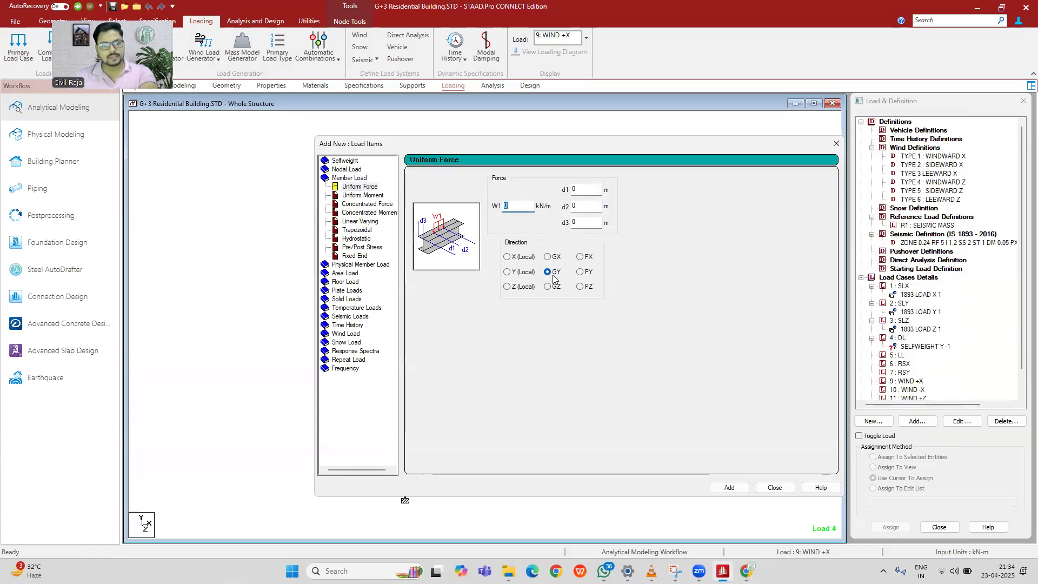
type("-13.6")
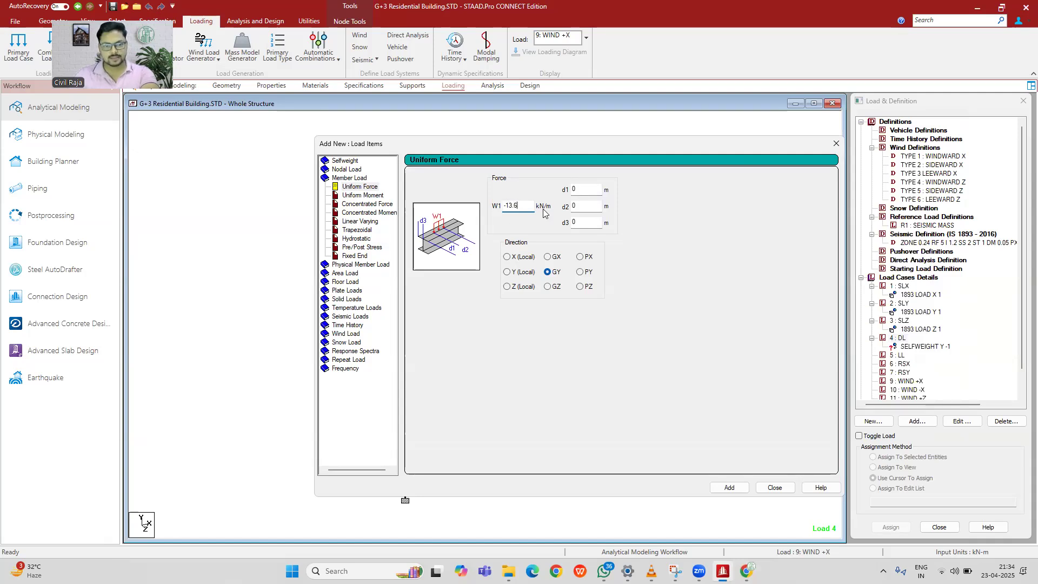
left_click(731, 489)
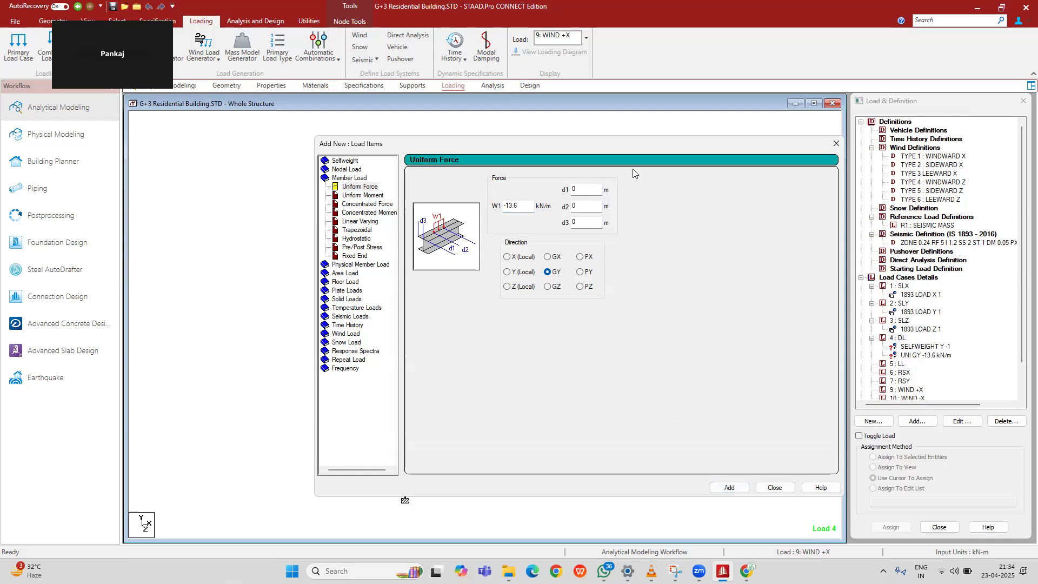
Step: Add a uniform member force of -7.4 kN/m in GY to load case DL for the interior walls
left_click_drag(611, 148, 557, 137)
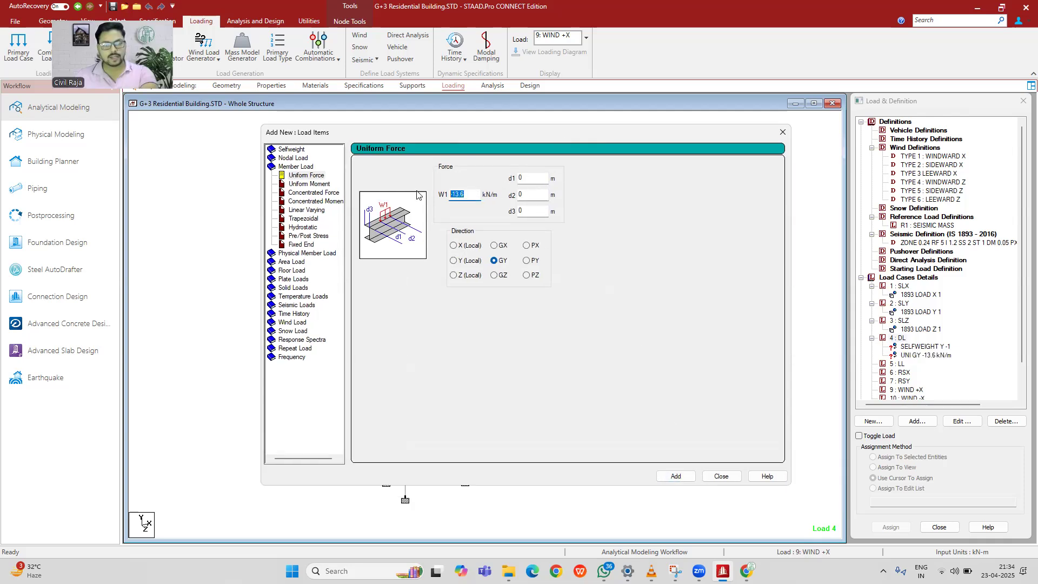
type("-")
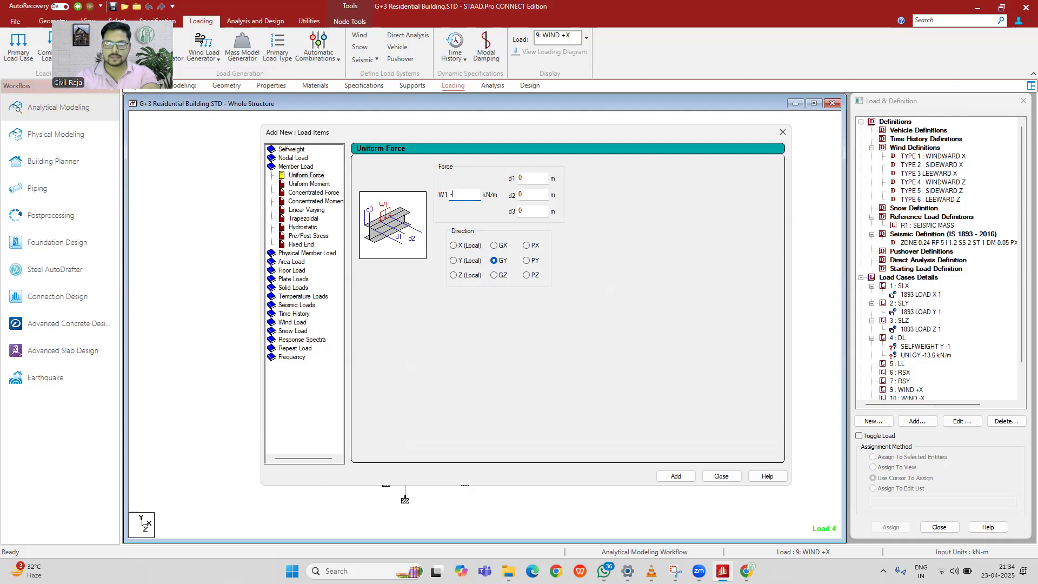
type("7.5")
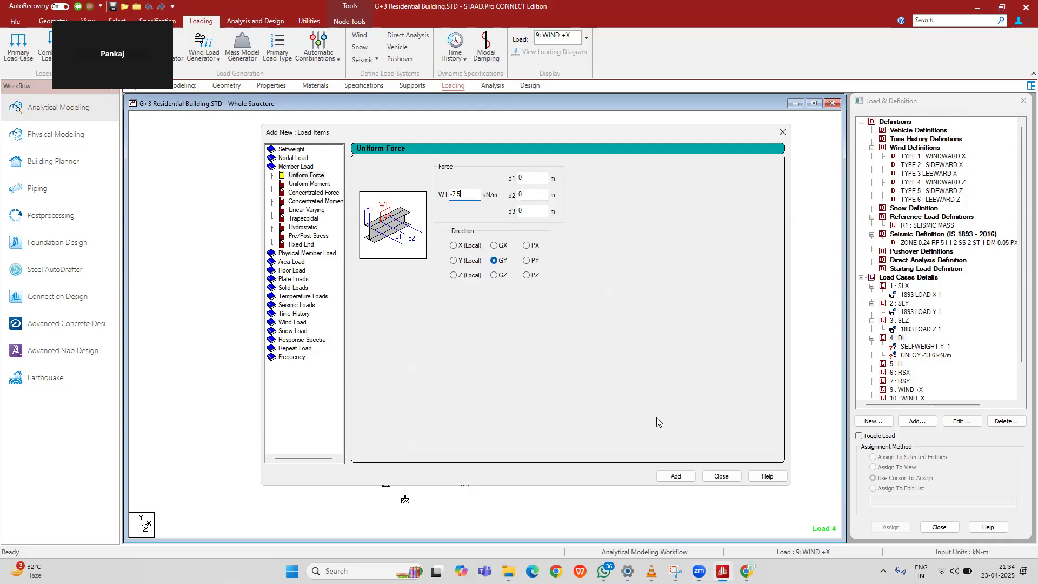
key("BackSpace")
type("4")
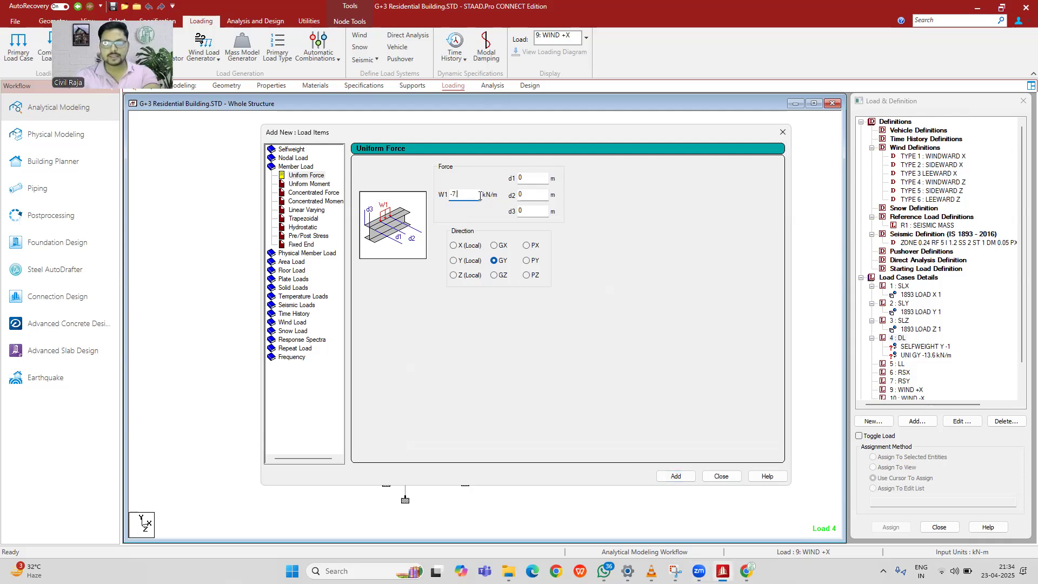
left_click(675, 478)
Step: Add a uniform member force of -2 kN/m in GY to load case DL for the parapet wall
left_click_drag(471, 190, 450, 196)
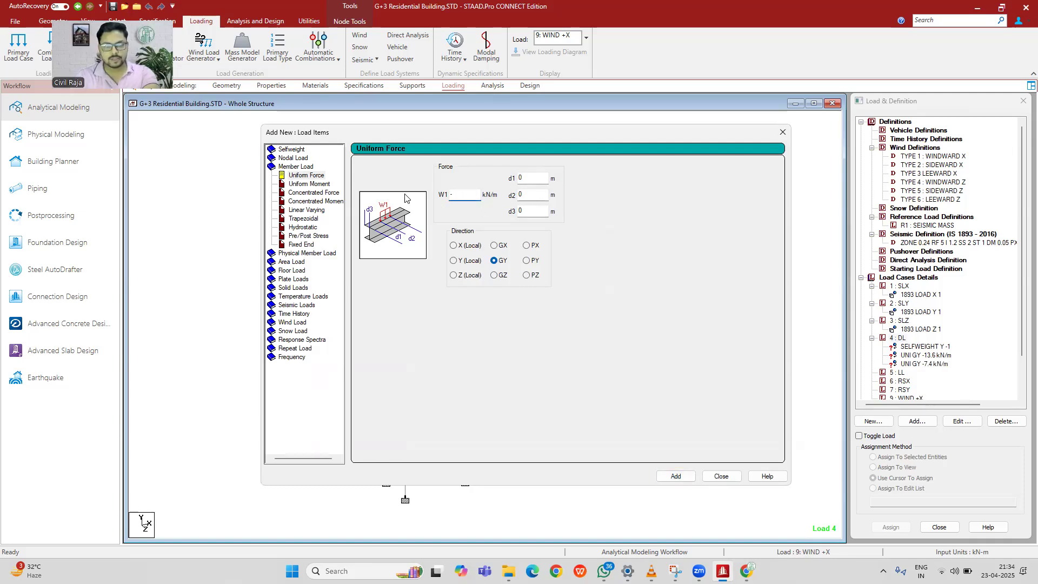
type("-2")
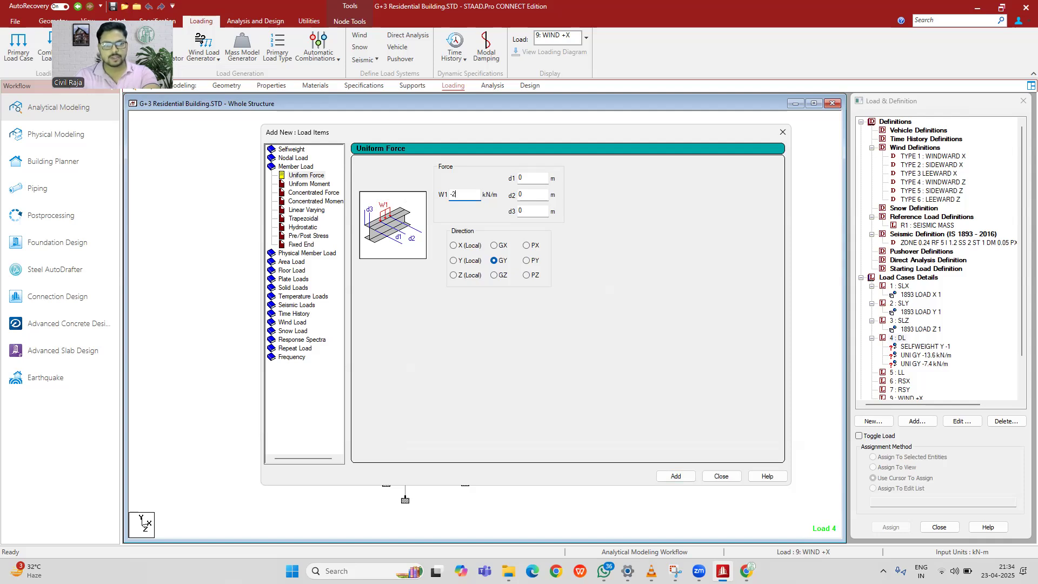
left_click(676, 476)
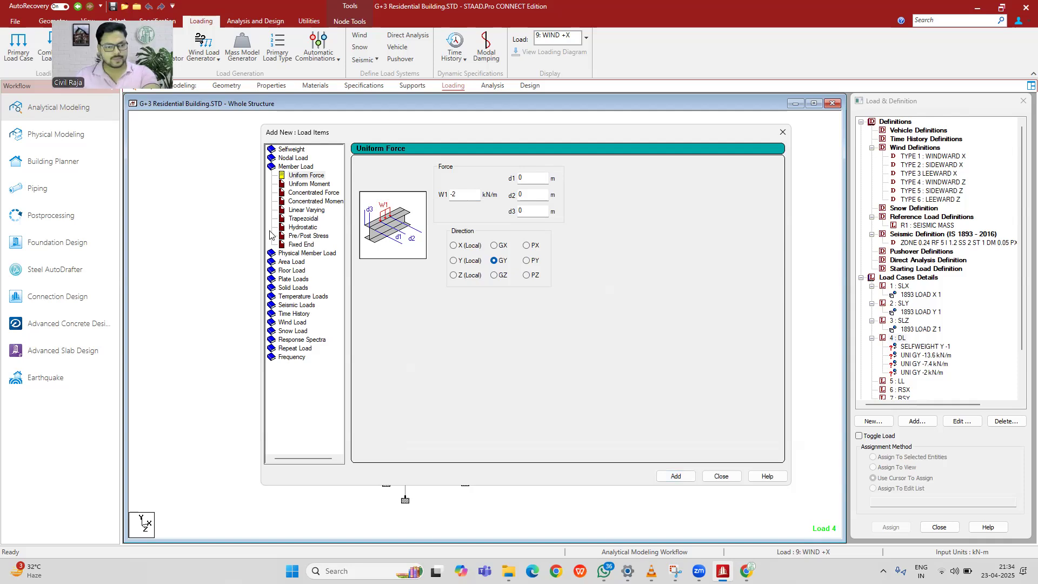
Step: Compare the settings offered for area, floor and full-plate pressure loads, ending on the floor load settings
left_click(294, 270)
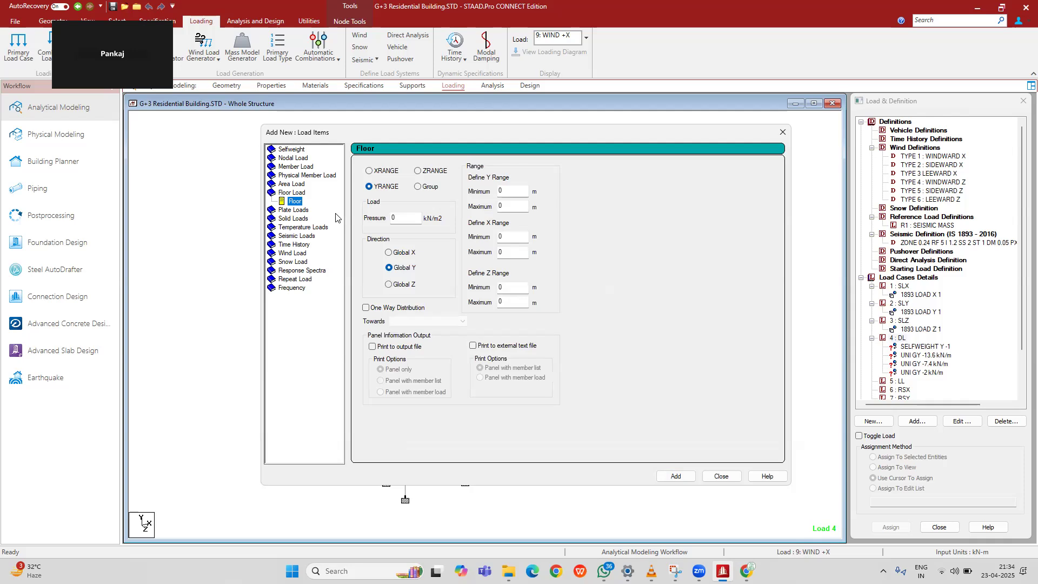
left_click(300, 185)
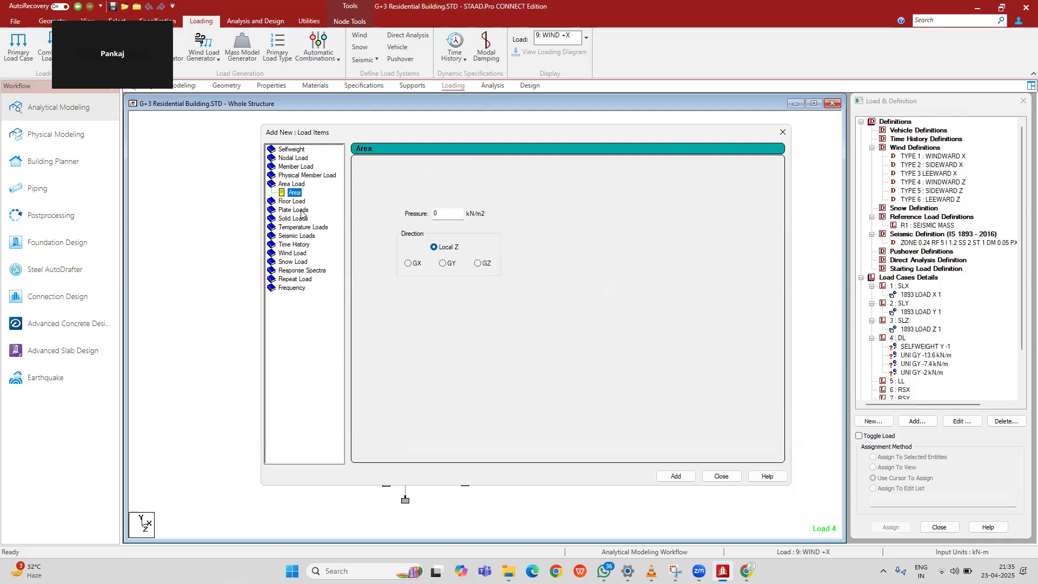
left_click(301, 211)
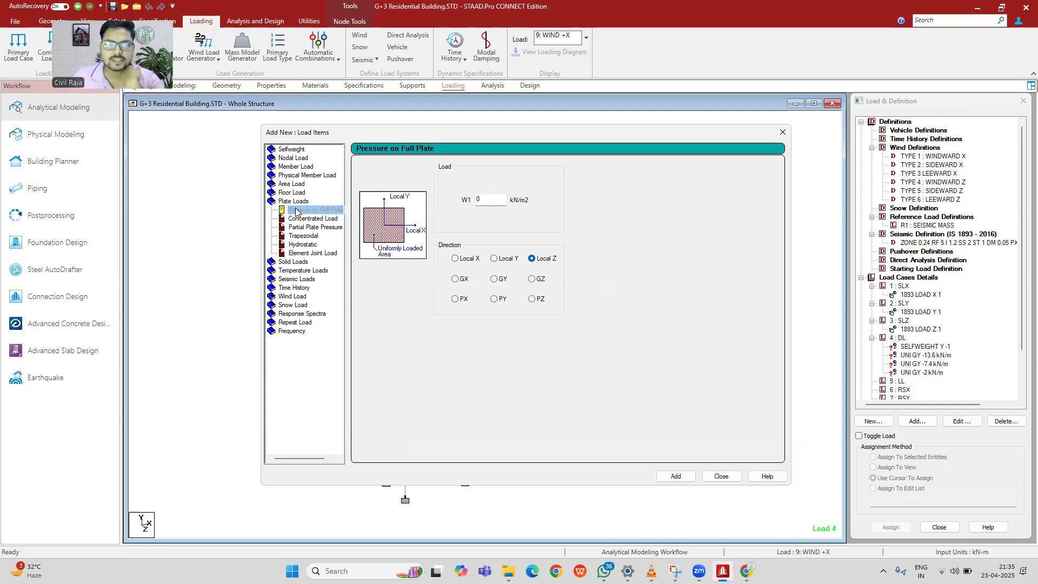
left_click(299, 211)
left_click(297, 185)
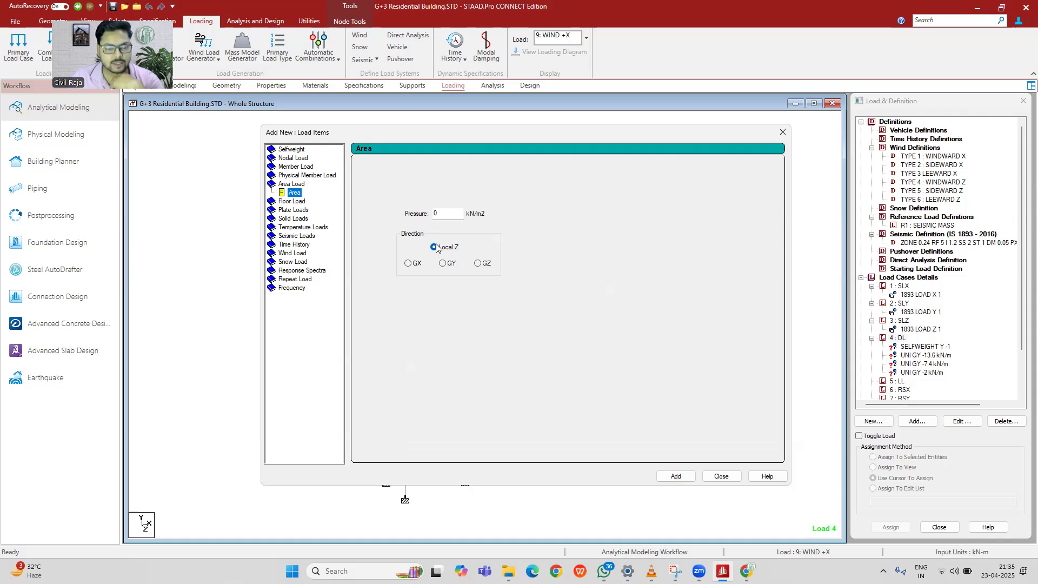
left_click(287, 202)
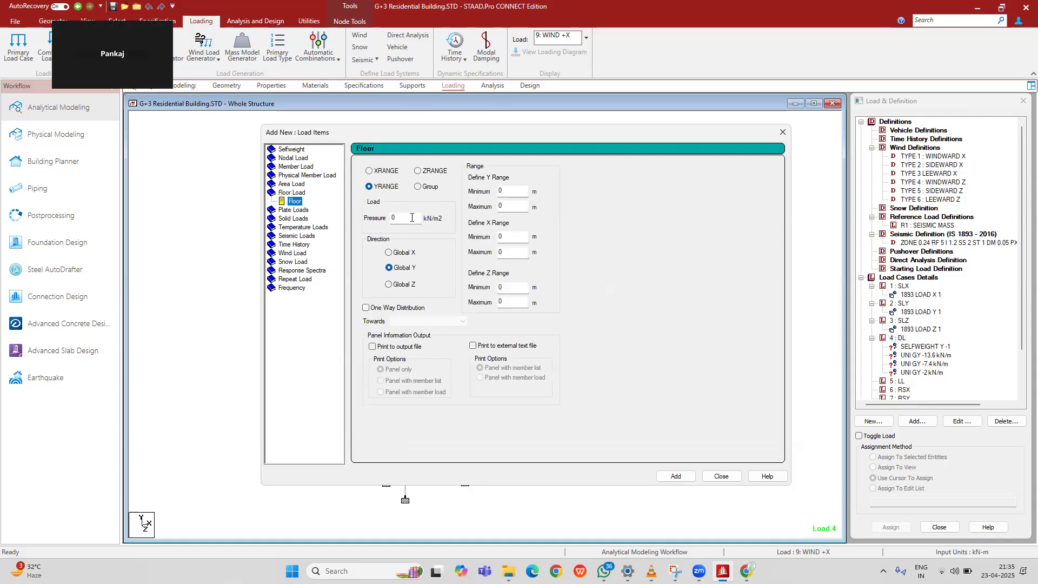
left_click(293, 185)
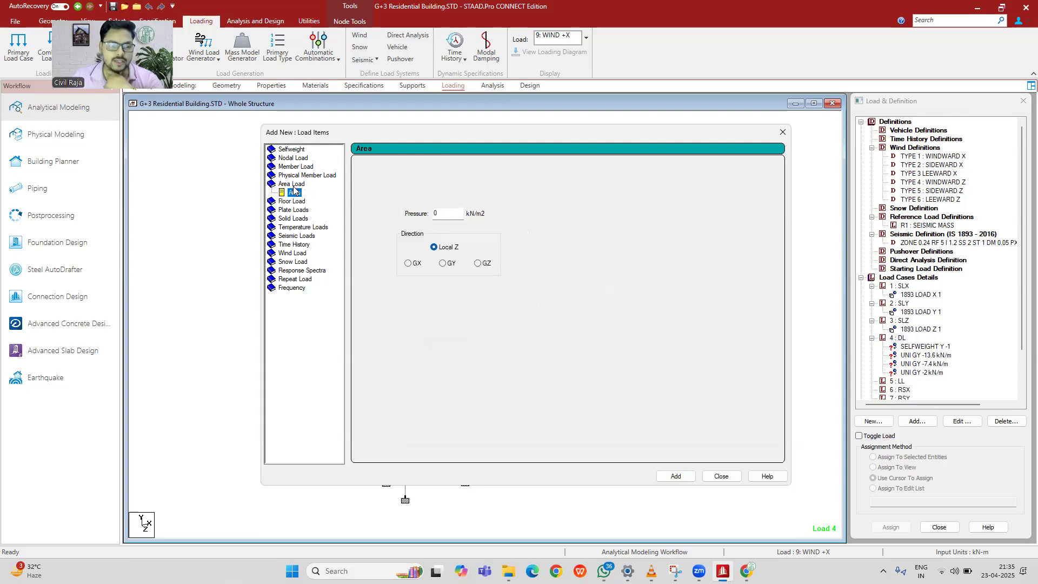
left_click(298, 201)
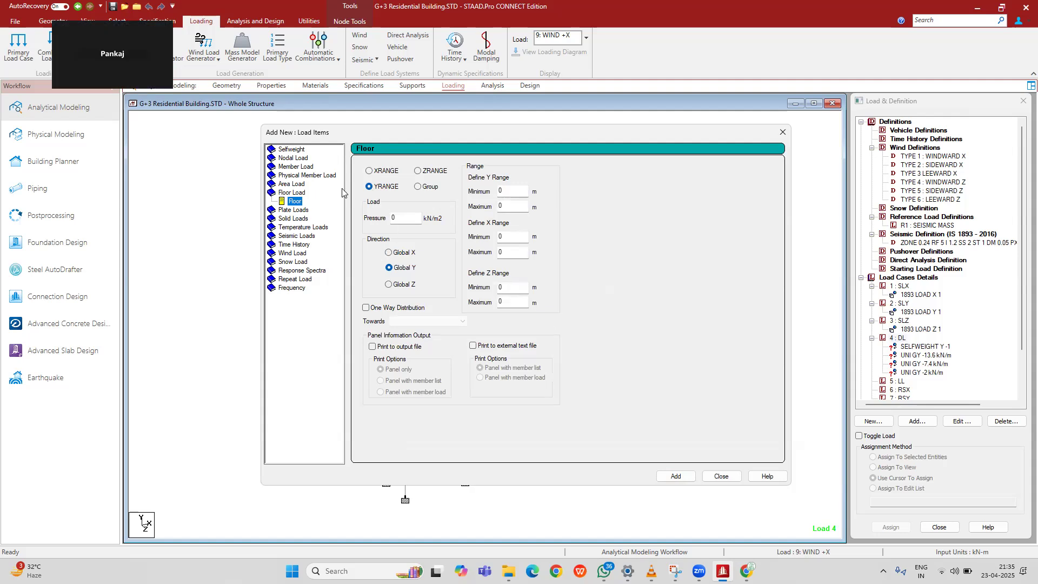
left_click(296, 186)
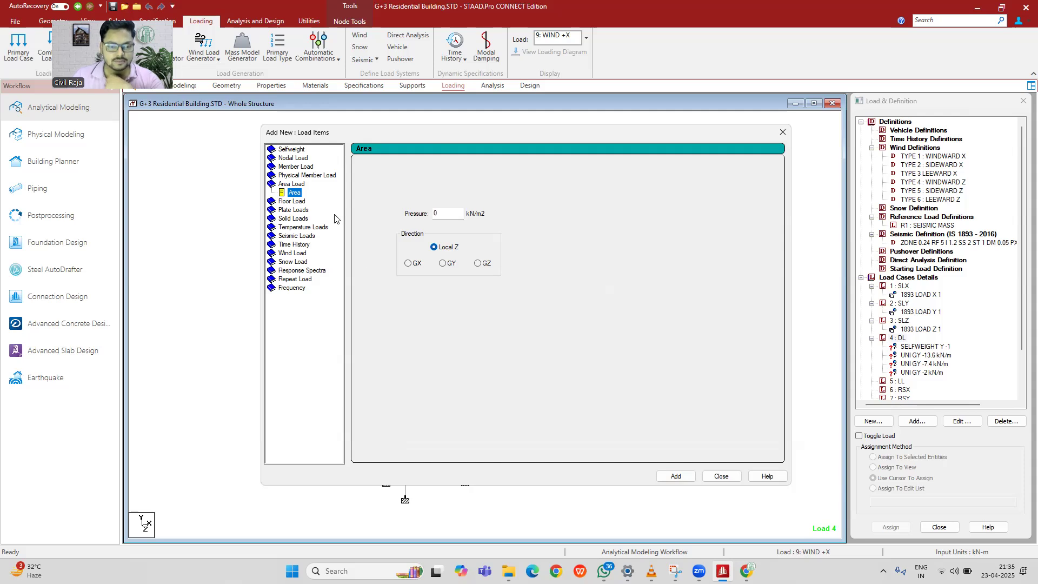
left_click(295, 201)
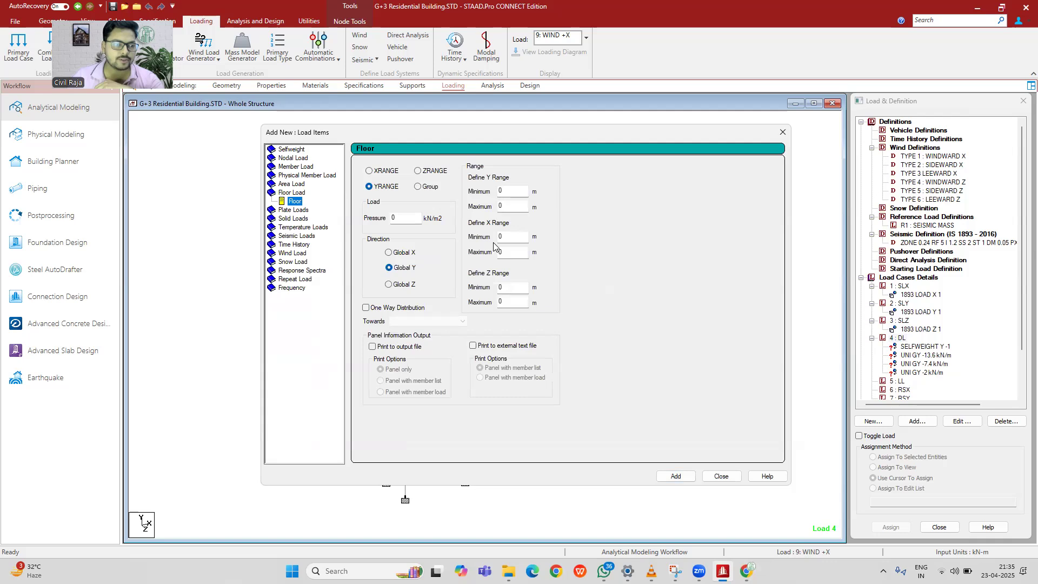
Step: Add a Y-range floor load with a pressure of -0.5 kN/m2 in Global Y to load case DL
double_click(413, 217)
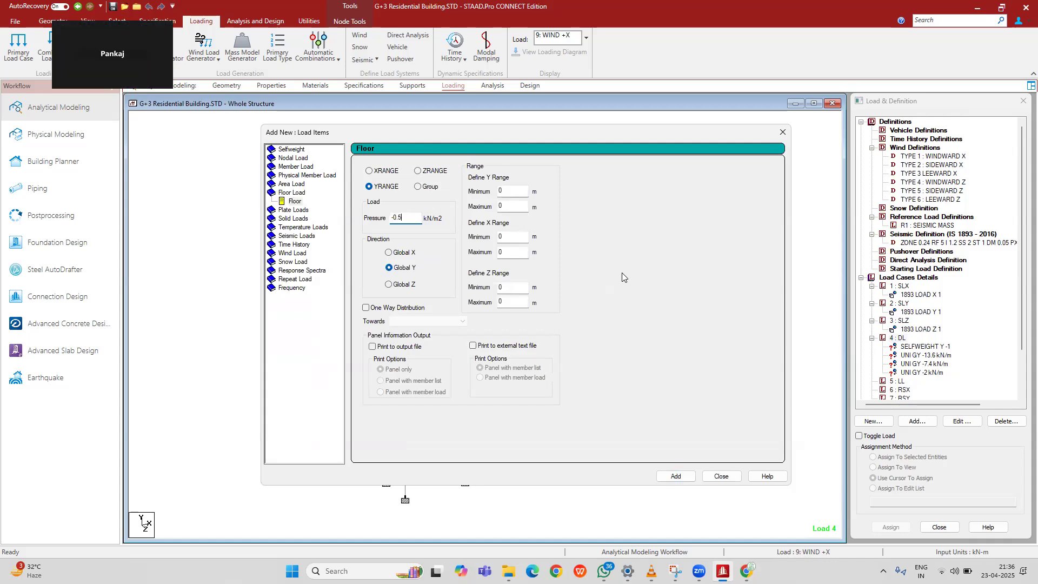
left_click(676, 476)
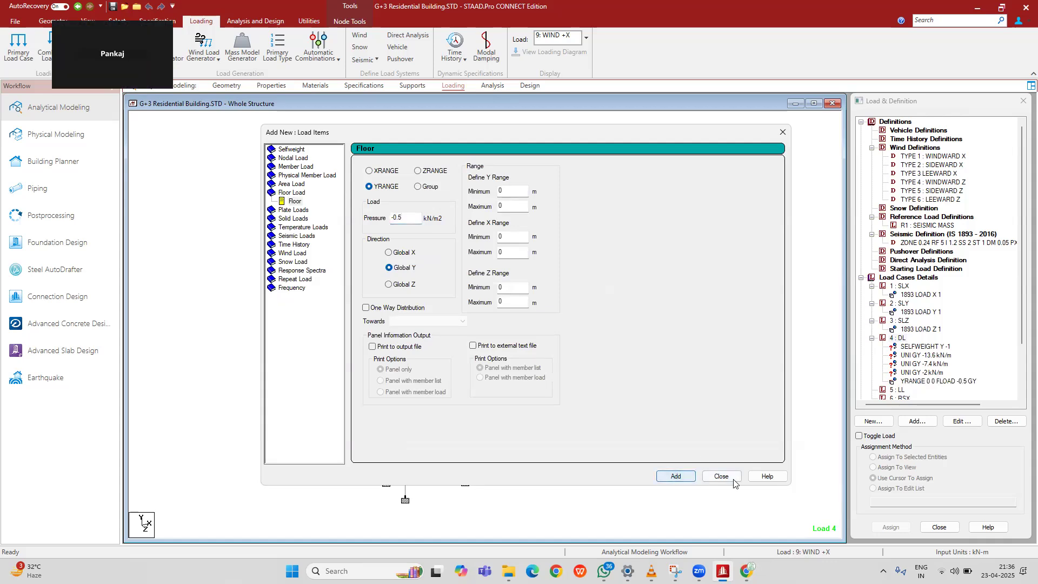
left_click(731, 478)
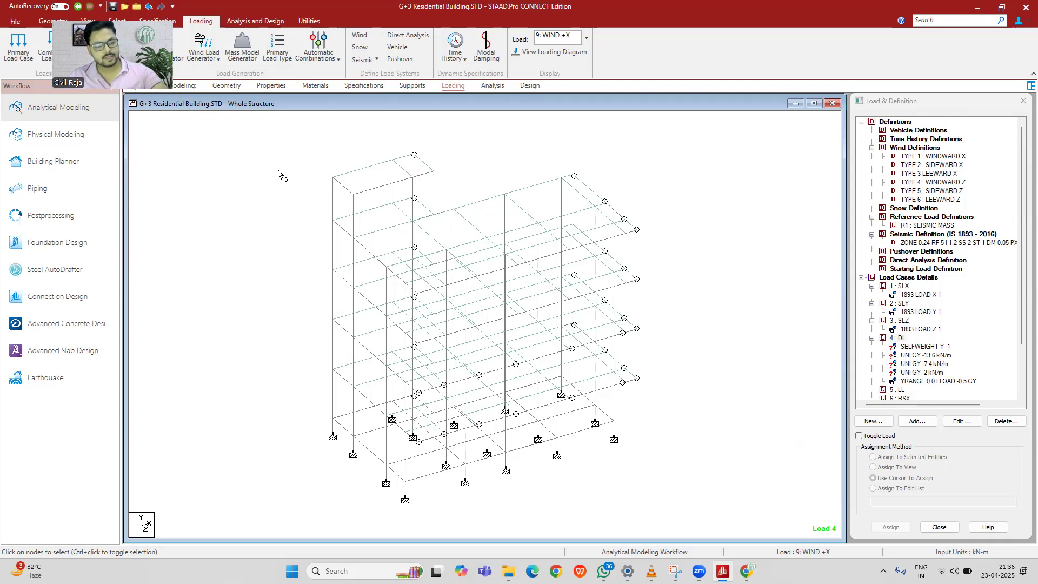
Step: Display the slab plates as shaded surfaces, return to the load definitions, and expand load case DL's items
key("ctrl+3")
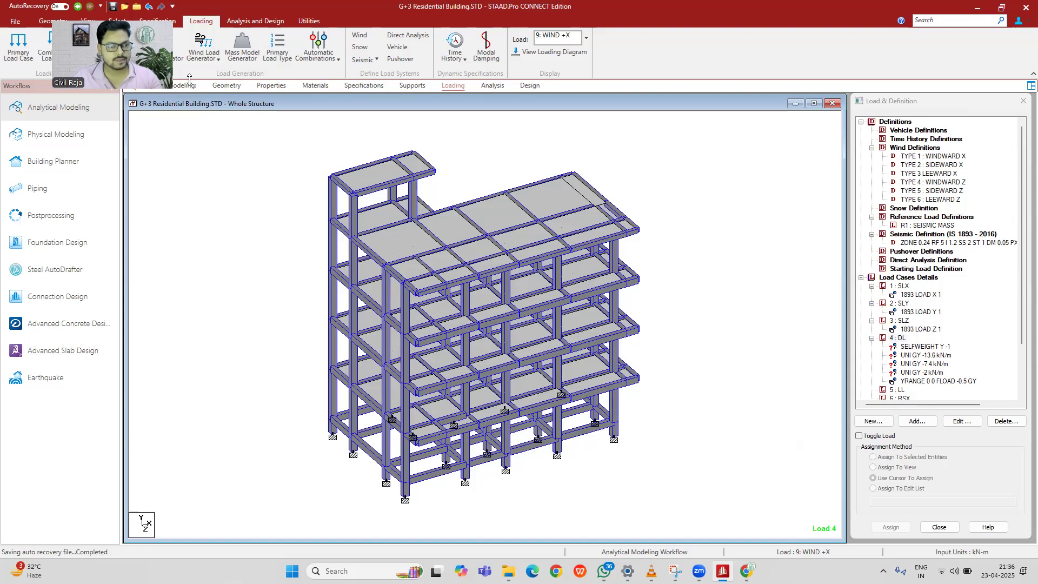
left_click(454, 87)
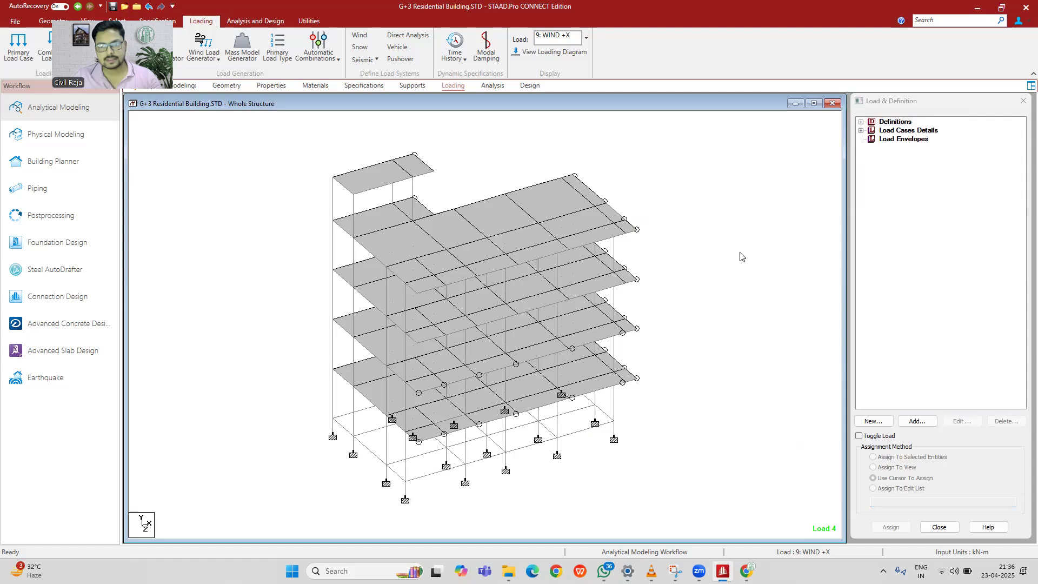
left_click(861, 130)
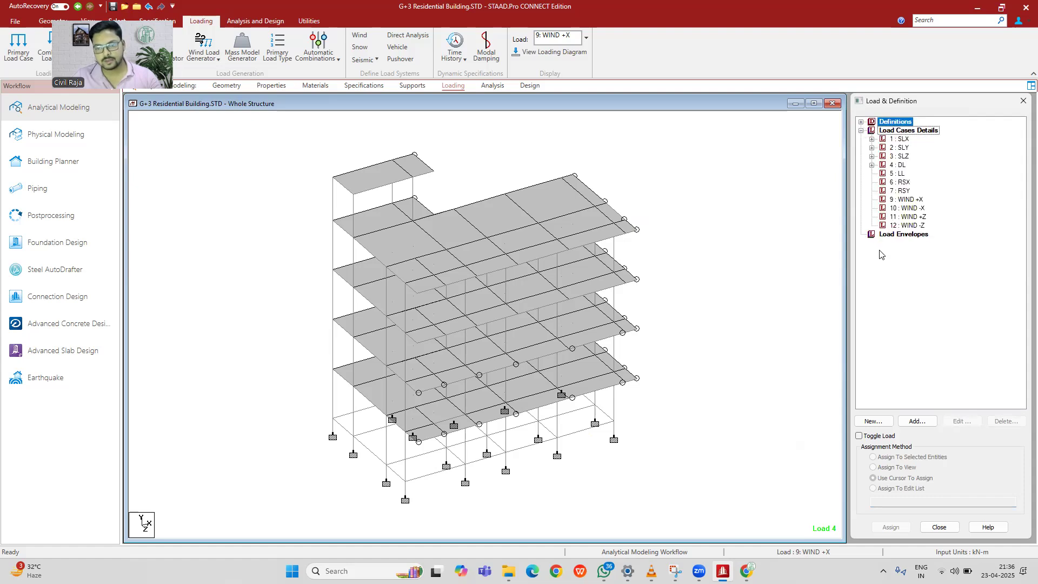
left_click(872, 165)
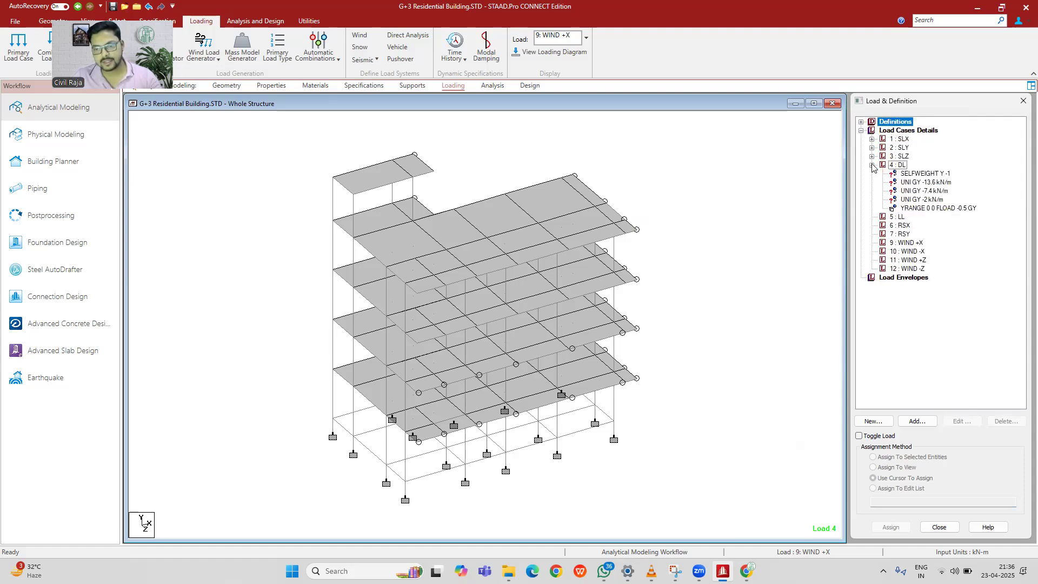
left_click(886, 217)
left_click(916, 421)
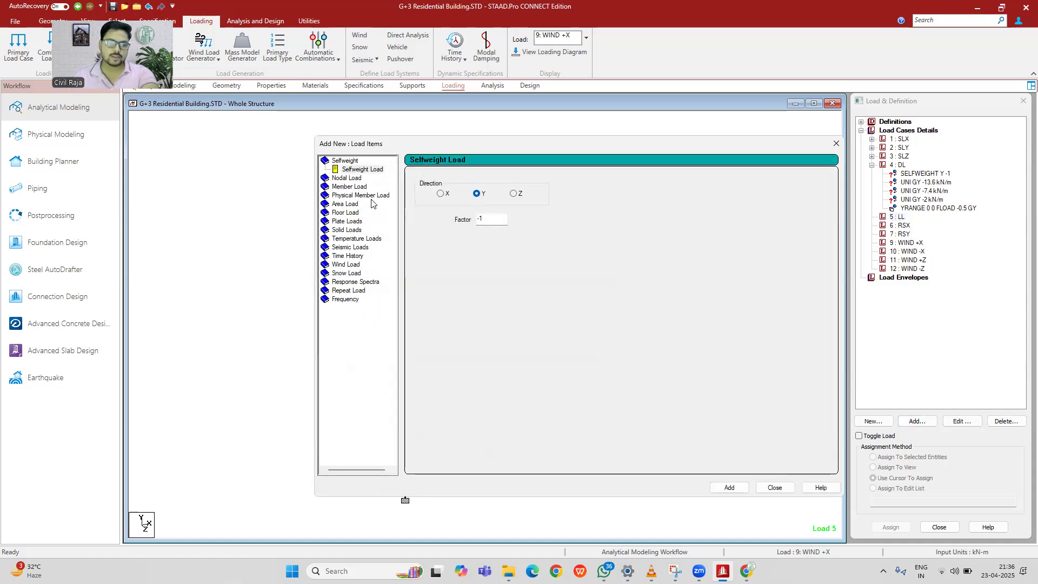
left_click(346, 213)
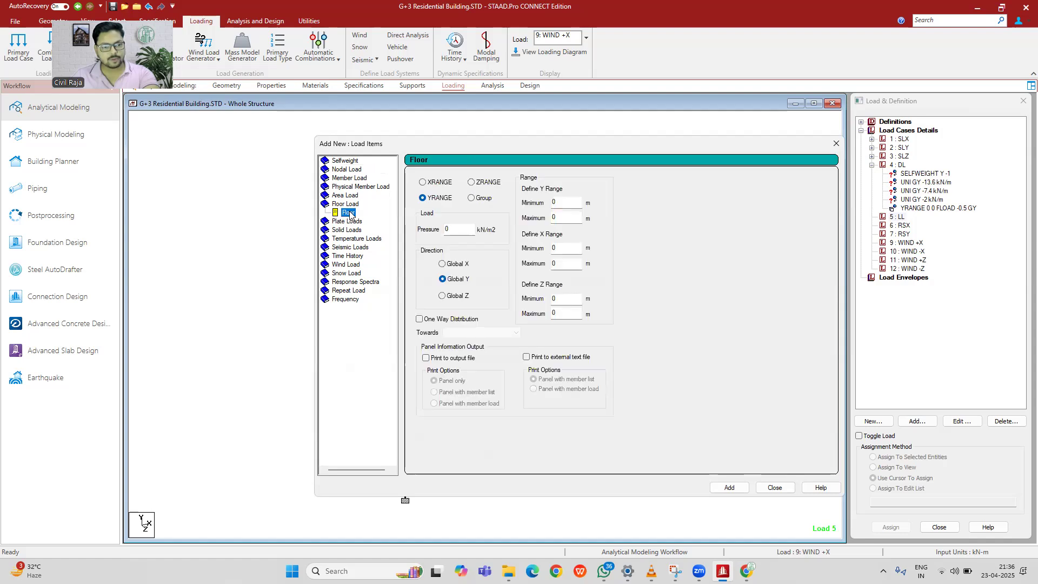
left_click(459, 232)
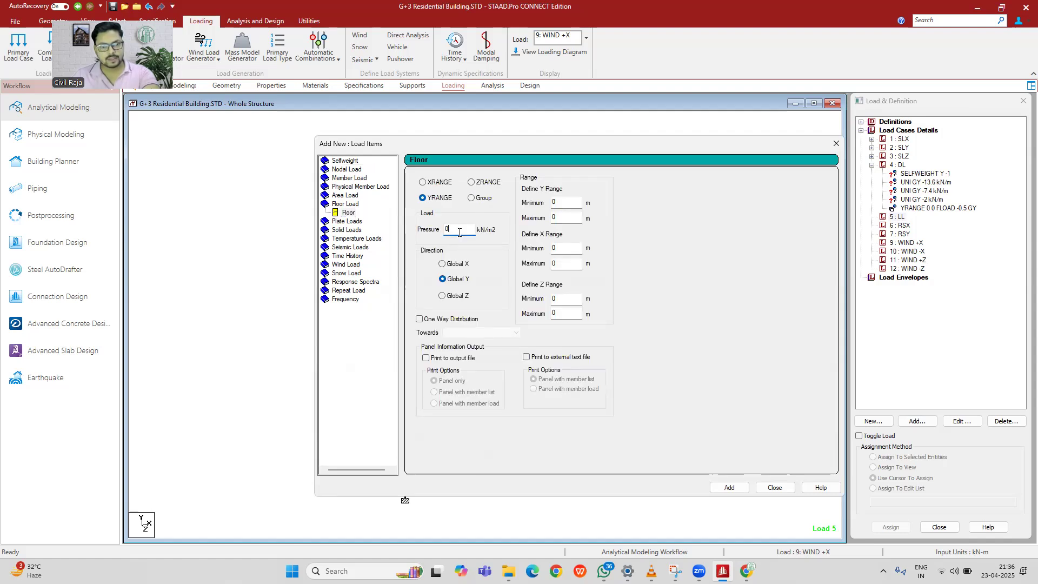
left_click(836, 143)
Step: Set the DL floor load's Y range to a minimum of 3 m and a maximum of 16 m
double_click(954, 210)
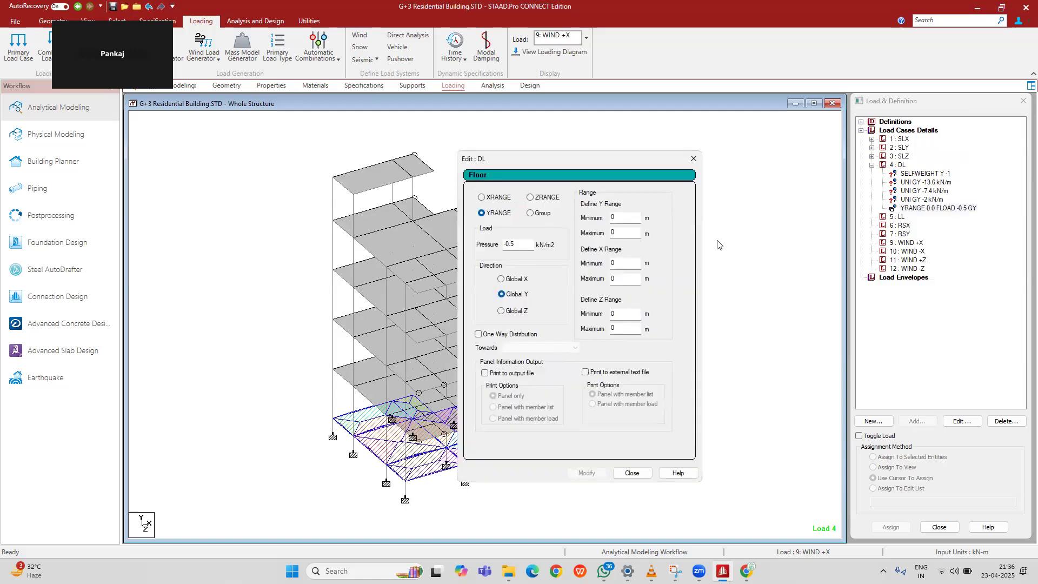
left_click(618, 221)
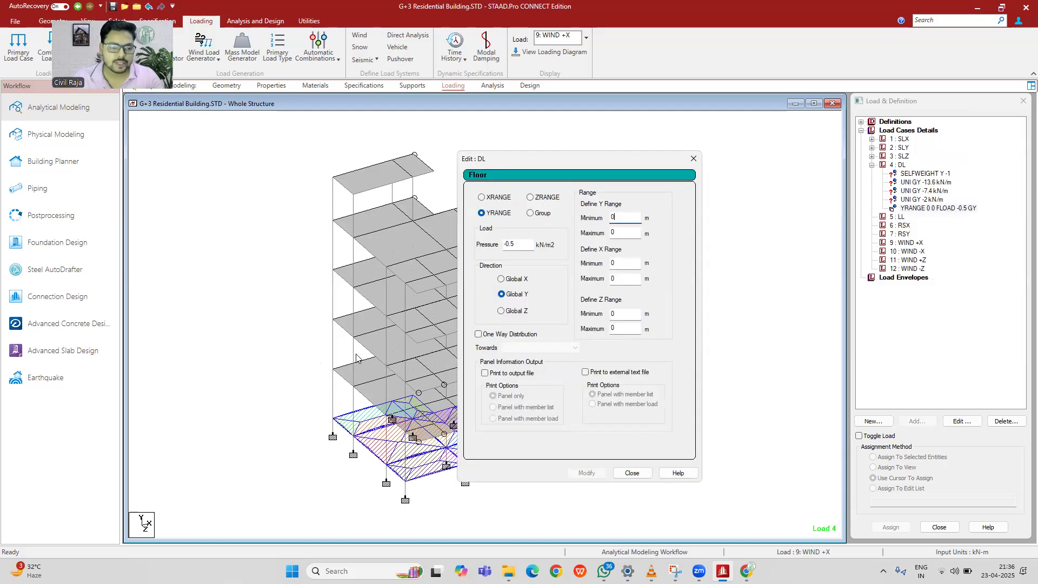
left_click_drag(619, 219, 578, 220)
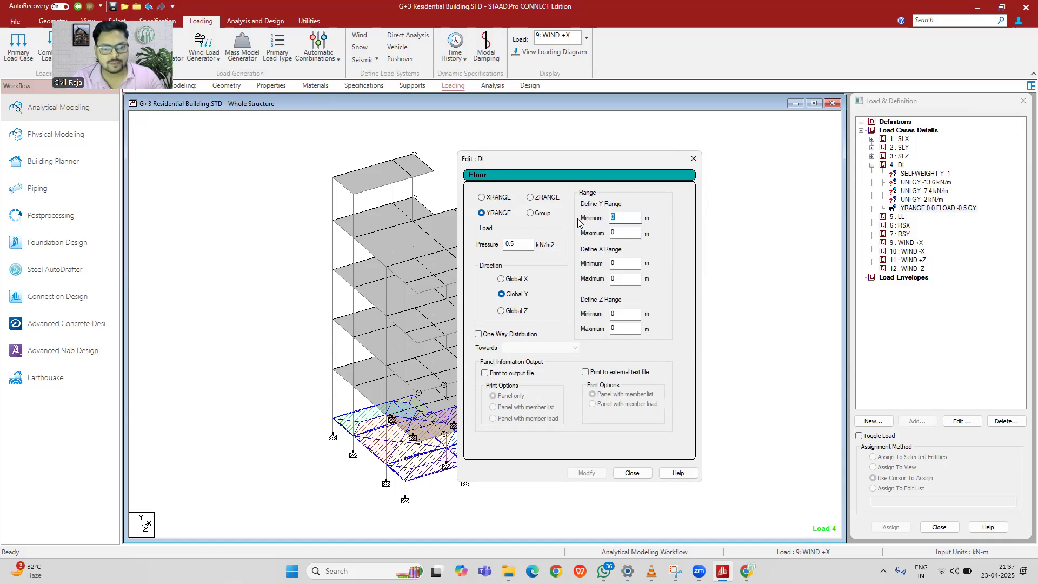
left_click_drag(621, 234, 596, 235)
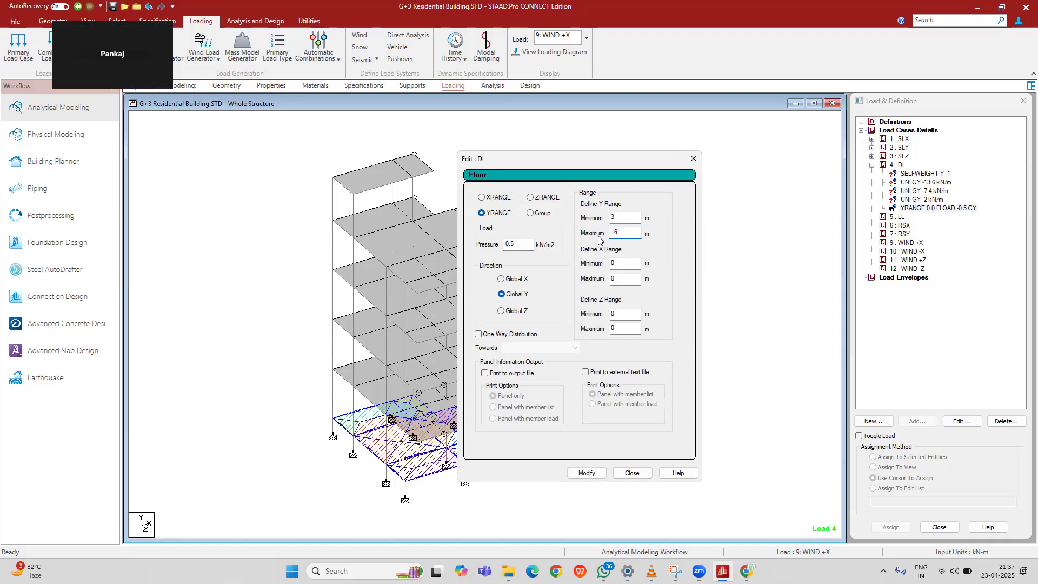
left_click(588, 476)
left_click(630, 473)
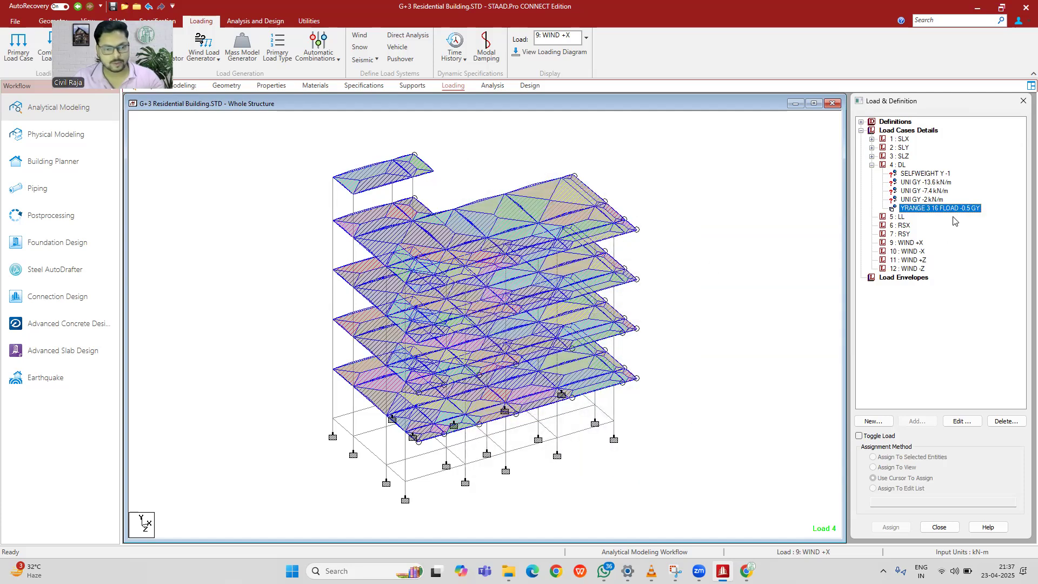
Step: Add a floor load of -2 kN/m2 in Global Y over the Y range 3 to 16 m to load case LL
left_click(900, 218)
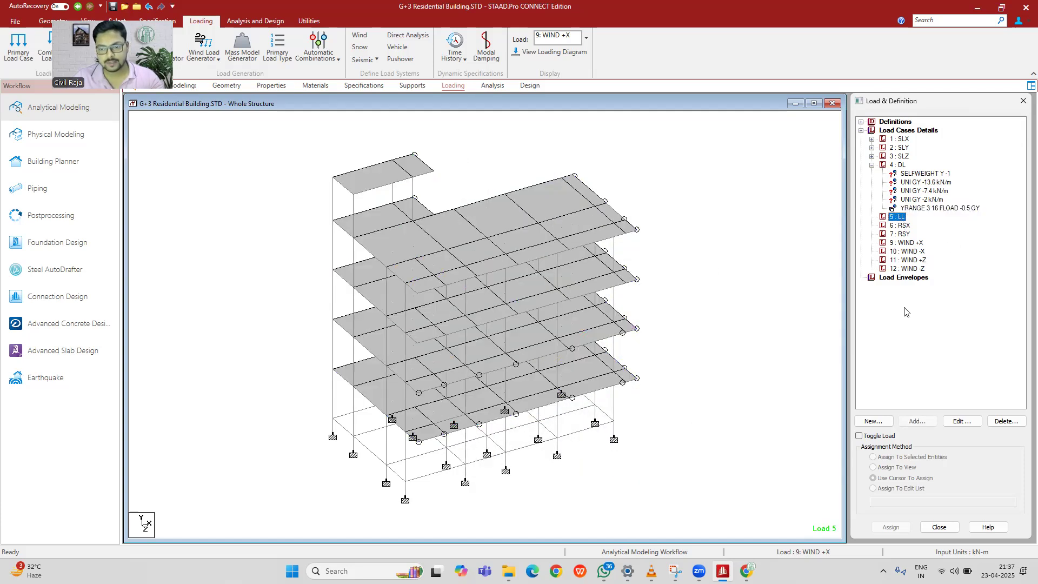
left_click(916, 421)
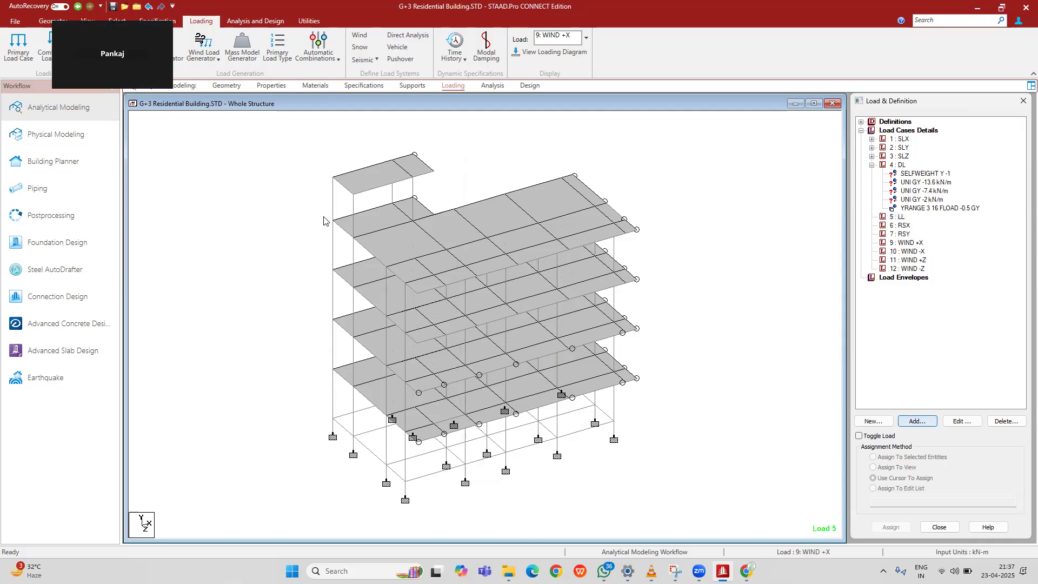
left_click(348, 213)
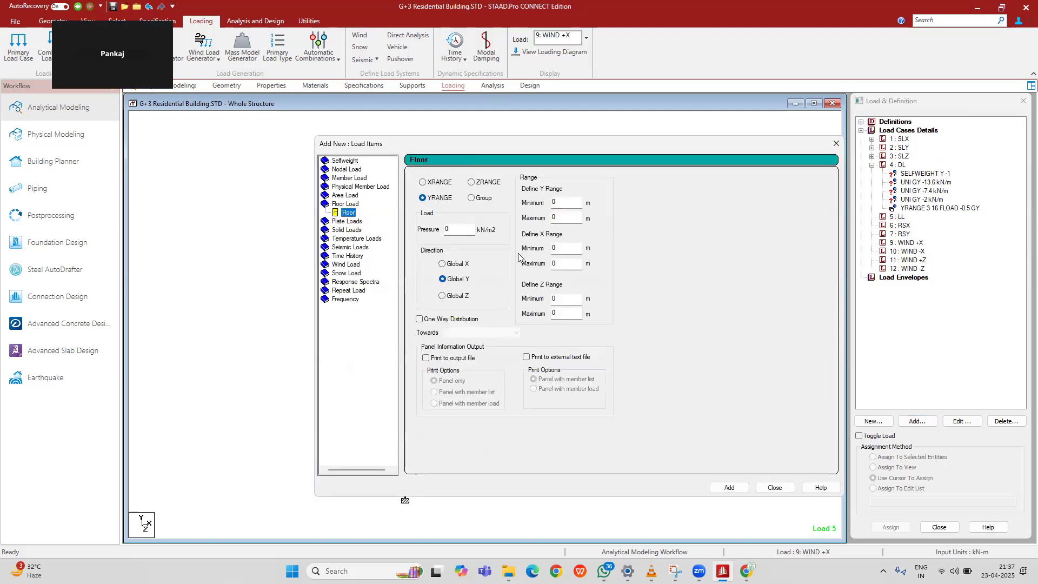
double_click(445, 229)
type("-2")
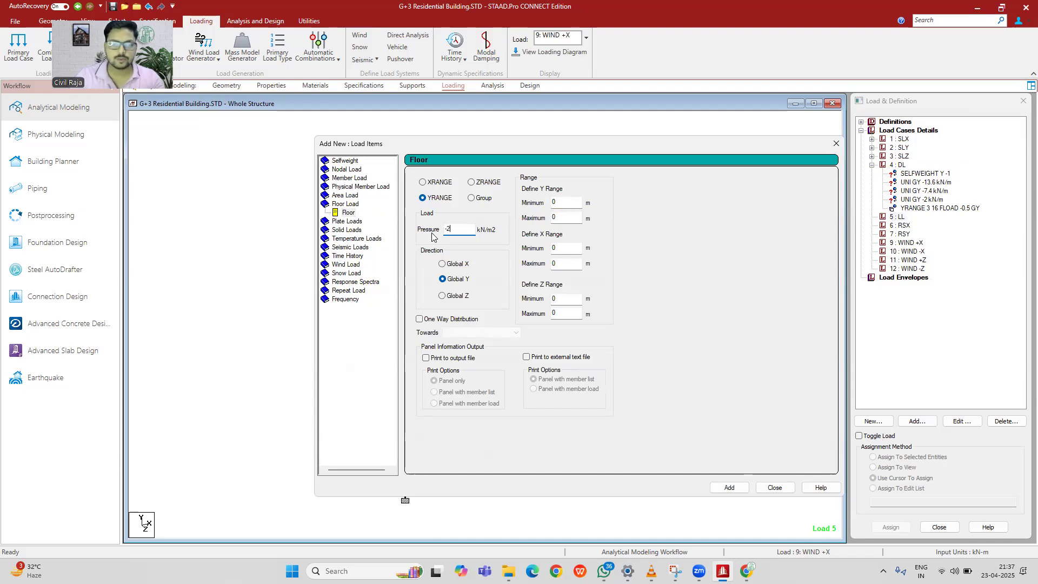
double_click(556, 203)
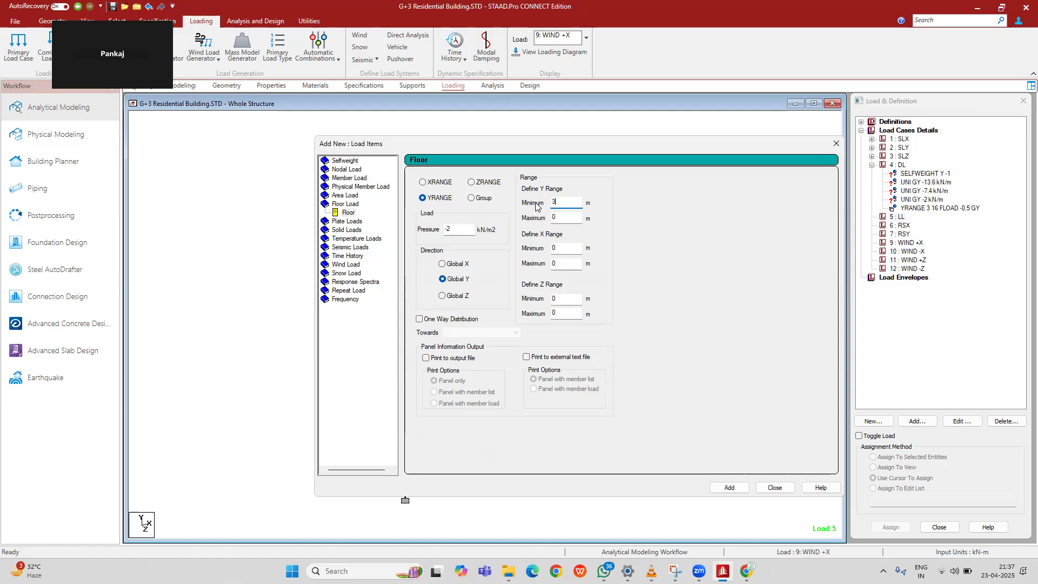
key("Tab")
left_click(728, 488)
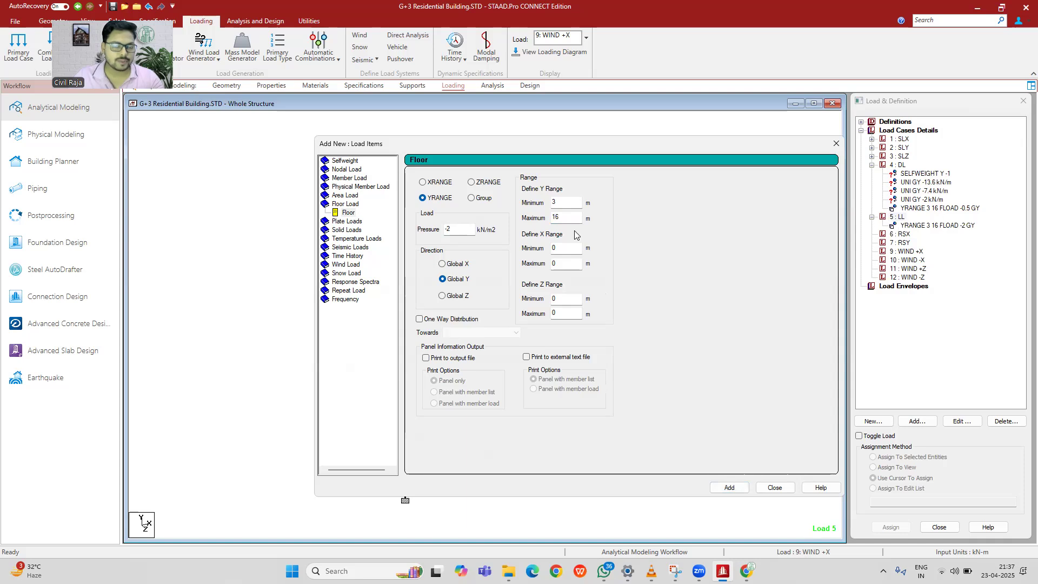
left_click_drag(530, 146, 479, 137)
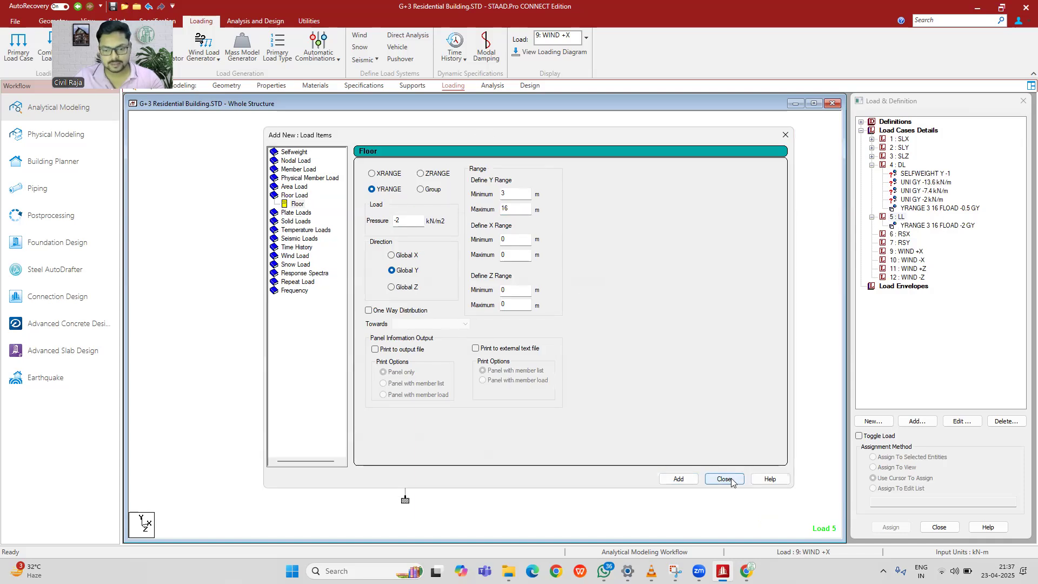
left_click(724, 479)
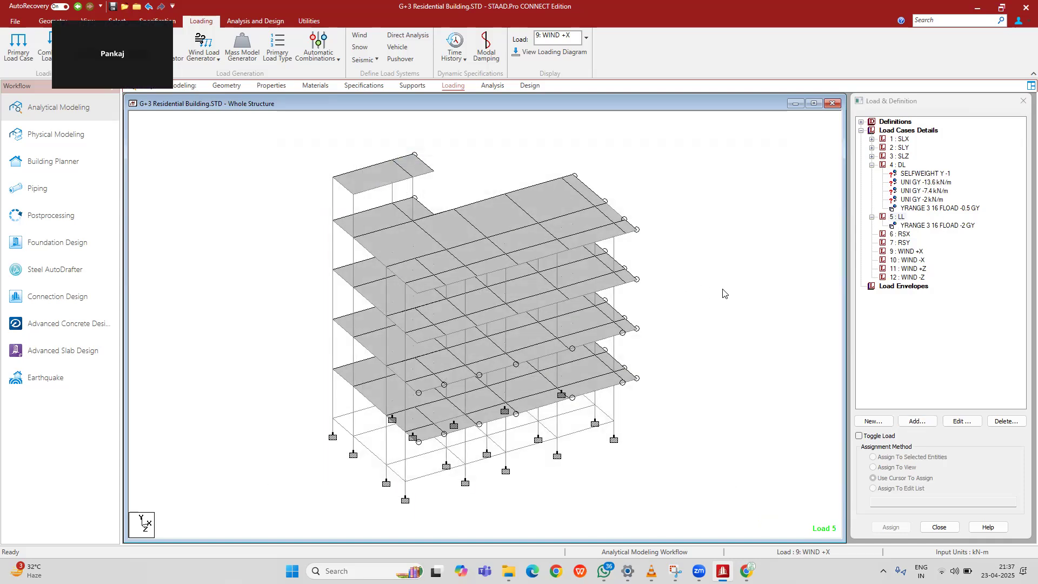
Step: Set the LL floor load's pressure to -3 kN/m2
double_click(948, 227)
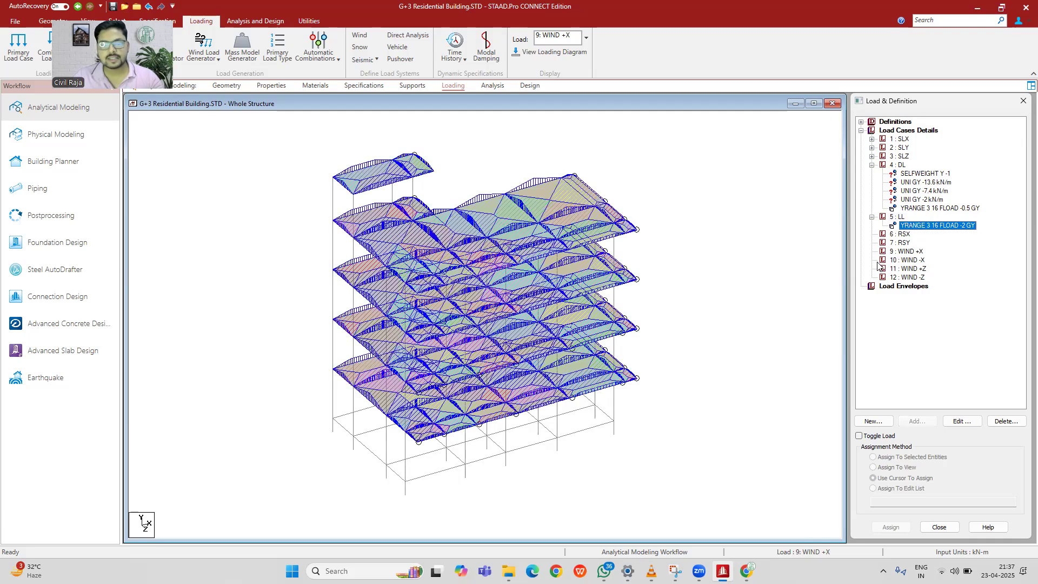
left_click(522, 242)
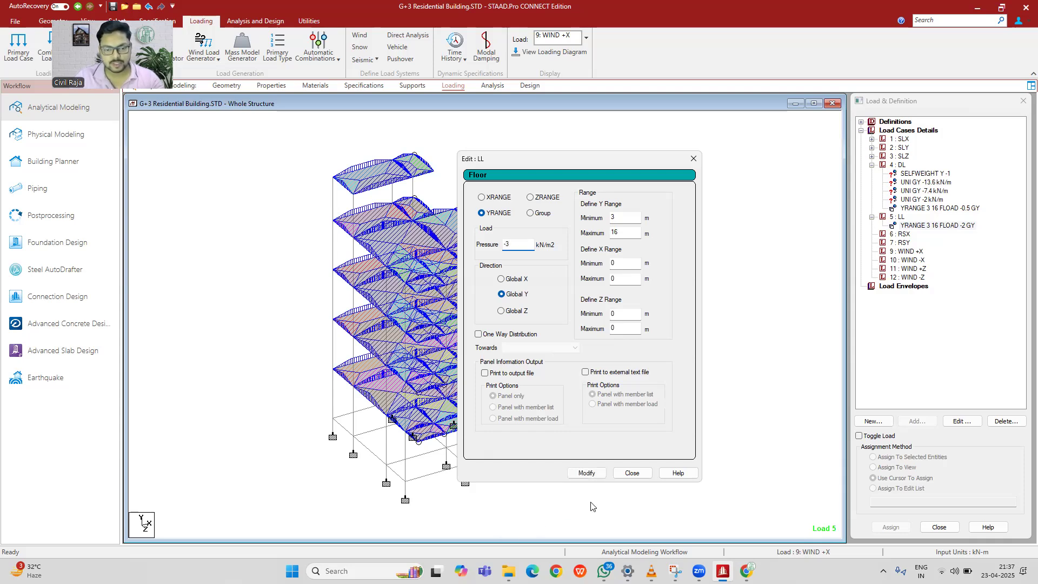
left_click(587, 472)
left_click(632, 473)
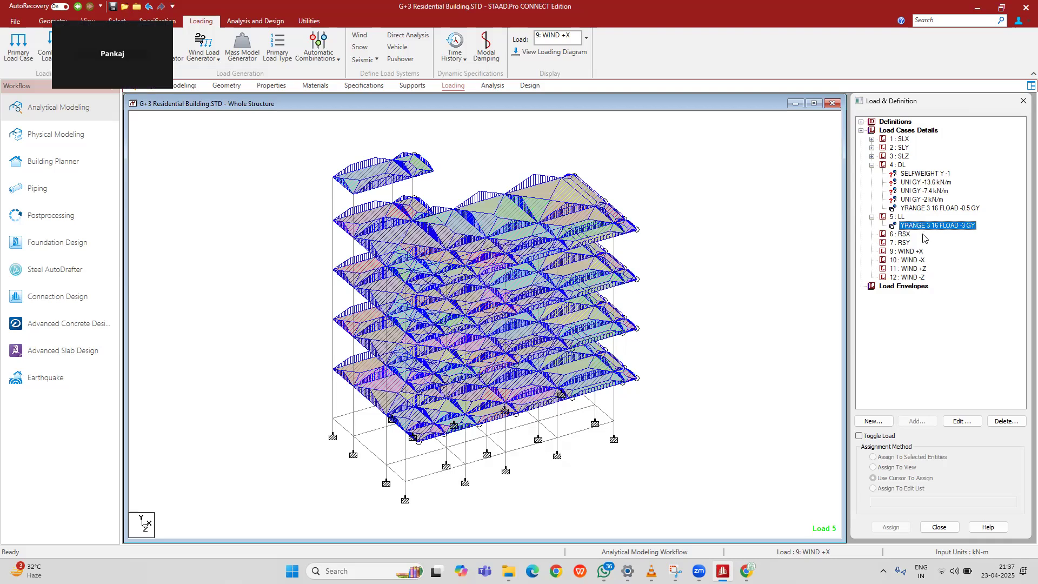
left_click(750, 290)
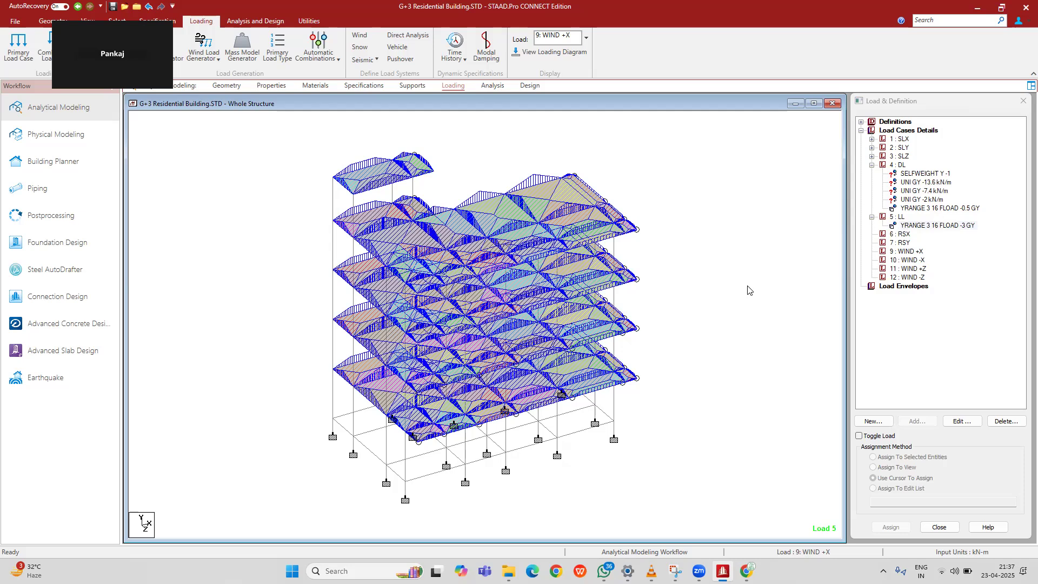
Step: Set the maximum of the LL floor load's Y range to 3.5 m to limit it to the lowest slab
double_click(929, 225)
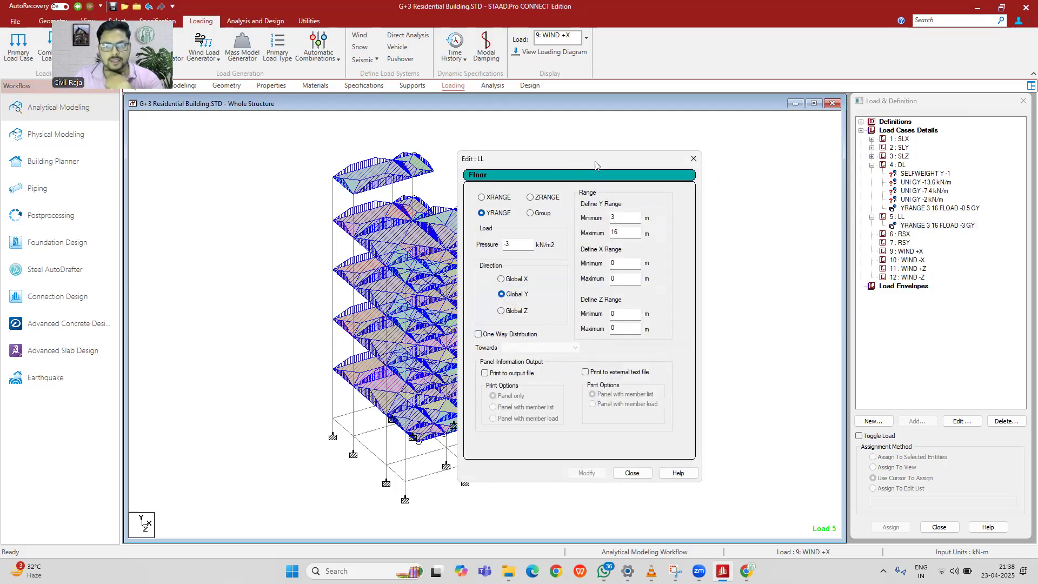
left_click_drag(594, 161, 778, 149)
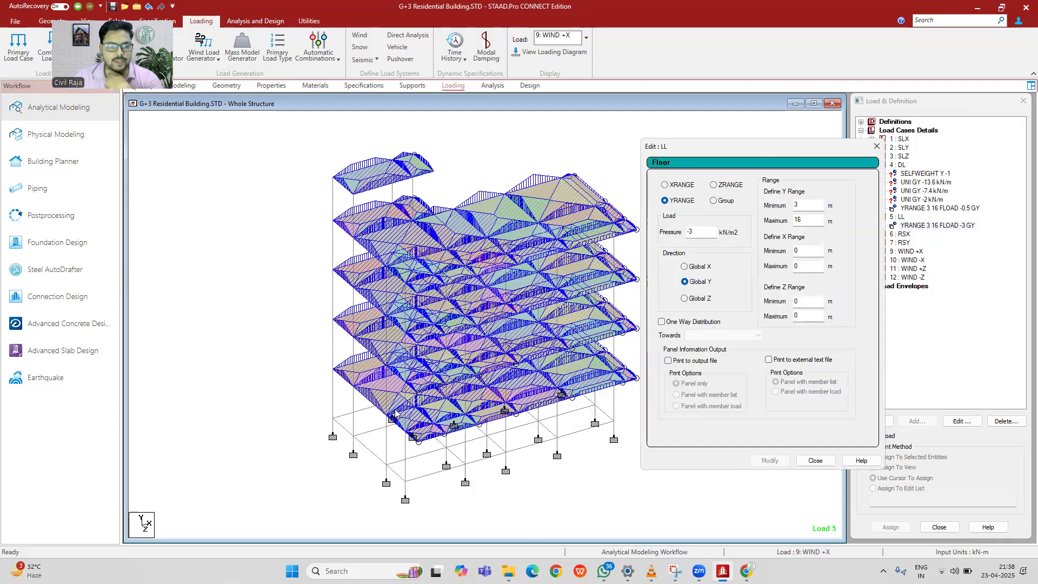
left_click_drag(805, 222, 772, 224)
type("3.5")
left_click(770, 460)
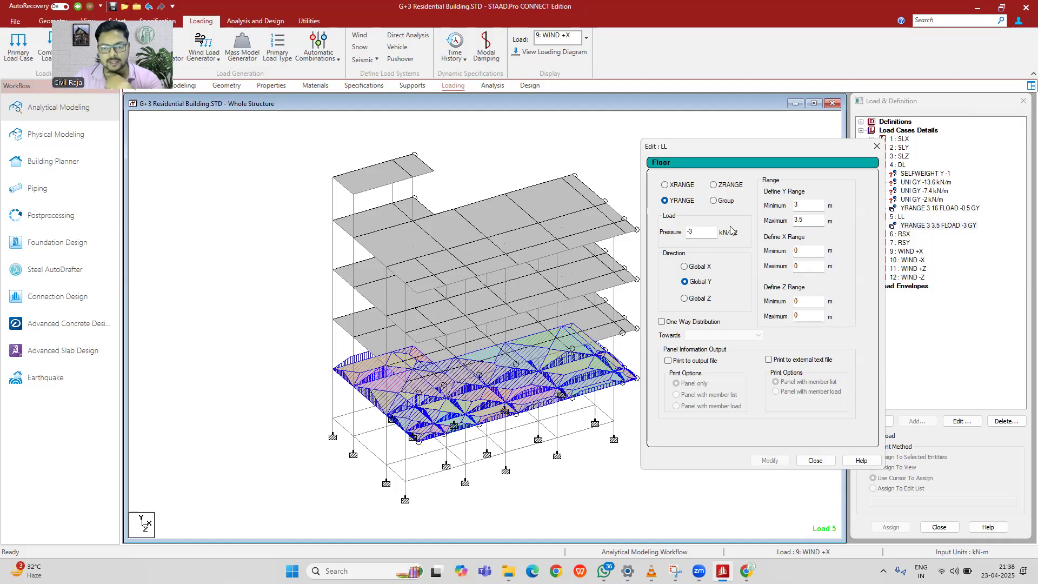
left_click_drag(804, 150, 753, 149)
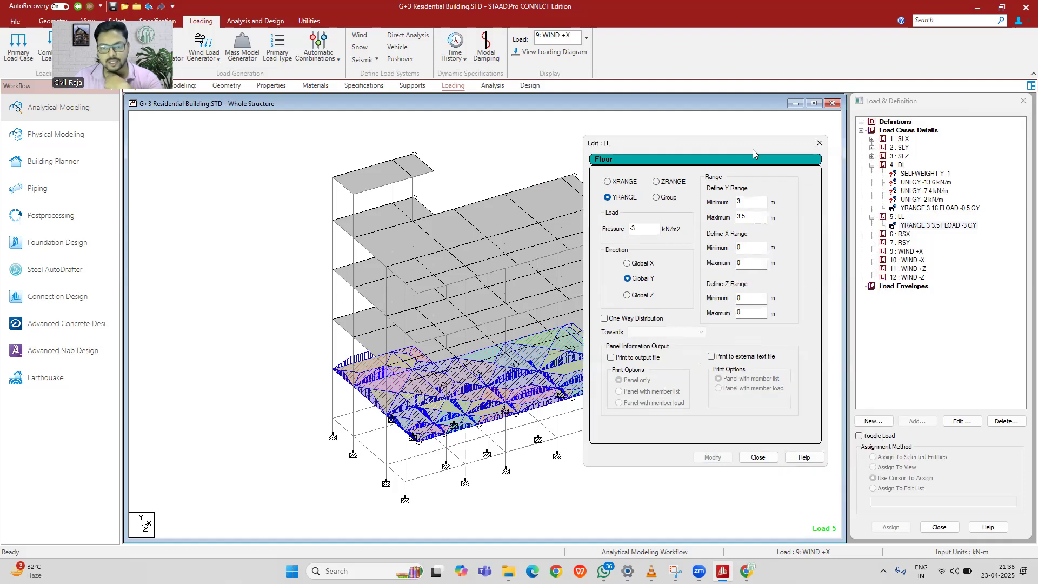
left_click(819, 142)
Step: Add a second floor load of -2 kN/m2 in Global Y over the Y range 6 to 7 m to load case LL
left_click(895, 217)
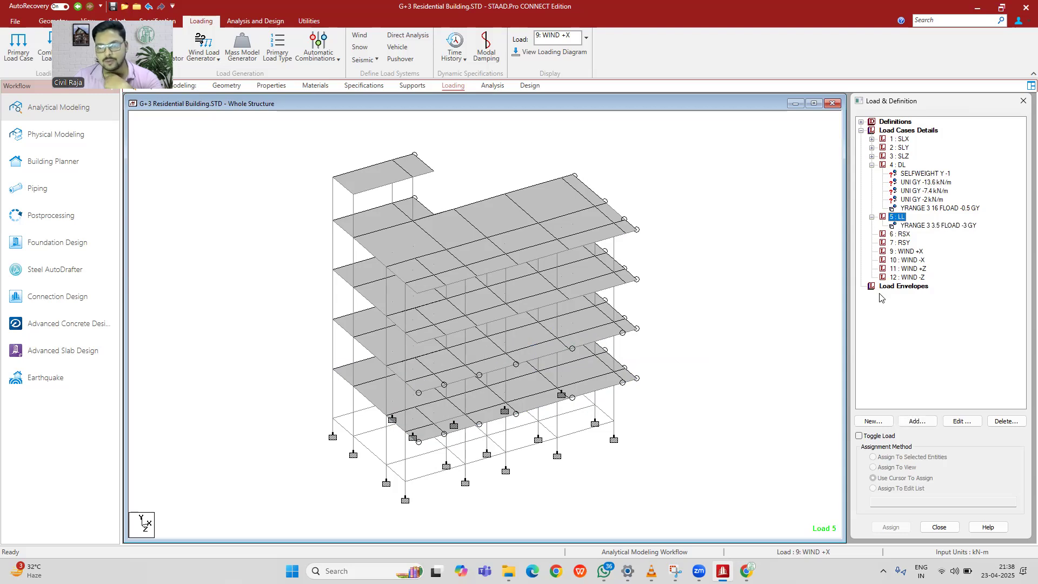
left_click(915, 421)
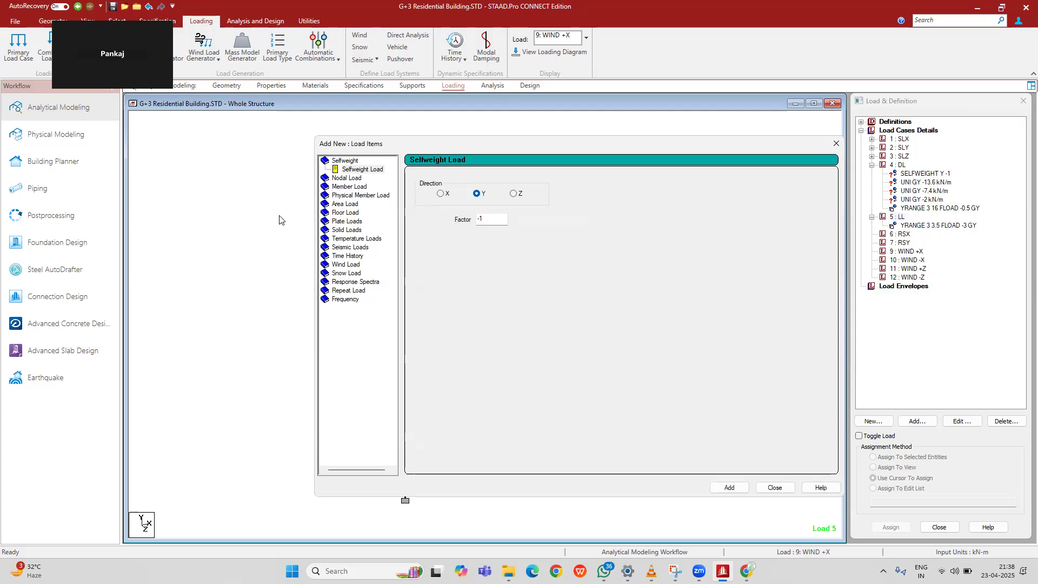
left_click(345, 212)
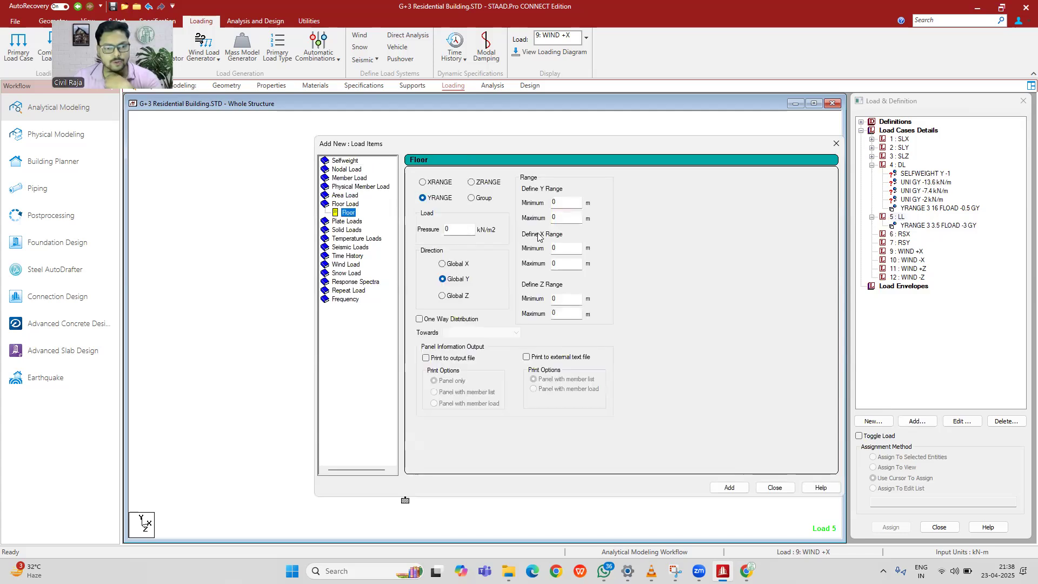
double_click(458, 231)
type("-2")
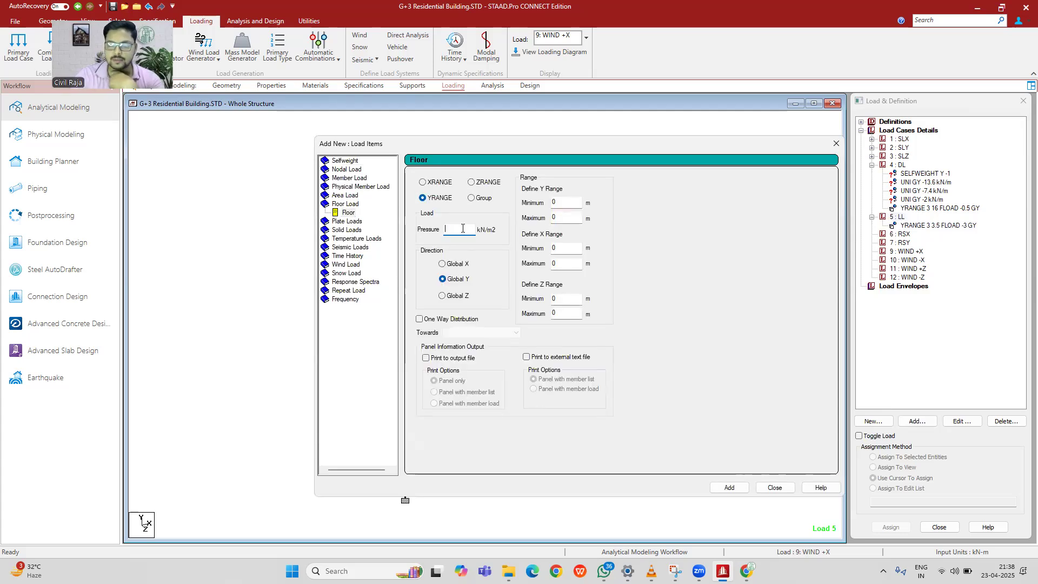
double_click(559, 202)
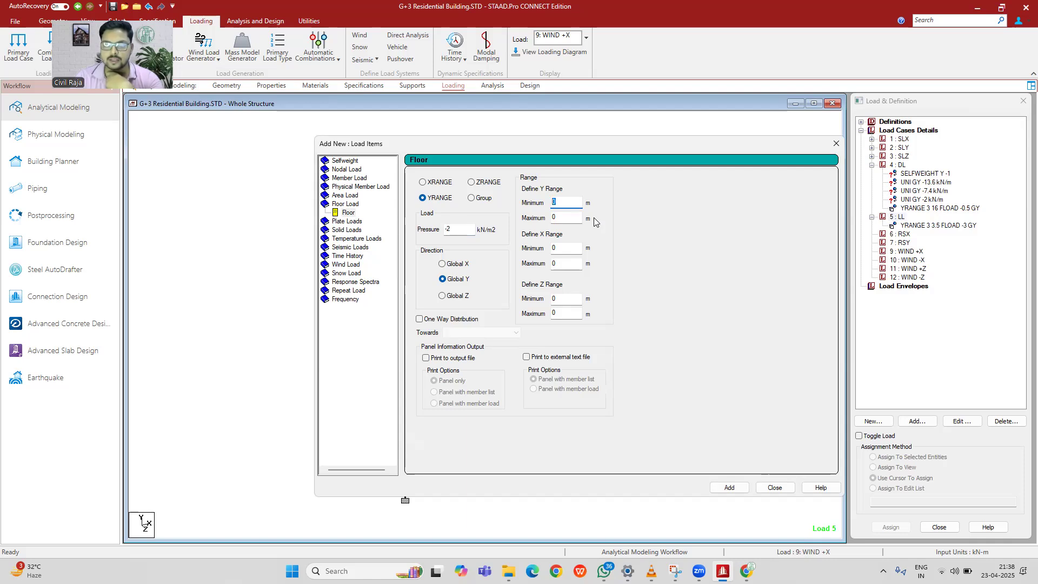
type("6")
key("Tab")
type("7")
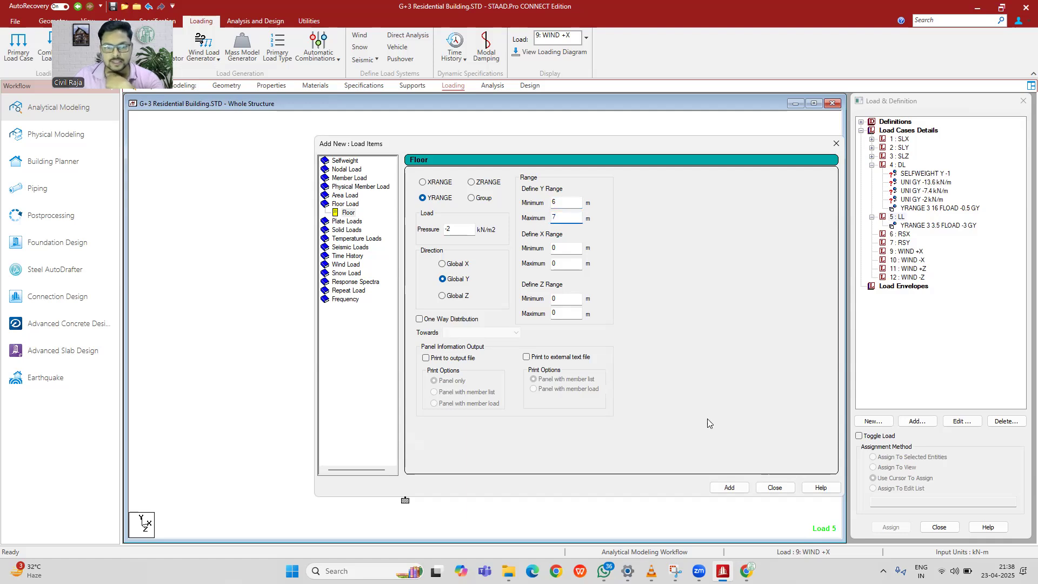
left_click(729, 487)
left_click(774, 488)
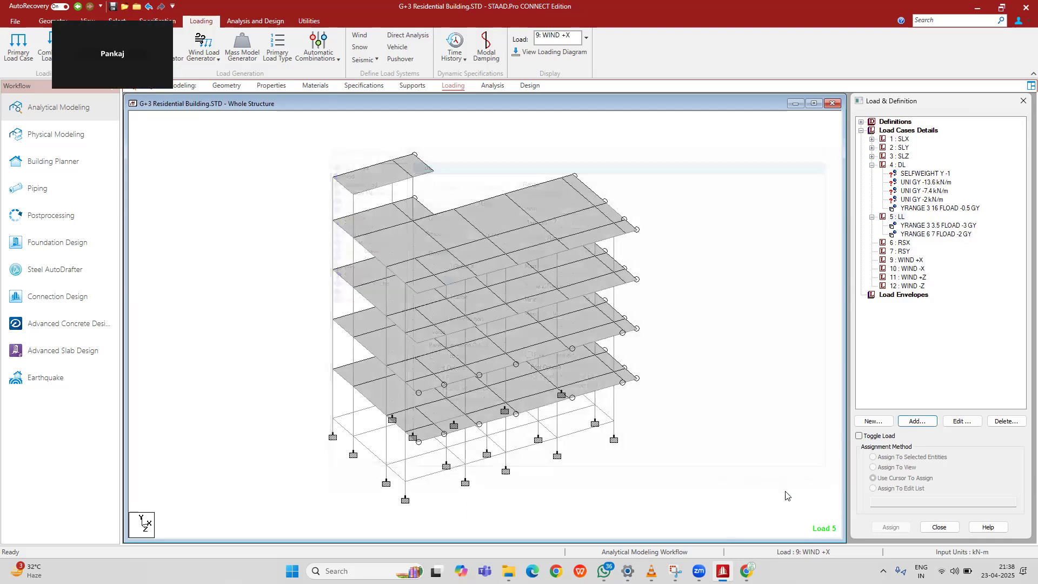
Step: Compare how the -3 kN/m2 and -2 kN/m2 LL floor loads are distributed on the two lowest slabs
left_click(936, 235)
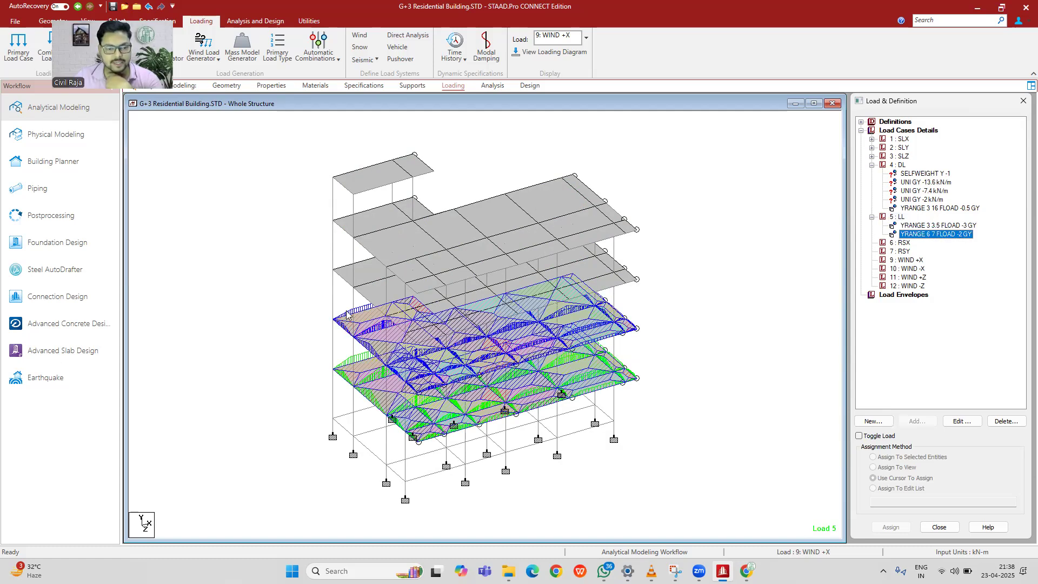
left_click(346, 315)
left_click(630, 333)
left_click(657, 306)
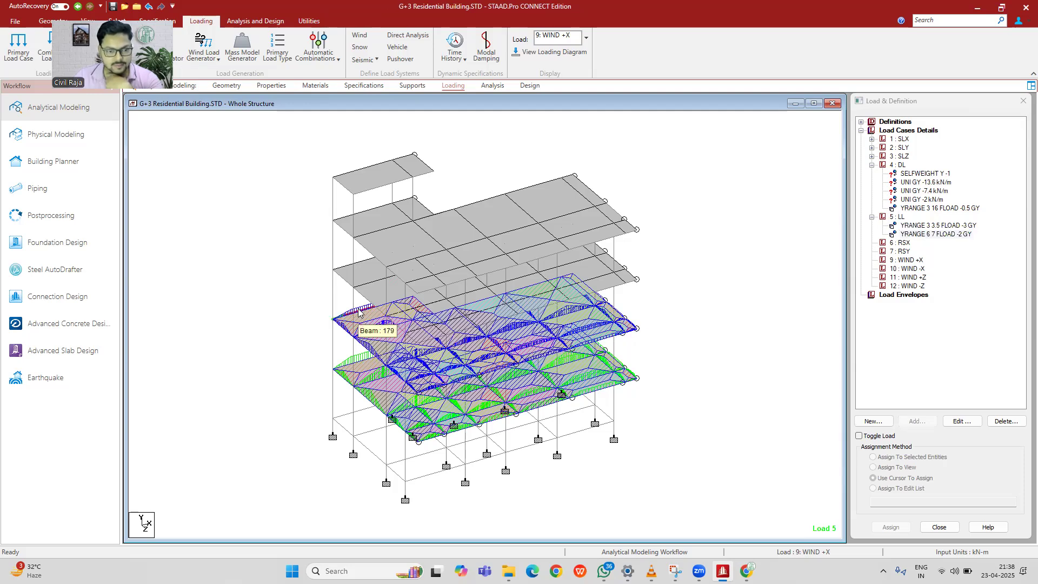
scroll(358, 310, "up", 5)
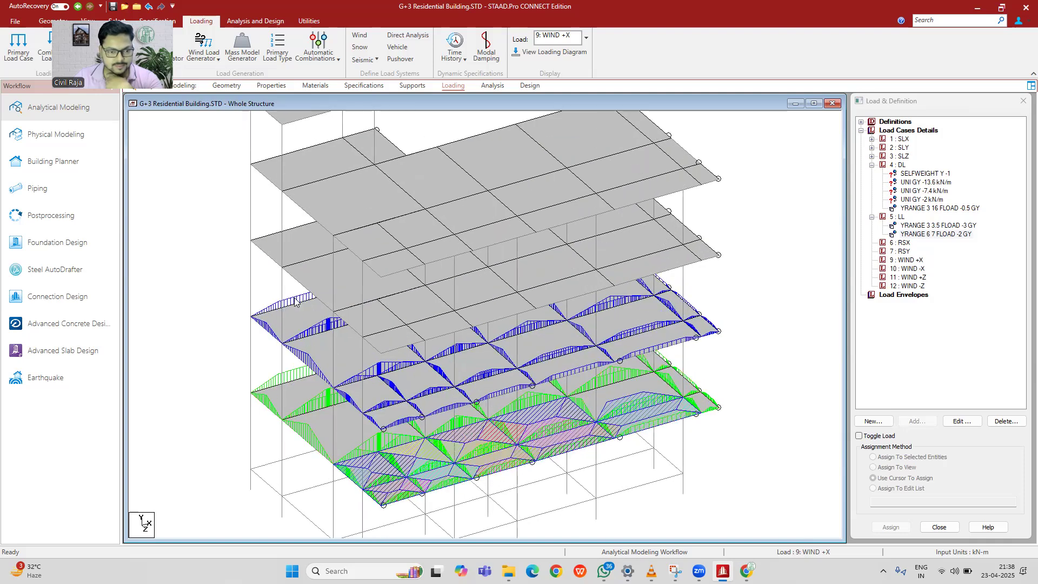
scroll(196, 320, "up", 1)
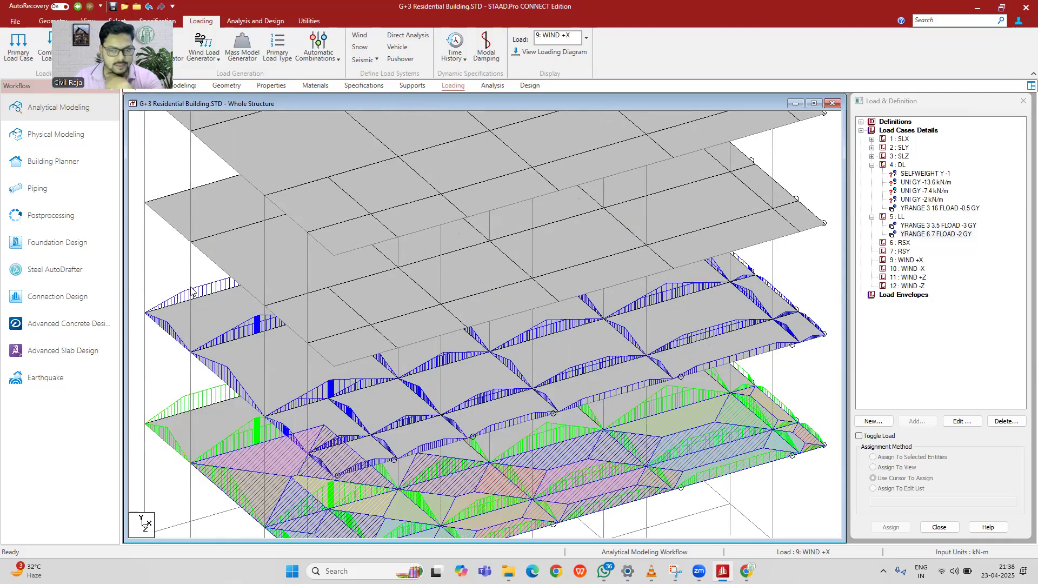
scroll(193, 291, "up", 1)
left_click(946, 227)
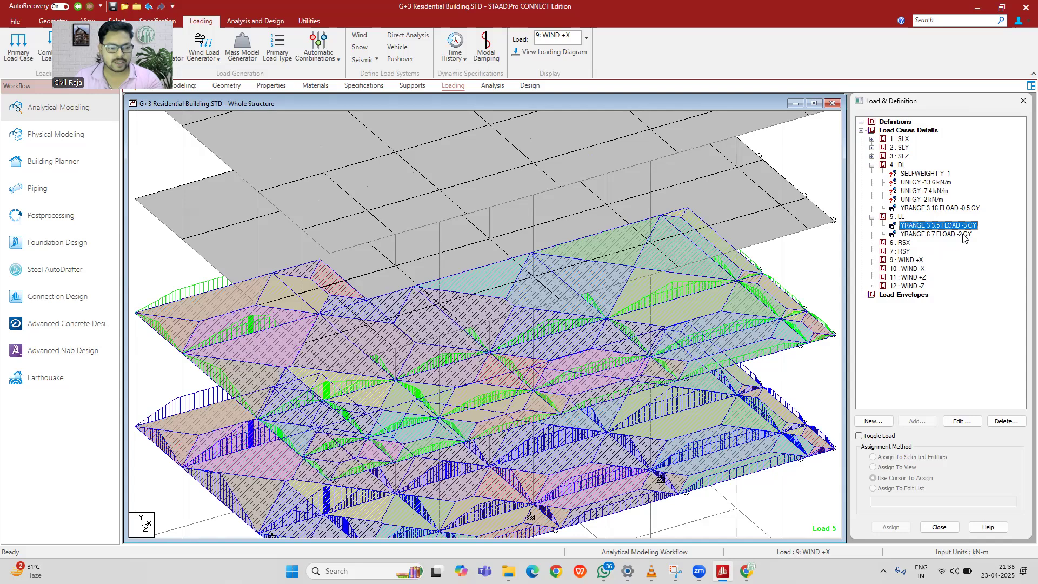
left_click(963, 234)
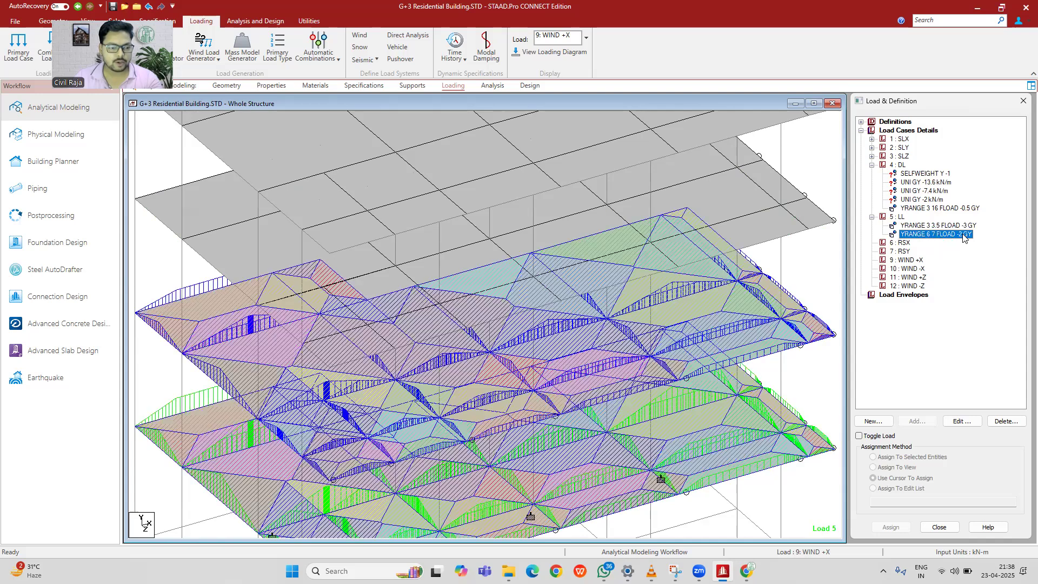
left_click(196, 290)
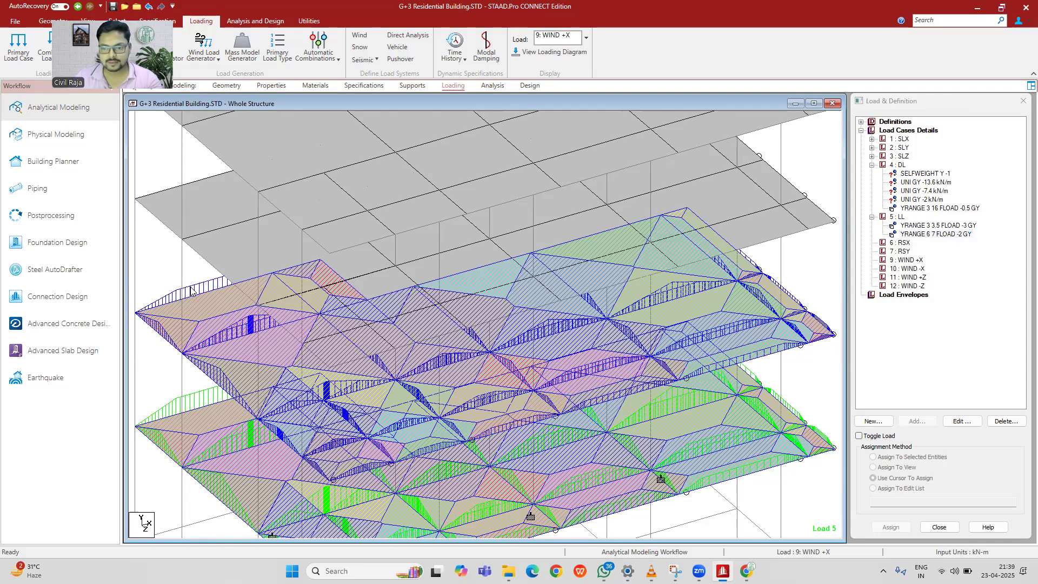
scroll(585, 287, "down", 1)
scroll(582, 284, "down", 3)
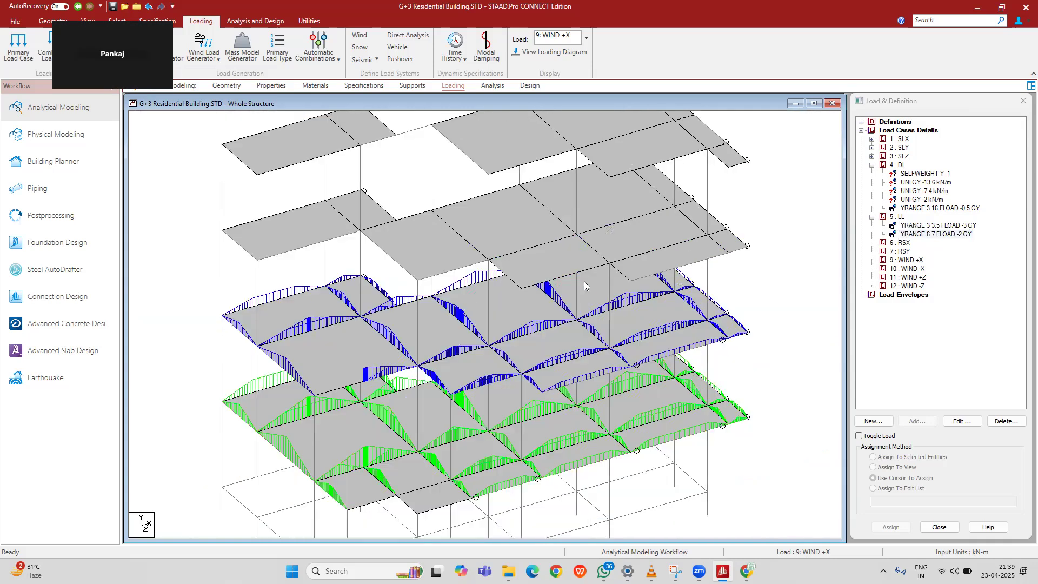
scroll(633, 298, "down", 1)
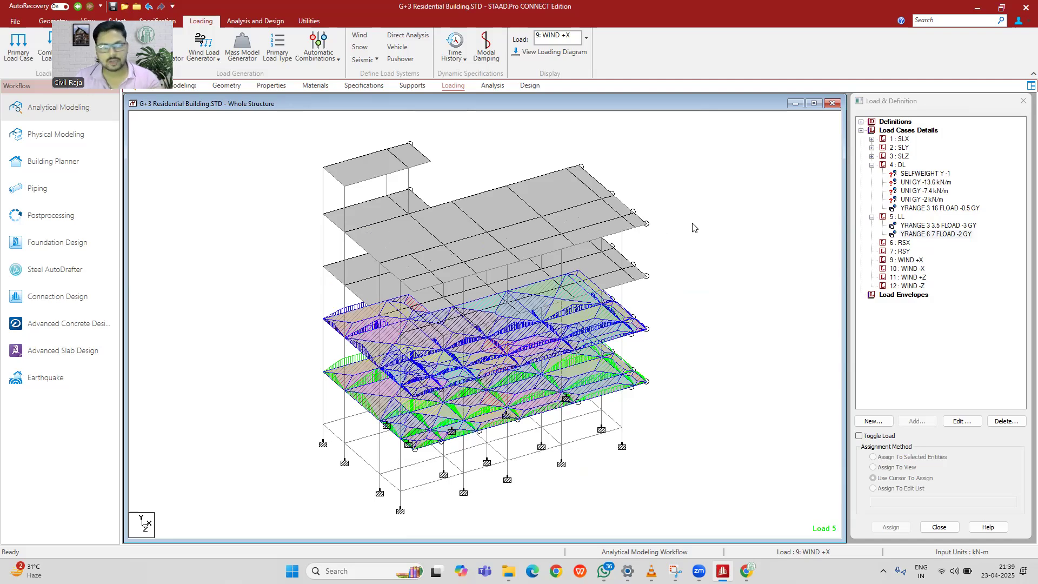
Step: Open the -2 kN/m2 LL floor load for editing and check the coordinates of the second node along the lowest slab's Z-direction edge
double_click(947, 234)
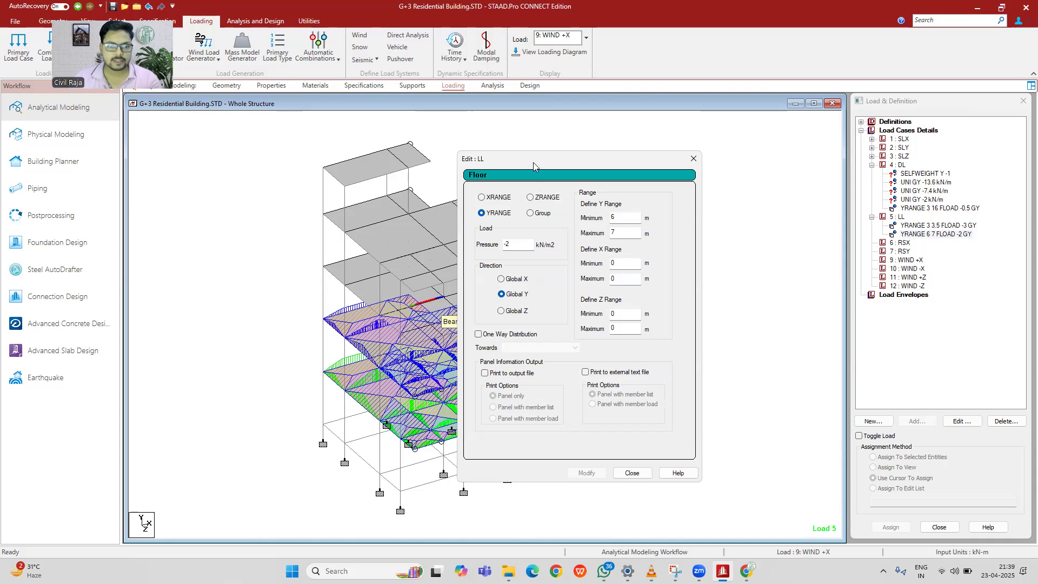
left_click_drag(533, 162, 726, 162)
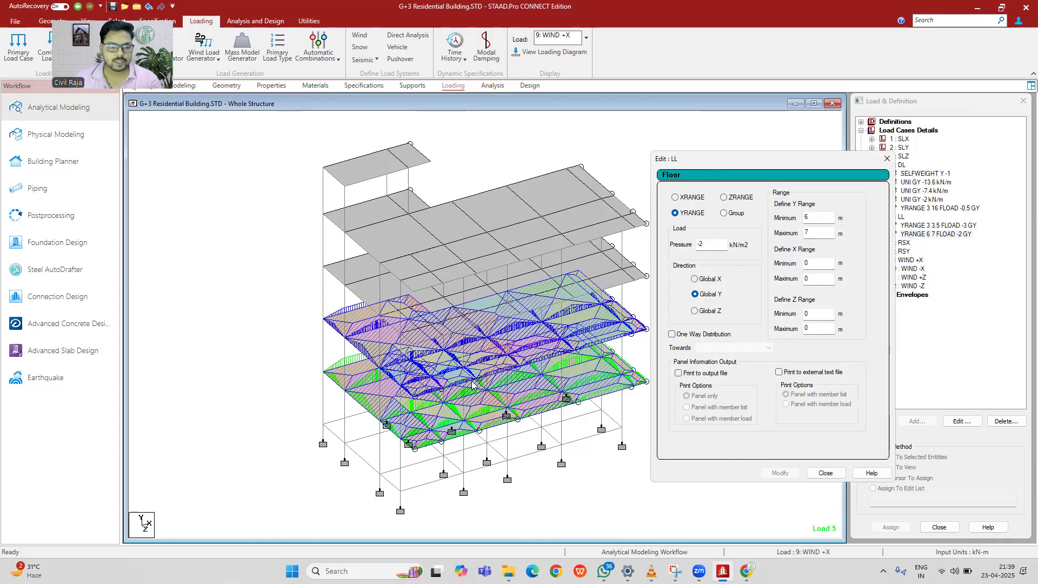
right_click(261, 319)
mouse_move(303, 104)
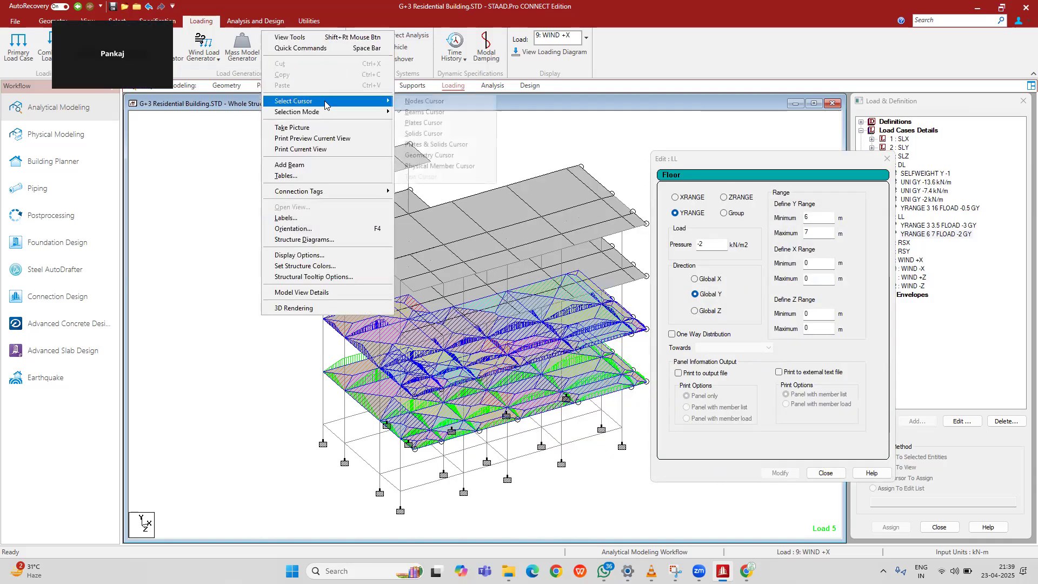
left_click(427, 102)
left_click(345, 391)
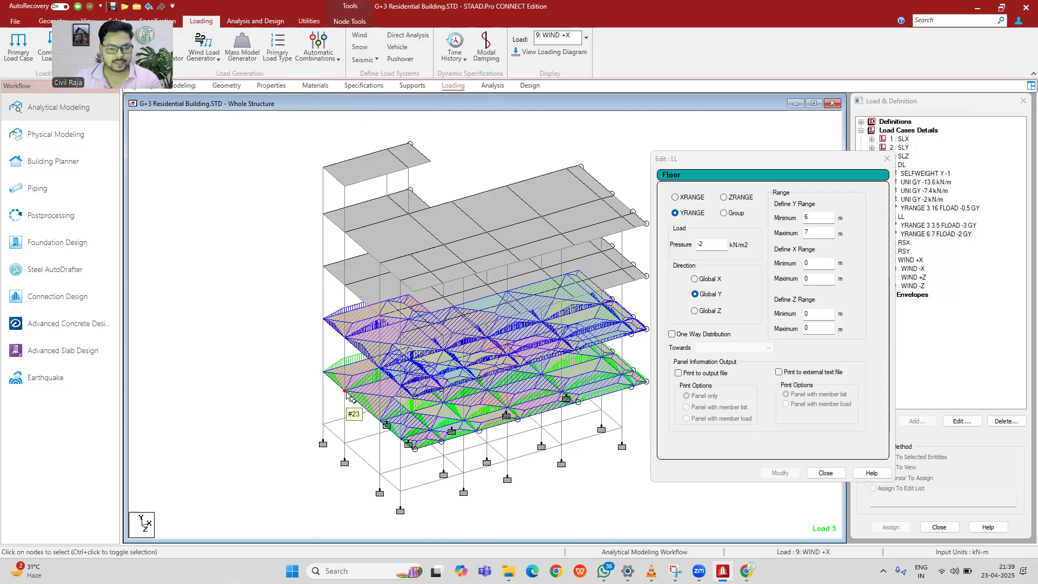
double_click(346, 392)
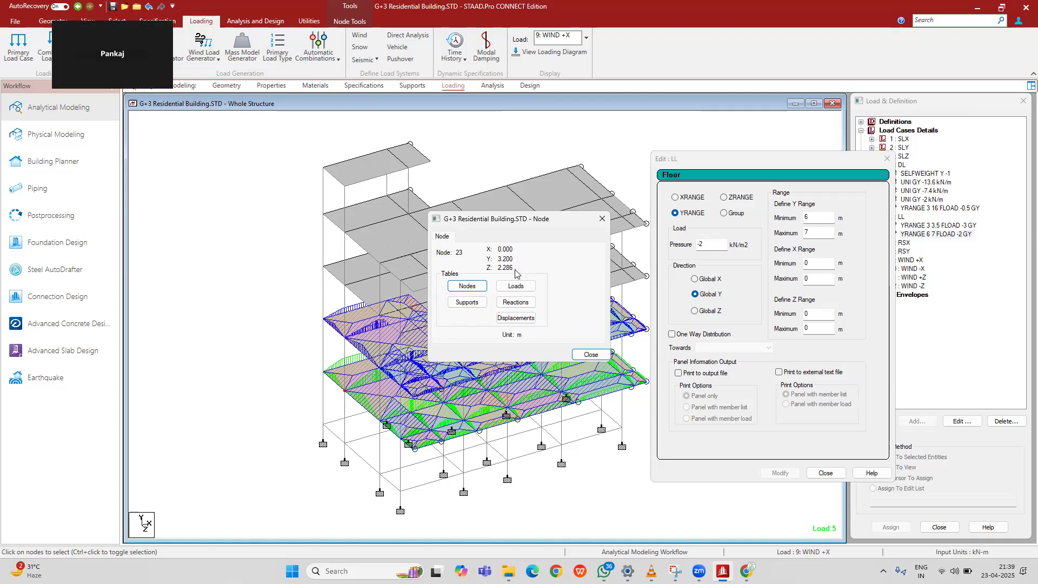
left_click(603, 219)
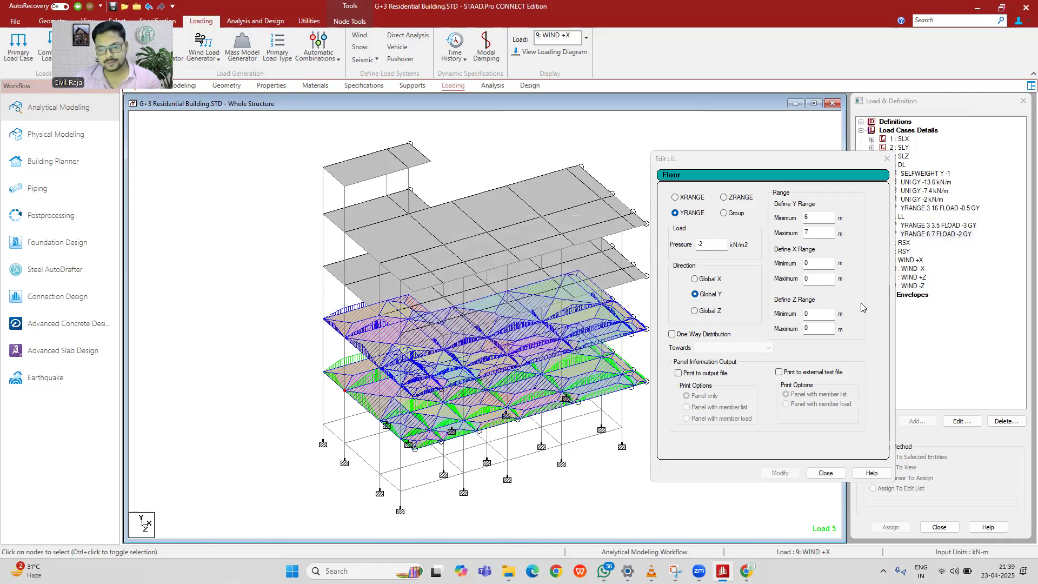
Step: Set the maximum of the -2 kN/m2 LL floor load's Z range to 2.868 m
double_click(818, 328)
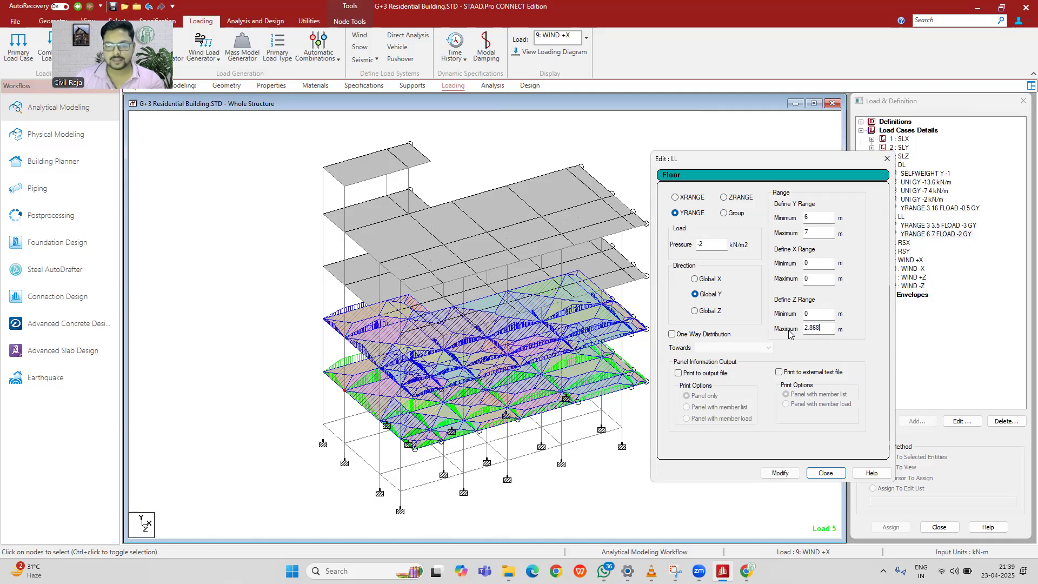
left_click(780, 473)
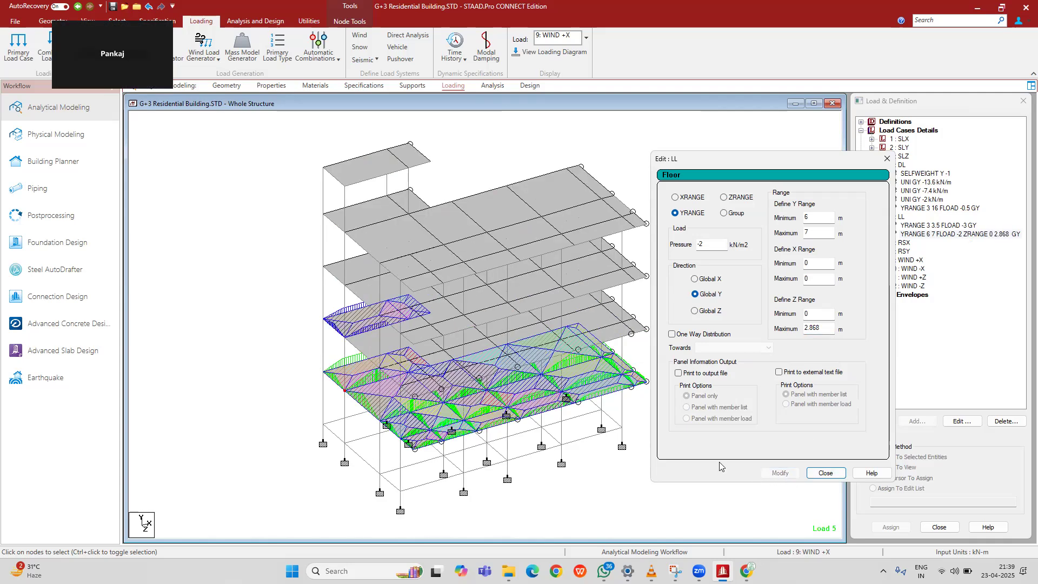
left_click_drag(771, 164, 885, 161)
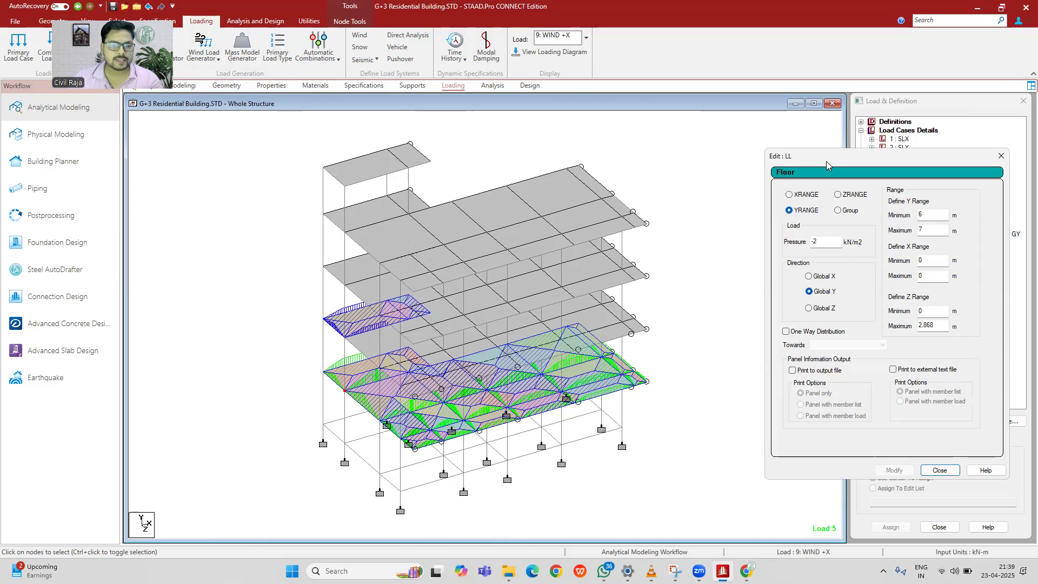
left_click_drag(826, 161, 744, 157)
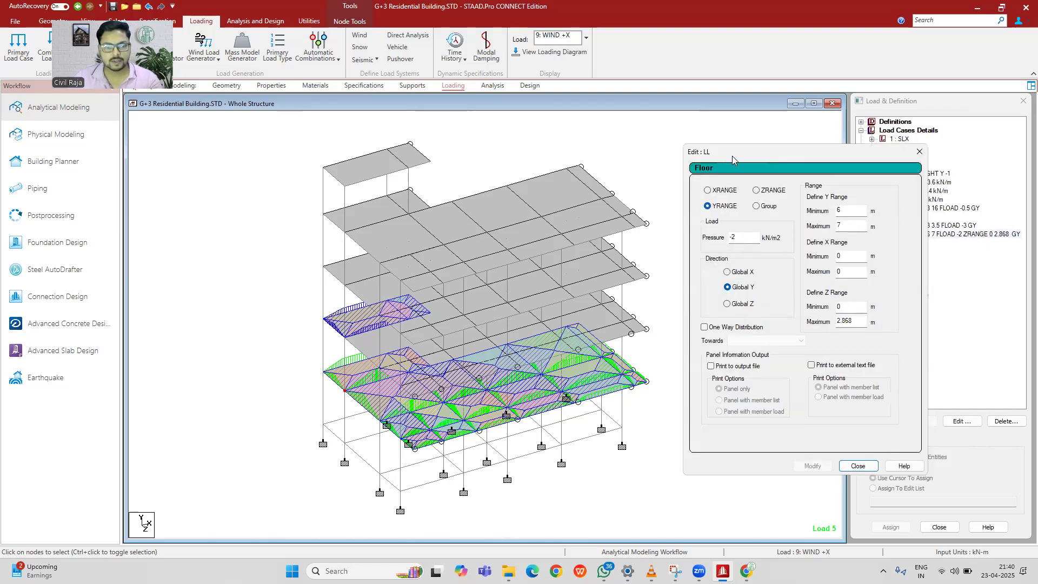
left_click_drag(732, 156, 697, 155)
left_click(884, 151)
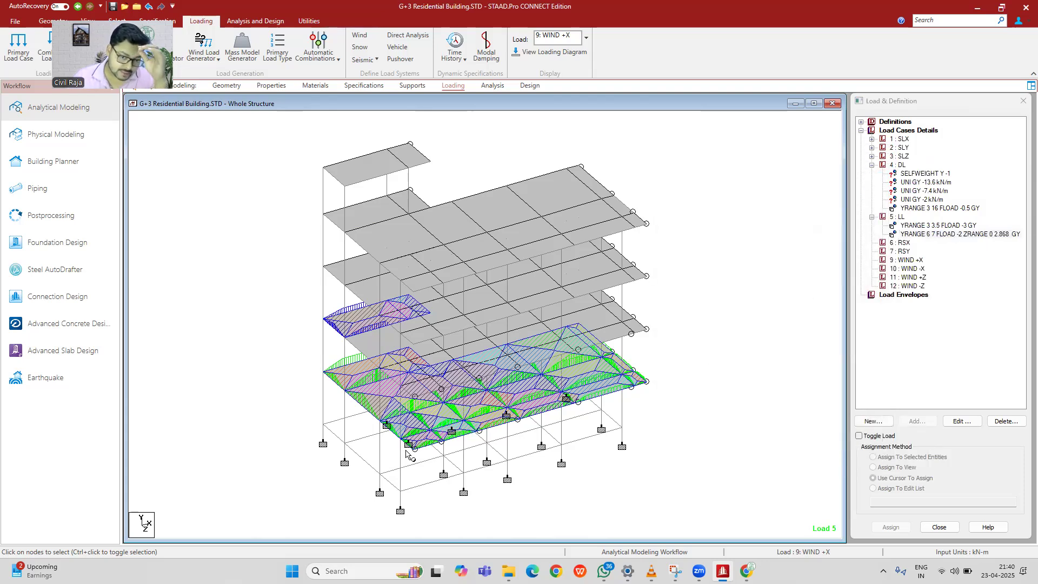
Step: Check the coordinates of the lowest slab's outer corner node at the far X and Z end
left_click(646, 381)
double_click(646, 382)
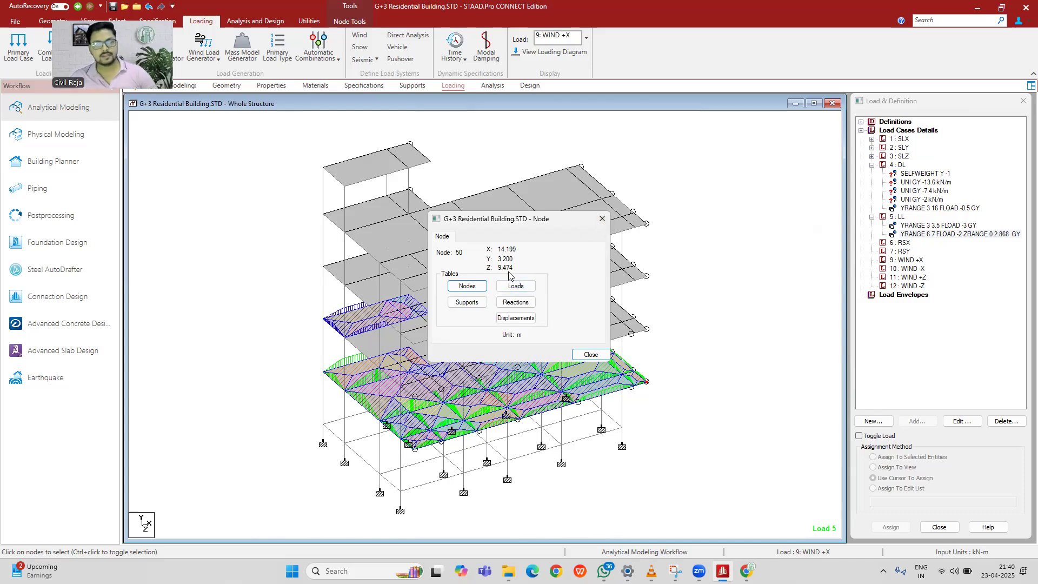
left_click(601, 220)
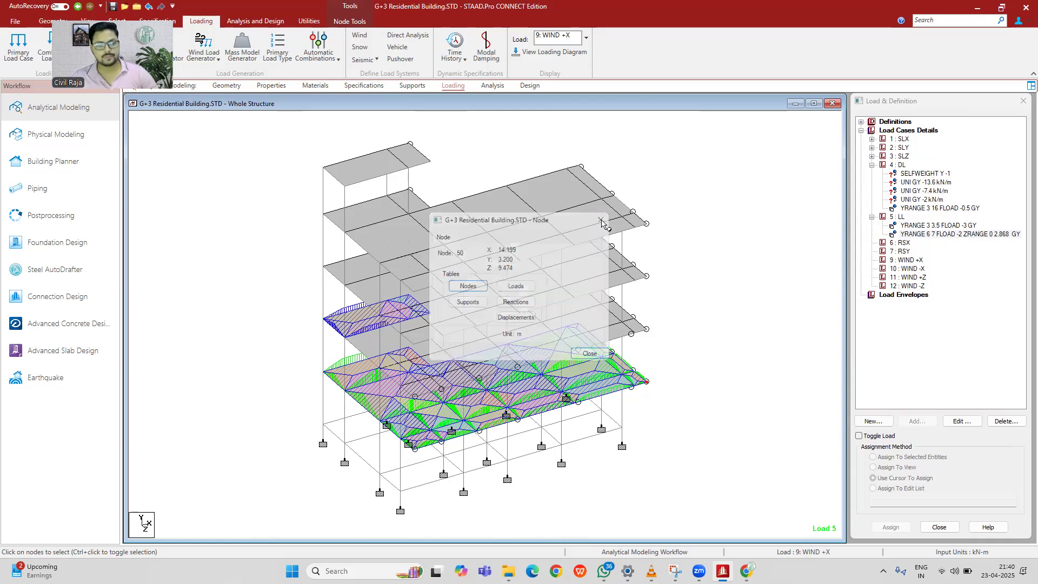
Step: Set the -2 kN/m2 LL floor load's Z range to a minimum of 2.868 m and a maximum of 9.474 m
double_click(970, 234)
double_click(627, 314)
type("2.868")
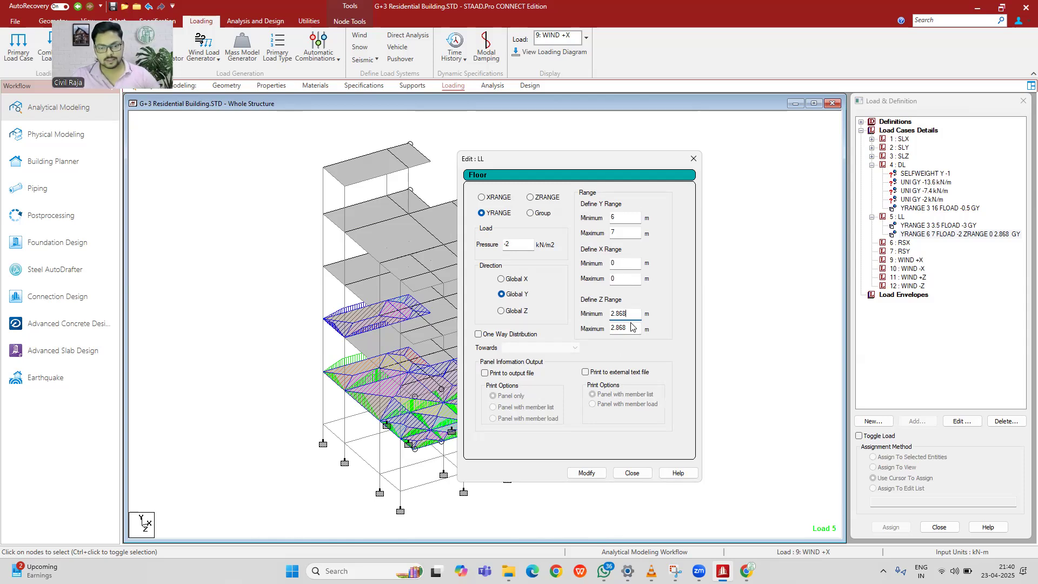
left_click_drag(640, 330, 599, 333)
type("9.474")
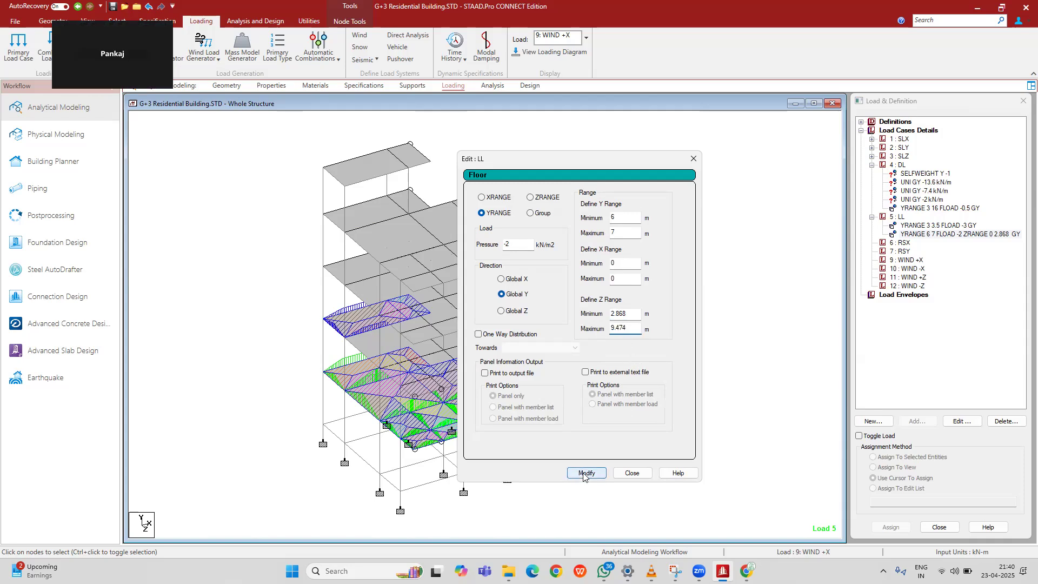
Step: Set the same LL floor load's Y range to 3 to 16 m and apply the modified ranges
left_click_drag(630, 217, 601, 219)
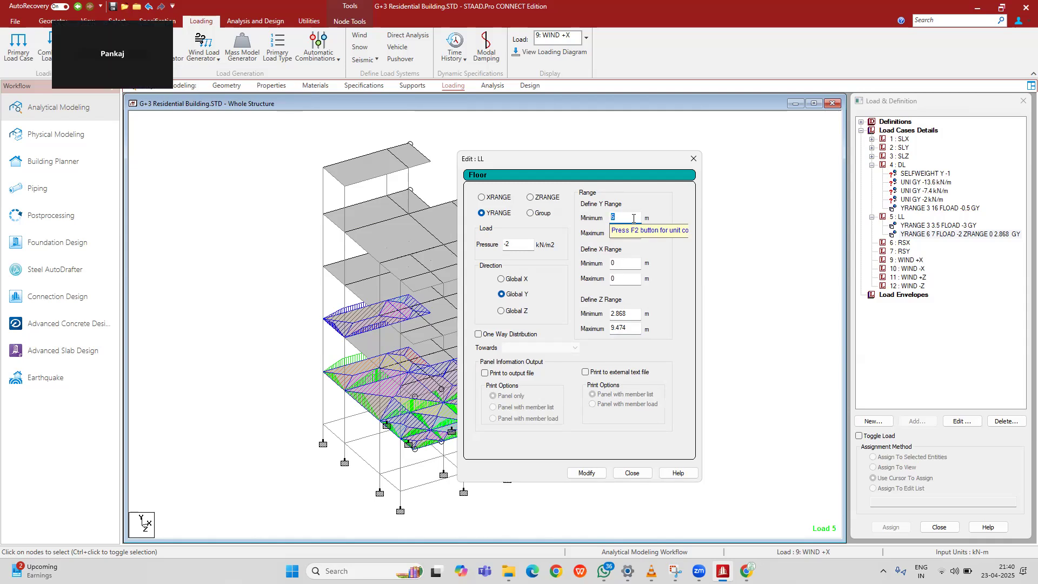
key("Tab")
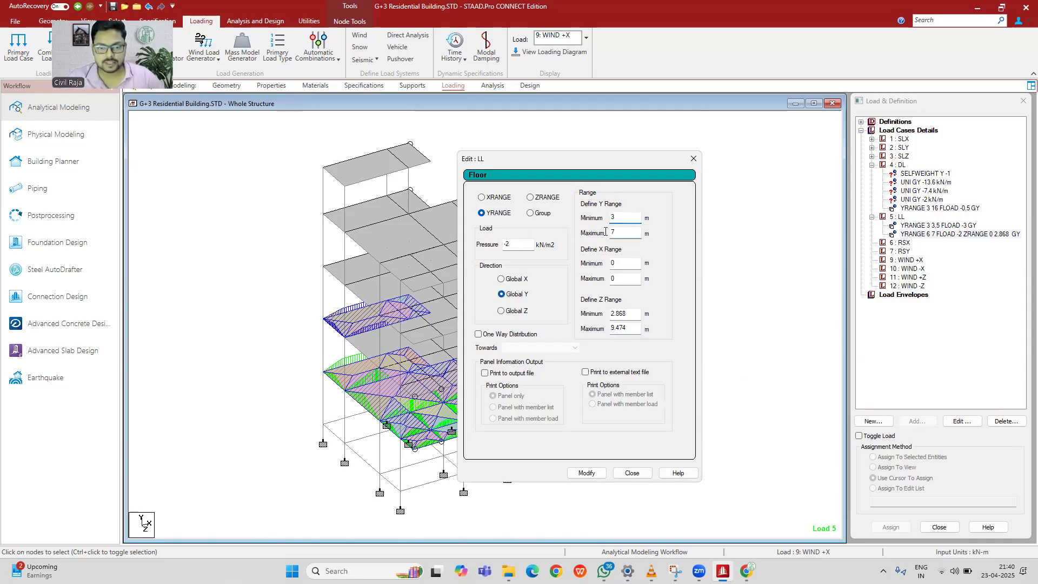
type("16")
left_click(586, 473)
left_click(632, 473)
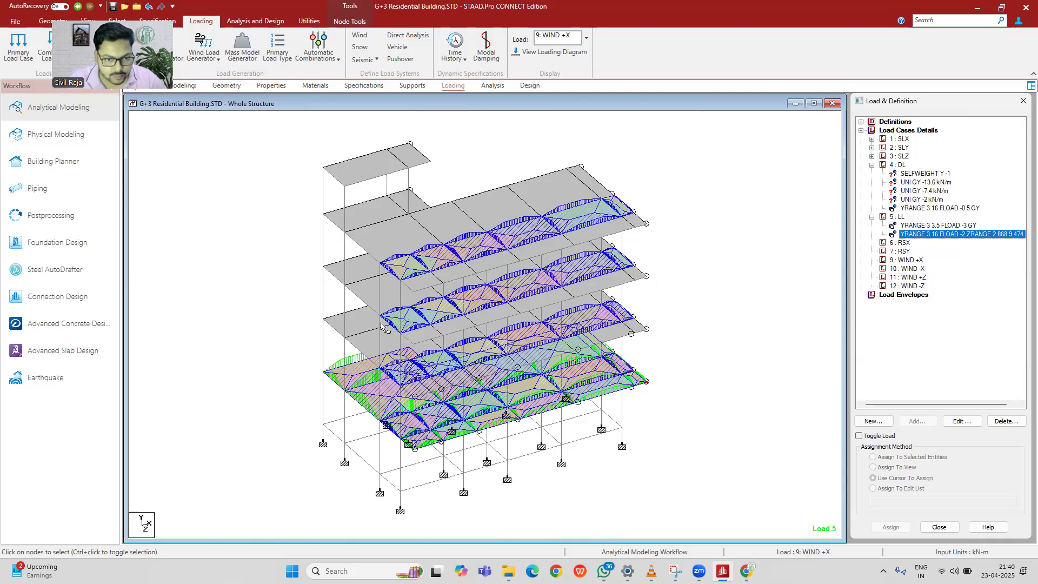
Step: Check the coordinates of the roof slab's interior edge node, and set the -2 kN/m2 LL floor load's Z range minimum to 2.268 m
left_click(345, 235)
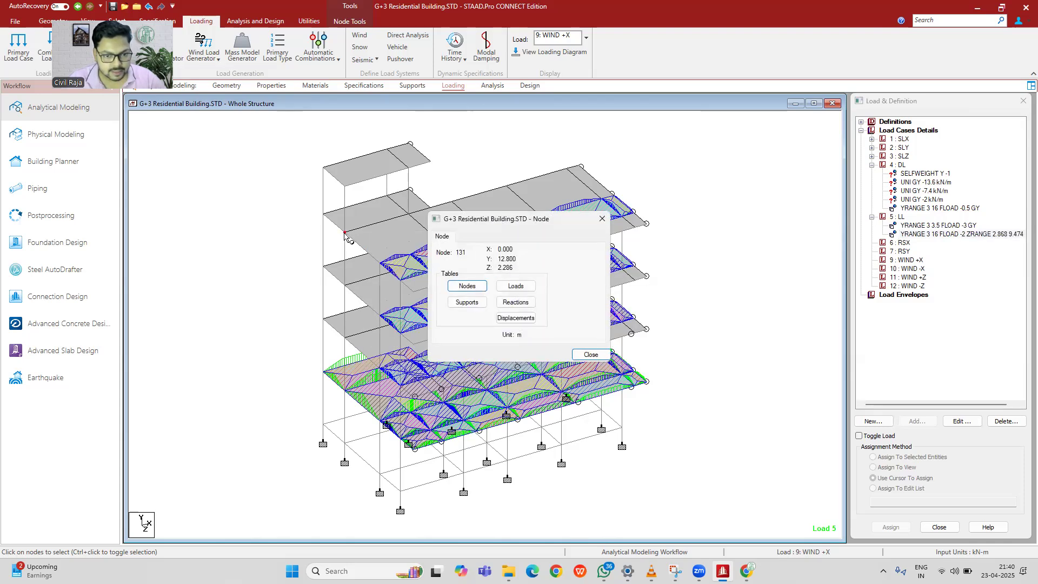
left_click(601, 219)
left_click(964, 235)
double_click(964, 234)
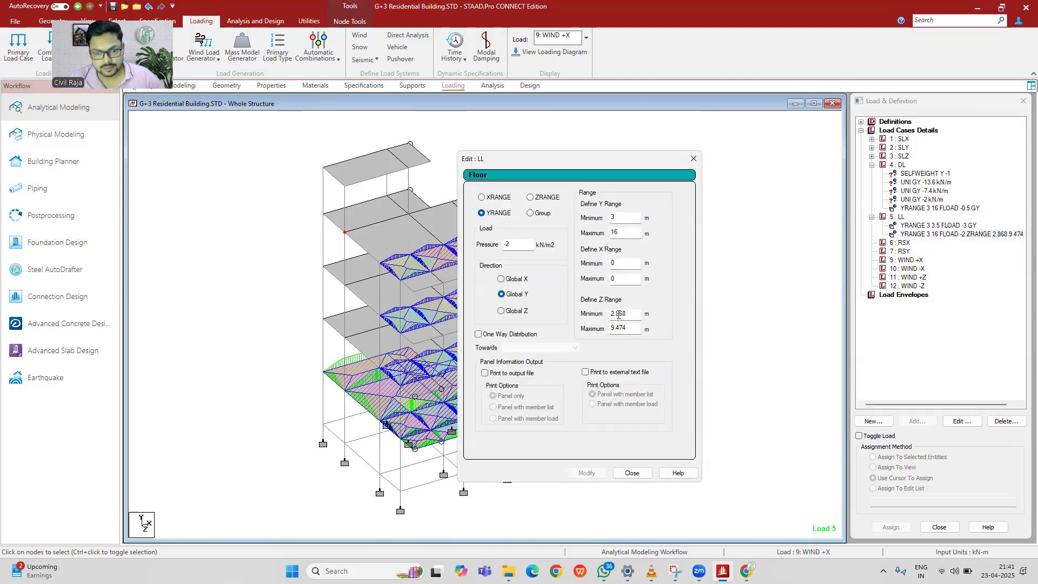
key("BackSpace")
type("2")
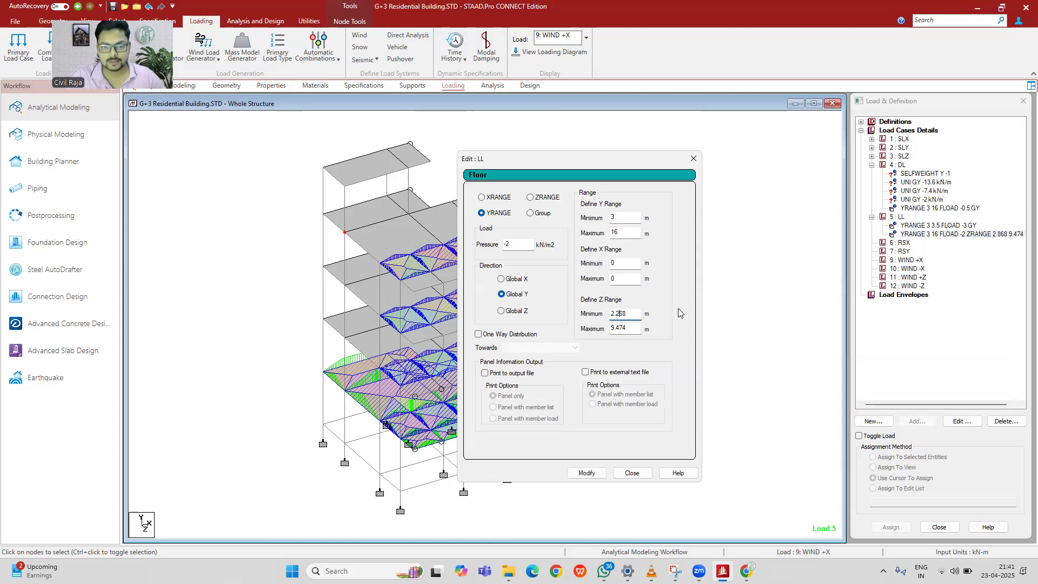
left_click(589, 473)
left_click(631, 473)
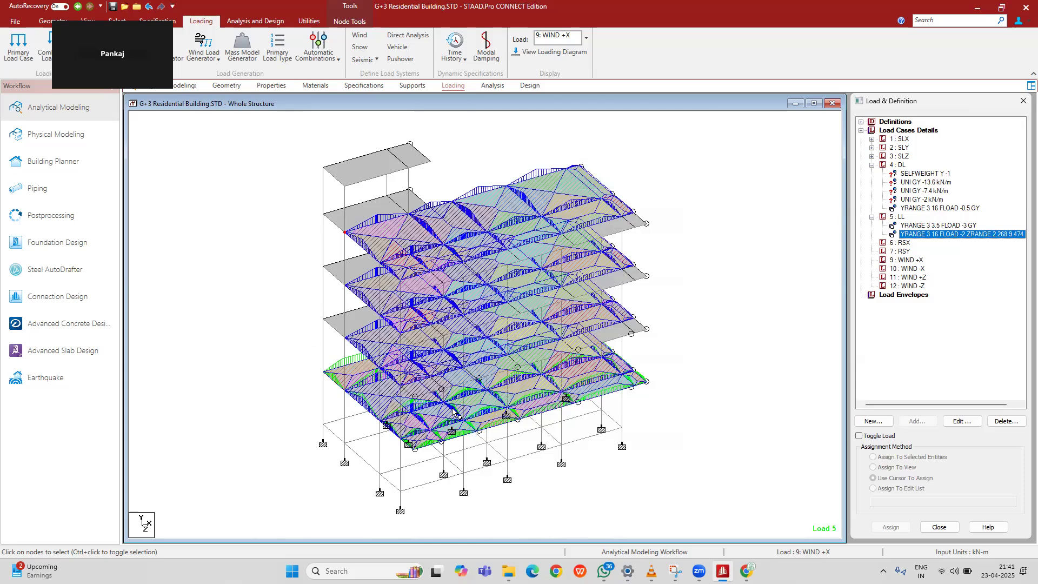
Step: Set the -3 kN/m2 LL floor load's Z range maximum to 2.268 m and its Y range maximum to 16 m, and apply
double_click(918, 226)
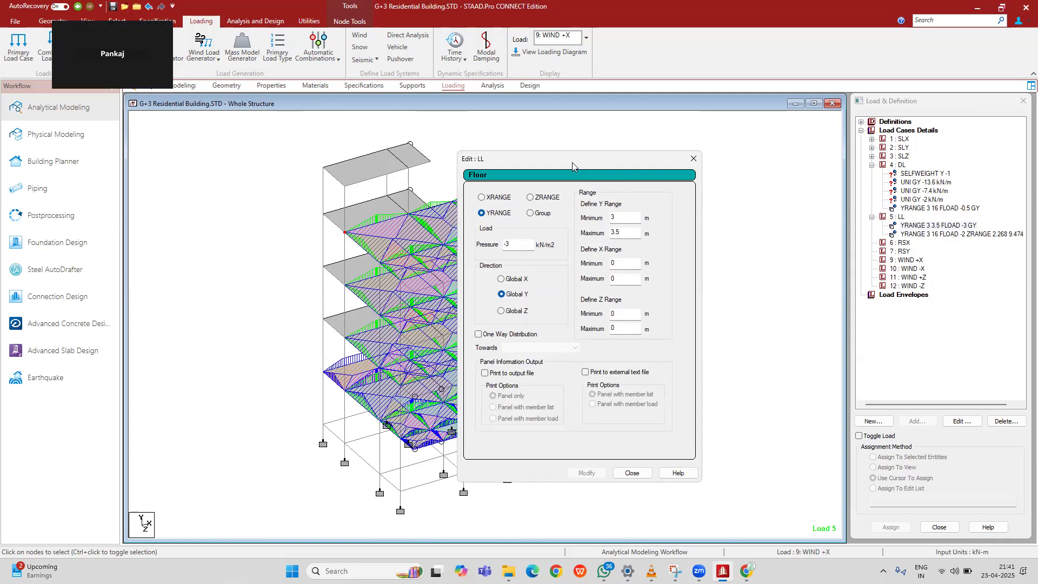
left_click_drag(572, 162, 823, 163)
left_click_drag(889, 330, 826, 335)
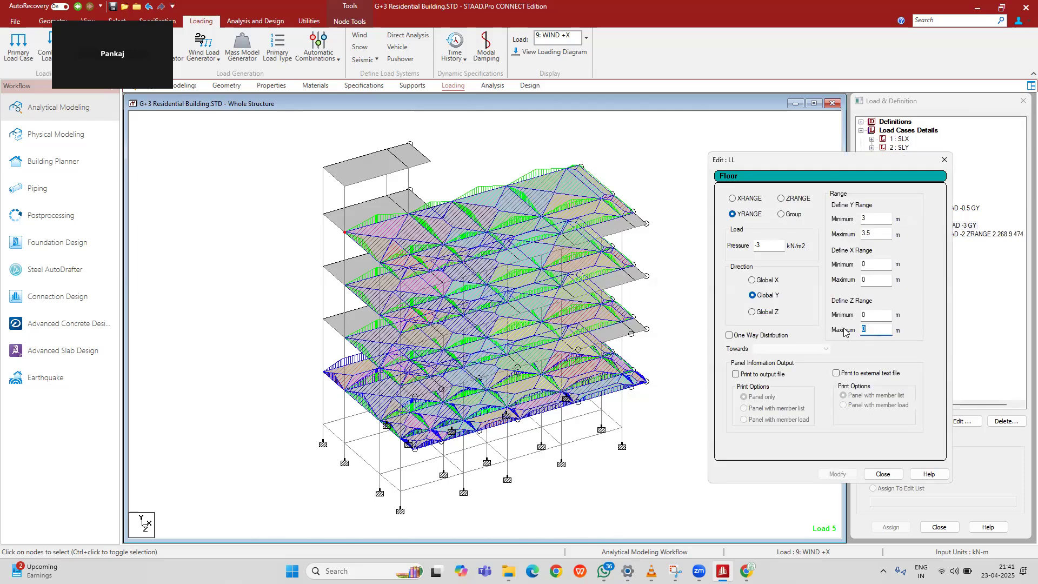
type("2.268")
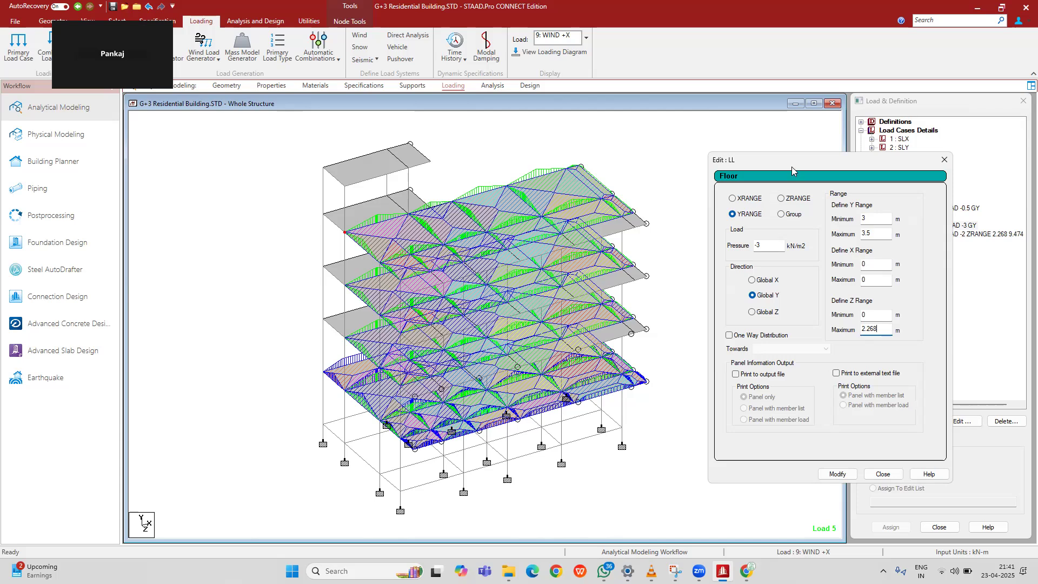
left_click_drag(792, 171, 733, 171)
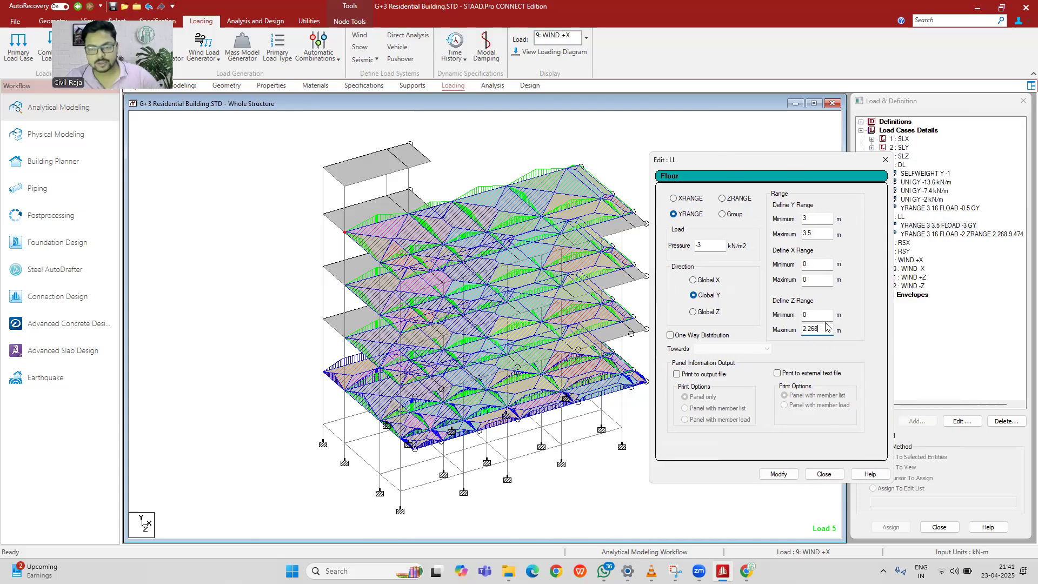
double_click(818, 231)
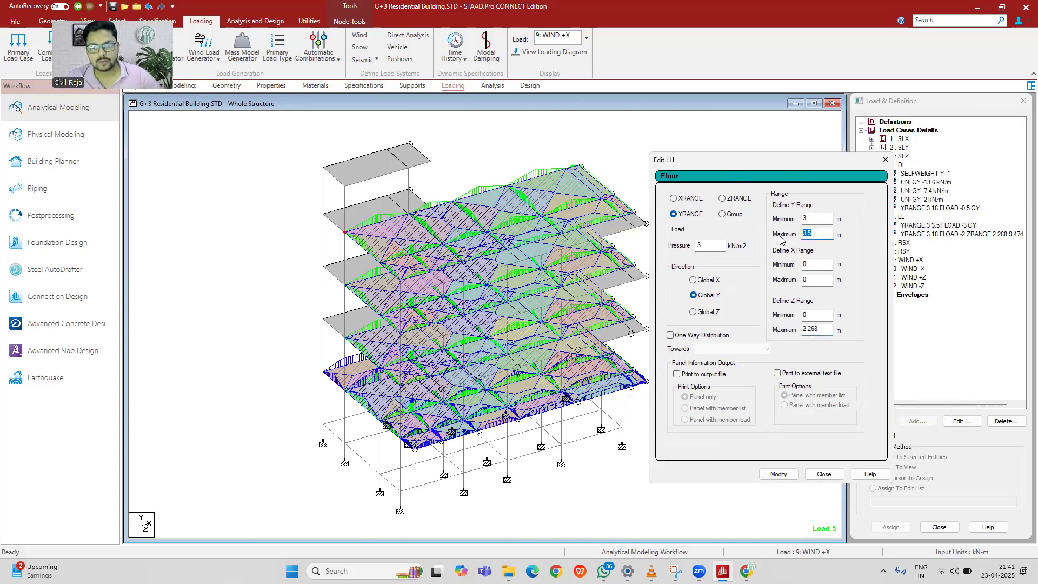
type("16")
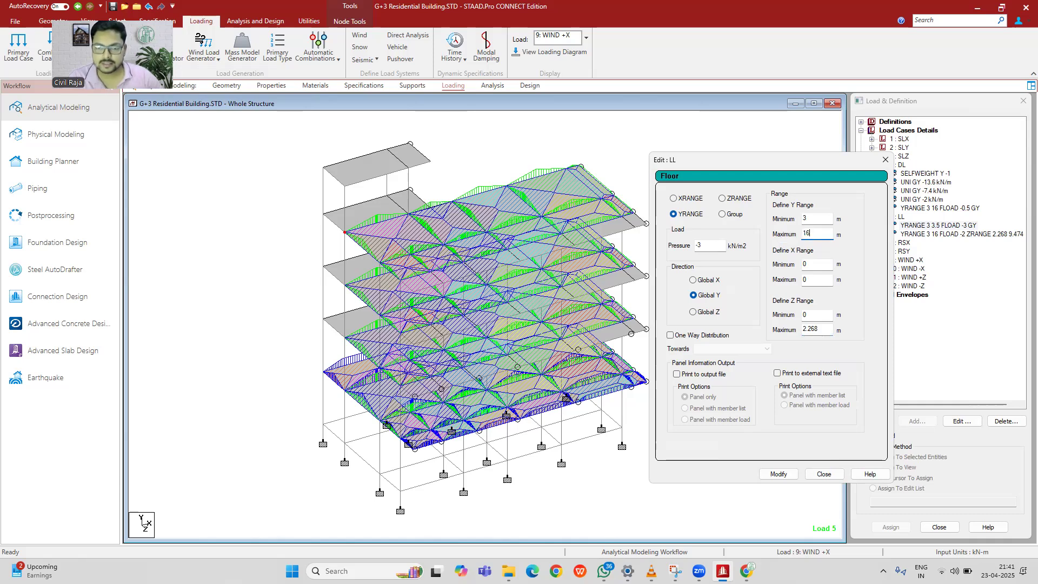
left_click(772, 474)
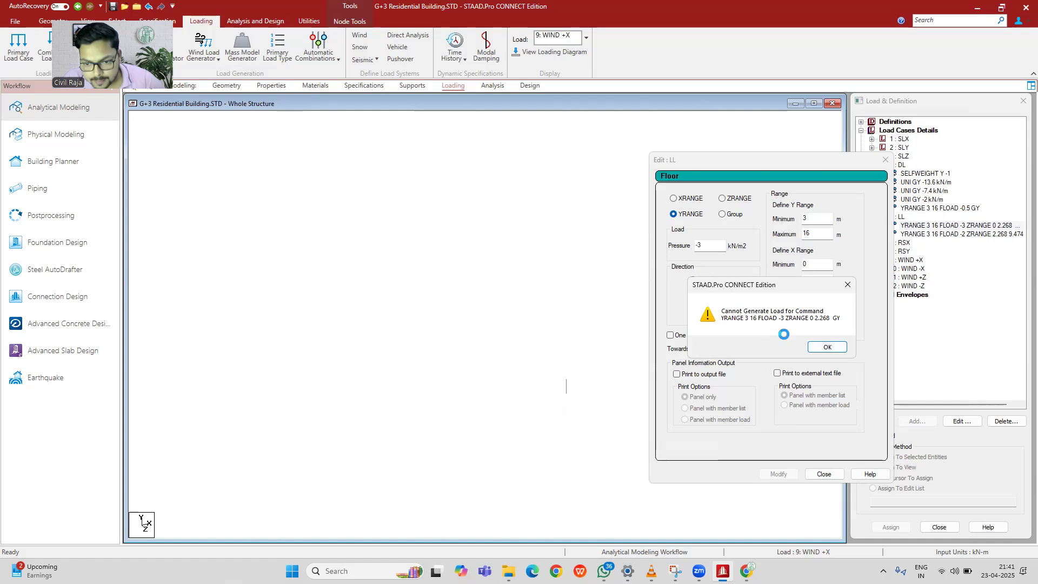
left_click(825, 346)
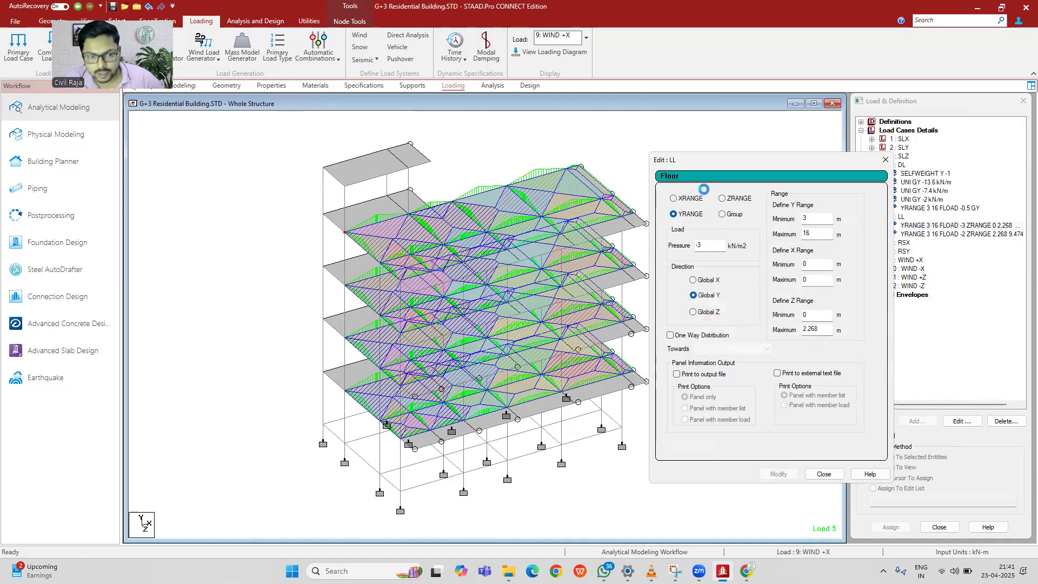
Step: Check the lowest slab's edge node coordinates and correct the -3 kN/m2 LL floor load's Z range maximum to 2.286 m
double_click(345, 391)
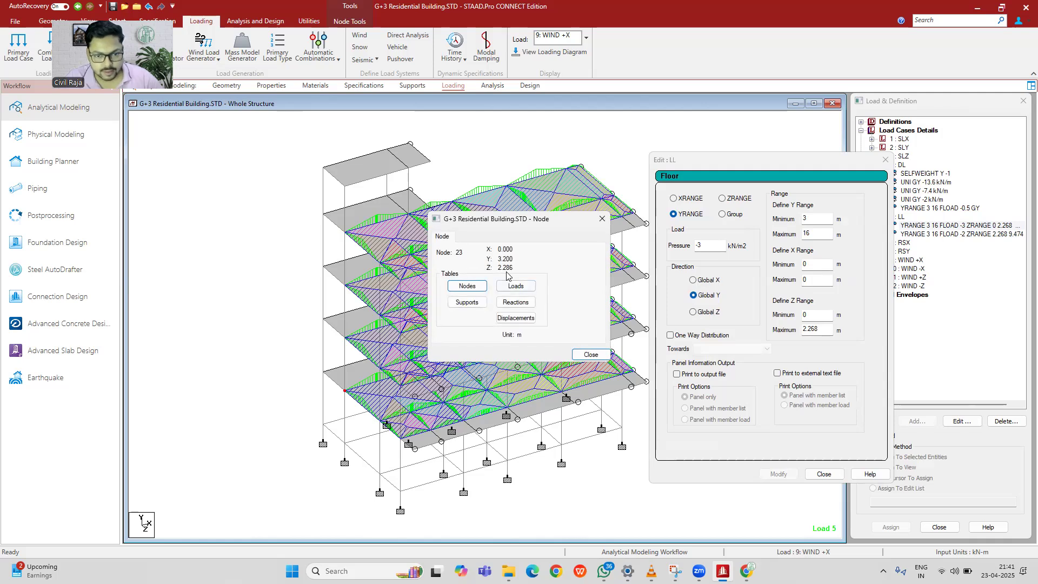
left_click(821, 328)
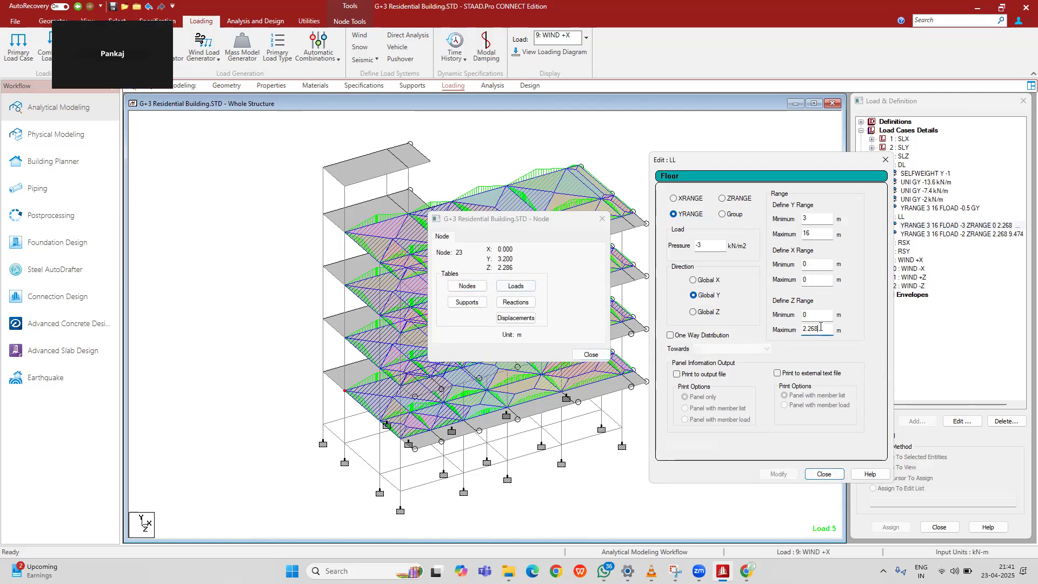
type("8")
left_click(782, 475)
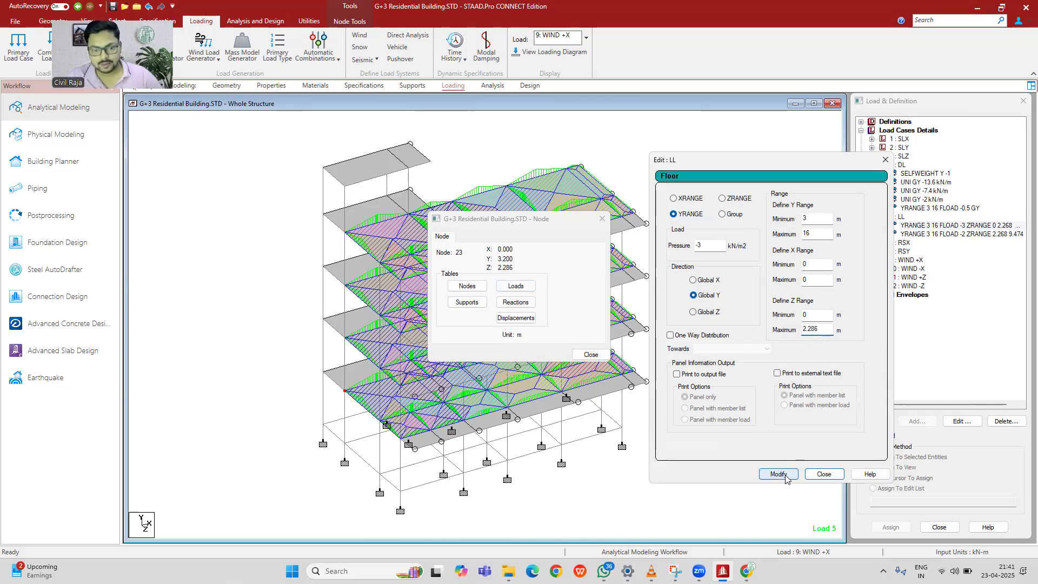
left_click(591, 354)
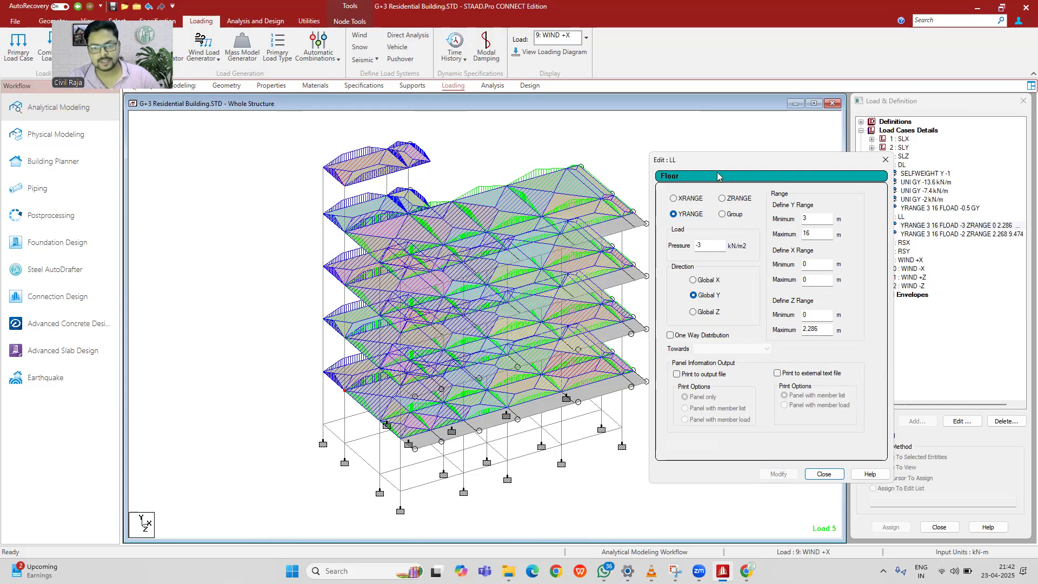
left_click_drag(744, 165, 681, 165)
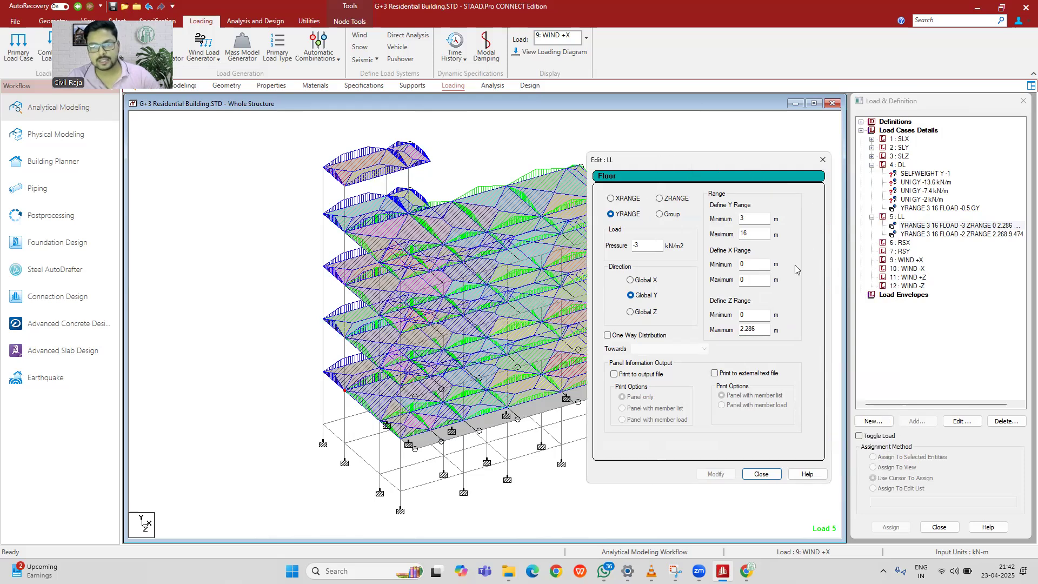
left_click(823, 159)
Step: Highlight the -2 kN/m2 LL floor load and check the coordinates of the lowest slab's far outer corner node
left_click(954, 234)
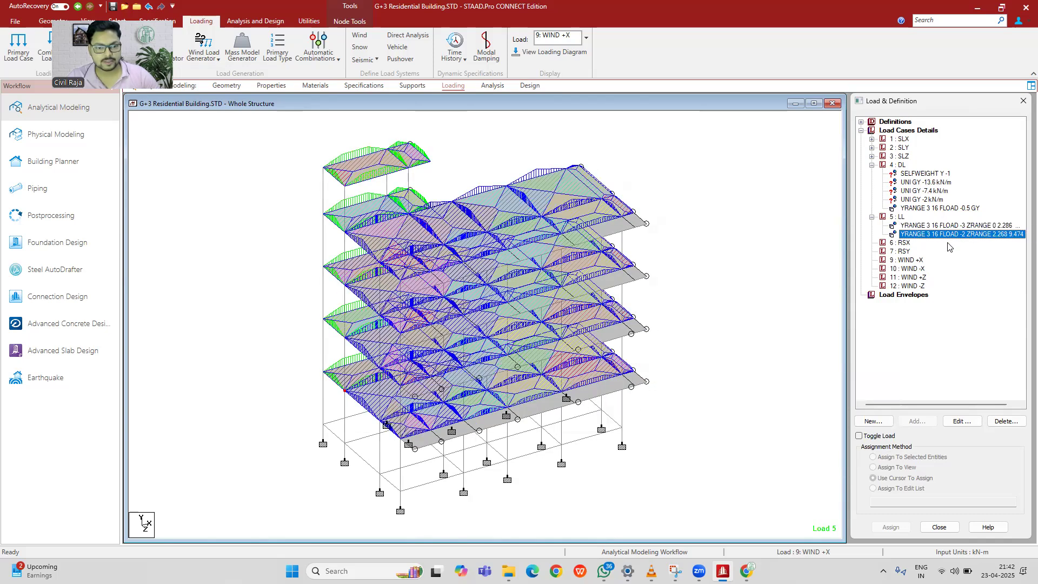
double_click(647, 382)
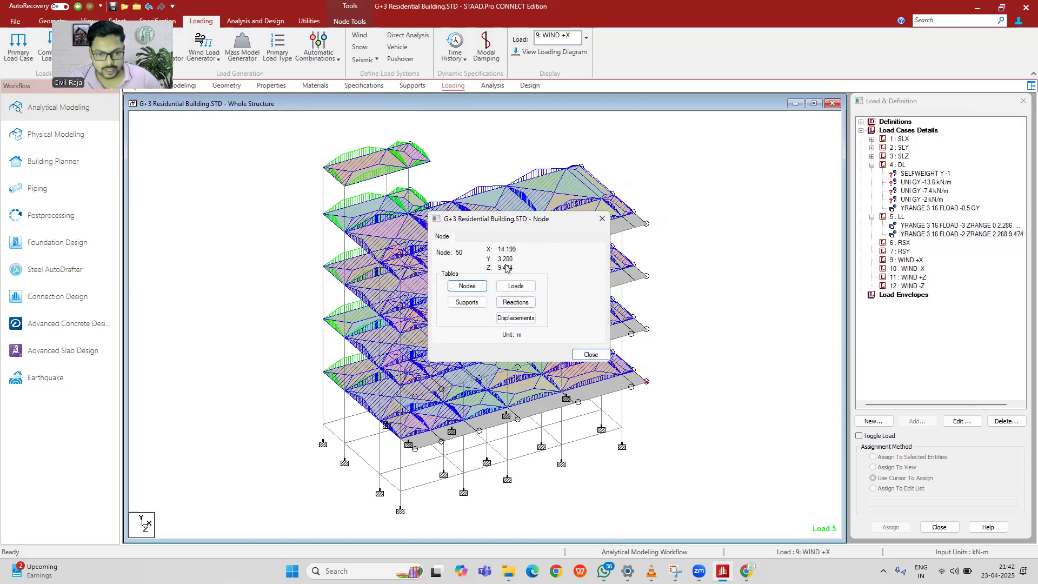
left_click(601, 218)
Step: Set the -2 kN/m2 LL floor load's Z range to a minimum of 2.286 m and a maximum of 9.5 m
left_click(952, 235)
double_click(951, 235)
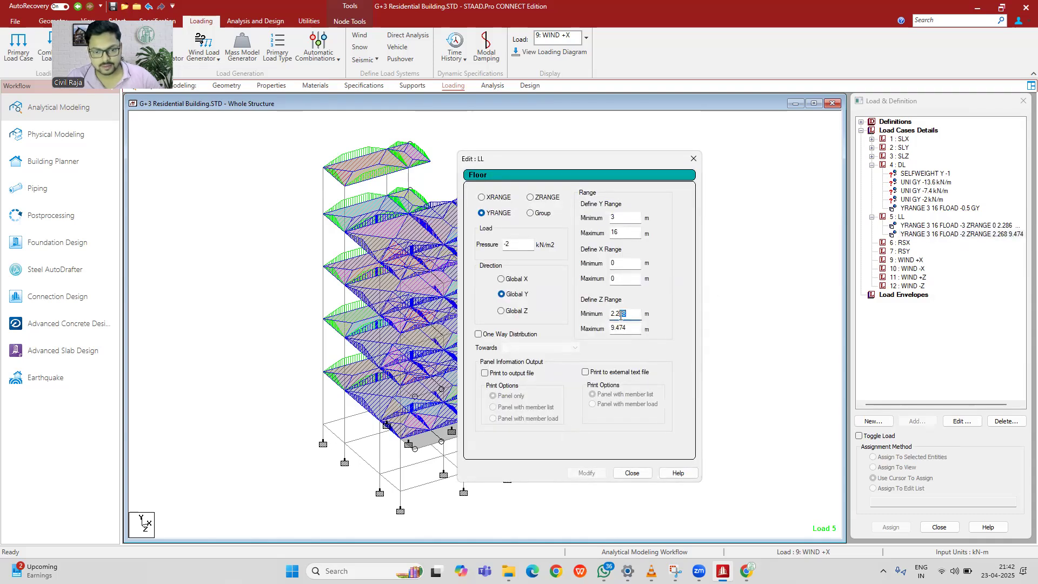
type("86")
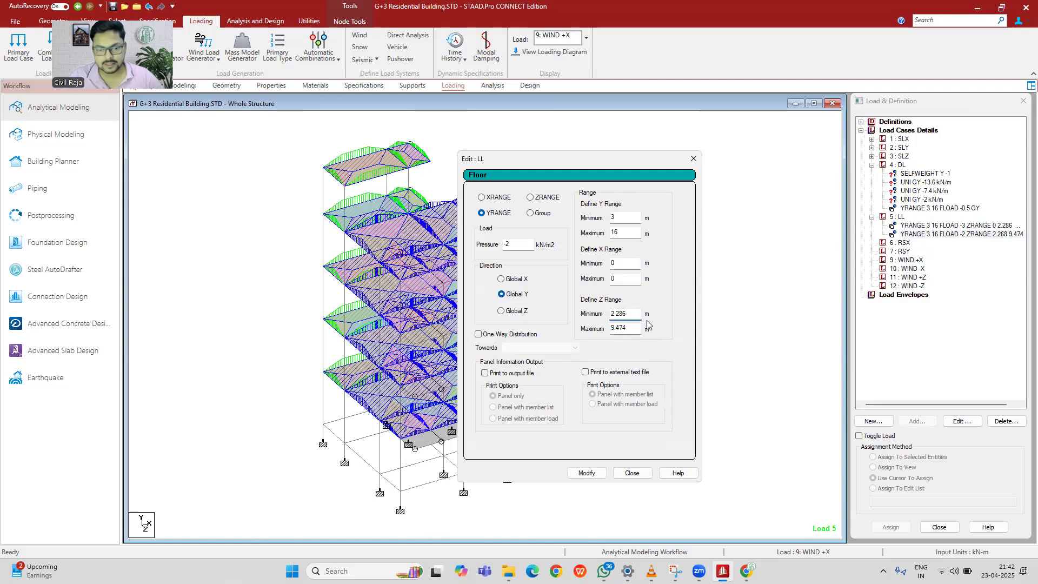
key("Tab")
type("9.5")
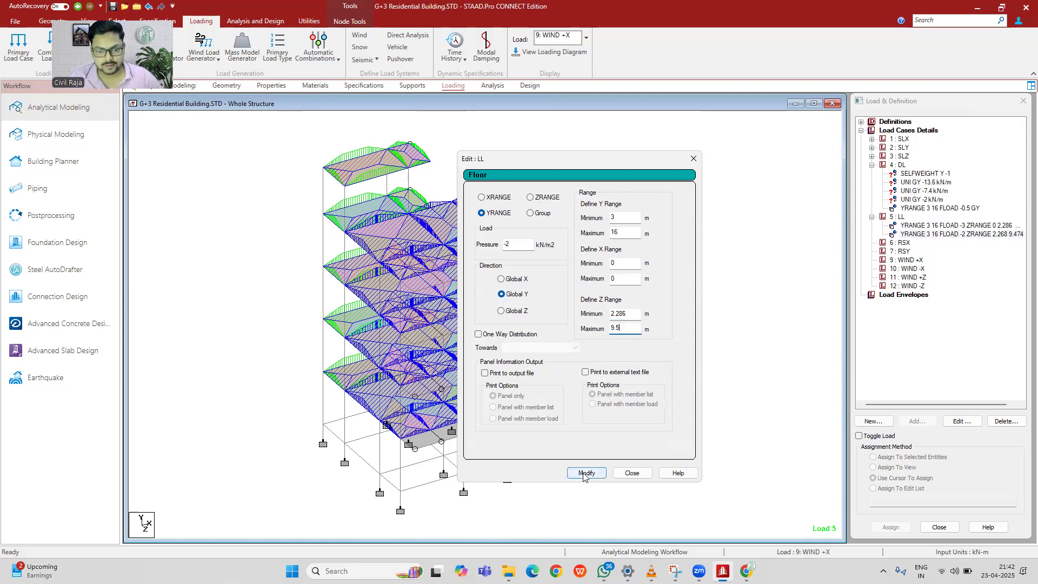
left_click(587, 473)
left_click(636, 474)
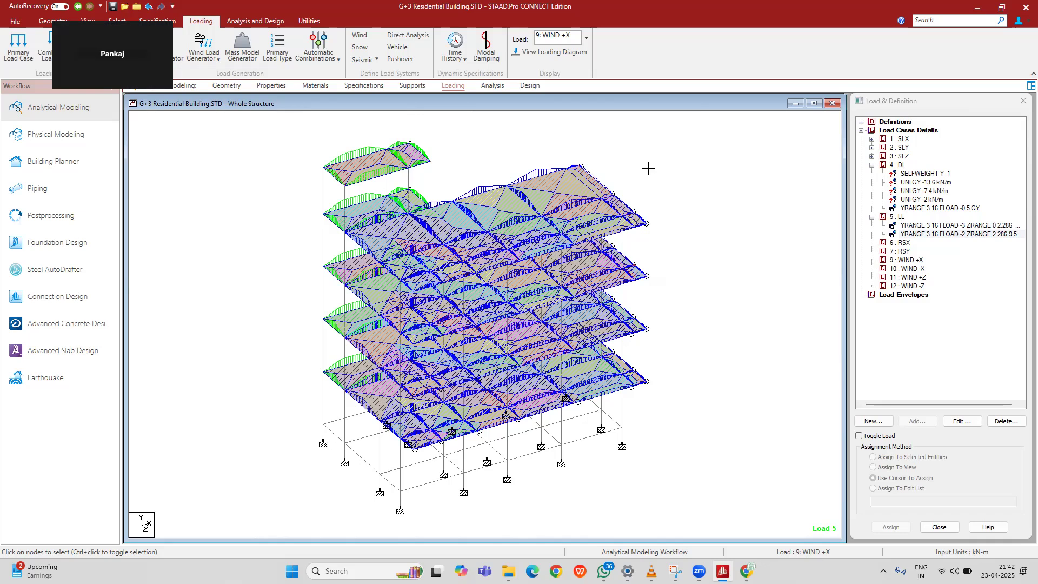
Step: Highlight the -2 and -3 kN/m2 LL floor loads in turn to compare their slab coverage, and check the RSX load case
left_click(919, 234)
left_click(1000, 226)
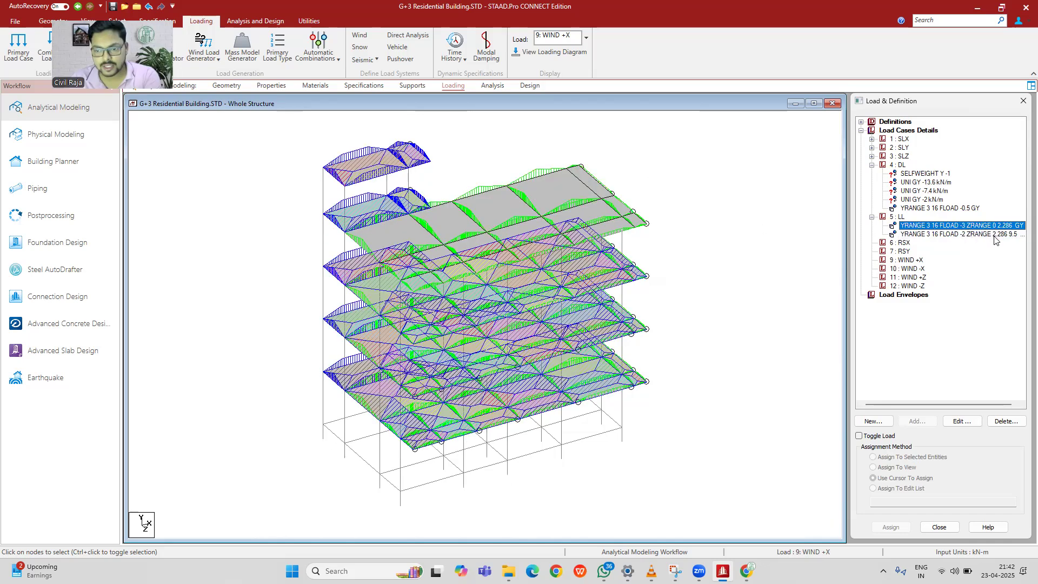
left_click(994, 235)
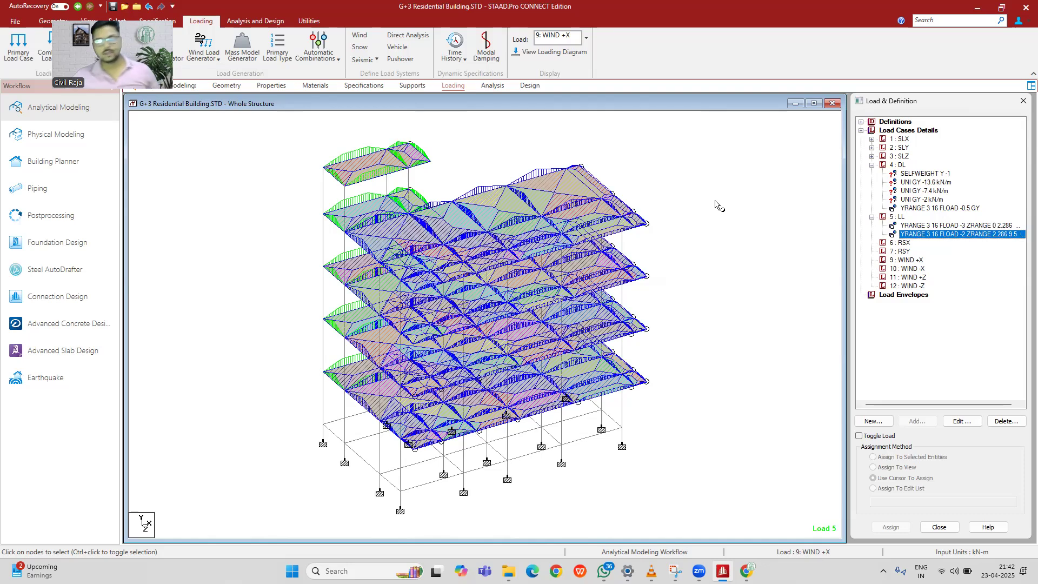
left_click(904, 243)
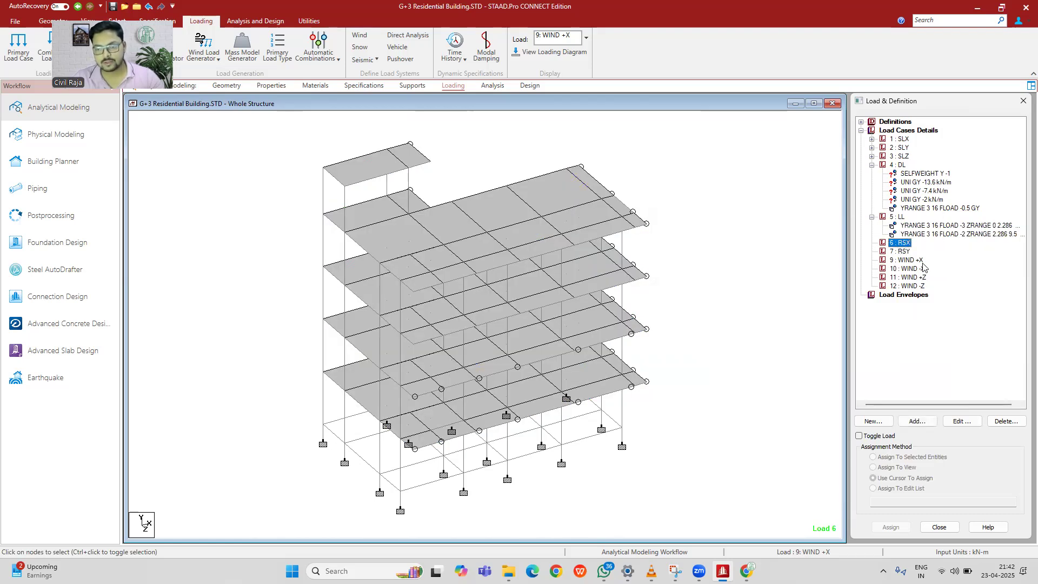
Step: Assign the SELFWEIGHT Y -1 load of the DL case to the whole structure in view
left_click(918, 174)
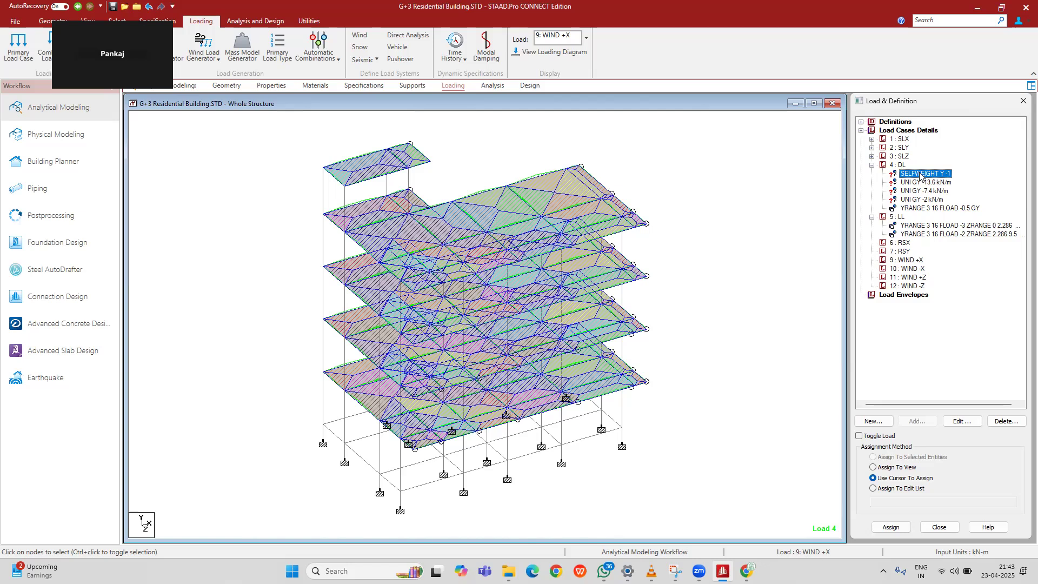
double_click(920, 174)
left_click(702, 238)
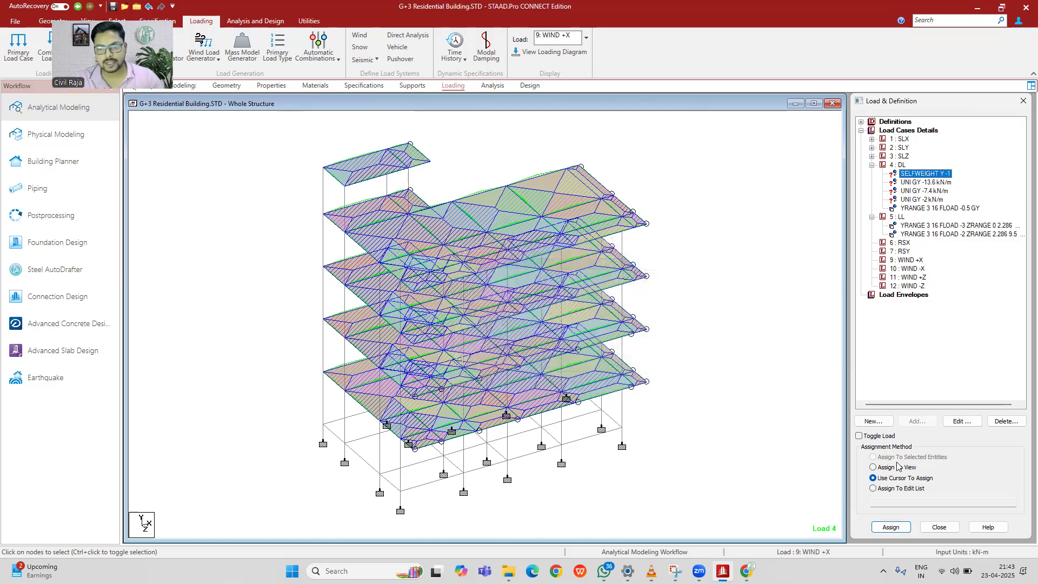
left_click(896, 468)
left_click(891, 527)
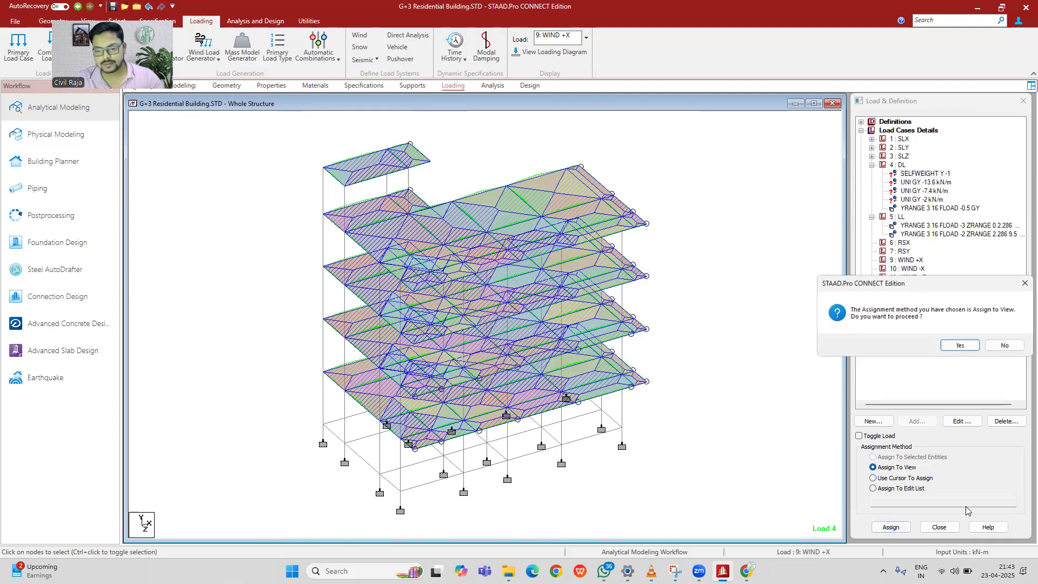
left_click(958, 346)
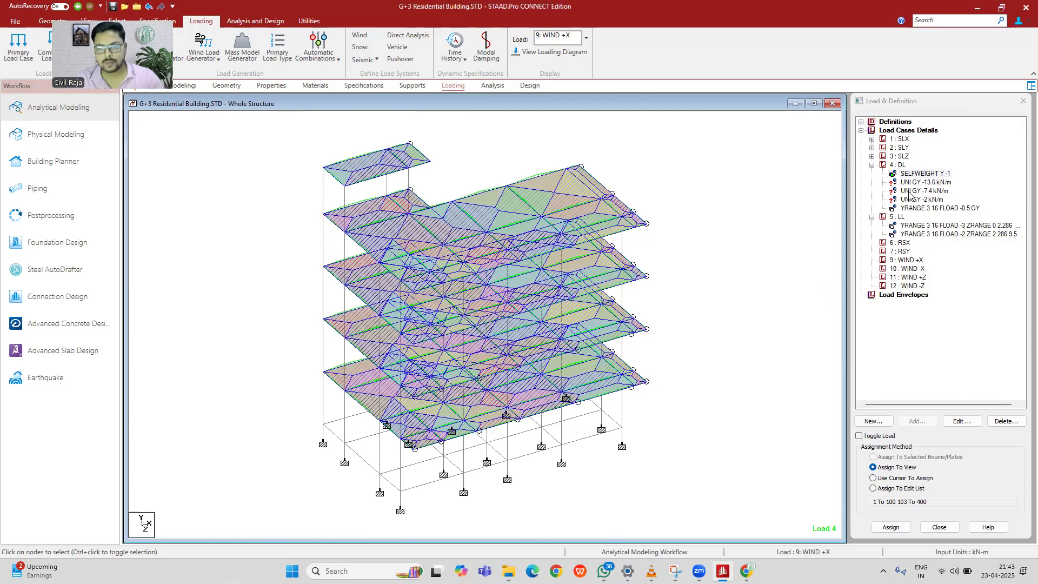
Step: Isolate the horizontal beams of the lowest level above the supports and show only them in plan
left_click(913, 184)
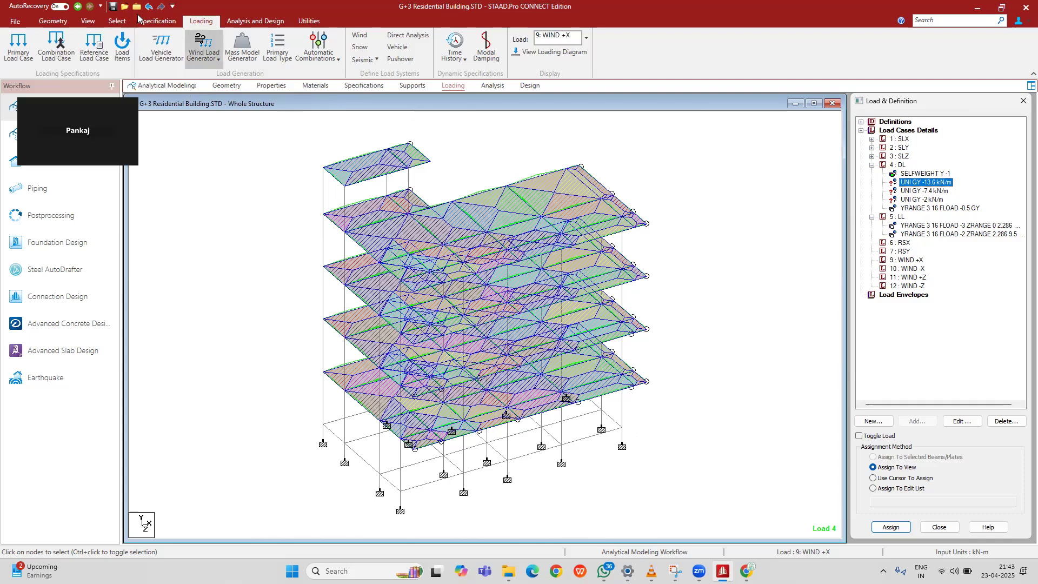
left_click(117, 21)
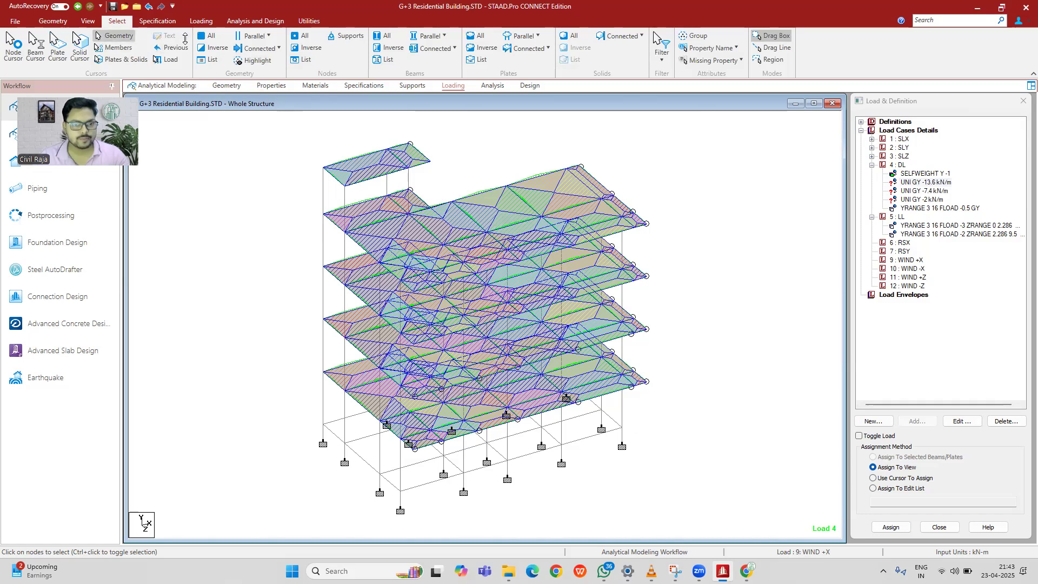
left_click(89, 21)
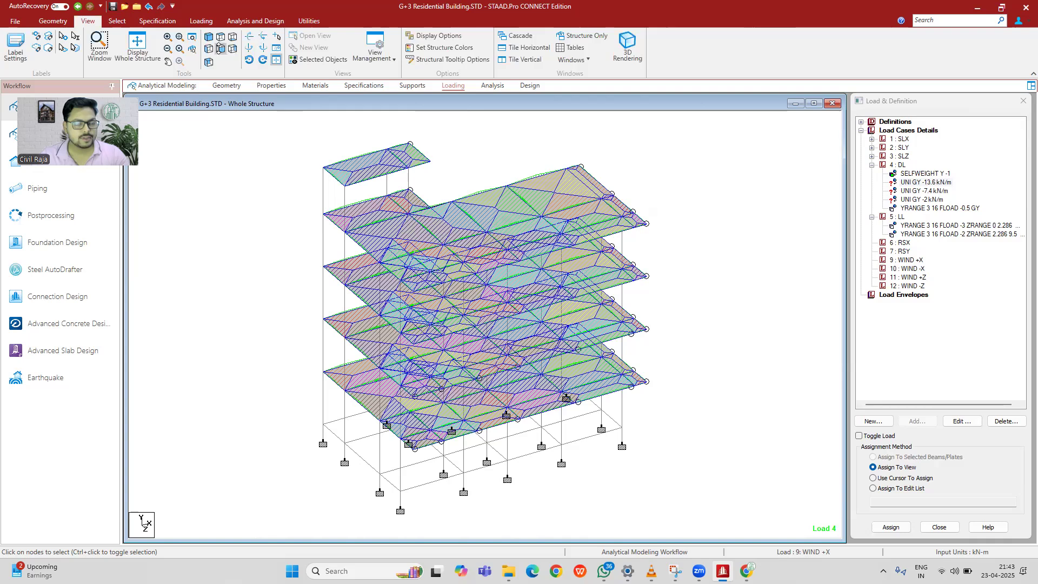
left_click(220, 49)
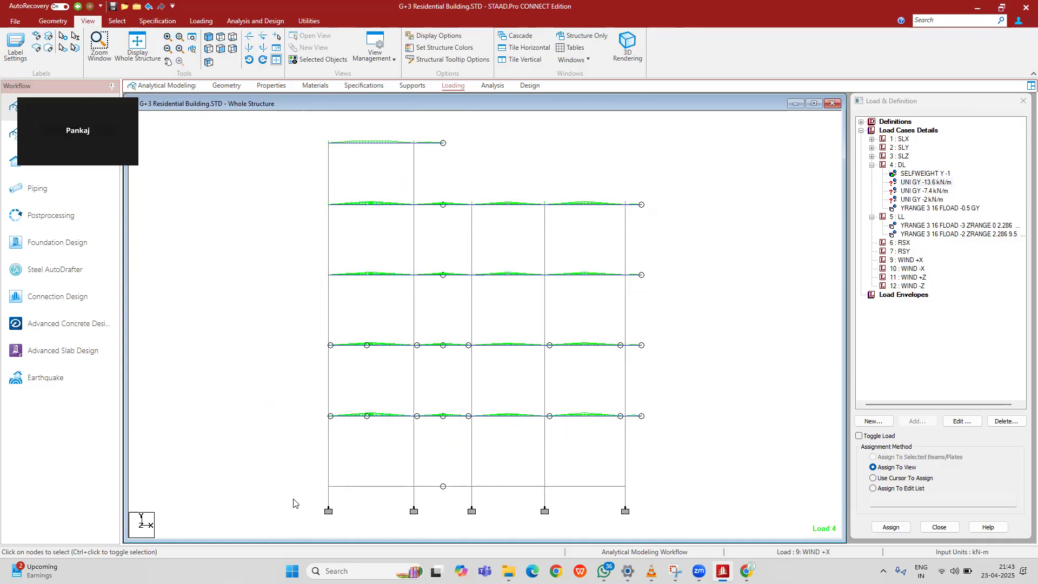
left_click(651, 493)
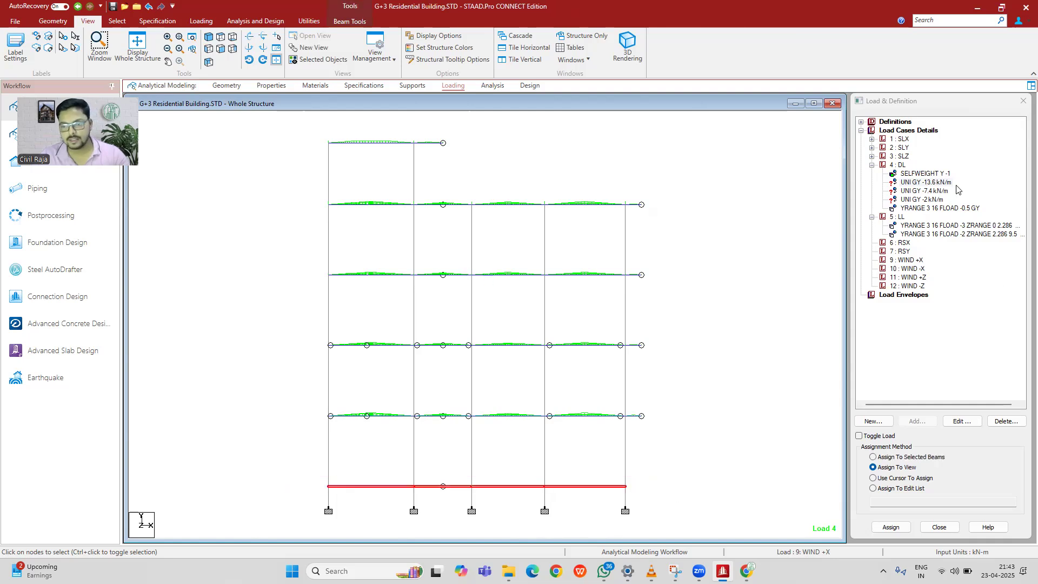
left_click(320, 59)
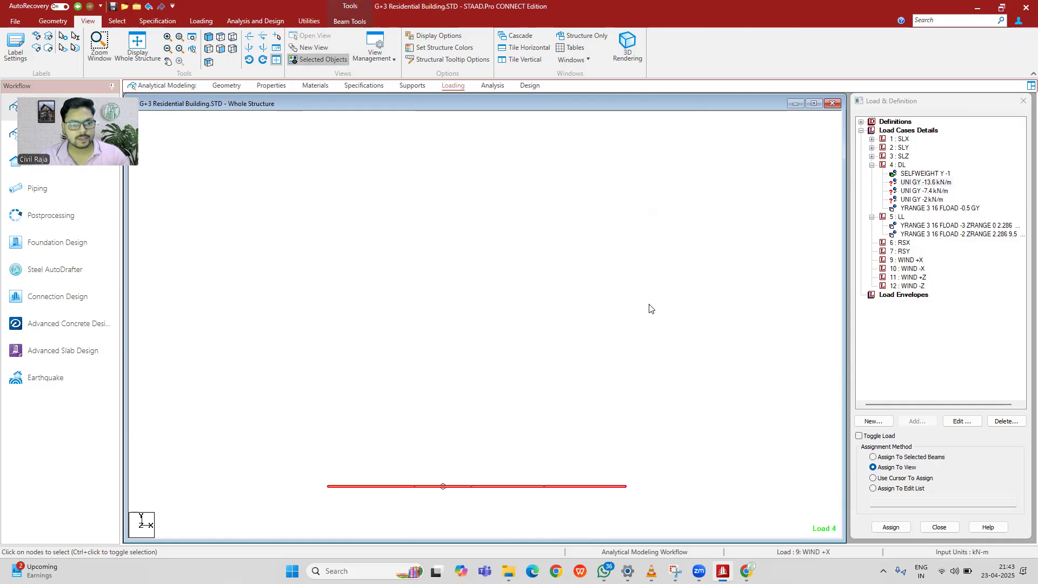
left_click(232, 37)
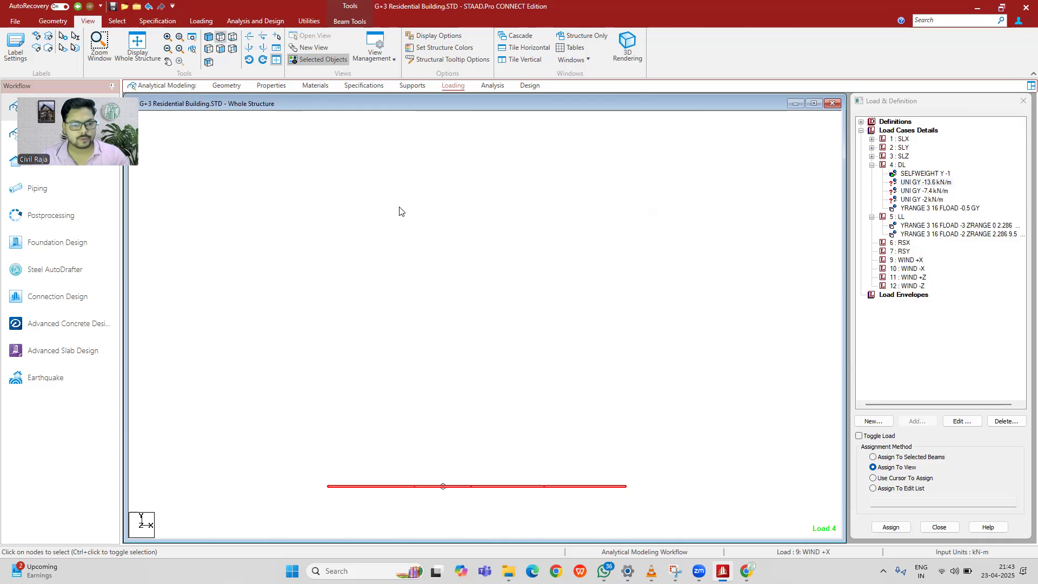
left_click(716, 285)
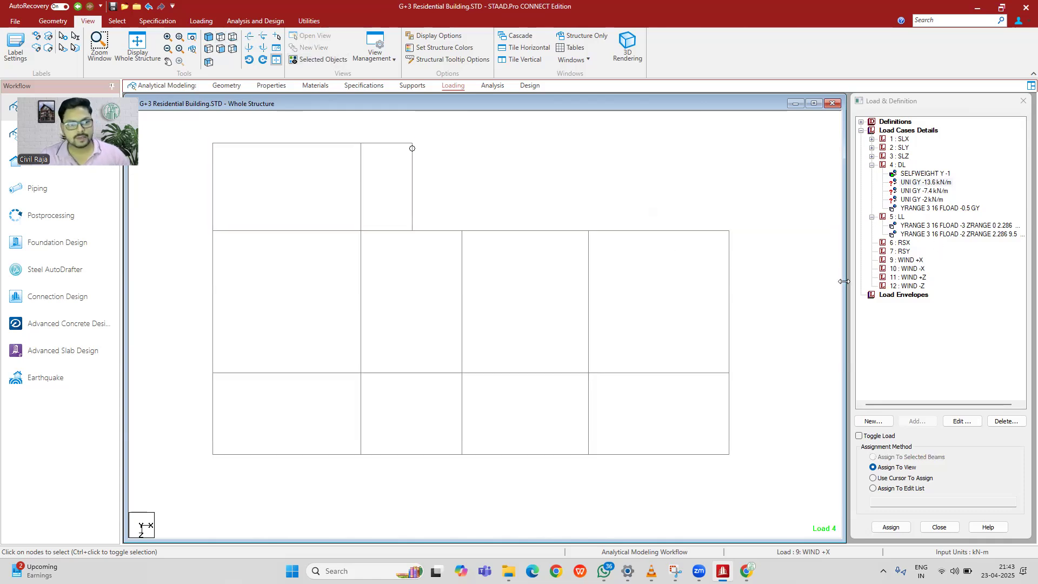
Step: Assign the DL member load UNI GY -13.6 kN/m to the isolated level's perimeter beams and all beams enclosing the two projecting bays
left_click(288, 144)
left_click(213, 188, "ctrl")
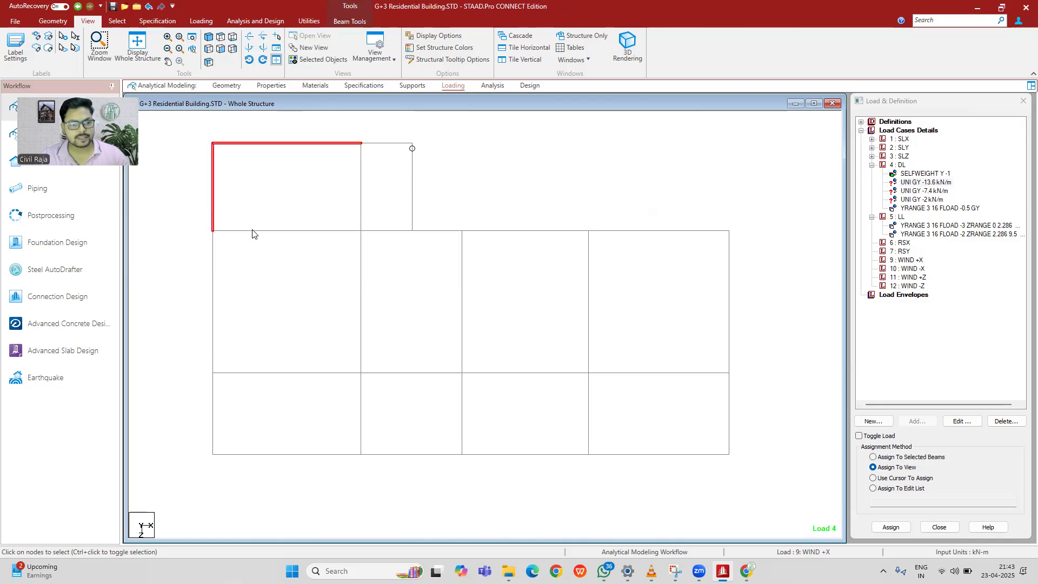
left_click(359, 229, "ctrl")
left_click(360, 211, "ctrl")
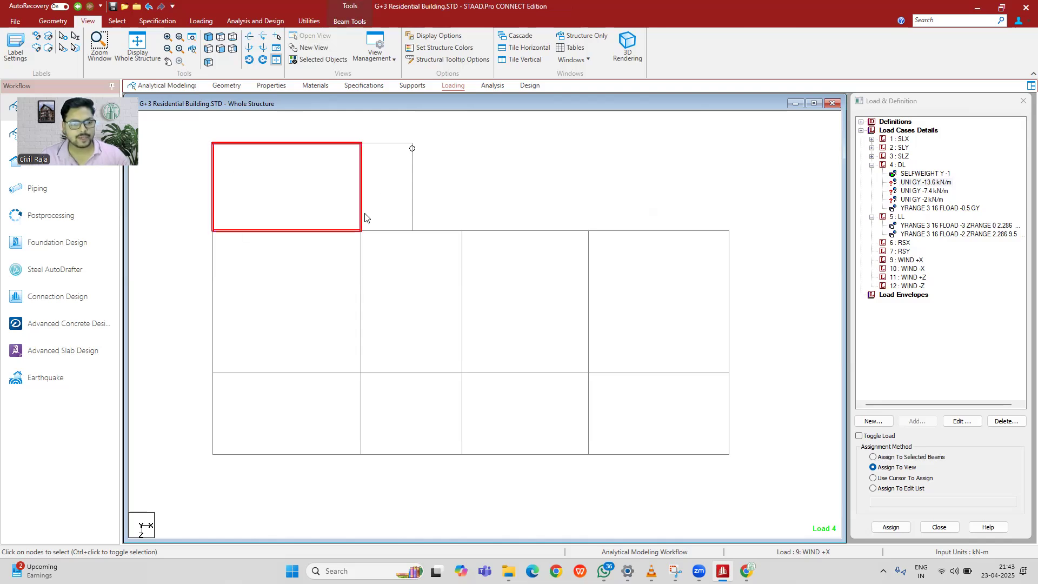
left_click(386, 230, "ctrl")
left_click(446, 231, "ctrl")
left_click(535, 231, "ctrl")
left_click(676, 231, "ctrl")
left_click(729, 281, "ctrl")
left_click(730, 427, "ctrl")
left_click(707, 455, "ctrl")
left_click(413, 455, "ctrl")
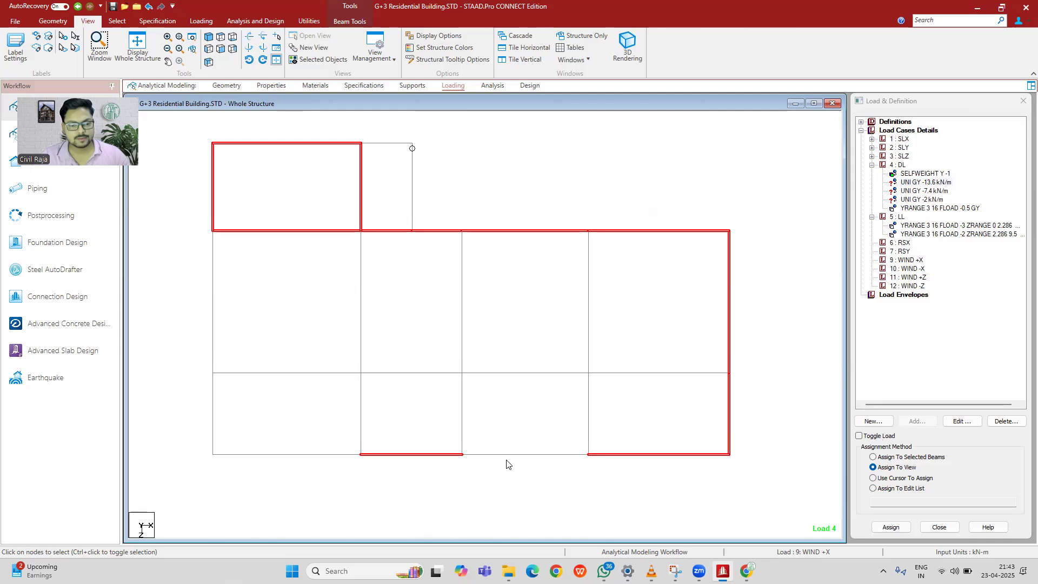
left_click(212, 413)
left_click(213, 357, "ctrl")
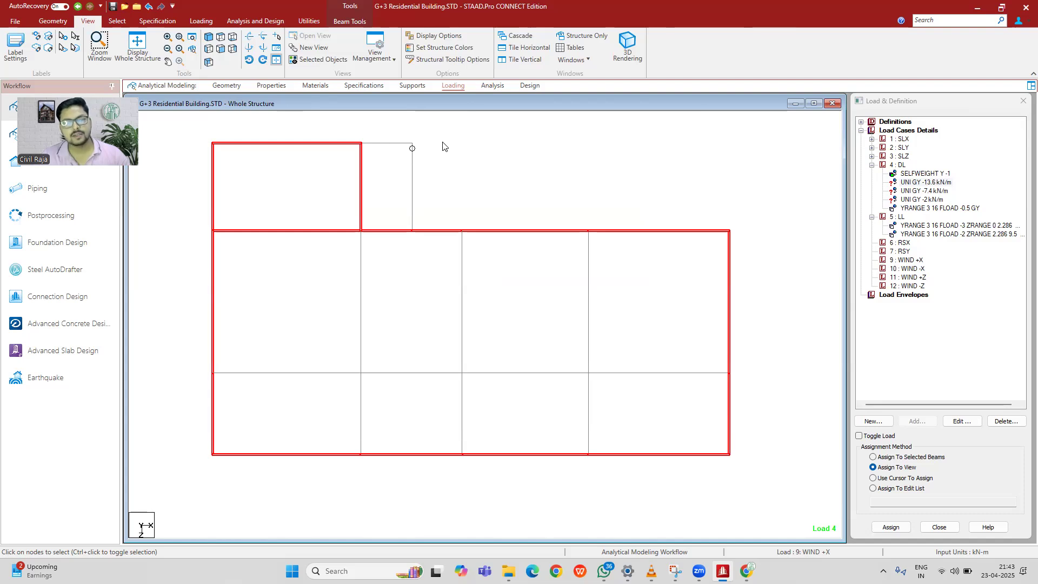
left_click(396, 143, "ctrl")
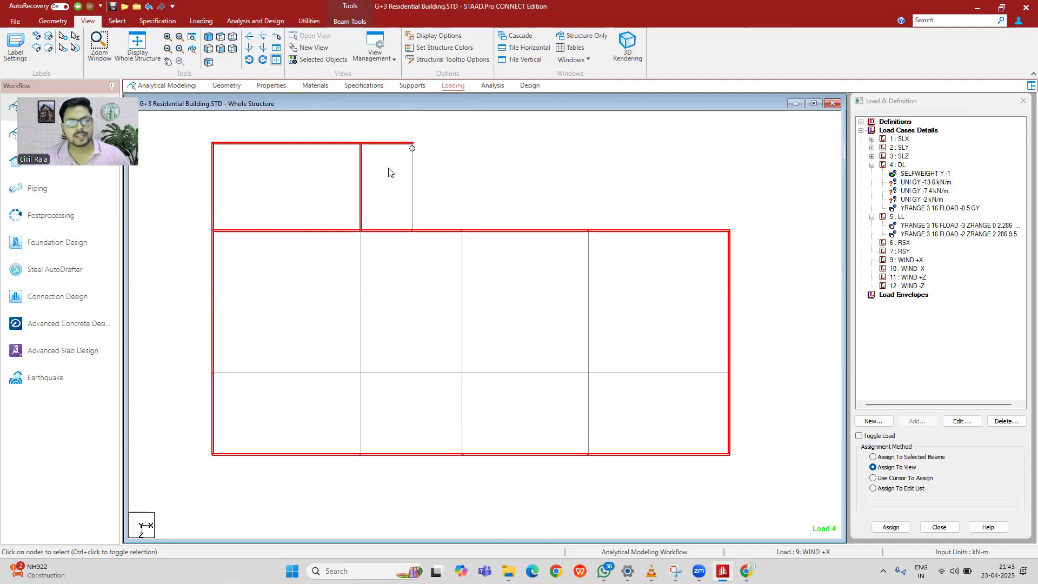
left_click(413, 190, "ctrl")
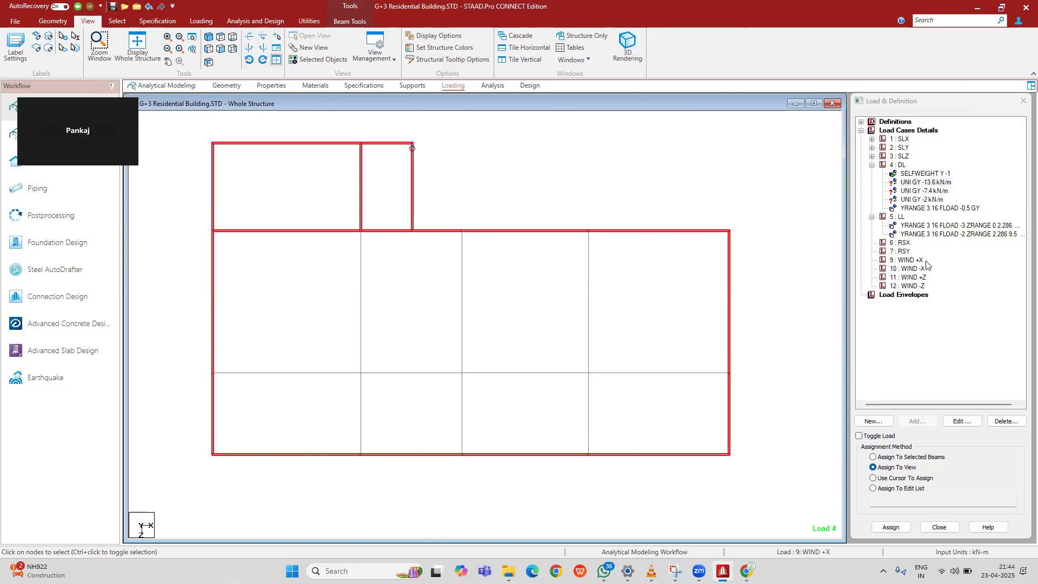
left_click(931, 183)
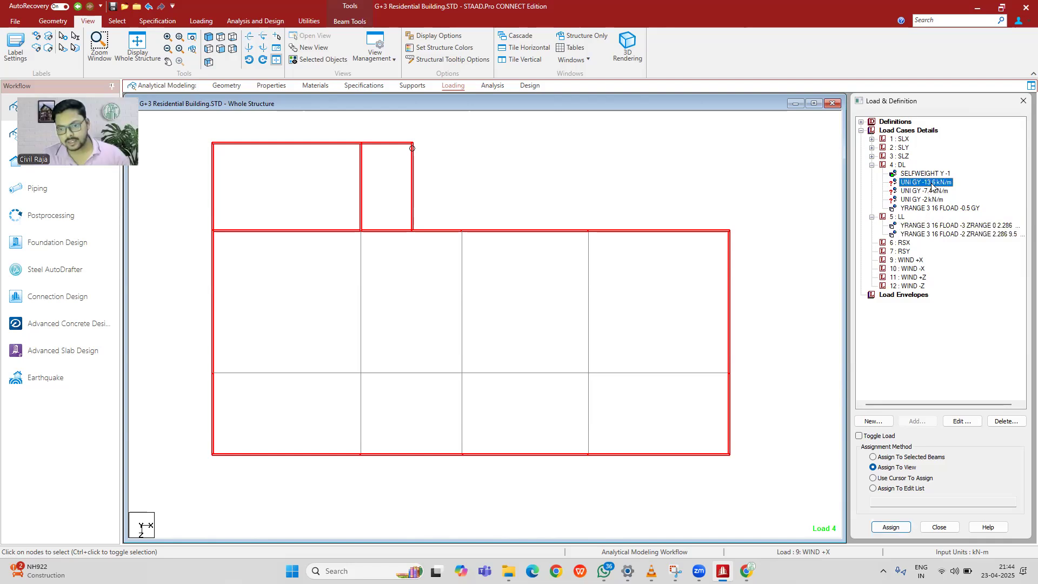
left_click(906, 458)
left_click(890, 527)
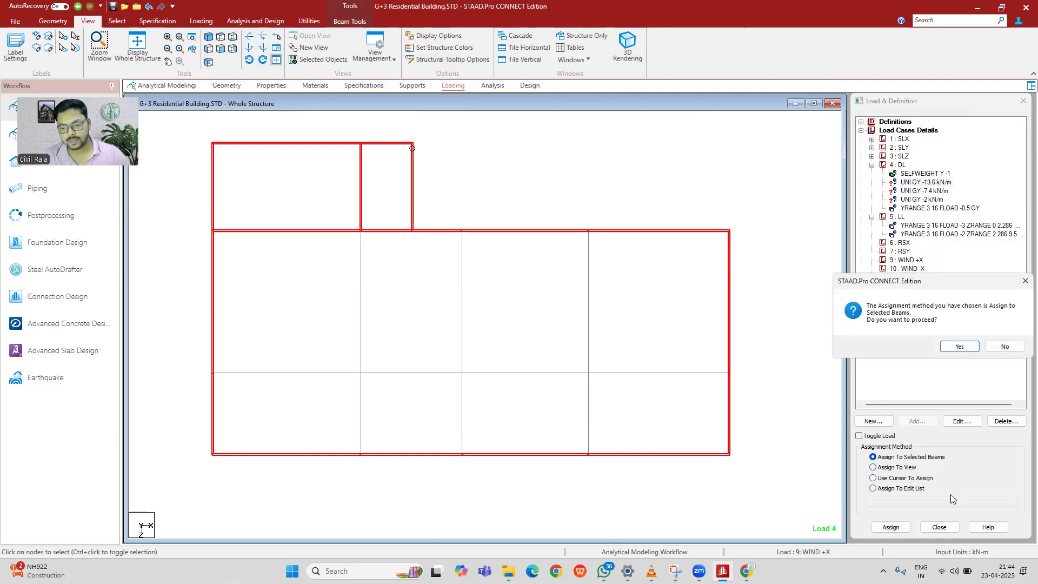
left_click(957, 346)
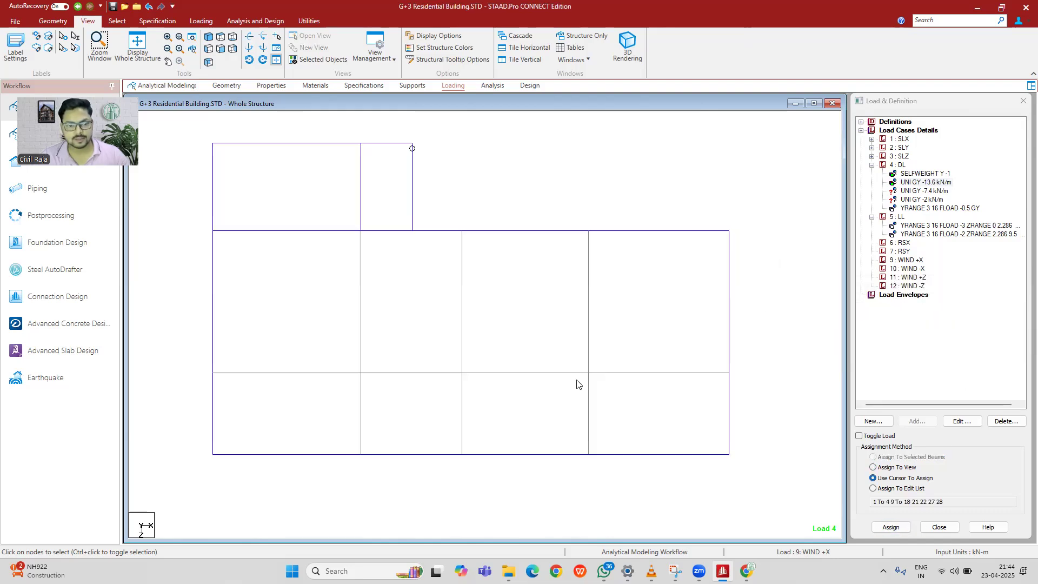
Step: Assign the DL member load UNI GY -7.4 kN/m to the interior beams of the main rectangle and show the level in isometric
left_click_drag(636, 413, 300, 315)
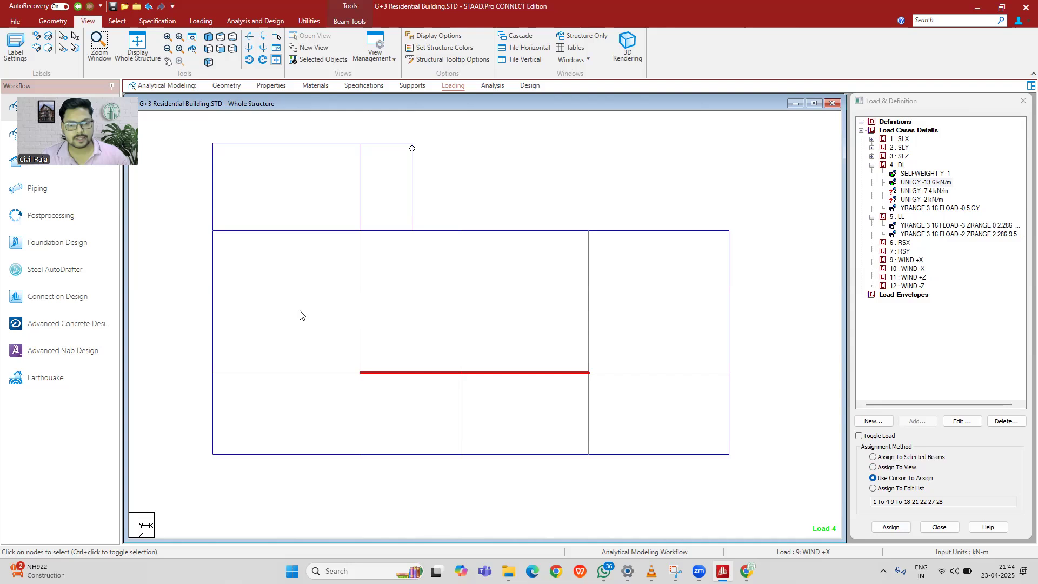
left_click_drag(598, 320, 301, 319)
left_click(327, 373, "ctrl")
left_click(360, 346, "ctrl")
left_click(360, 400, "ctrl")
left_click(462, 330, "ctrl")
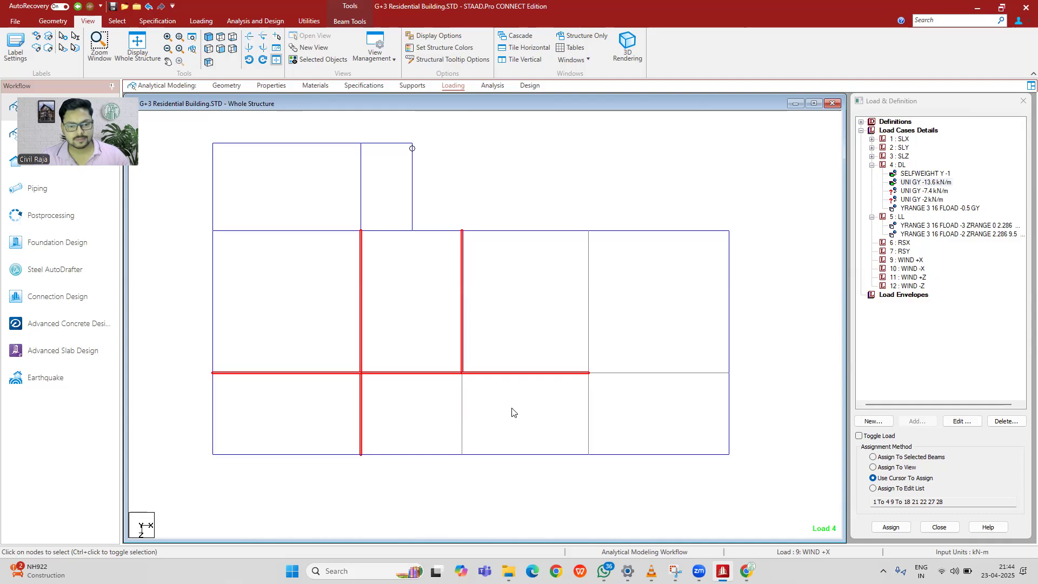
left_click(462, 432, "ctrl")
left_click_drag(569, 172, 639, 528, "ctrl")
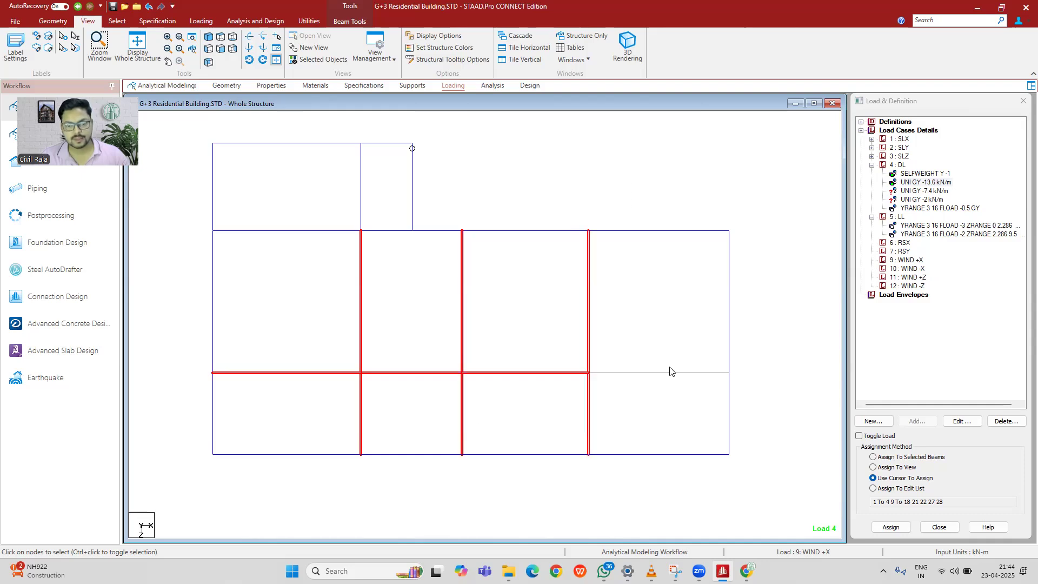
left_click(638, 373, "ctrl")
left_click(925, 191)
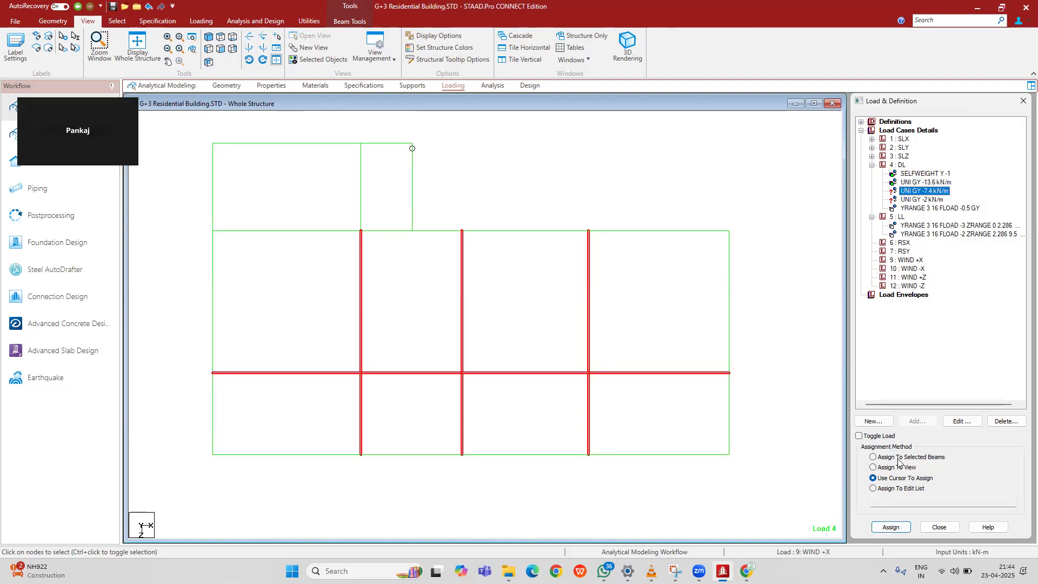
left_click(872, 457)
left_click(889, 527)
left_click(957, 346)
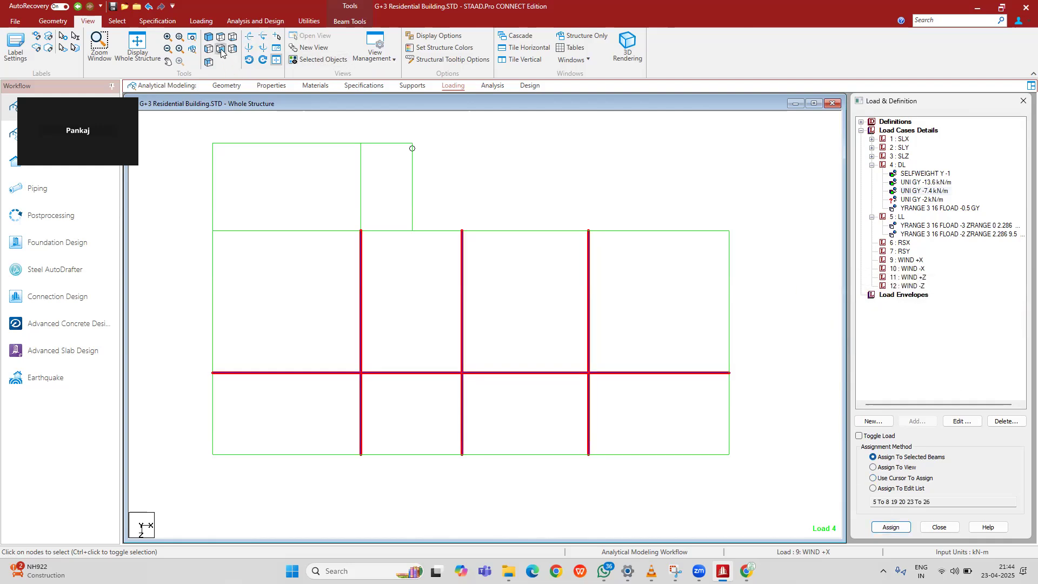
left_click(209, 61)
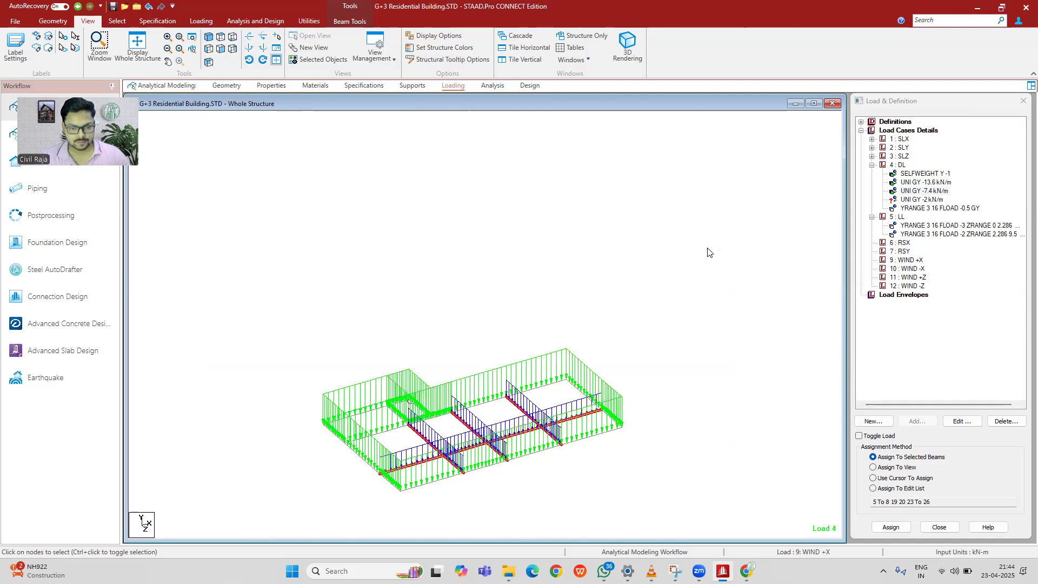